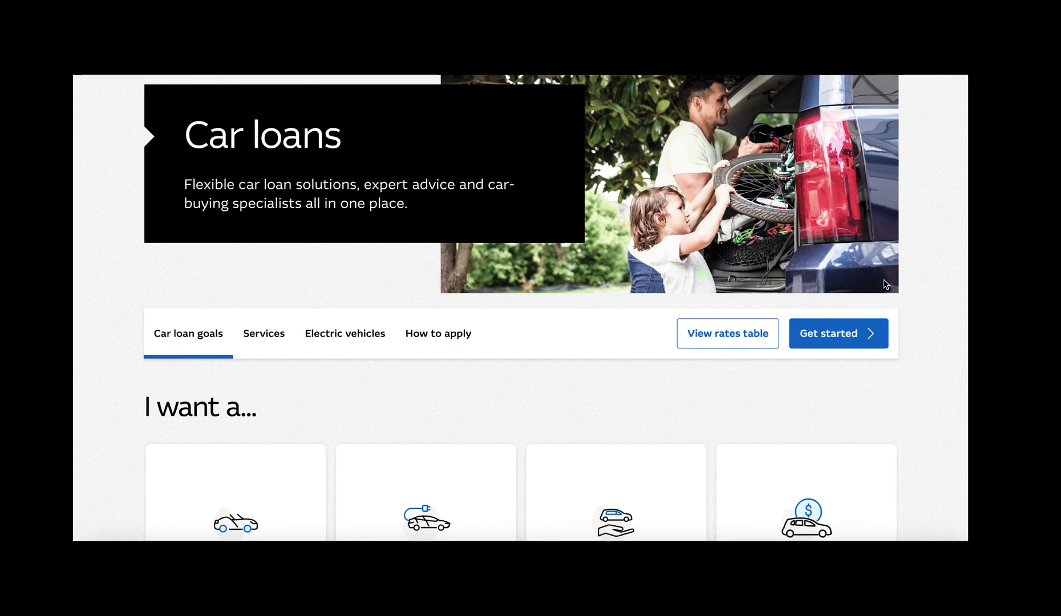
- Examine the Macquarie Car loans page and how its section navigation bar behaves while scrolling and jumping between sections
scroll(791, 278, down, 2)
scroll(790, 276, down, 5)
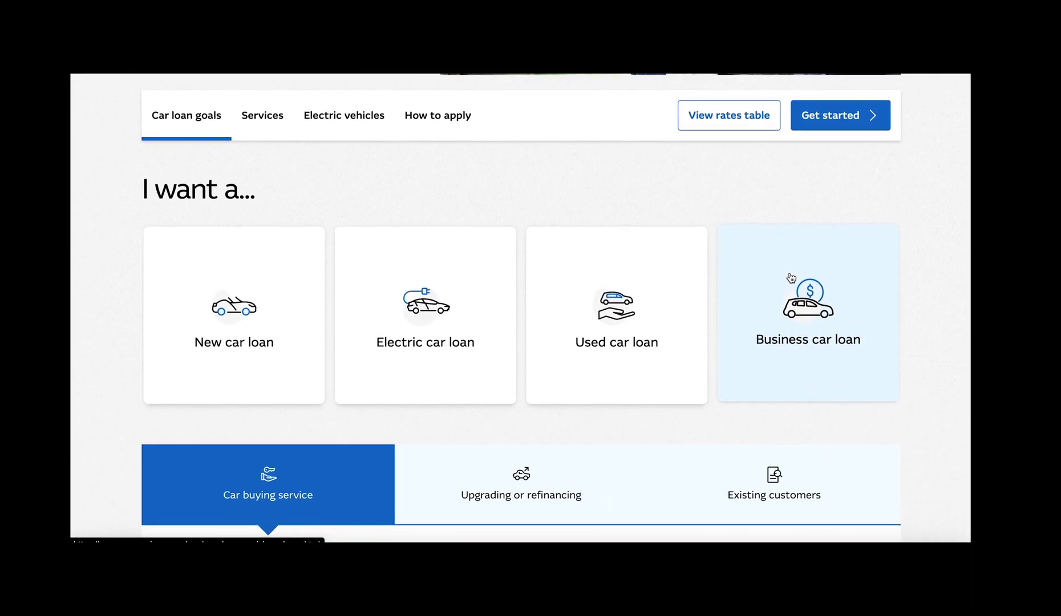
scroll(791, 275, down, 7)
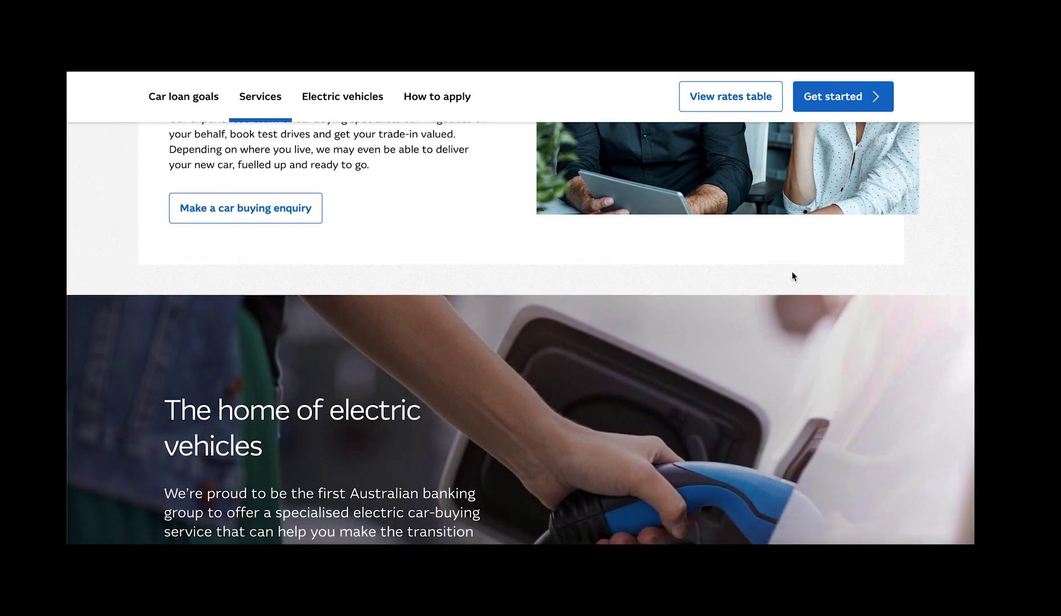
scroll(792, 276, down, 6)
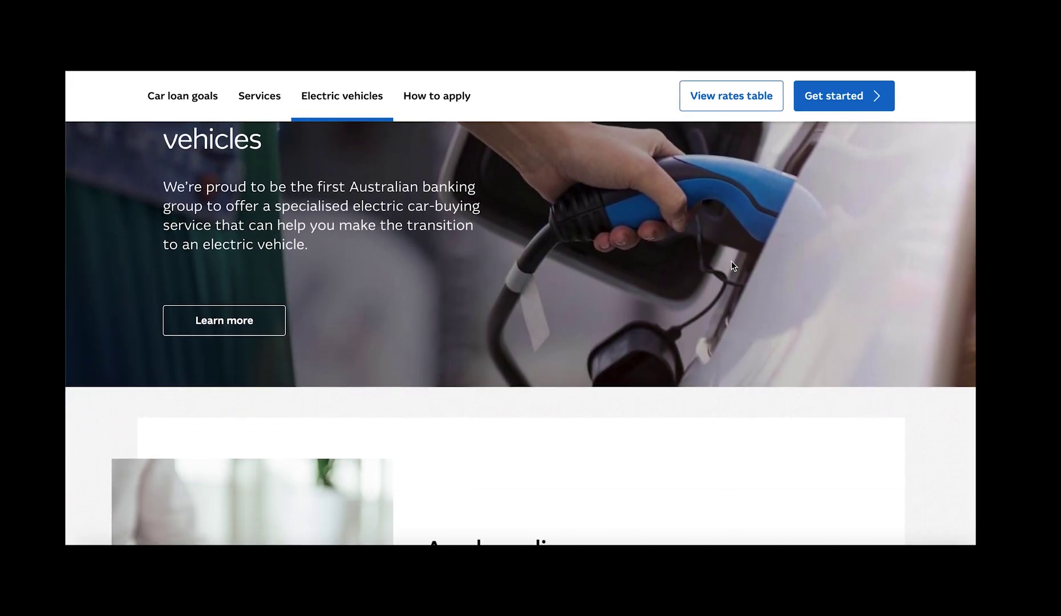
click(268, 105)
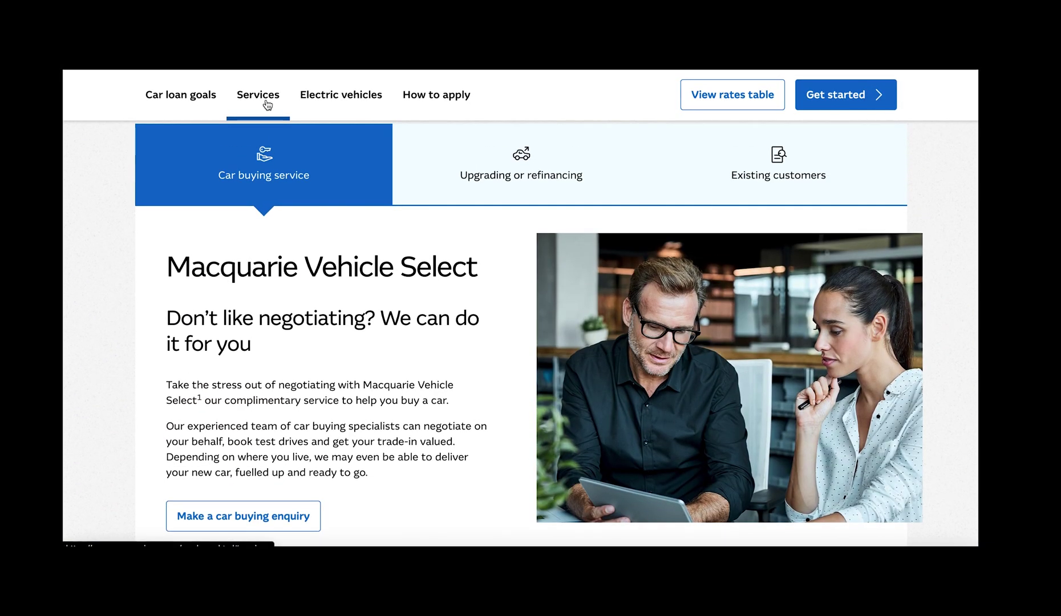
click(196, 100)
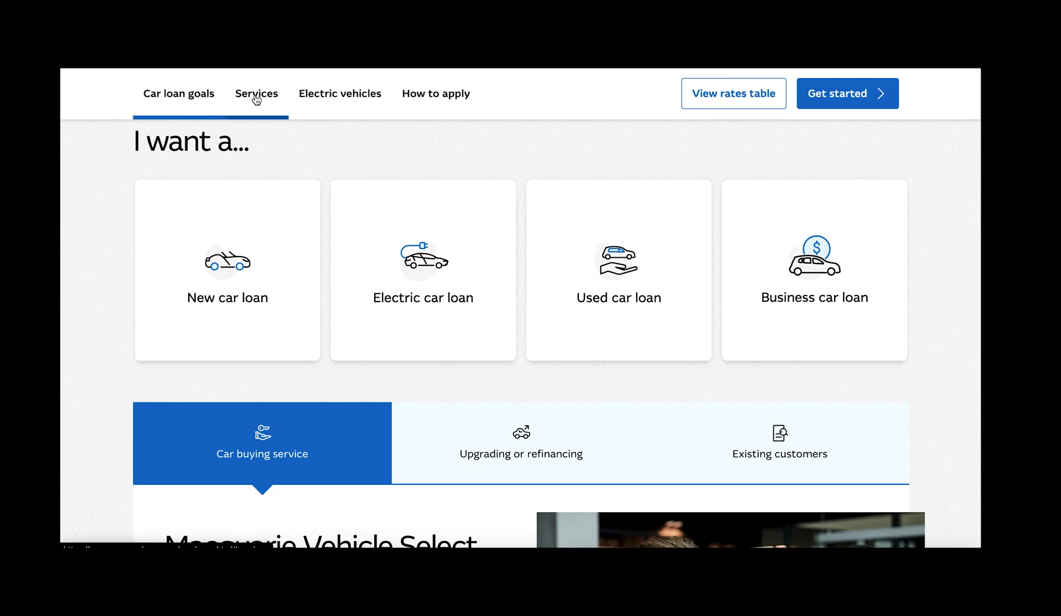
click(256, 98)
click(448, 98)
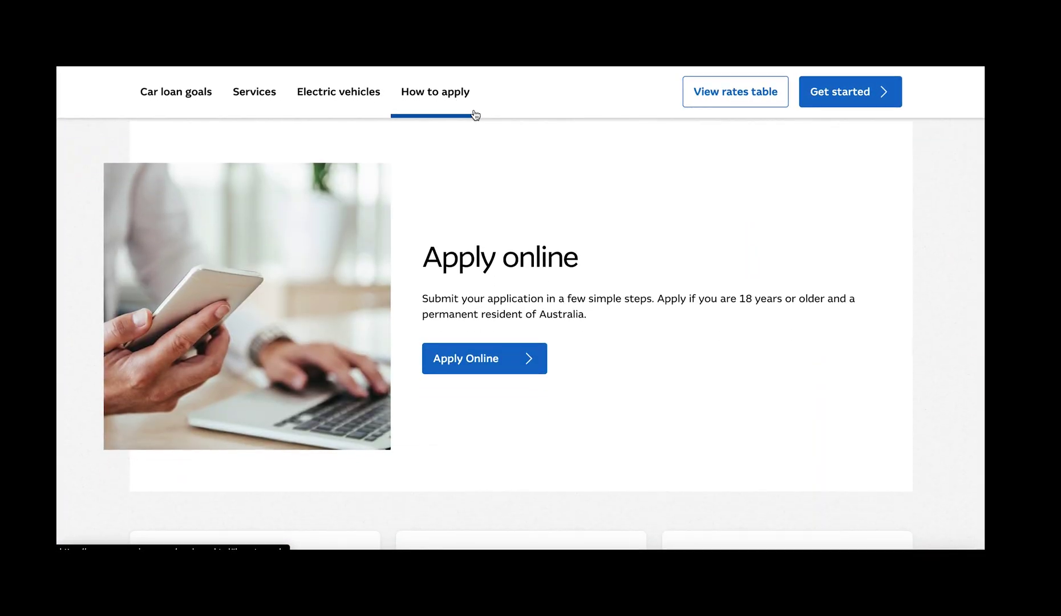
scroll(782, 348, down, 3)
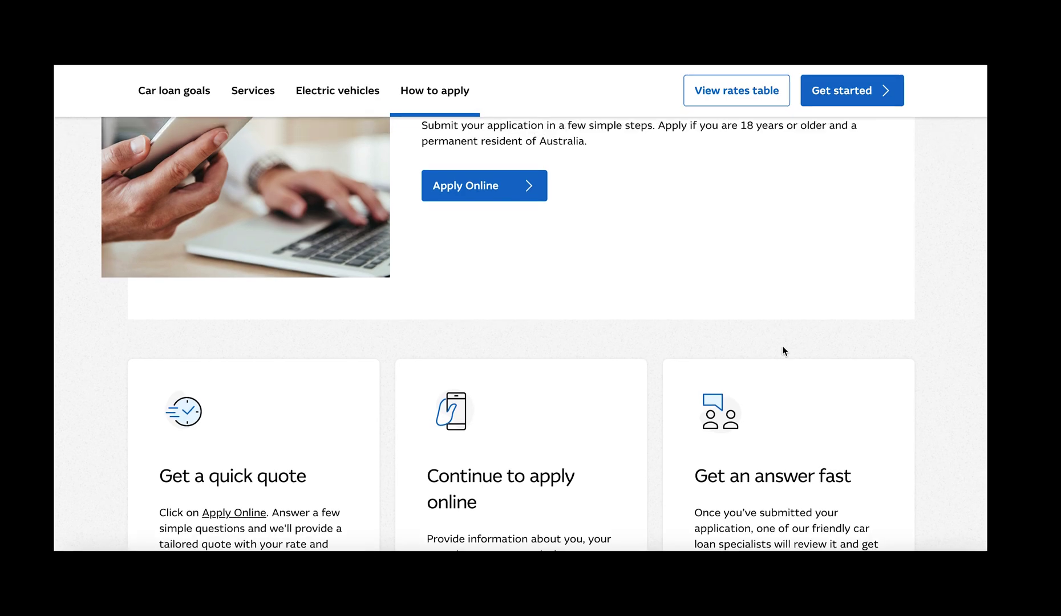
scroll(782, 346, up, 15)
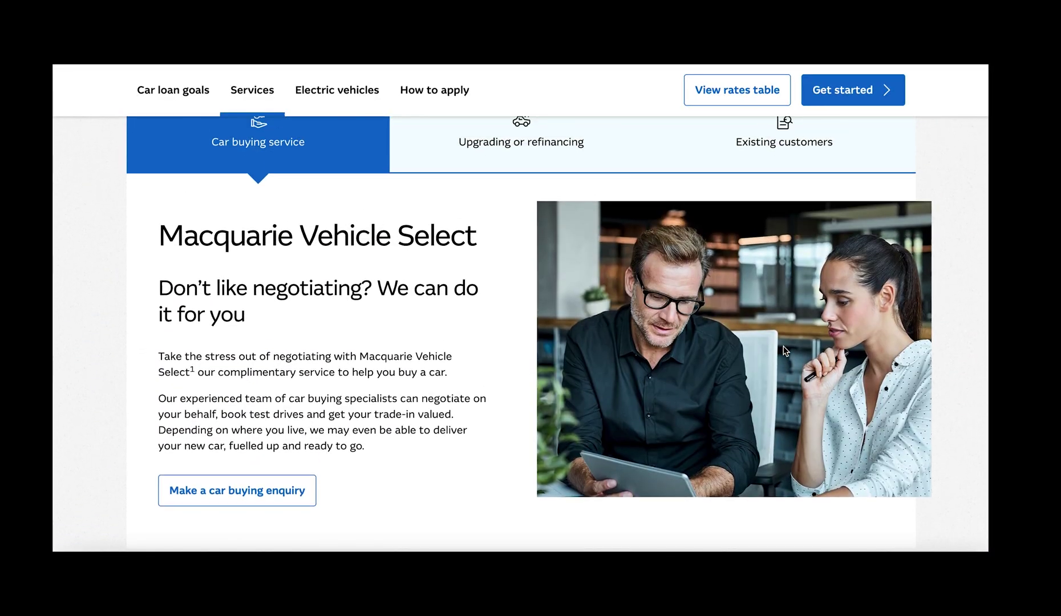
scroll(785, 349, up, 5)
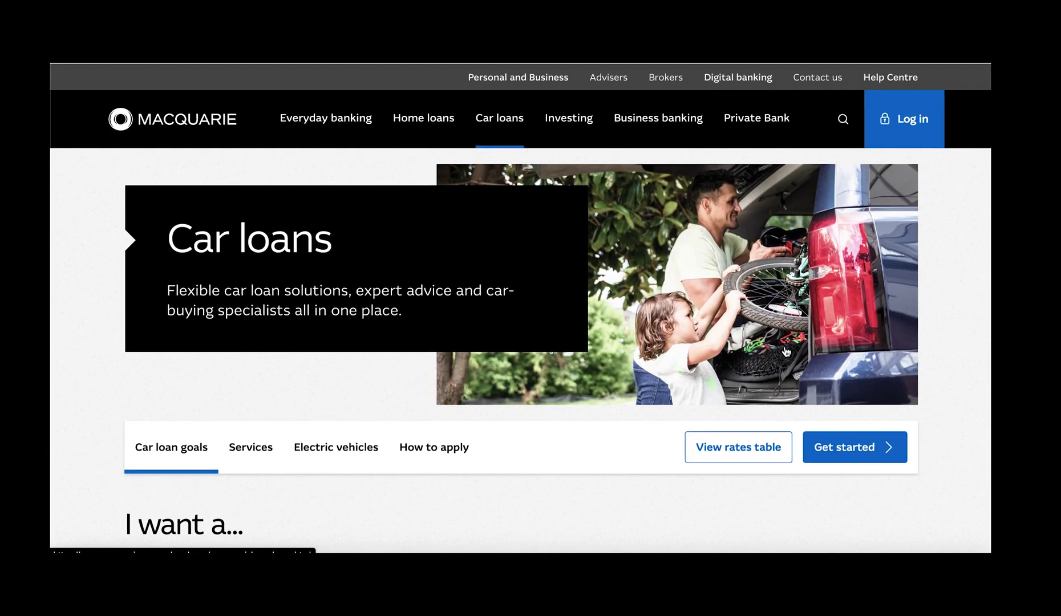
scroll(785, 349, down, 2)
scroll(786, 349, down, 8)
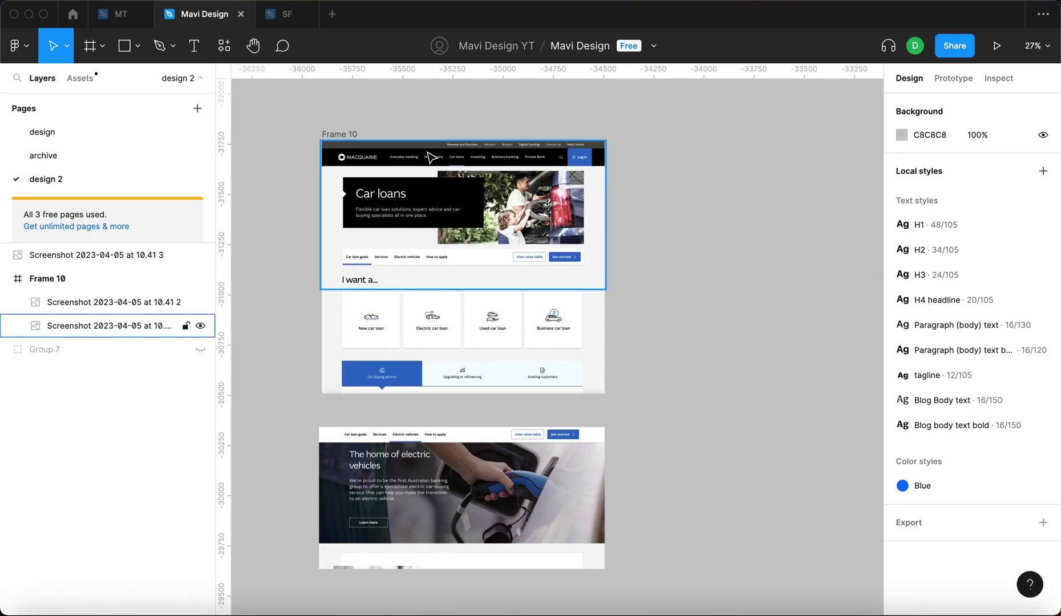
- Switch to Figma and examine the car loan page screenshots, comparing the navigation bar's position in both
scroll(420, 161, up, 5)
scroll(353, 257, right, 3)
scroll(354, 256, down, 2)
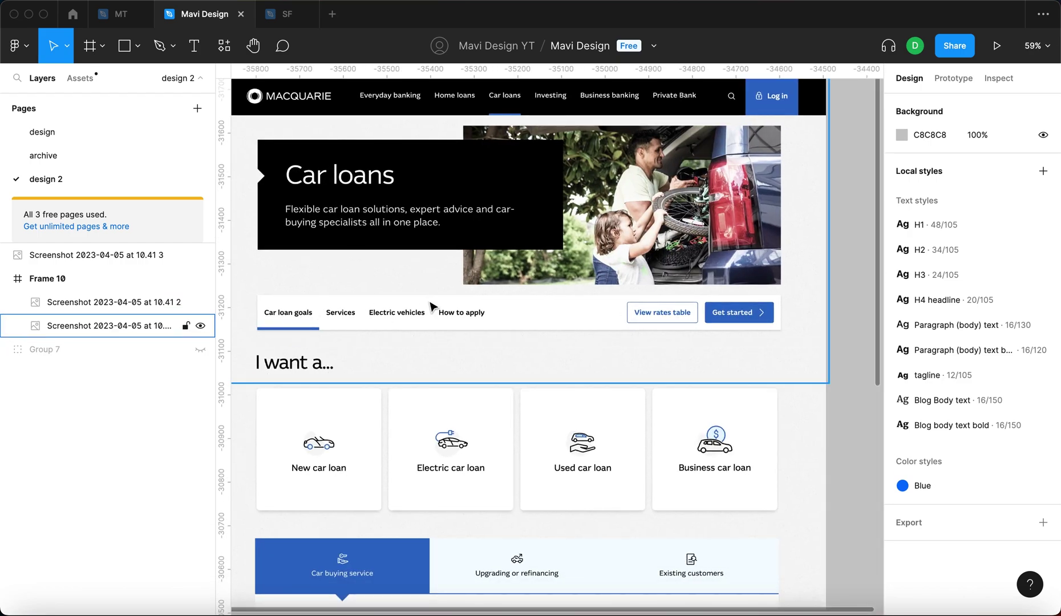
scroll(757, 332, down, 1)
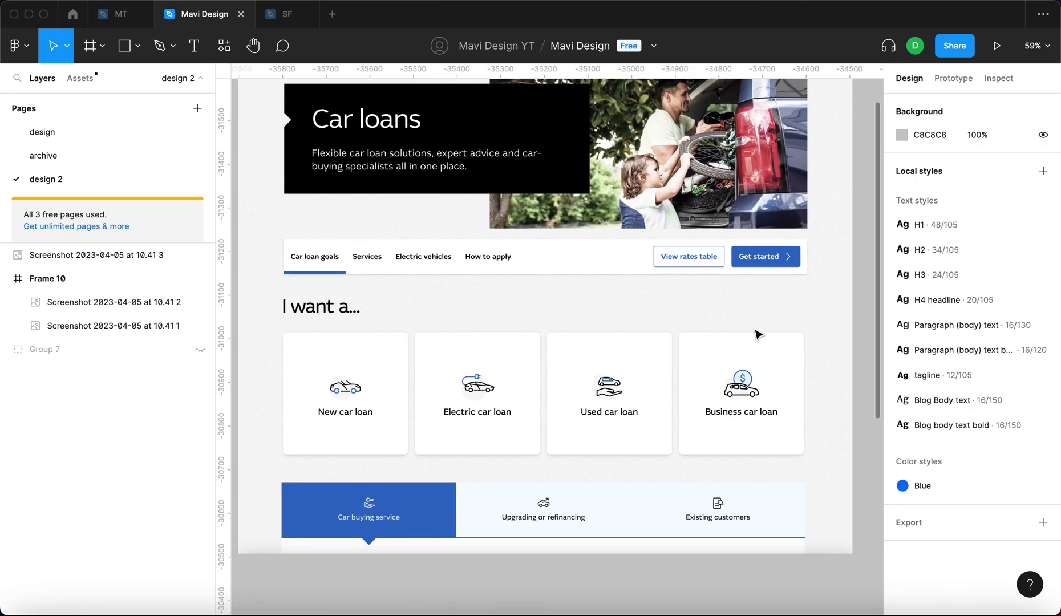
scroll(567, 313, down, 5)
scroll(338, 222, down, 2)
scroll(338, 221, left, 1)
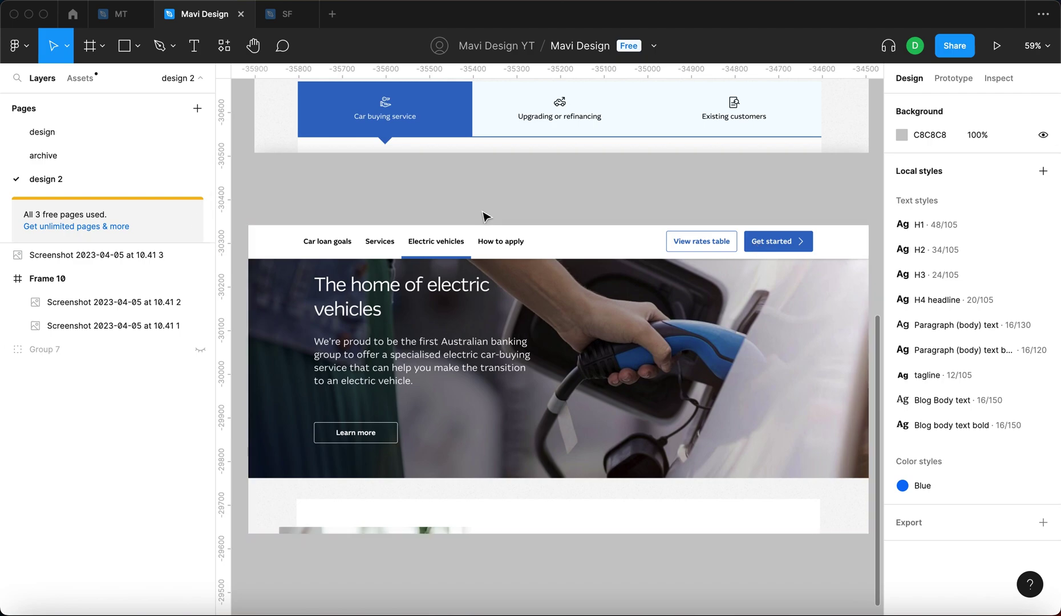
scroll(484, 216, down, 1)
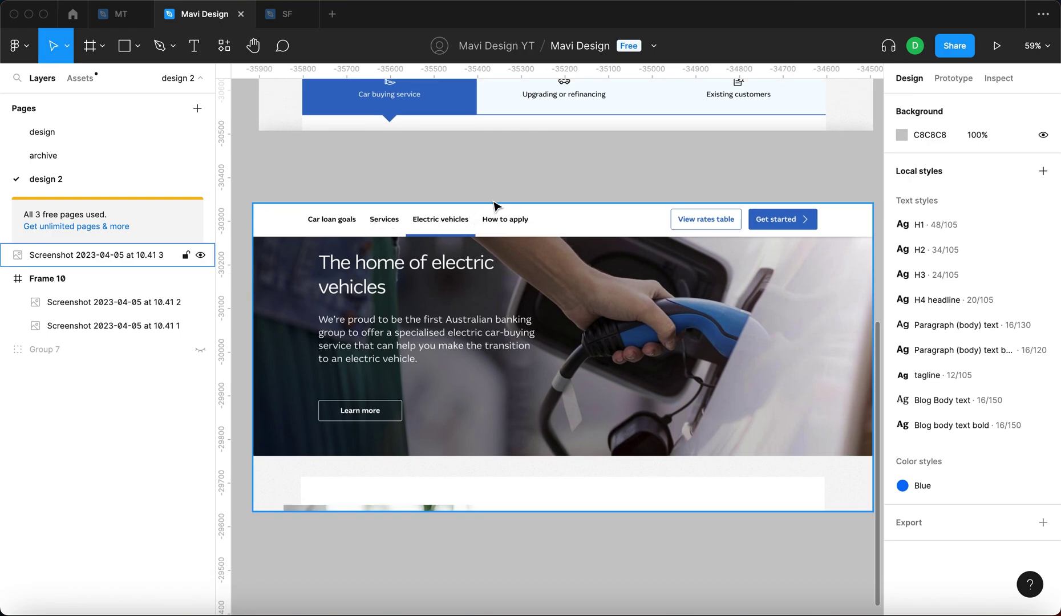
scroll(496, 187, up, 5)
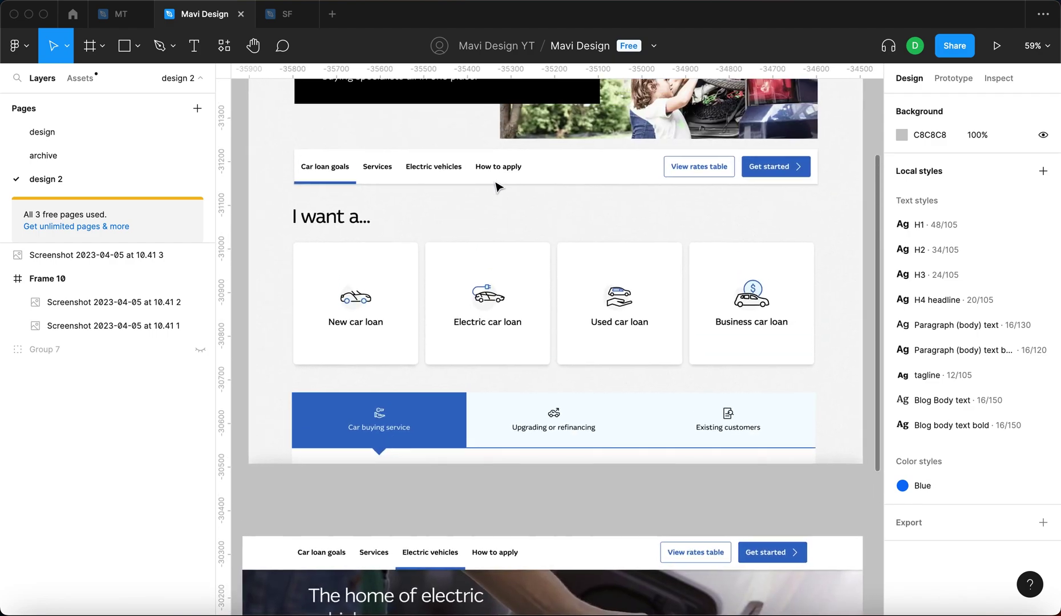
- Draw a new frame beside the reference screenshots and set its width to 1440
scroll(496, 187, down, 3)
scroll(496, 187, right, 3)
click(575, 199)
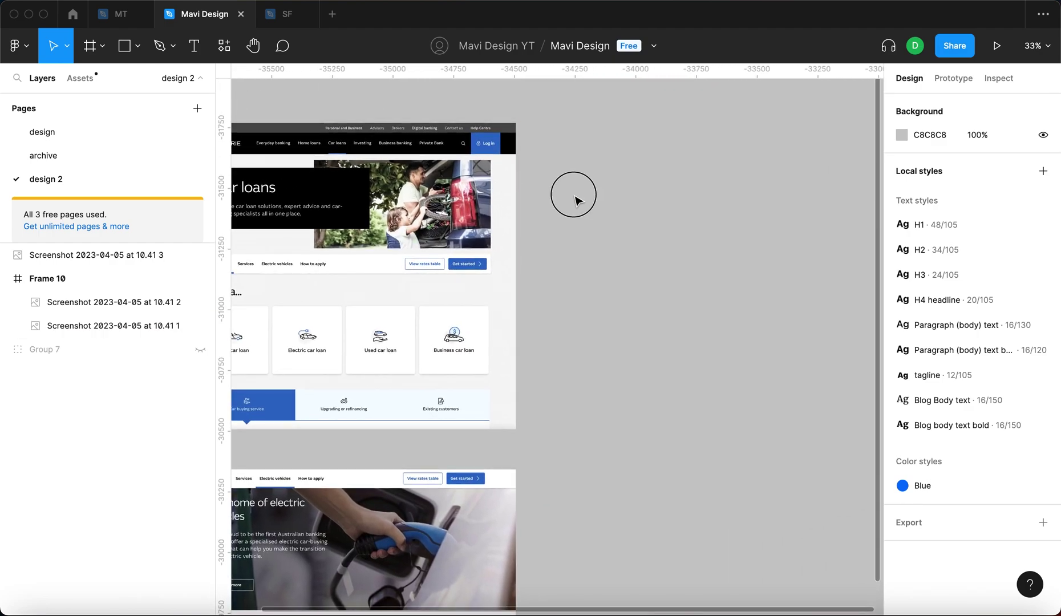
key(f)
drag(587, 130, 811, 347)
click(935, 190)
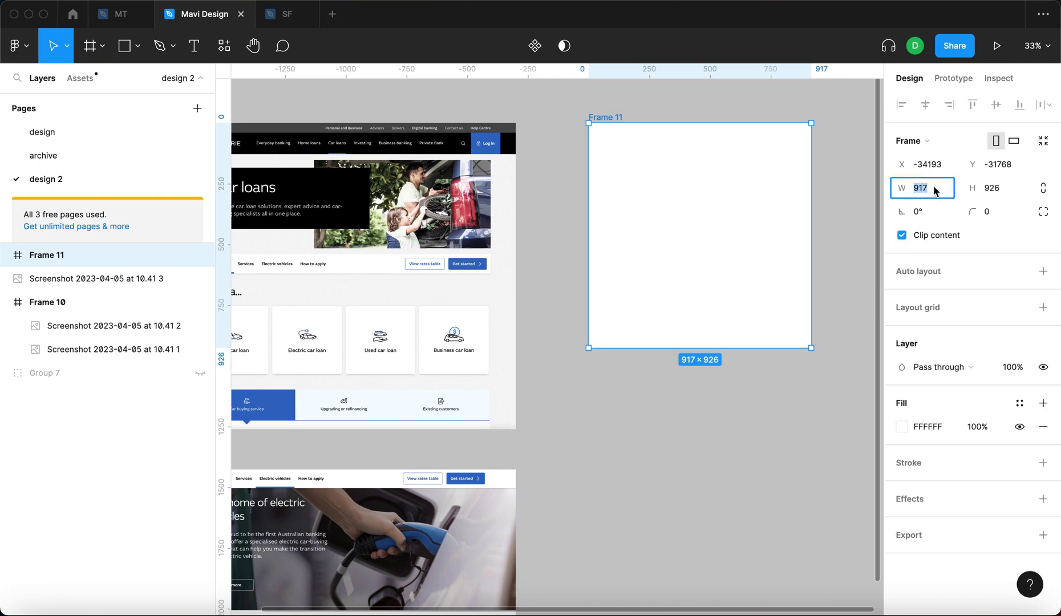
text(1440)
key(Return)
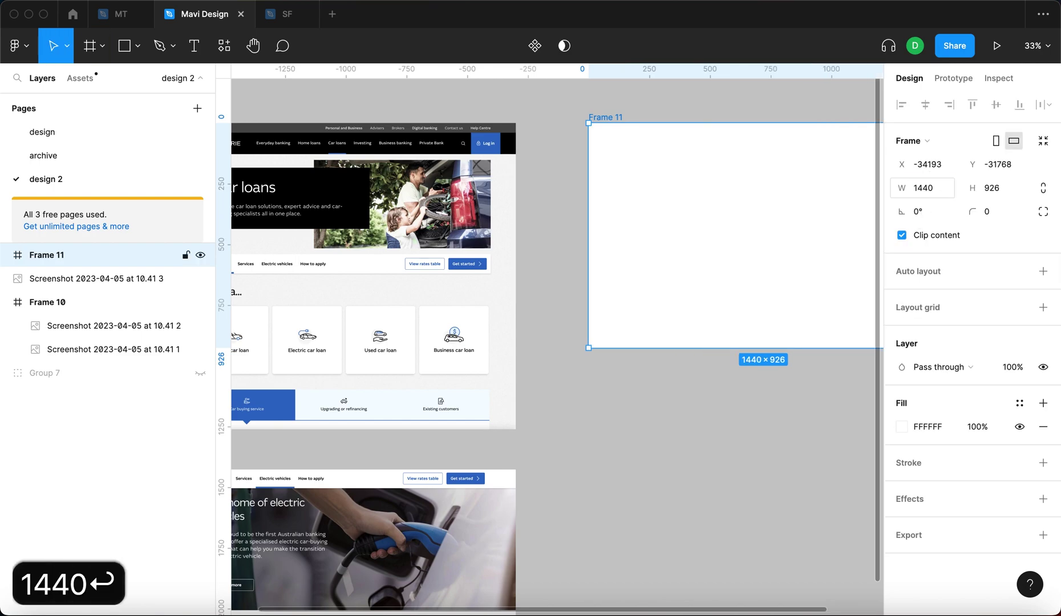
- Move the new frame closer to the reference screenshots and rename it "screen"
drag(725, 194, 687, 194)
key(super+r)
text(screen)
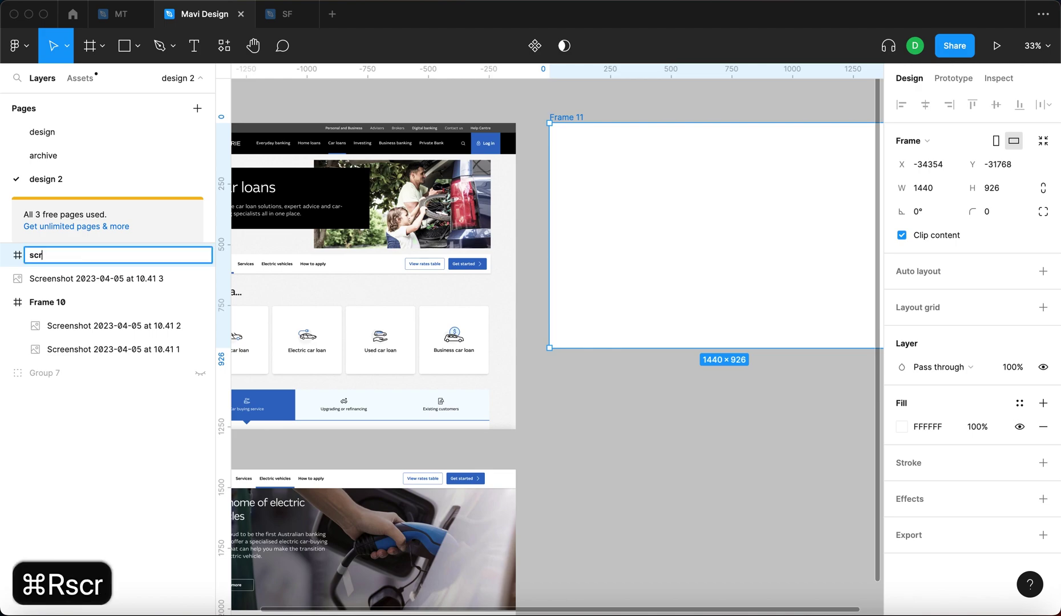
key(Return)
click(673, 421)
- Extend the screen frame downward to a height of about 1696
scroll(673, 421, down, 2)
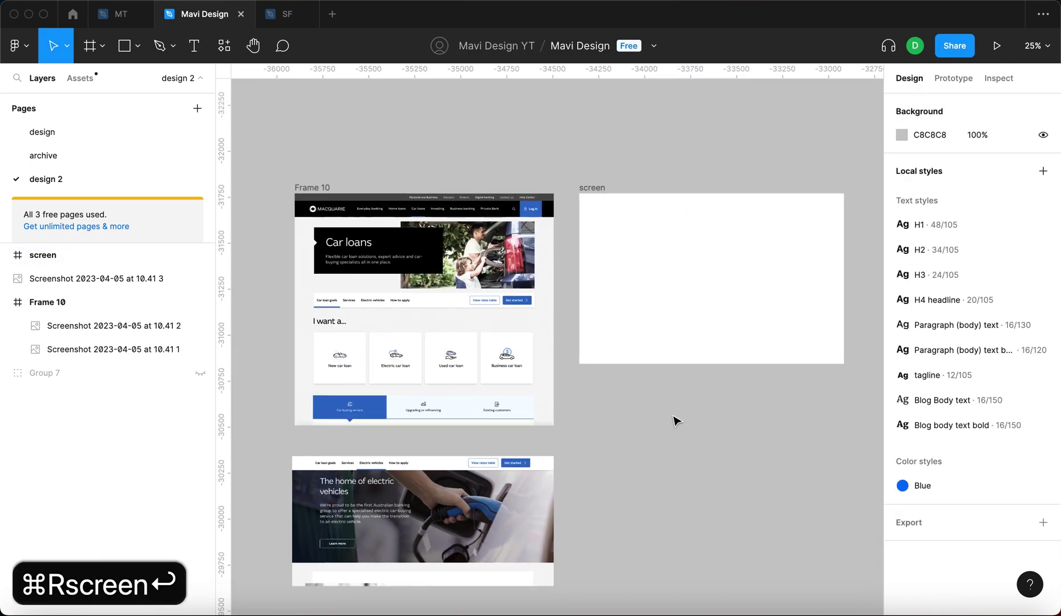
scroll(592, 263, right, 5)
click(587, 277)
drag(568, 341, 576, 485)
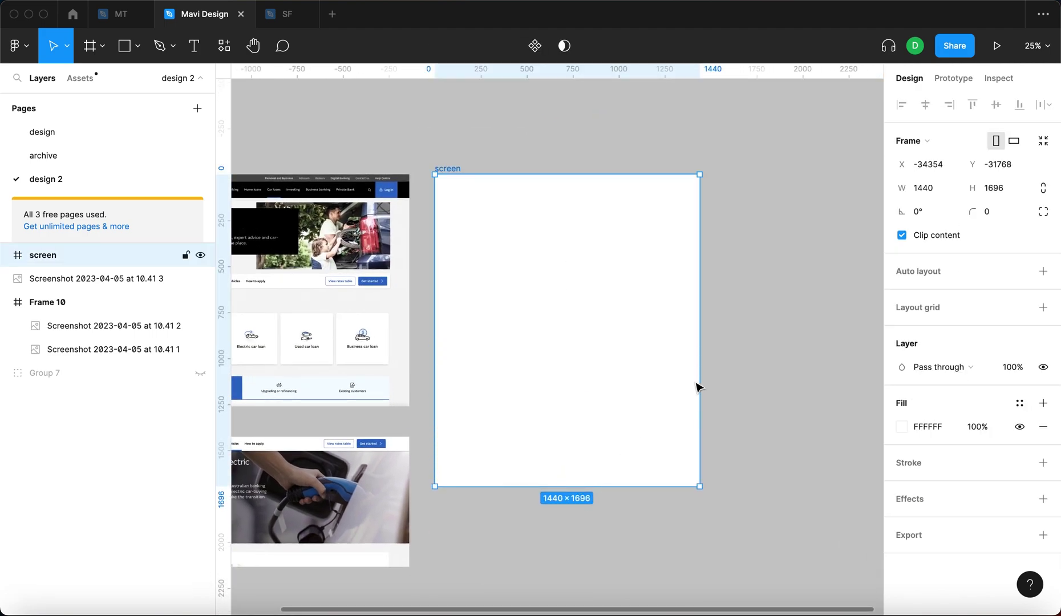
click(753, 346)
- Draw a thin horizontal frame above the screen frame and set its width to 1440
scroll(734, 362, left, 5)
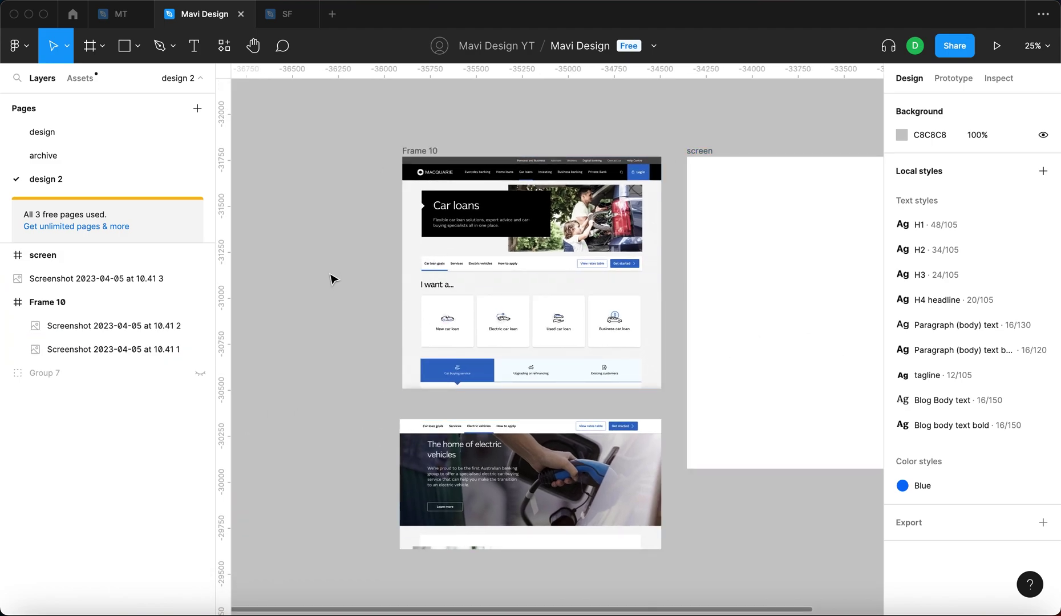
scroll(548, 143, up, 5)
scroll(548, 142, right, 2)
key(f)
mouse_move(602, 239)
mouse_down()
mouse_move(780, 277)
mouse_move(801, 261)
mouse_up()
text(14)
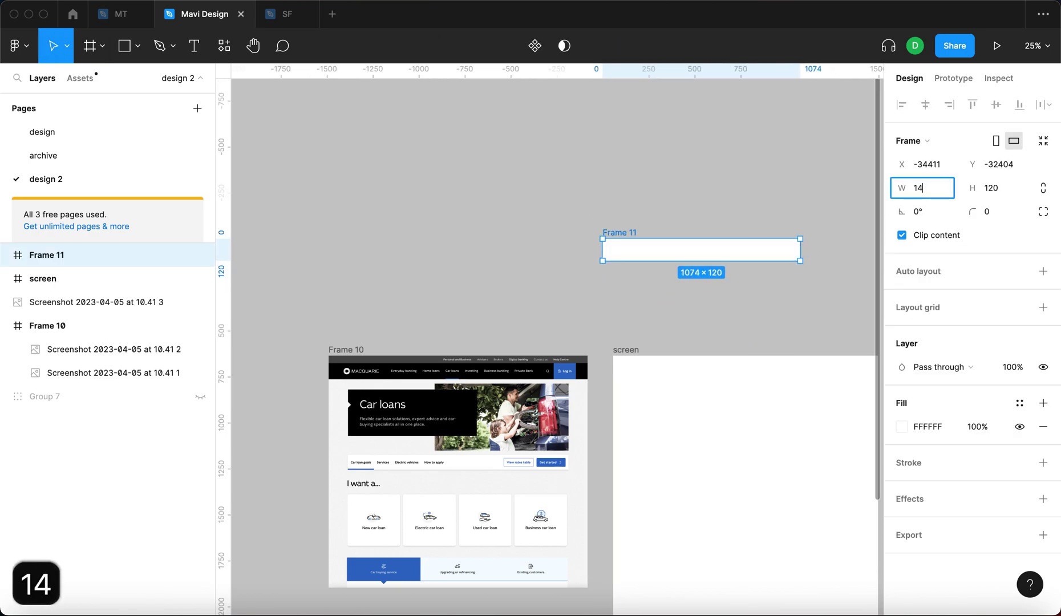
key(Return)
- Align the thin frame just above the screen frame and reduce its height to about 93
drag(769, 248, 779, 308)
click(784, 266)
scroll(672, 246, right, 5)
scroll(672, 247, down, 4)
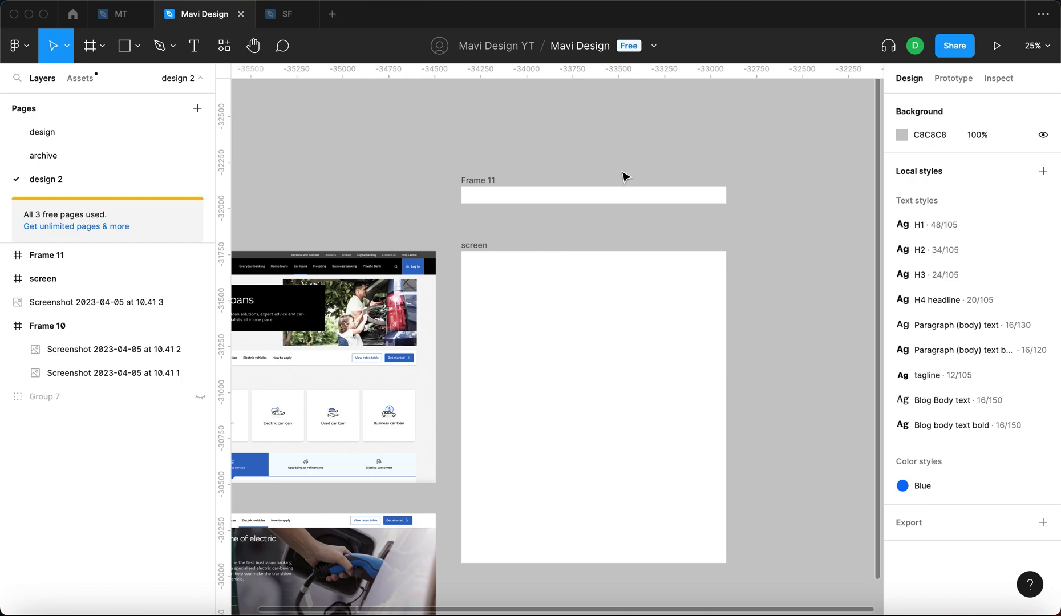
- Rename the thin frame above the screen frame "sticky navigation bar"
double_click(478, 180)
text(stickz)
key(BackSpace)
text(y navigation bar)
key(Return)
click(543, 185)
click(544, 197)
click(559, 178)
- Turn the sticky navigation bar into a component and place an instance of it in the screen frame at about Y 413
scroll(578, 166, left, 3)
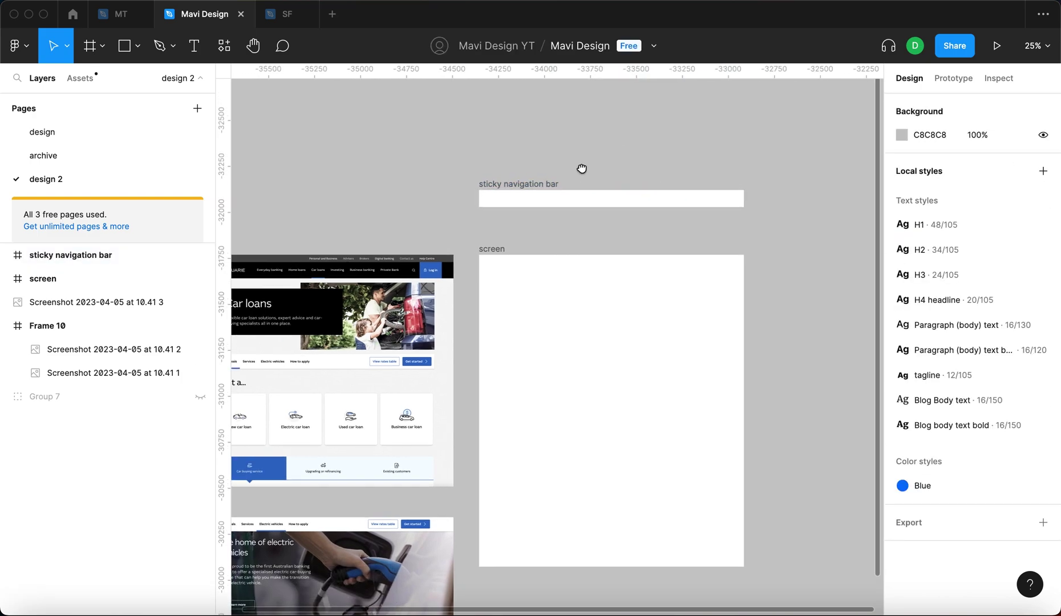
drag(489, 149, 788, 229)
click(535, 46)
click(665, 187)
click(687, 200)
drag(718, 311, 720, 344)
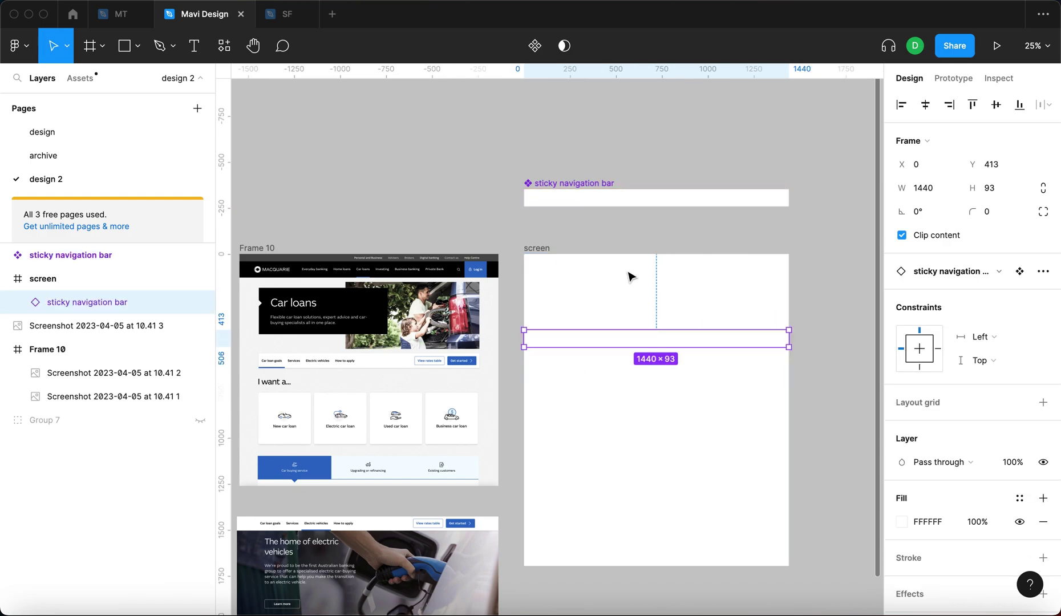
key(Escape)
key(Escape)
- Change the main sticky navigation bar component's fill to light grey D4D4D4
click(622, 199)
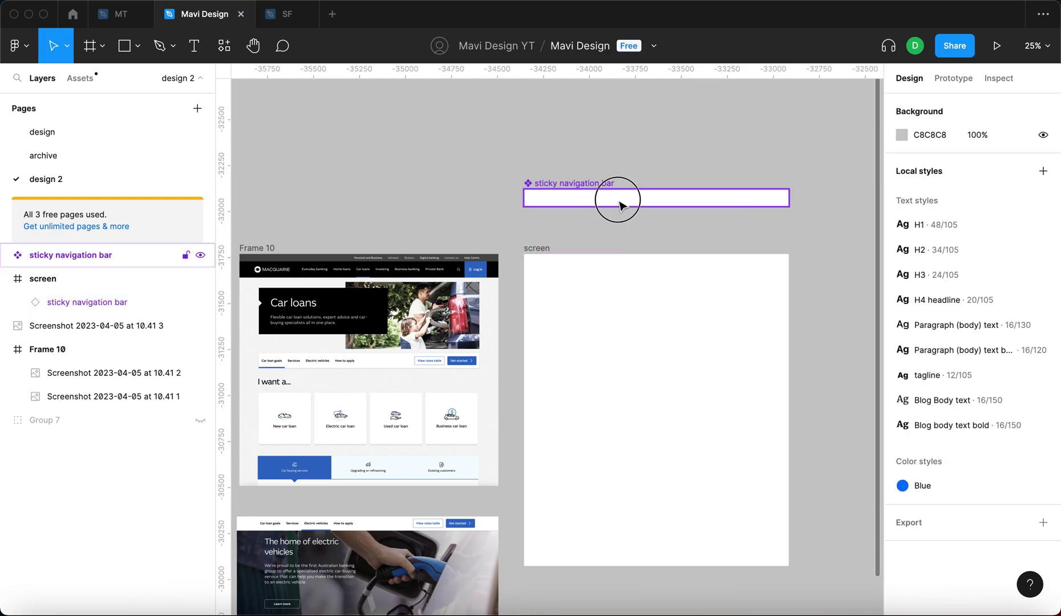
click(901, 499)
drag(707, 246, 697, 276)
click(353, 185)
- Lengthen the screen frame further downward to make it taller for scrolling
scroll(399, 177, down, 2)
scroll(399, 177, left, 2)
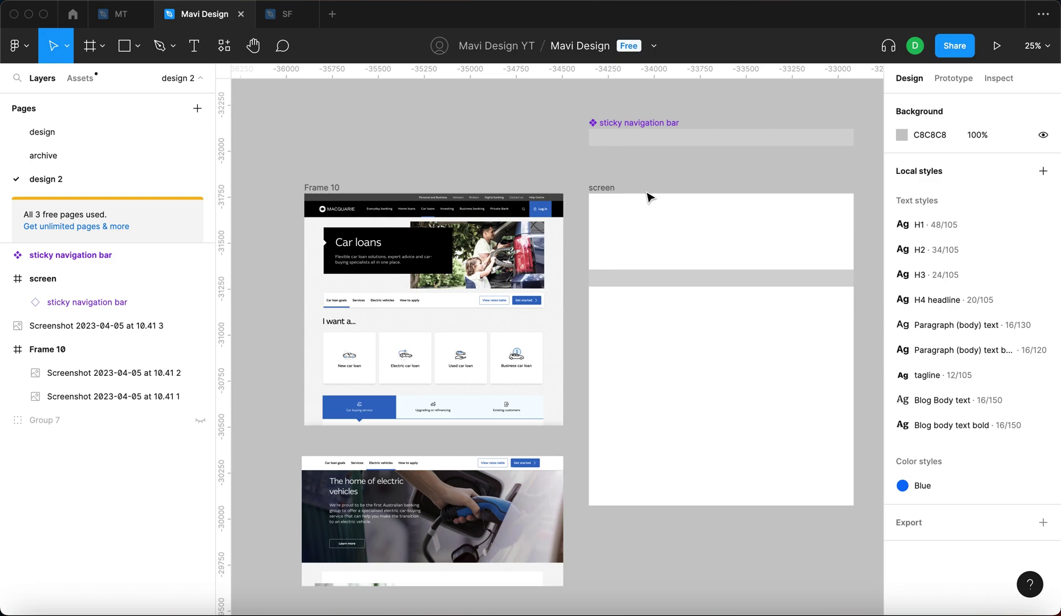
click(609, 196)
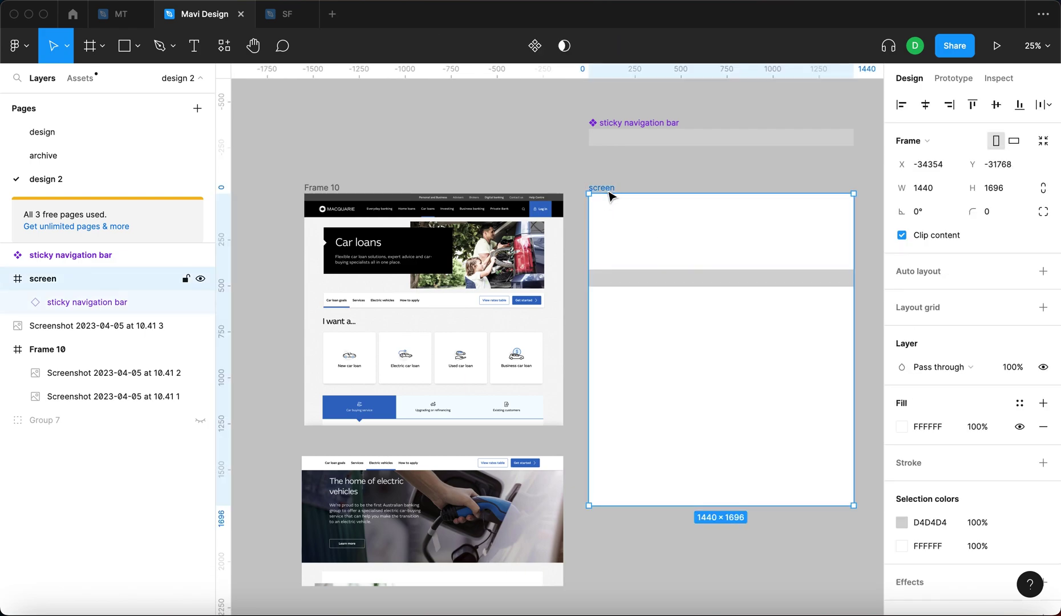
- Set the scroll position of the navigation bar instance in the screen frame to Sticky (stop at top edge)
click(747, 284)
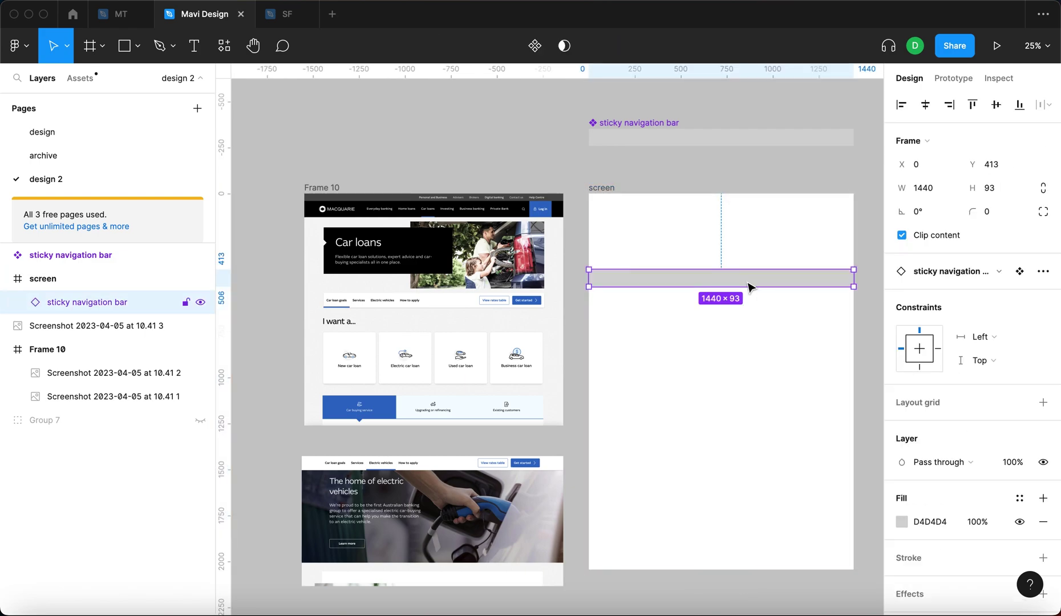
click(951, 83)
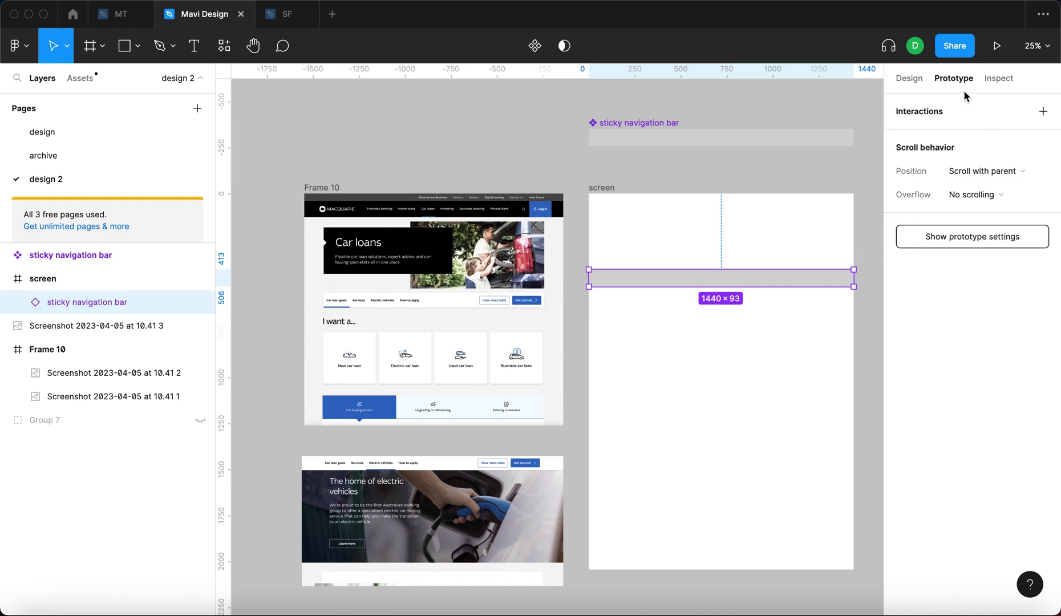
click(997, 171)
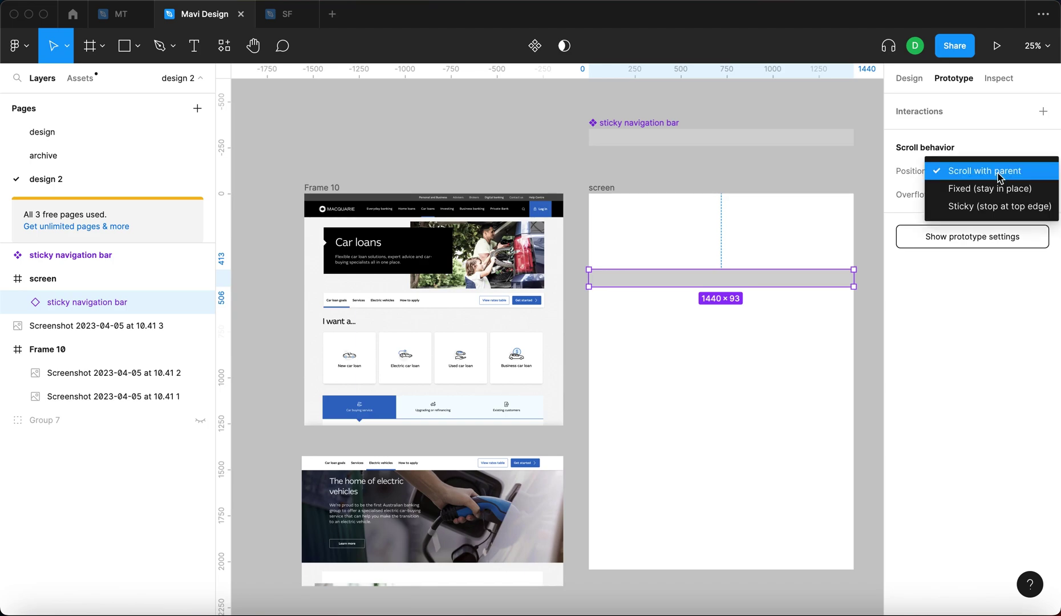
click(992, 208)
click(462, 148)
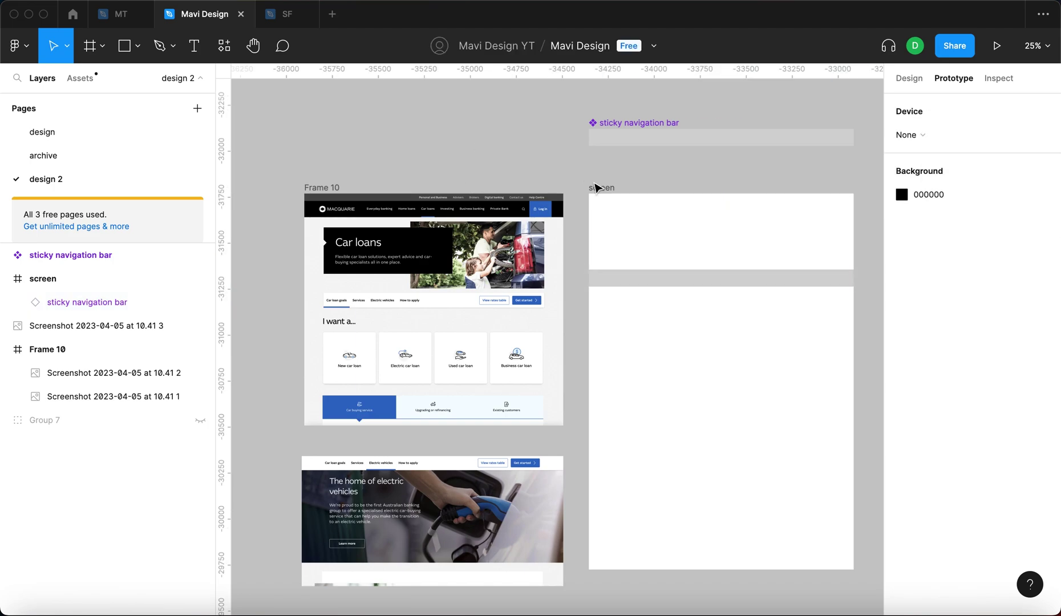
- Run the prototype of the screen frame and test the navigation bar by scrolling down and back up
click(597, 187)
click(997, 46)
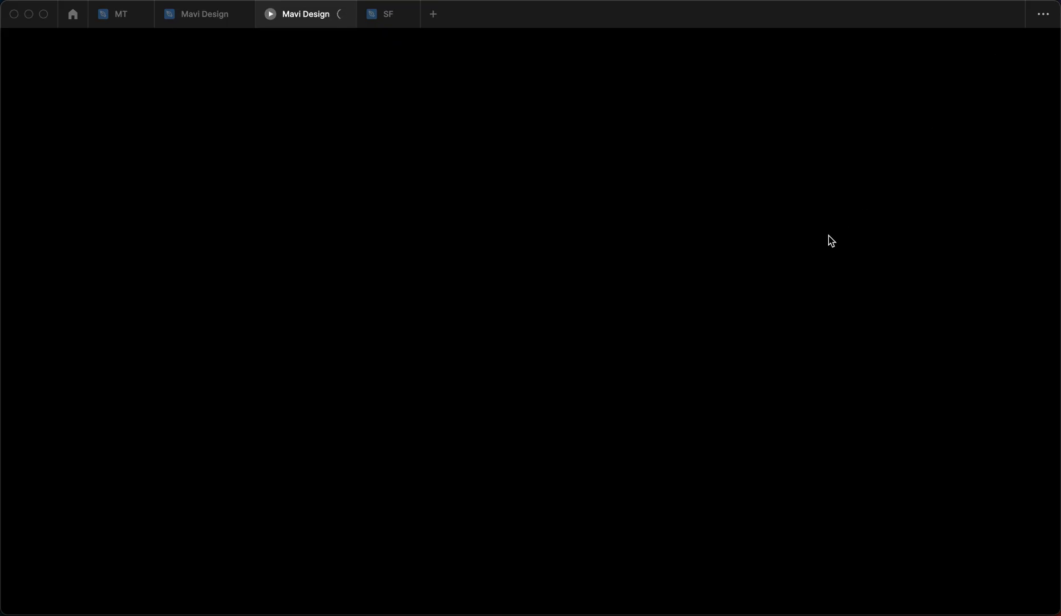
scroll(807, 227, down, 2)
scroll(808, 225, up, 2)
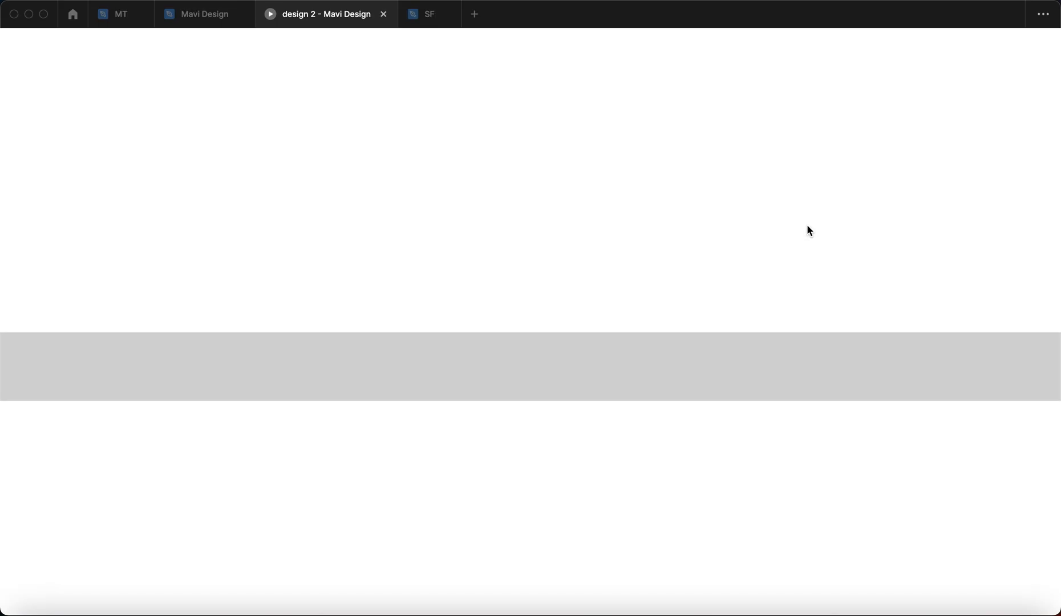
- Scroll the running prototype down and up again to examine how the grey navigation bar behaves at the top edge
scroll(639, 340, down, 5)
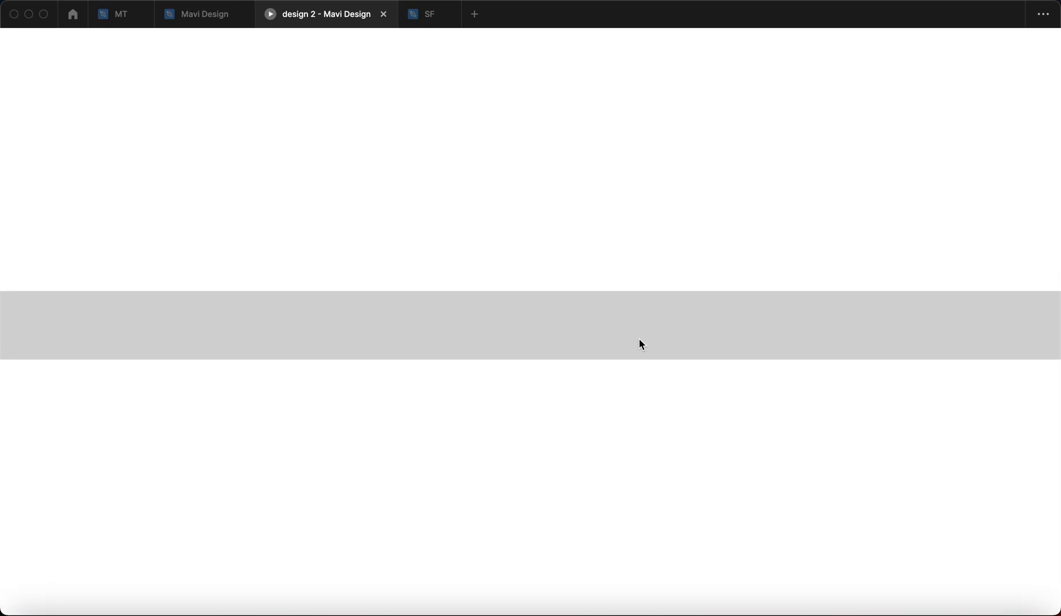
scroll(639, 338, down, 1)
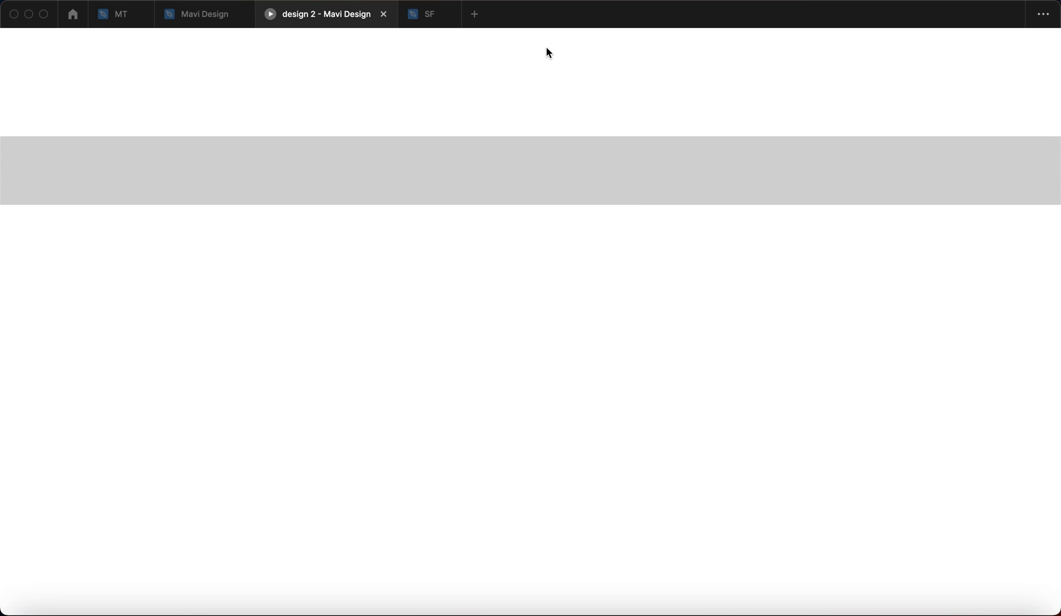
mouse_move(549, 66)
scroll(558, 123, down, 3)
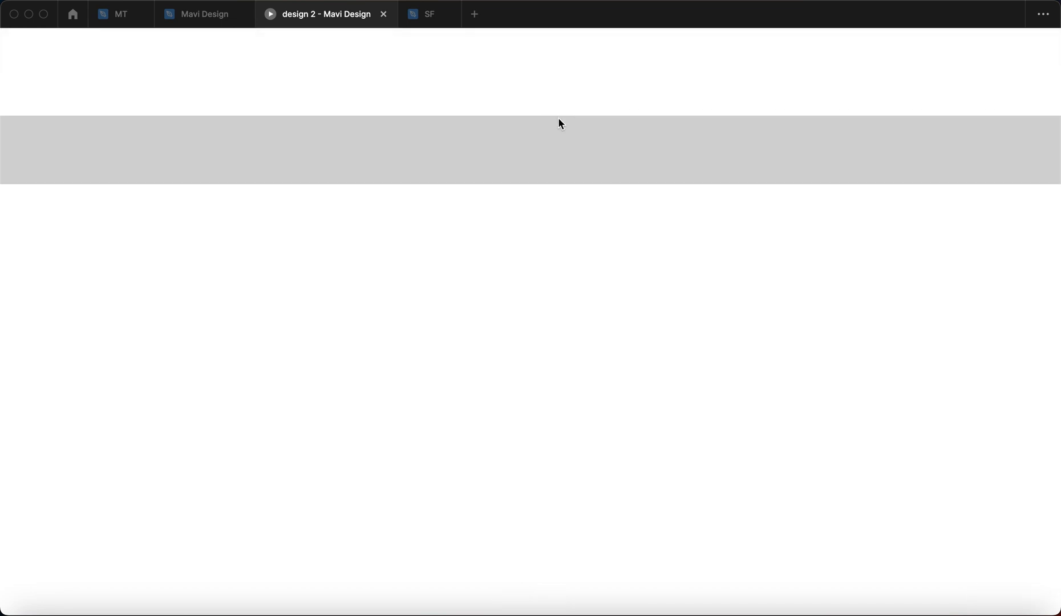
scroll(621, 259, down, 1)
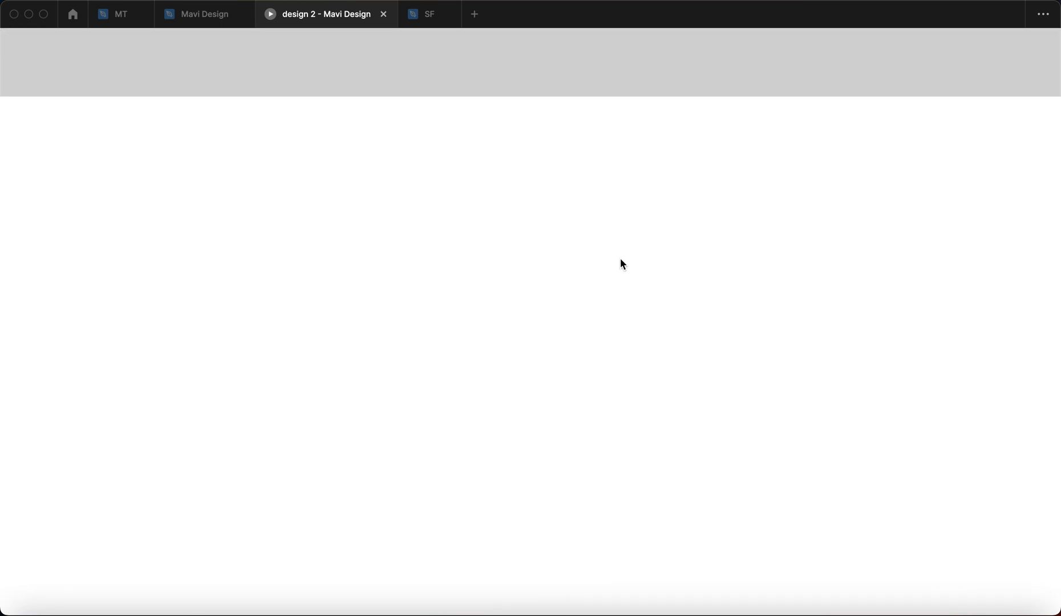
scroll(620, 259, up, 5)
scroll(621, 259, down, 5)
scroll(621, 259, up, 5)
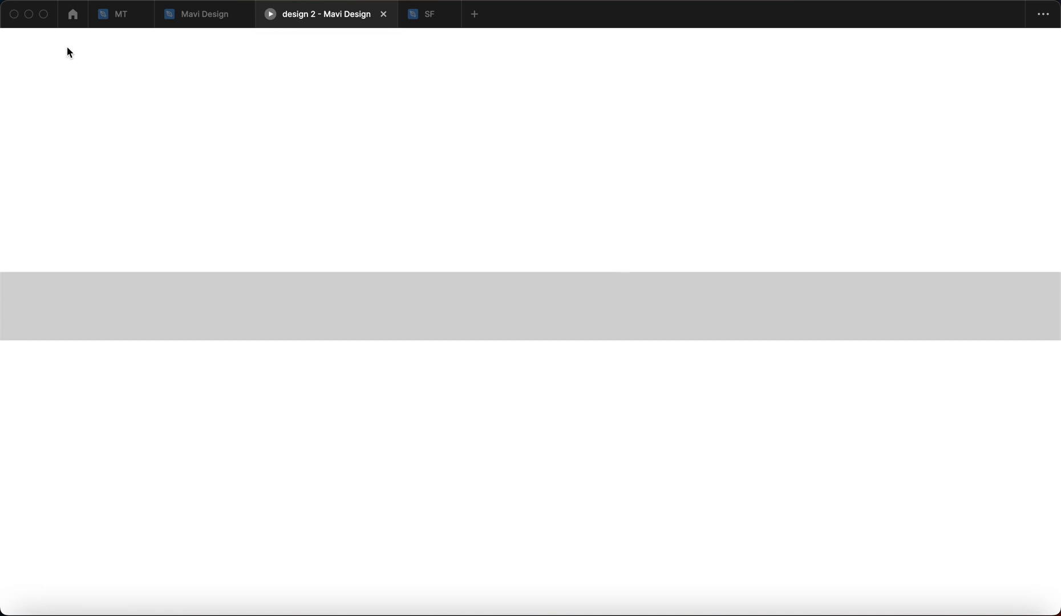
- Return to the design file and enlarge the small circle in the screen frame to 738 × 738, overlapping the navigation bar
click(180, 17)
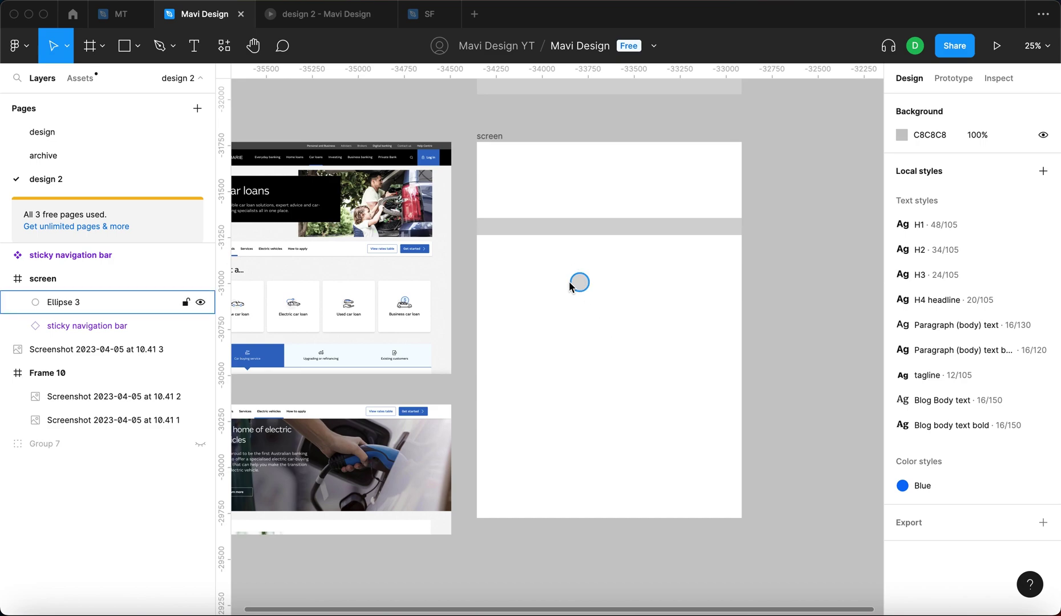
click(573, 284)
drag(626, 282, 664, 288)
drag(590, 306, 652, 292)
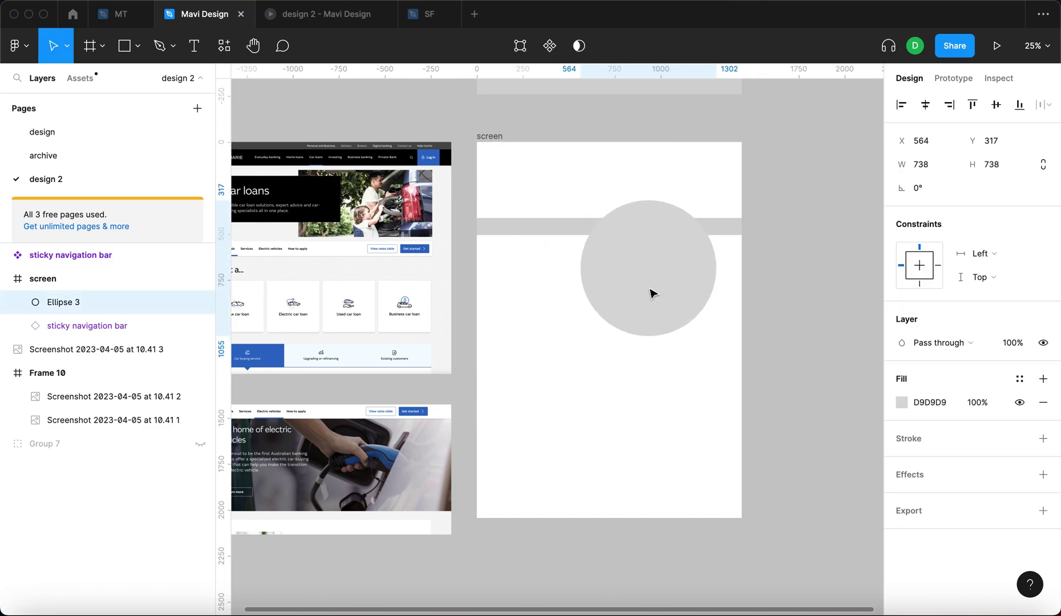
- Set the large circle's fill to EEECEC and send it behind the navigation bar
click(901, 402)
drag(787, 318, 714, 260)
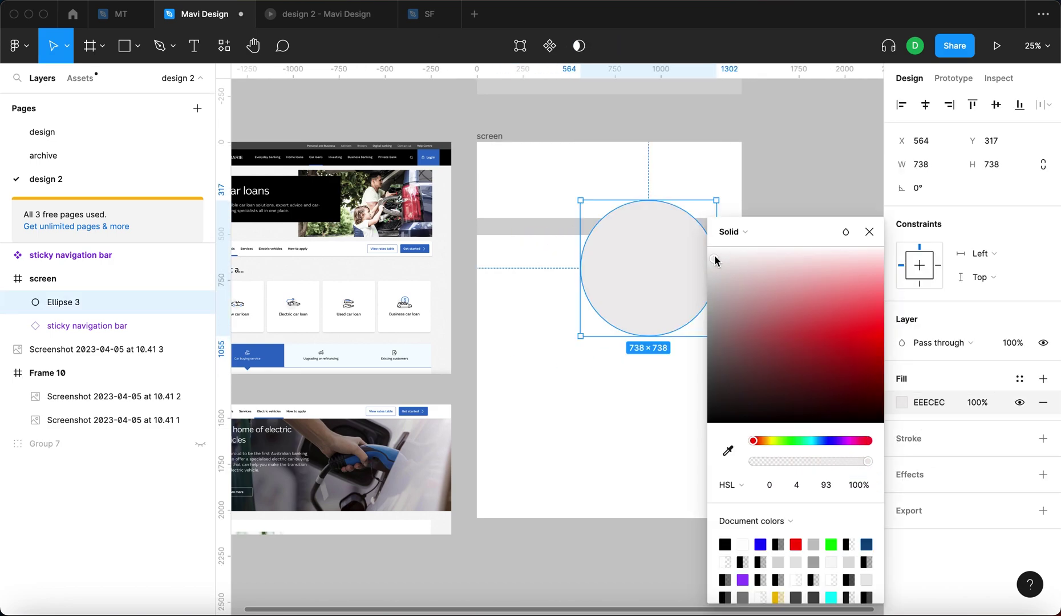
key(alt+super+bracketleft)
- Switch to the prototype, hide the Figma UI and scroll to test the sticky navigation bar against the circle
click(340, 15)
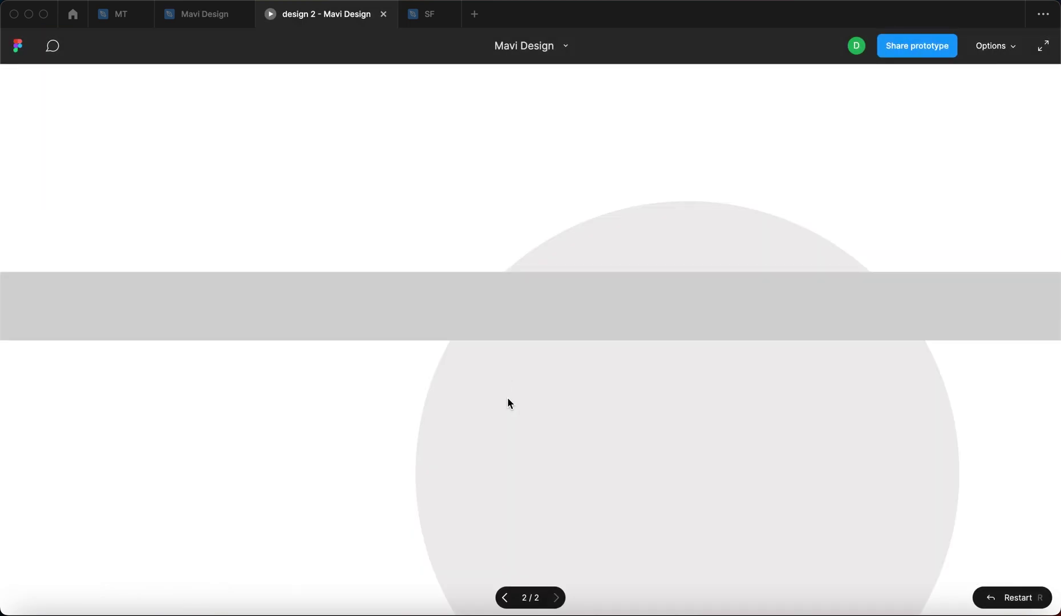
scroll(508, 403, down, 5)
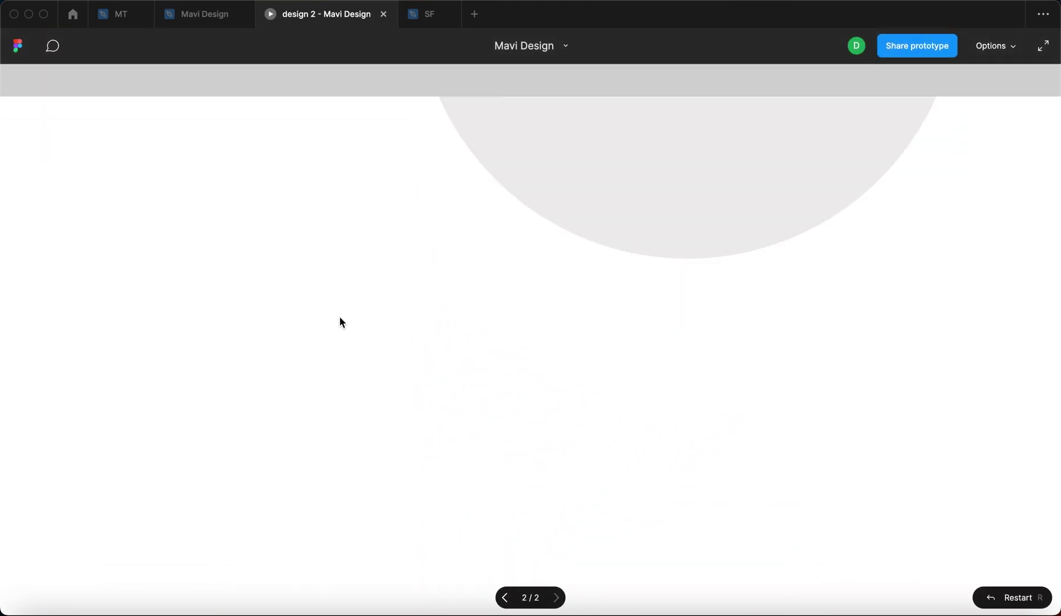
click(1009, 47)
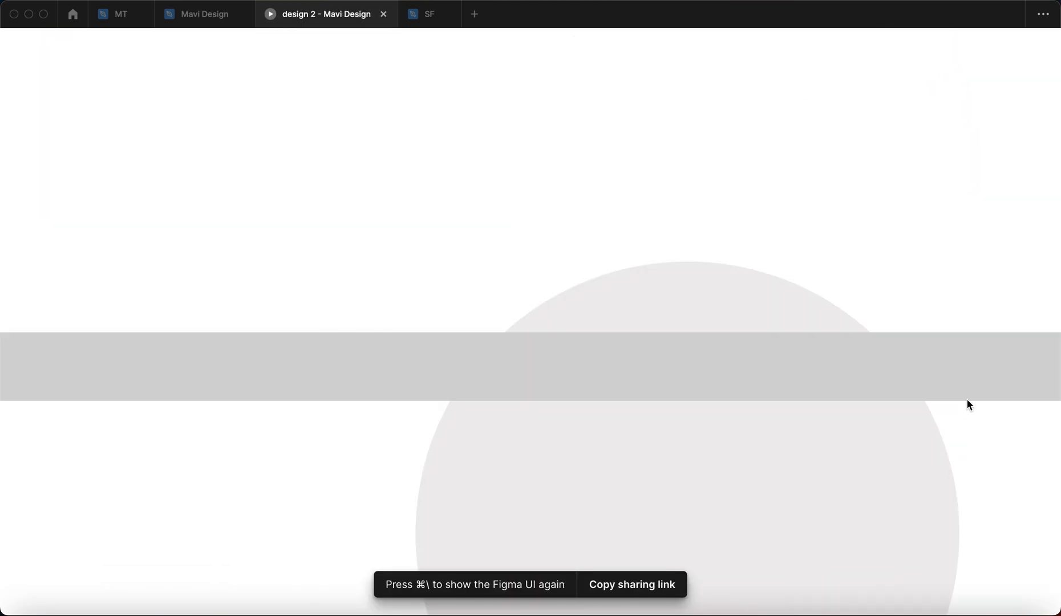
scroll(950, 393, down, 2)
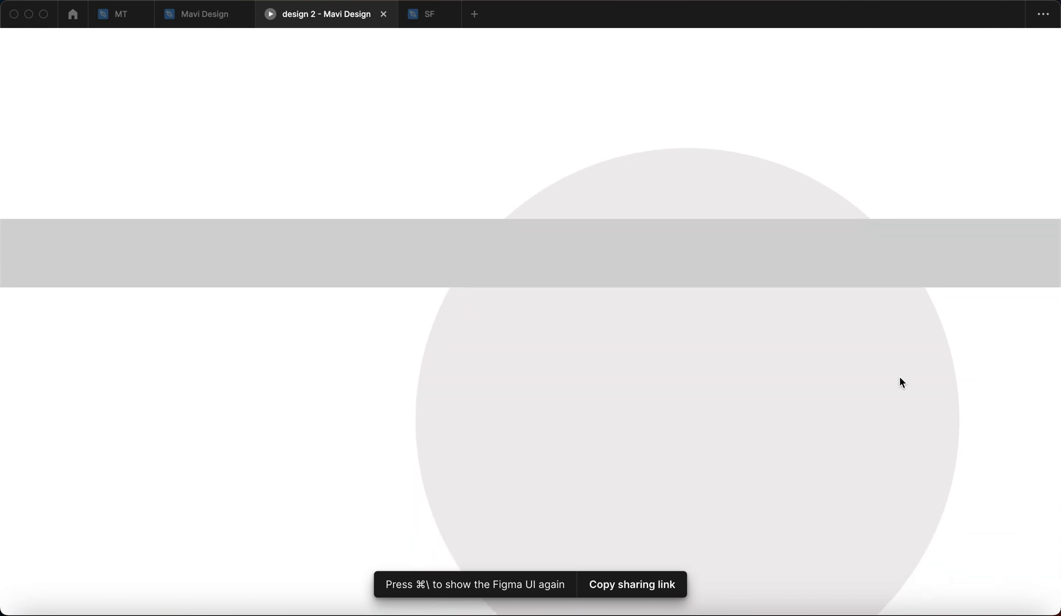
scroll(152, 169, down, 3)
scroll(152, 174, down, 2)
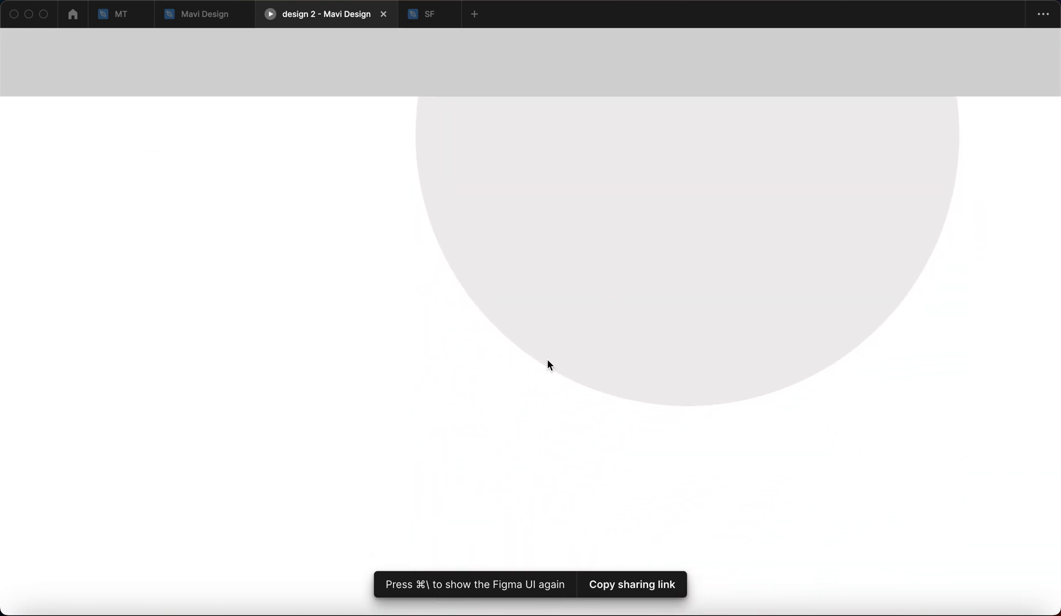
scroll(546, 359, down, 3)
scroll(545, 360, up, 2)
scroll(545, 360, down, 2)
click(501, 358)
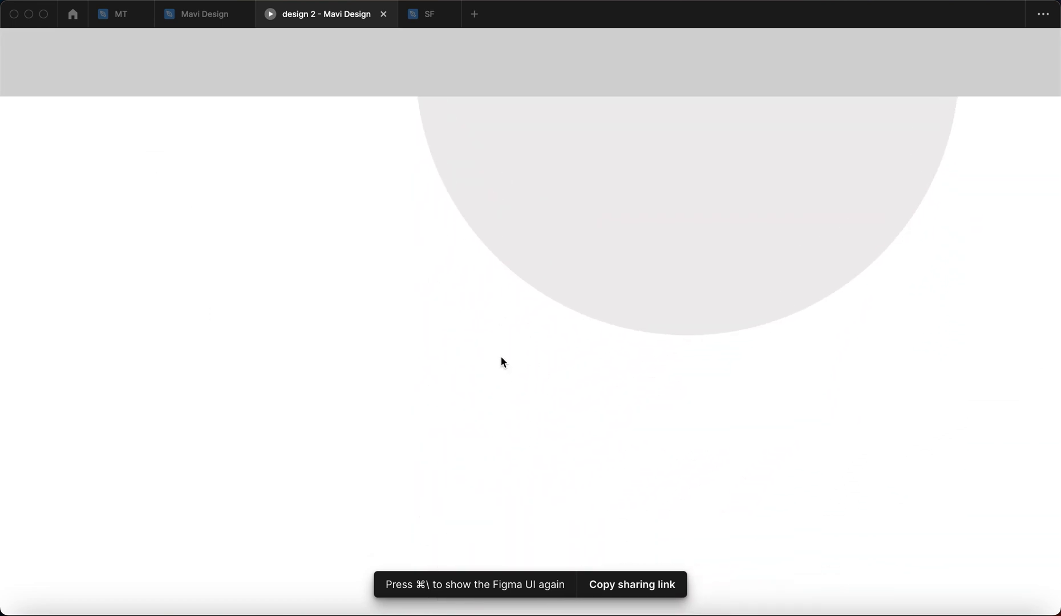
- Return to the design file, close the colour picker and delete the large circle from the screen frame
click(196, 25)
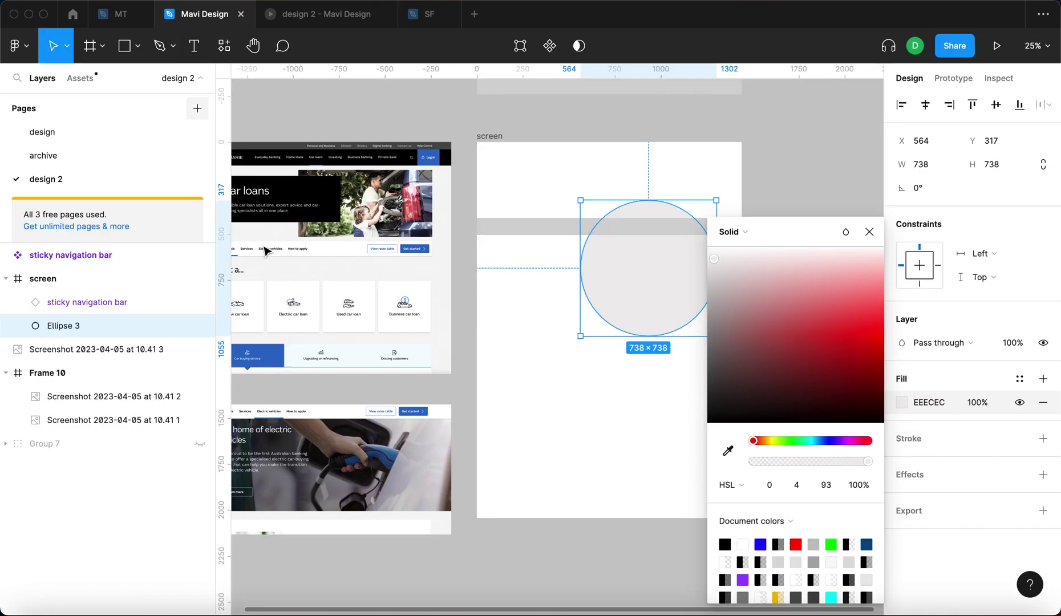
click(868, 232)
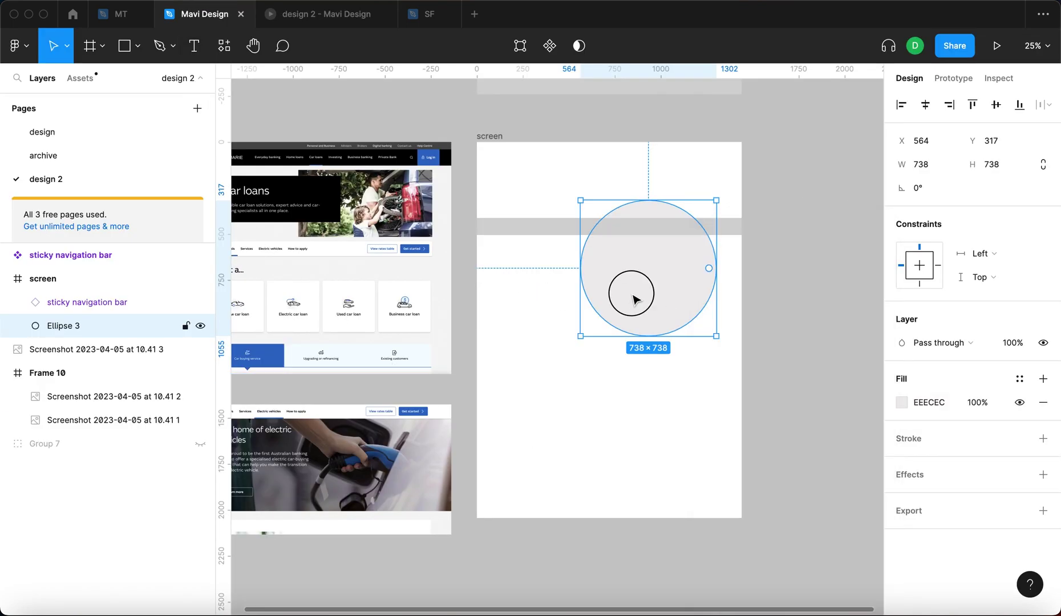
key(BackSpace)
- Move the main sticky navigation bar component slightly higher above the screen frame, to about Y -32208
scroll(643, 292, up, 3)
click(704, 258)
mouse_move(674, 223)
mouse_down()
mouse_move(588, 216)
mouse_move(677, 205)
mouse_move(654, 225)
mouse_up()
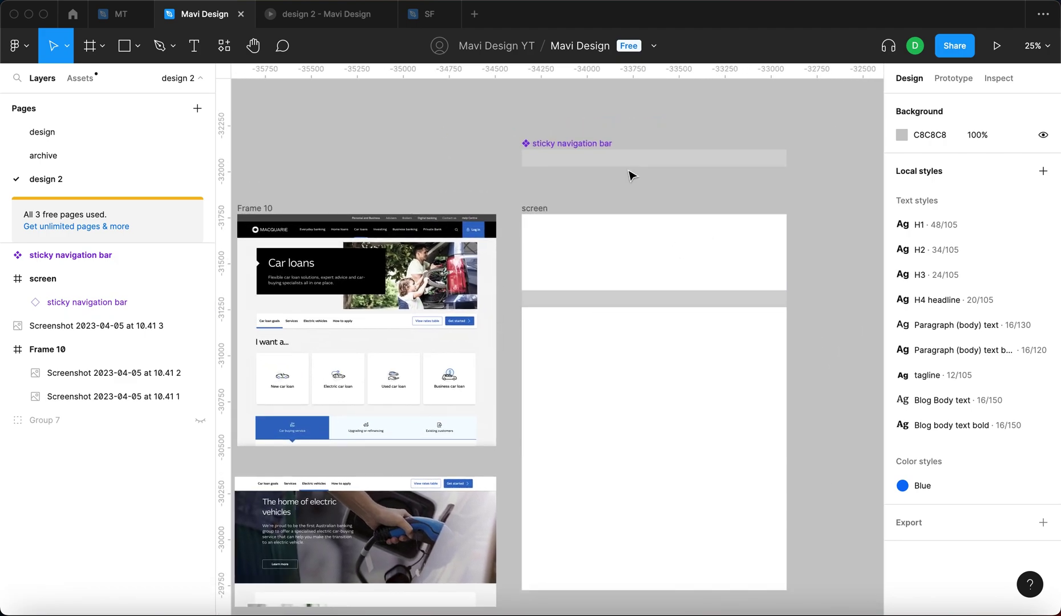
drag(599, 150, 601, 133)
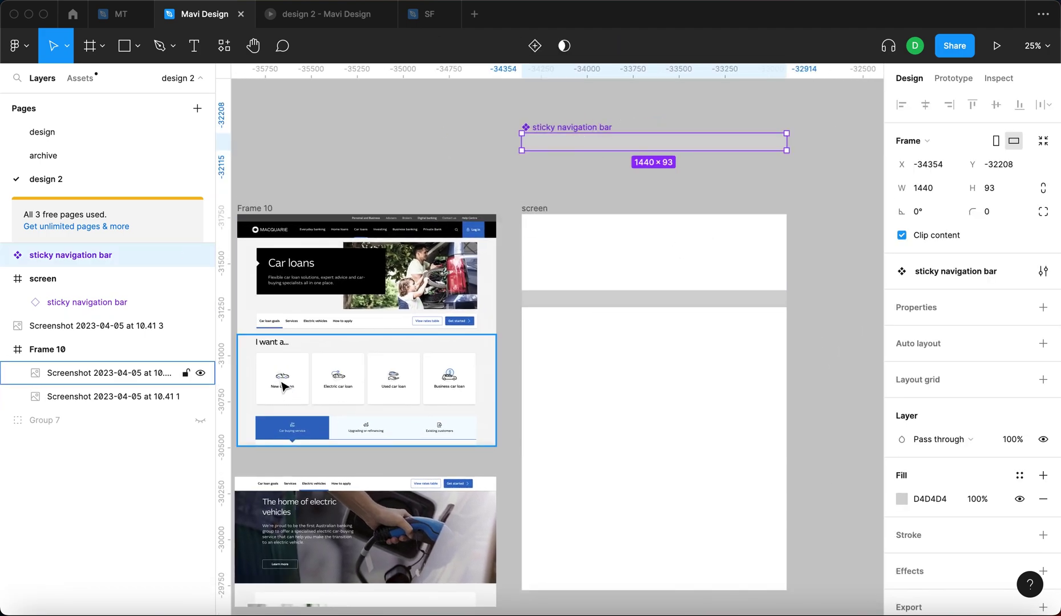
- Examine the navigation bar and its active tab in the two Macquarie Car loans reference screenshots
scroll(284, 387, down, 4)
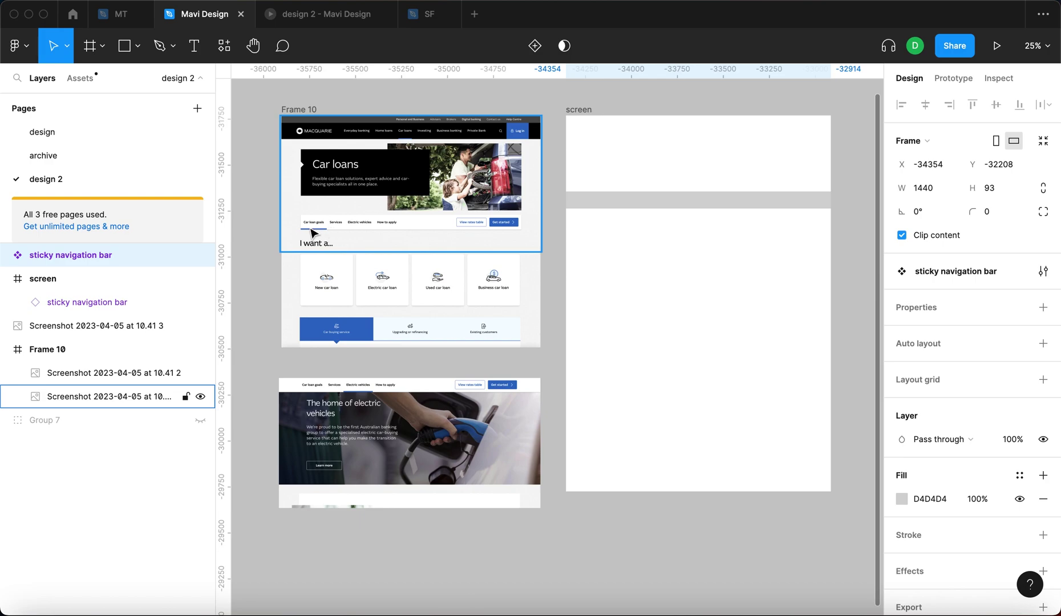
scroll(313, 233, up, 5)
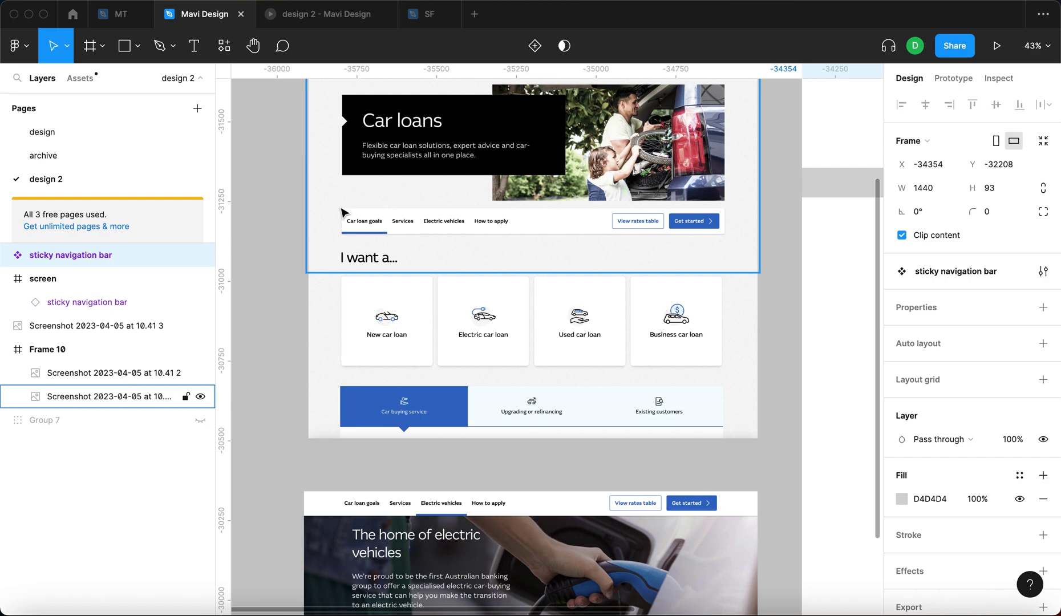
scroll(415, 238, down, 3)
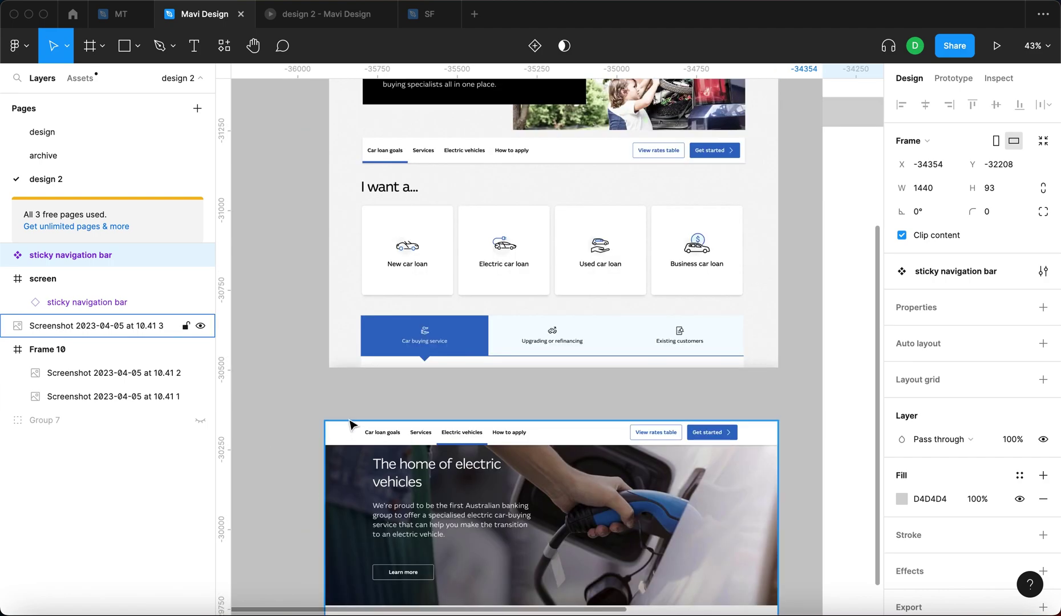
click(791, 378)
scroll(790, 379, right, 2)
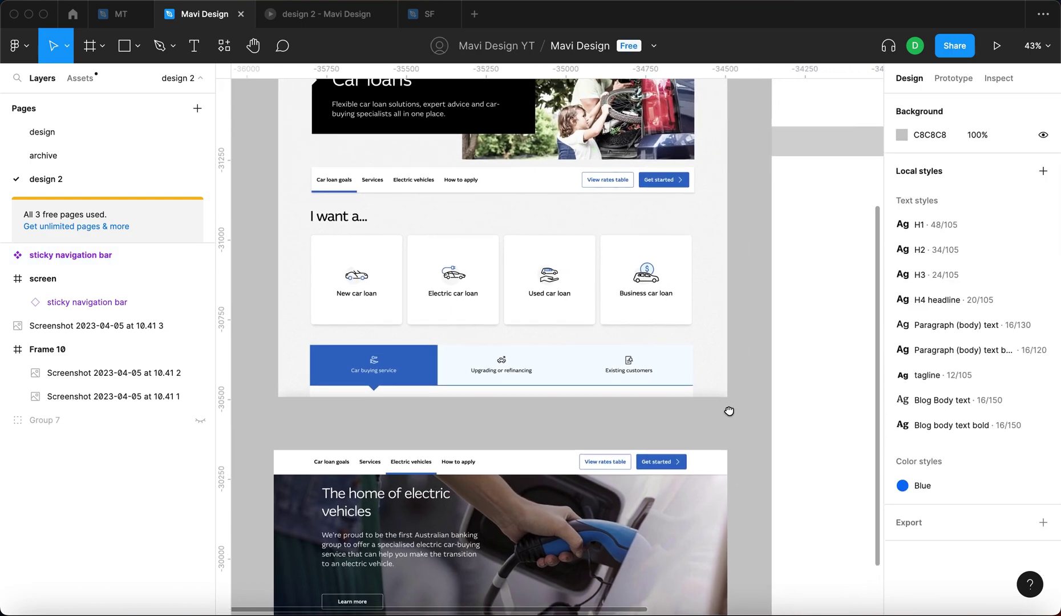
scroll(739, 423, down, 3)
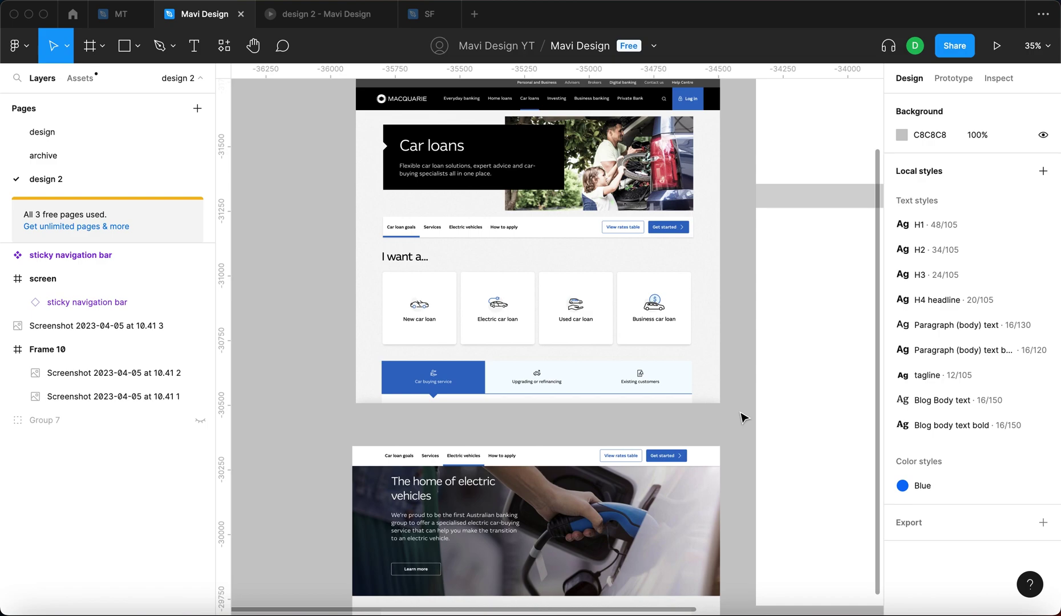
scroll(485, 262, down, 2)
scroll(485, 263, right, 2)
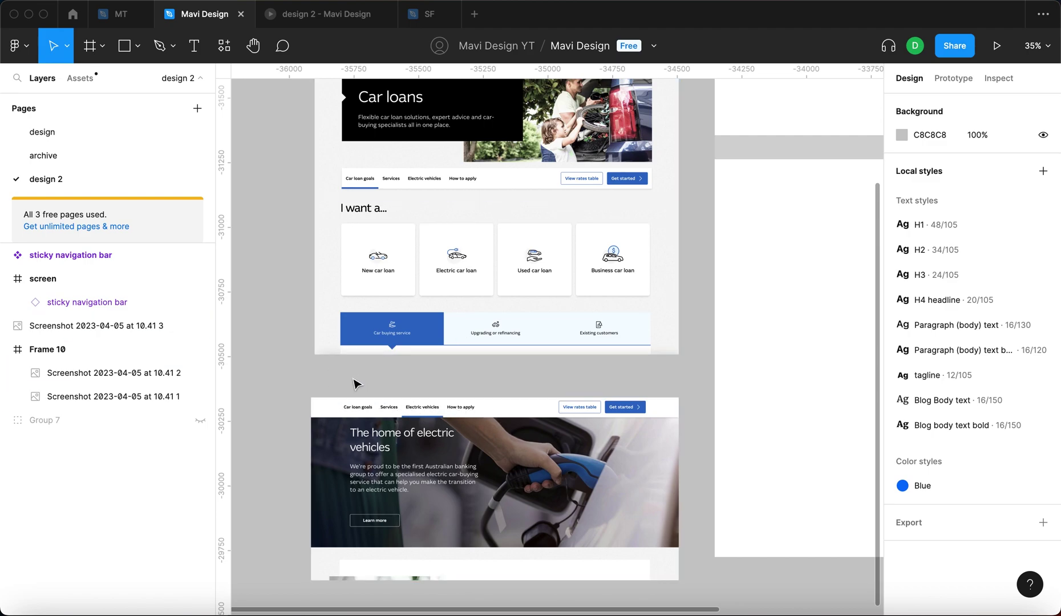
scroll(706, 373, down, 5)
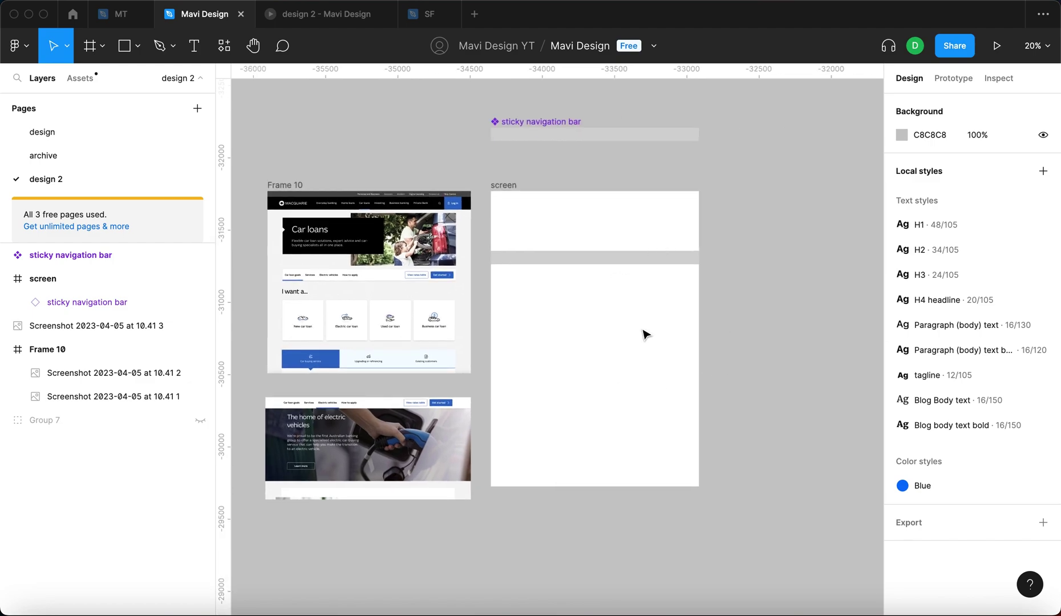
- Move the main sticky navigation bar component further up above the screen frame, to about Y -32325
drag(558, 139, 556, 125)
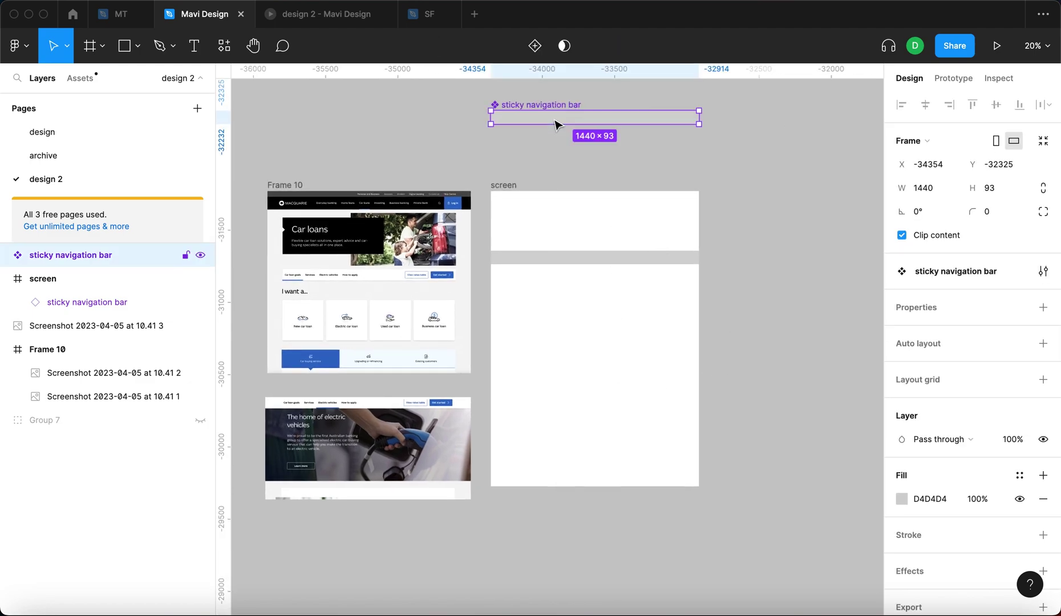
scroll(407, 299, up, 5)
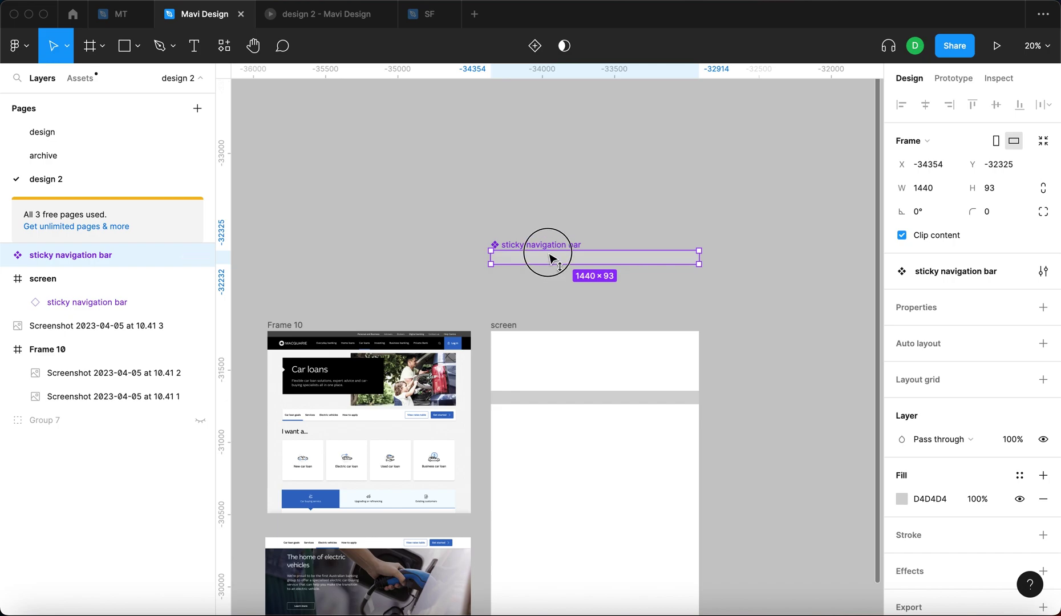
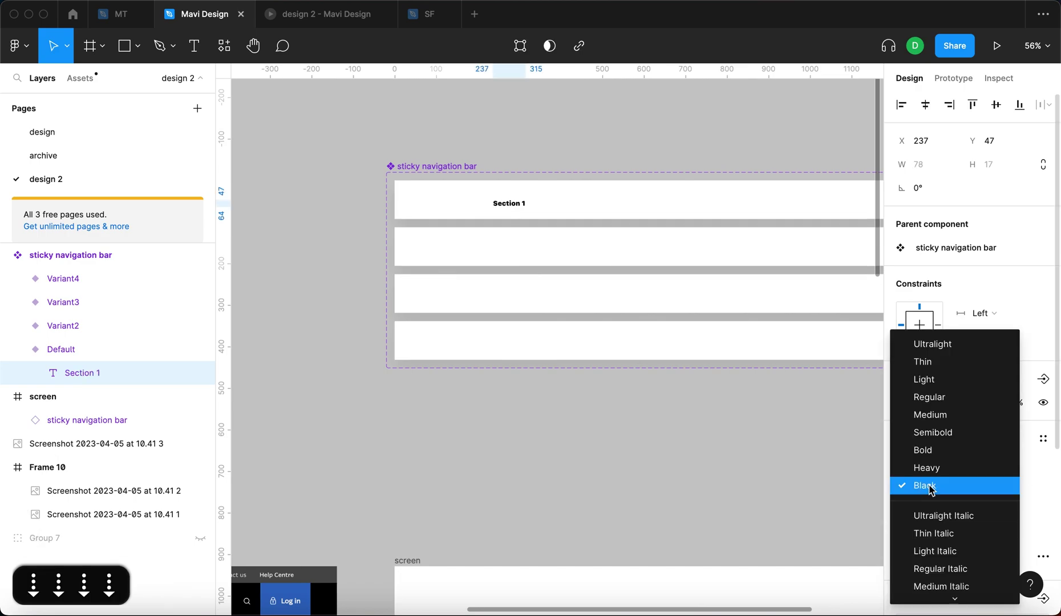
- Set the Section 1 label's font weight to Bold and centre it vertically within the default variant
click(925, 437)
click(937, 485)
click(935, 503)
scroll(656, 283, up, 5)
scroll(623, 263, down, 5)
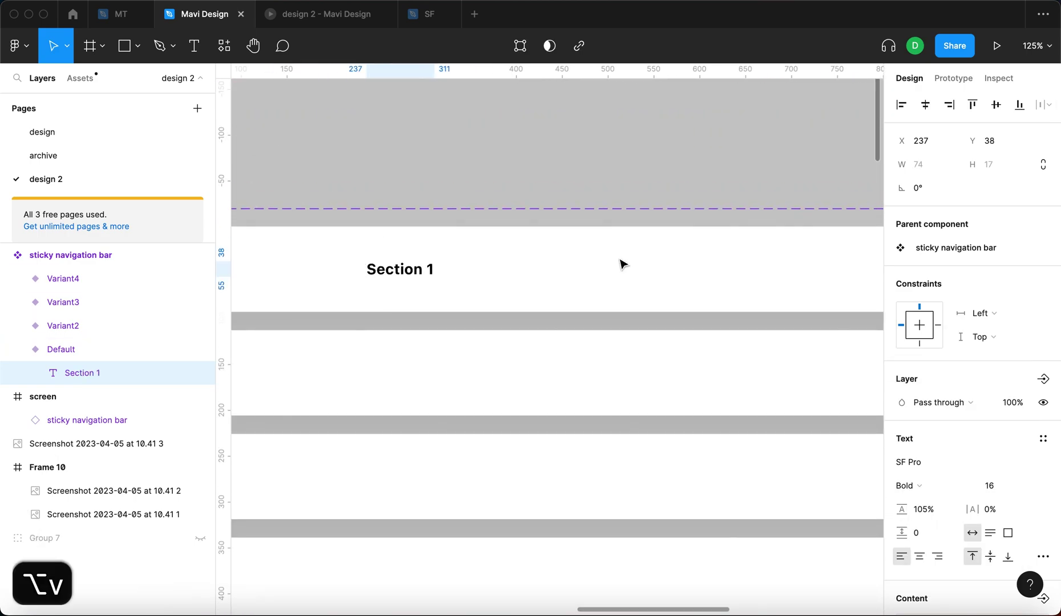
scroll(552, 261, right, 1)
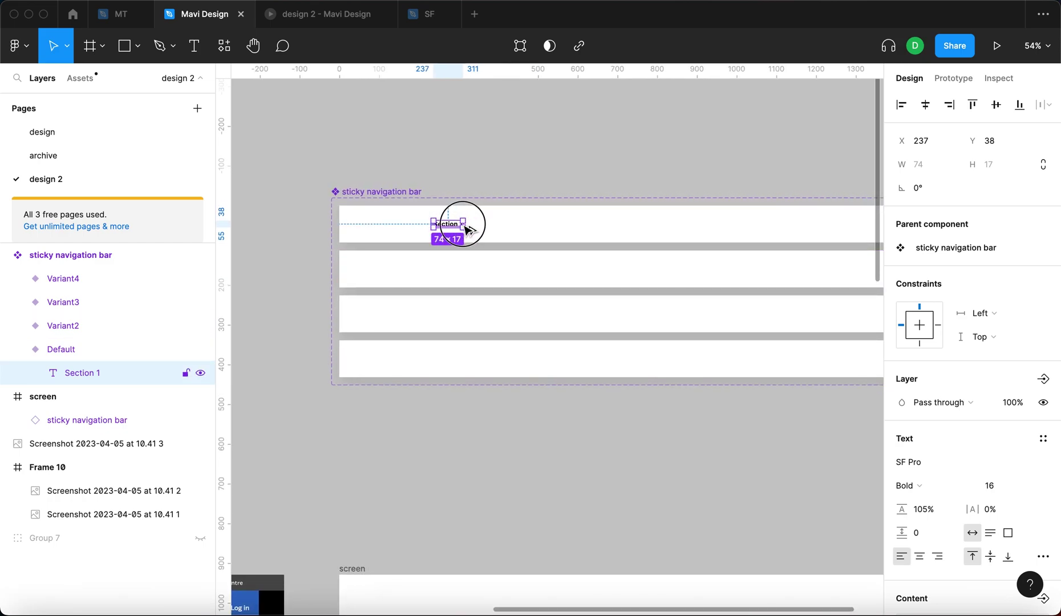
- Duplicate the Section 1 label beside the original in the default variant and change the copy's text to Section 2
drag(462, 229, 500, 230)
key(Return)
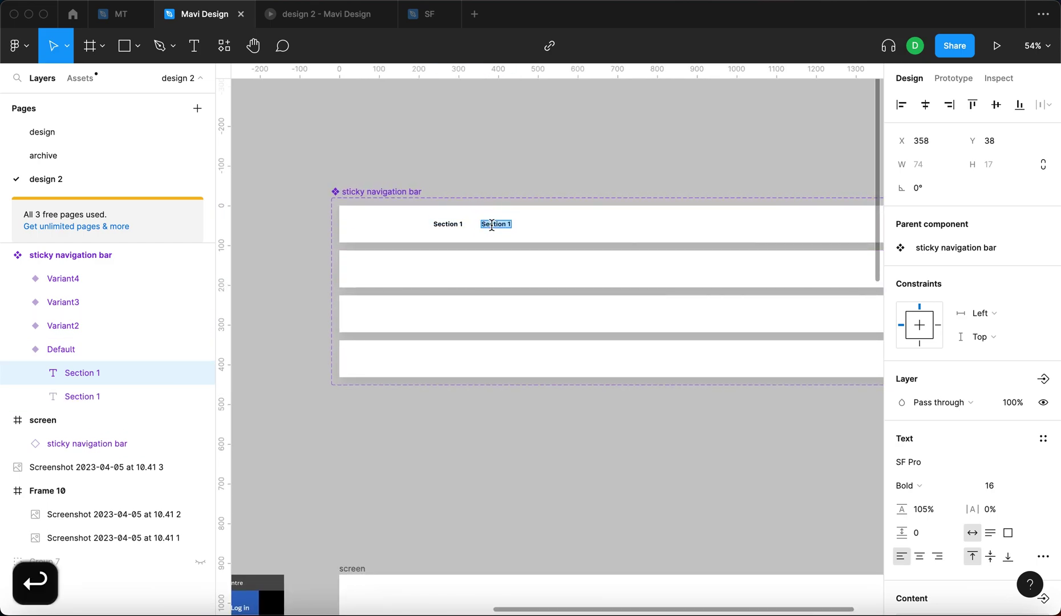
key(Right)
key(Right)
key(BackSpace)
text(2)
key(Escape)
scroll(494, 230, up, 5)
- Add two more label copies along the default variant's row, reading Section 3 and Section 4
drag(503, 230, 593, 229)
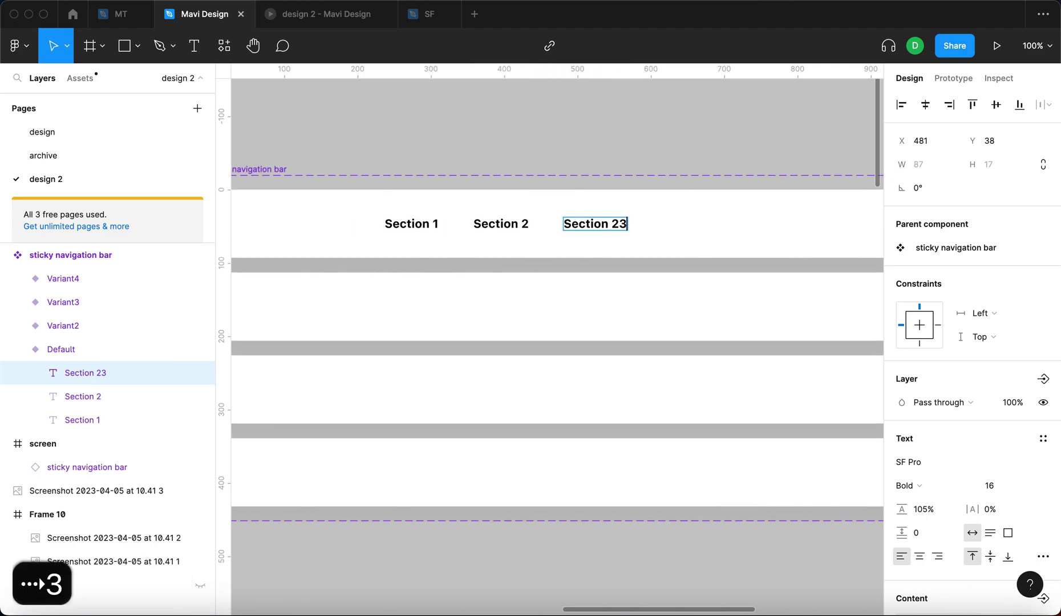
key(Return)
key(Right)
key(BackSpace)
key(BackSpace)
text(4)
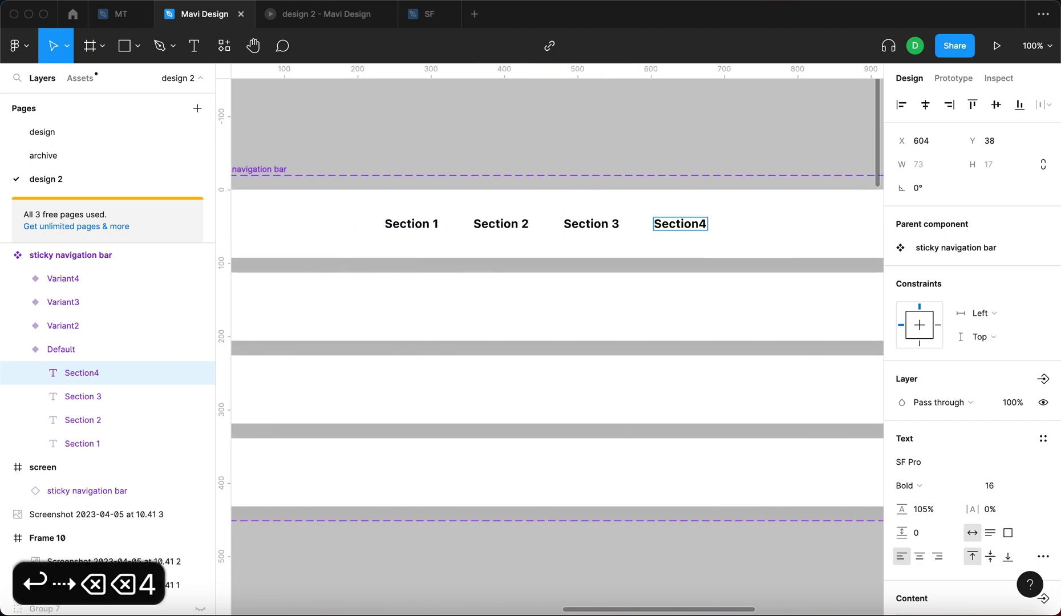
key(Left)
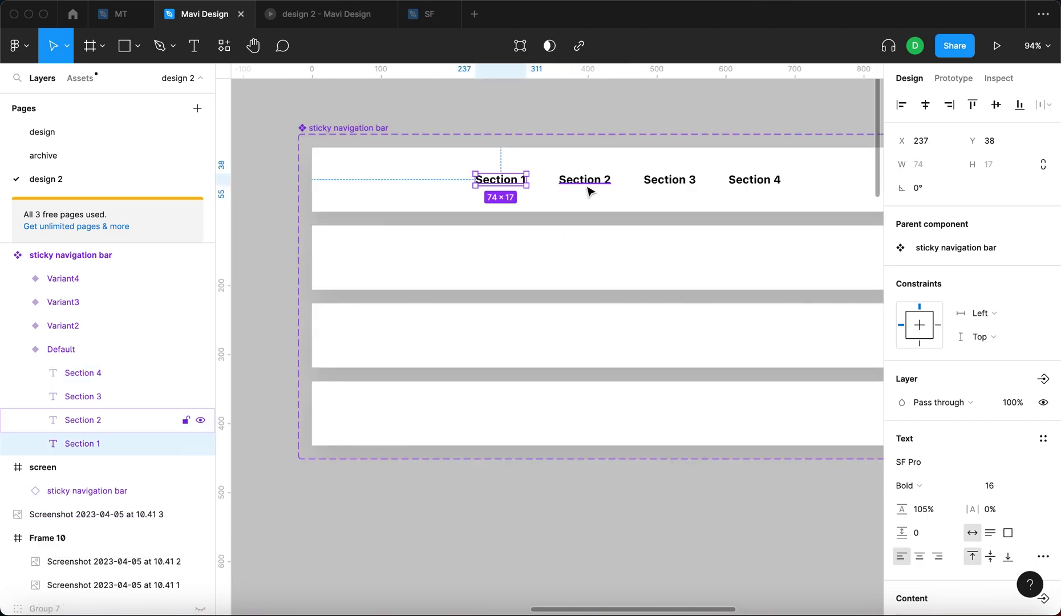
- Copy all four section labels from the default variant and paste them into Variant2, Variant3 and Variant4
shift+click(586, 183)
shift+click(668, 182)
shift+click(754, 187)
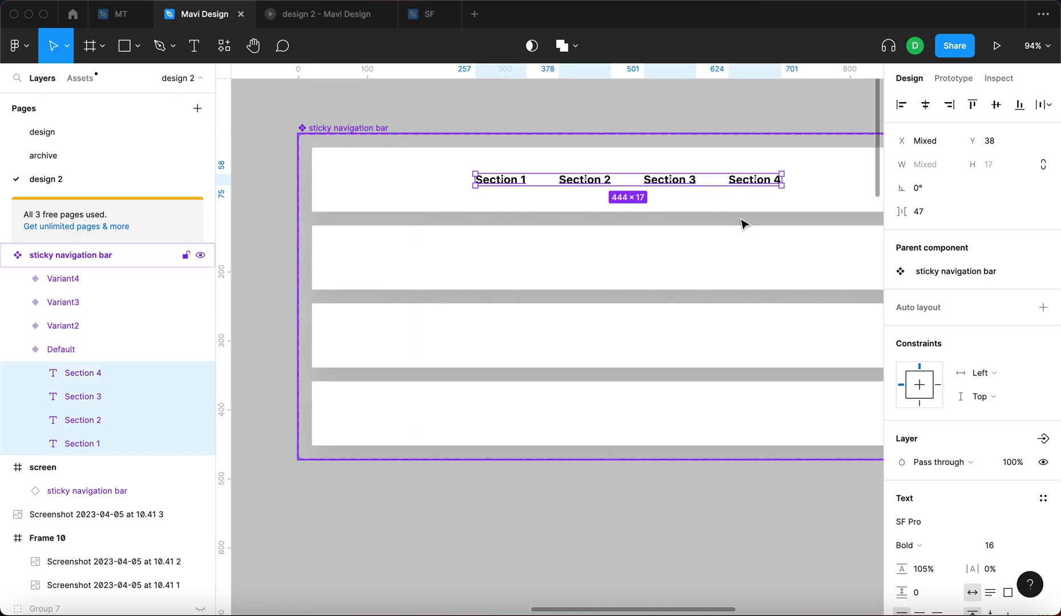
key(super+c)
key(super+c)
click(740, 249)
shift+click(722, 354)
shift+click(570, 399)
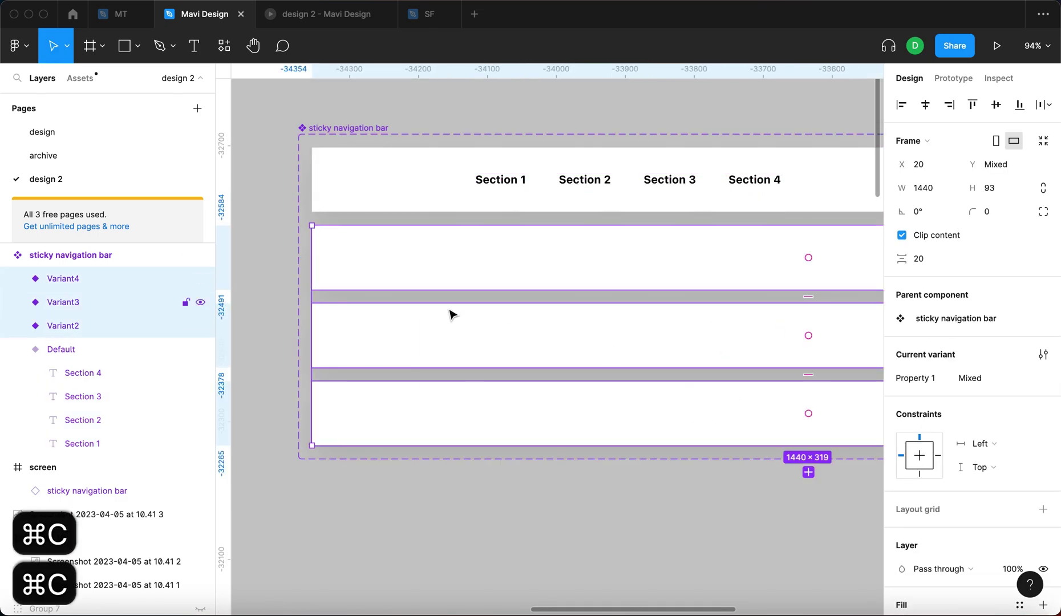
key(super+v)
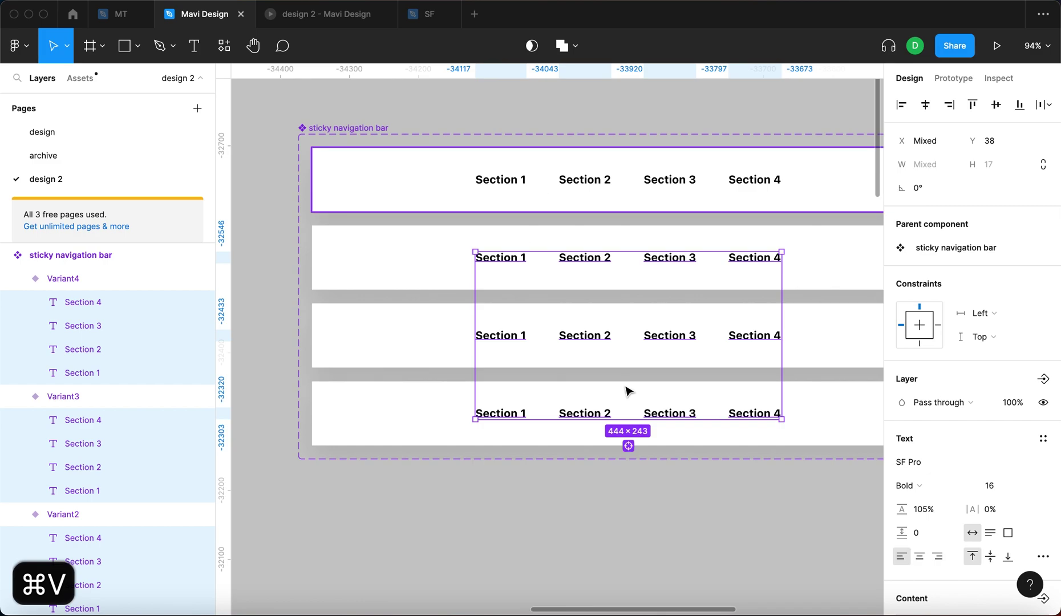
click(763, 485)
drag(761, 482, 692, 465)
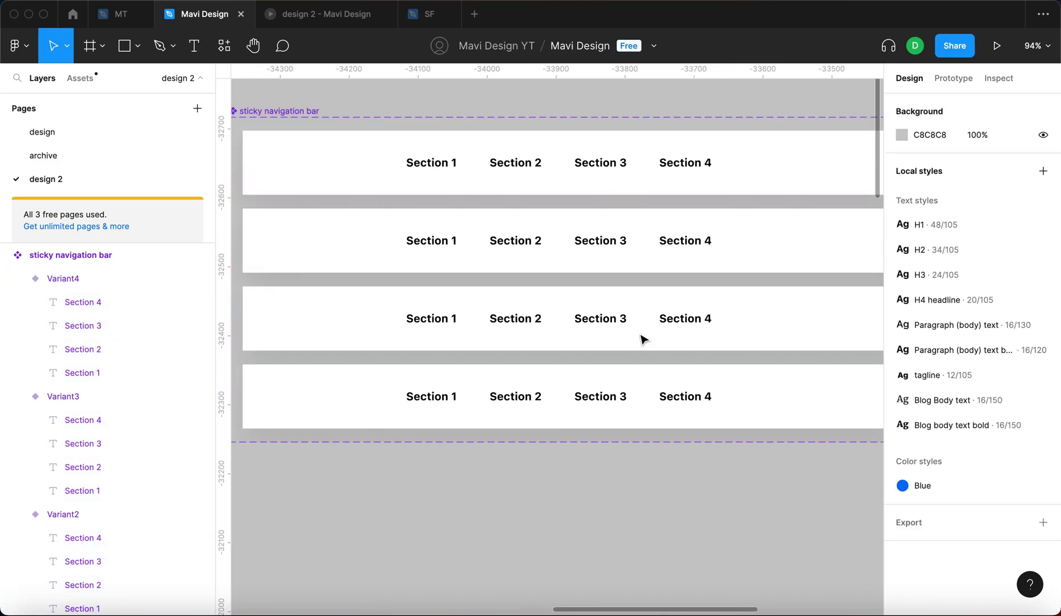
- Draw a thin rectangle about 74 × 7 beneath the Section 1 label, along the default variant's lower edge
key(r)
scroll(408, 181, up, 10)
drag(398, 202, 563, 232)
click(396, 218)
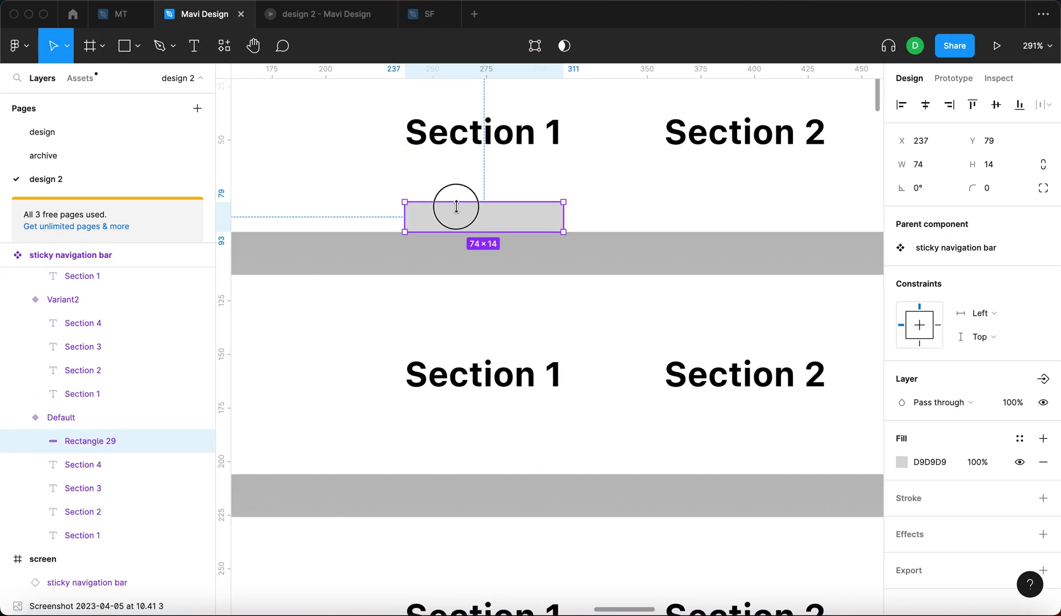
drag(456, 206, 457, 216)
- Change the underline rectangle's fill to blue 4462FF and reduce its height to 6
click(903, 462)
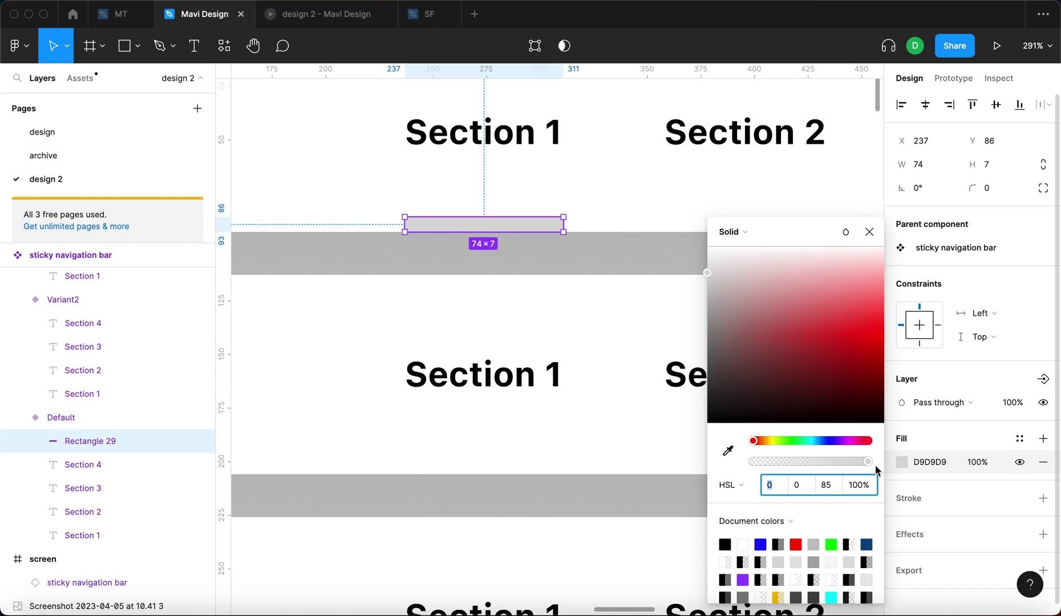
click(830, 441)
scroll(512, 314, down, 10)
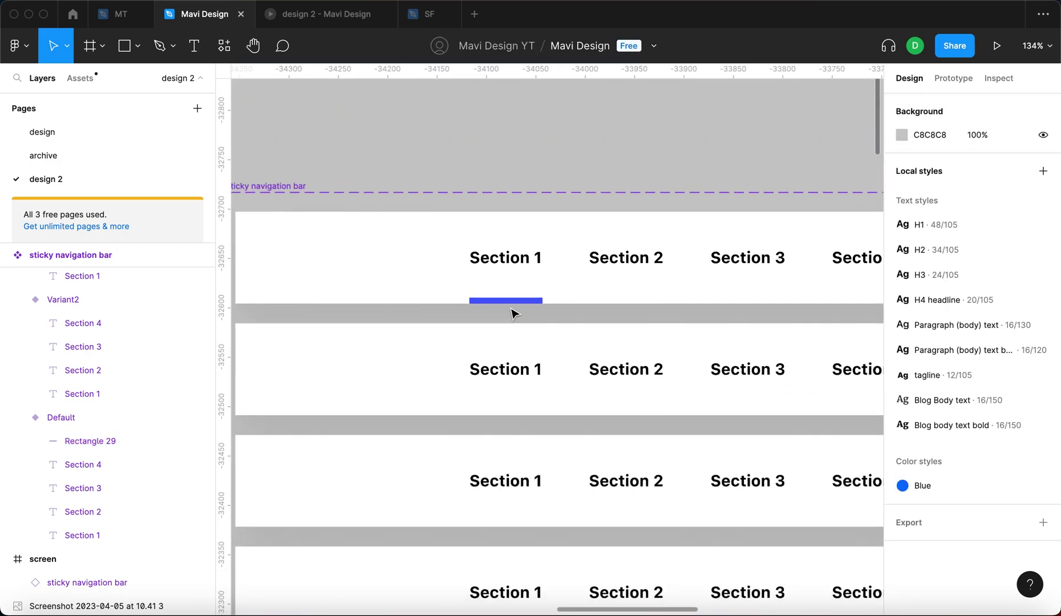
- Examine the active tab's underline in the navigation bar of the Macquarie Car loans reference screenshot
scroll(542, 242, down, 2)
scroll(520, 280, down, 10)
scroll(521, 280, left, 8)
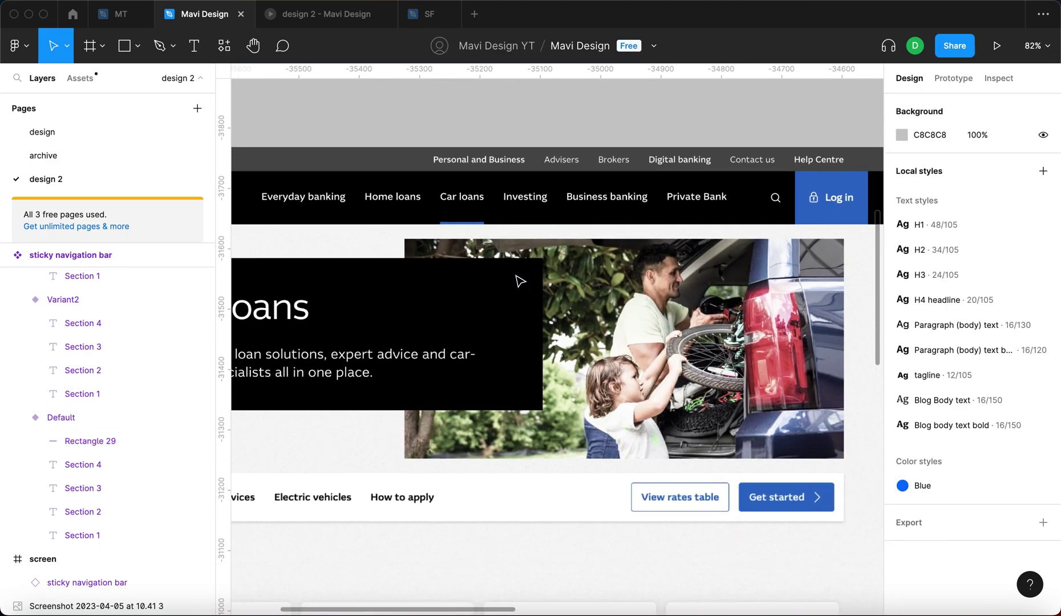
scroll(442, 399, down, 3)
scroll(410, 346, left, 4)
scroll(381, 339, right, 12)
scroll(381, 339, up, 11)
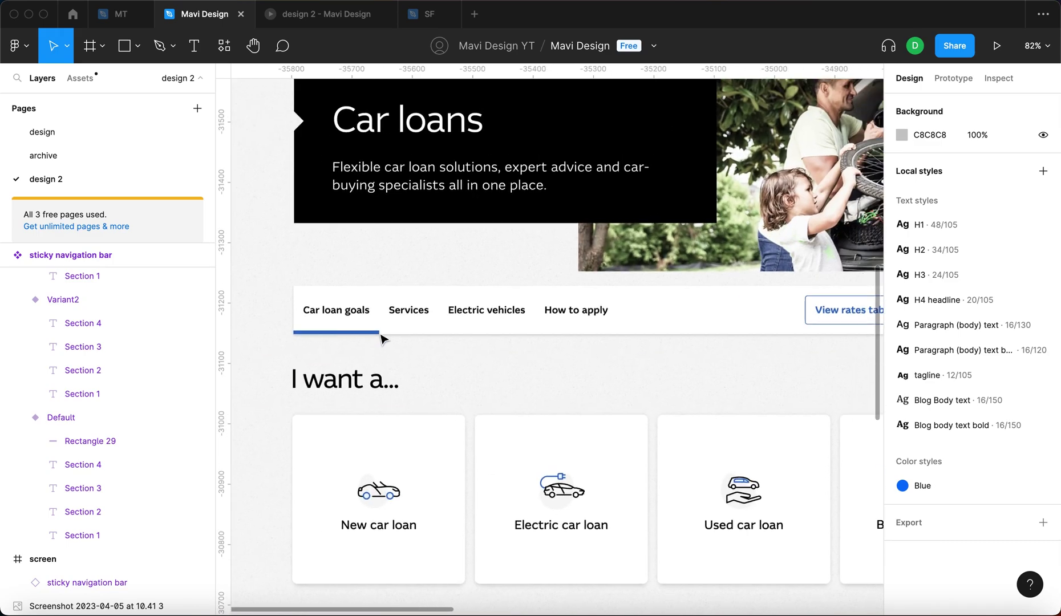
scroll(496, 194, up, 5)
- Copy the blue underline bar from the default variant and paste it into Variant2, Variant3 and Variant4
double_click(485, 231)
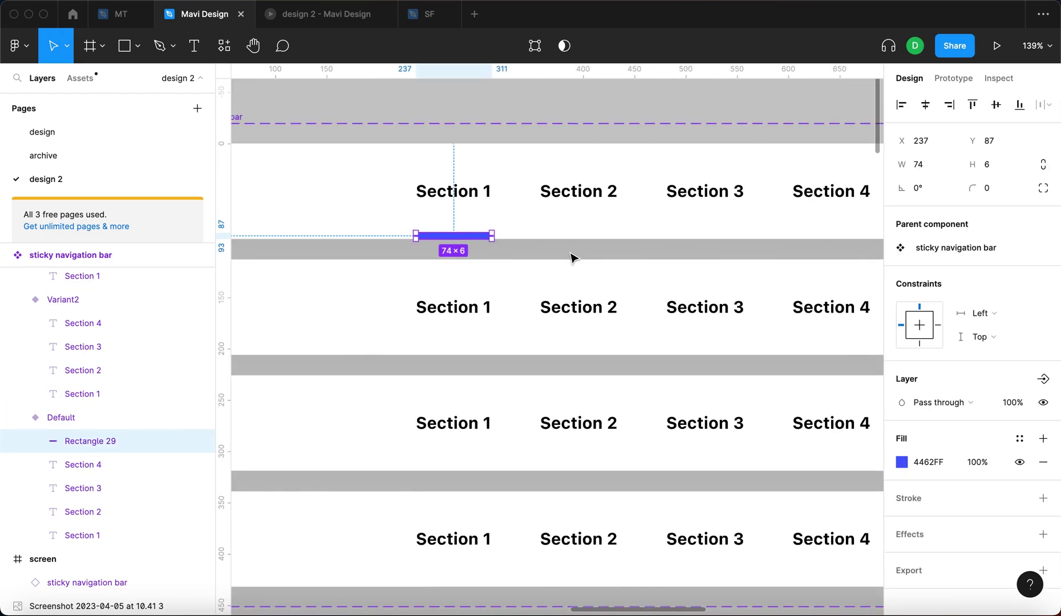
key(super+c)
key(super+c)
click(573, 311)
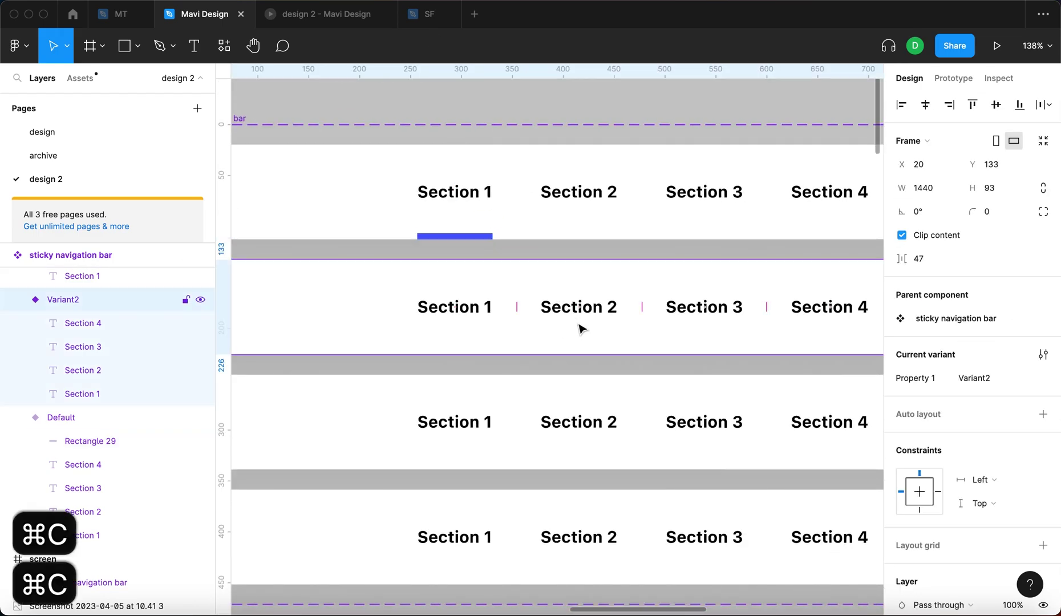
shift+click(597, 411)
shift+click(627, 526)
key(super+v)
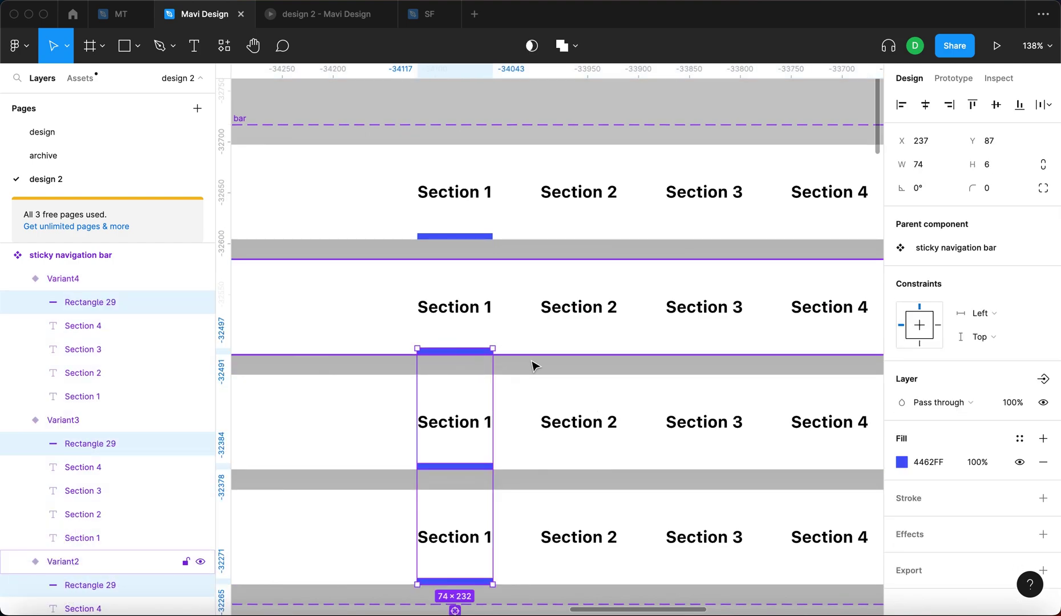
key(Escape)
- Move the underline bars in Variant2, Variant3 and Variant4 beneath Section 2, Section 3 and Section 4 respectively
drag(467, 350, 593, 370)
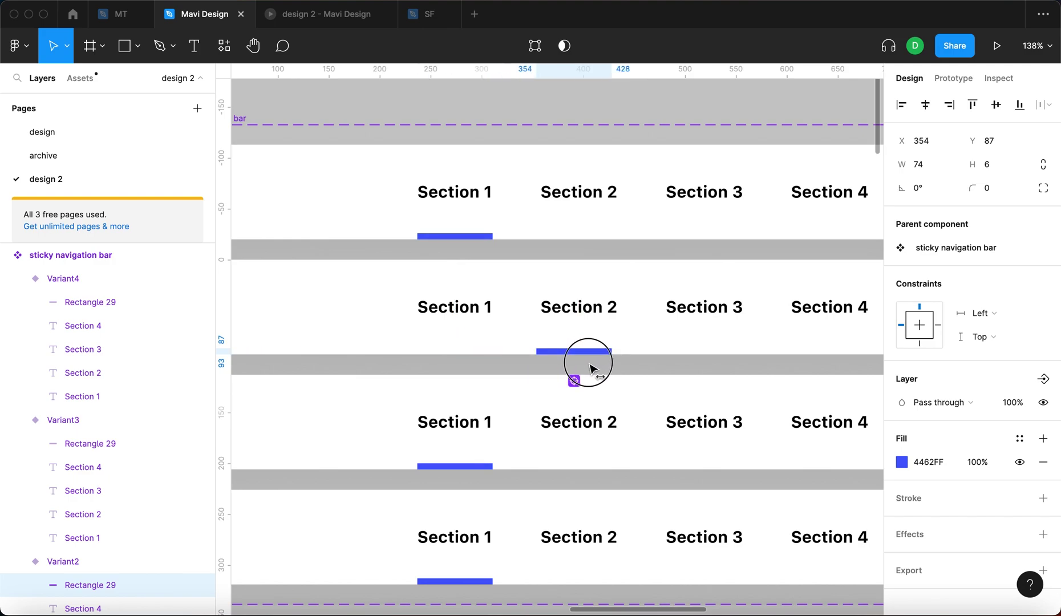
drag(438, 483, 705, 483)
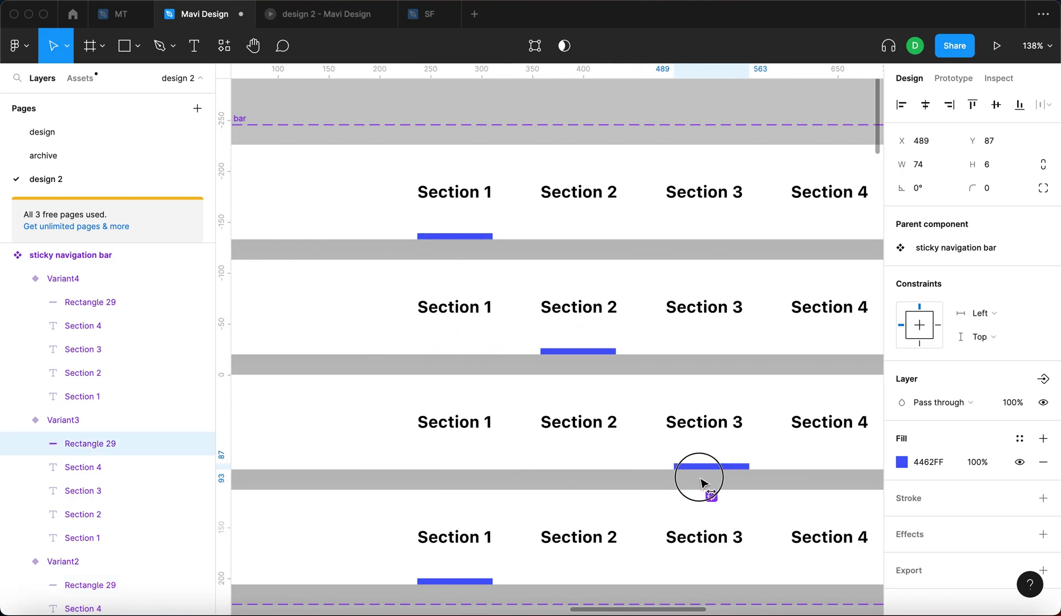
scroll(554, 487, down, 4)
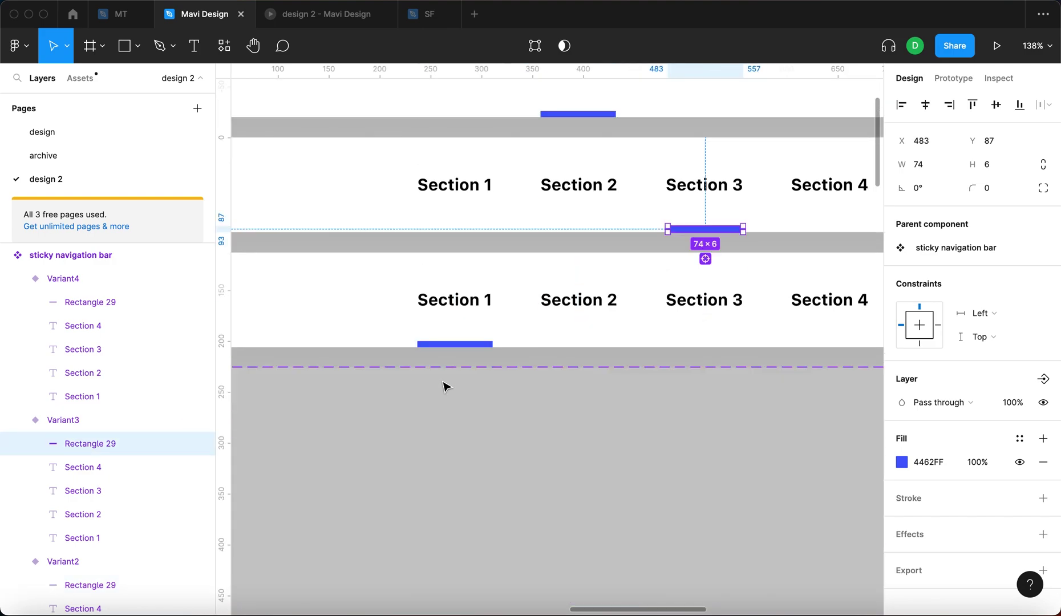
key(space)
drag(460, 347, 724, 408)
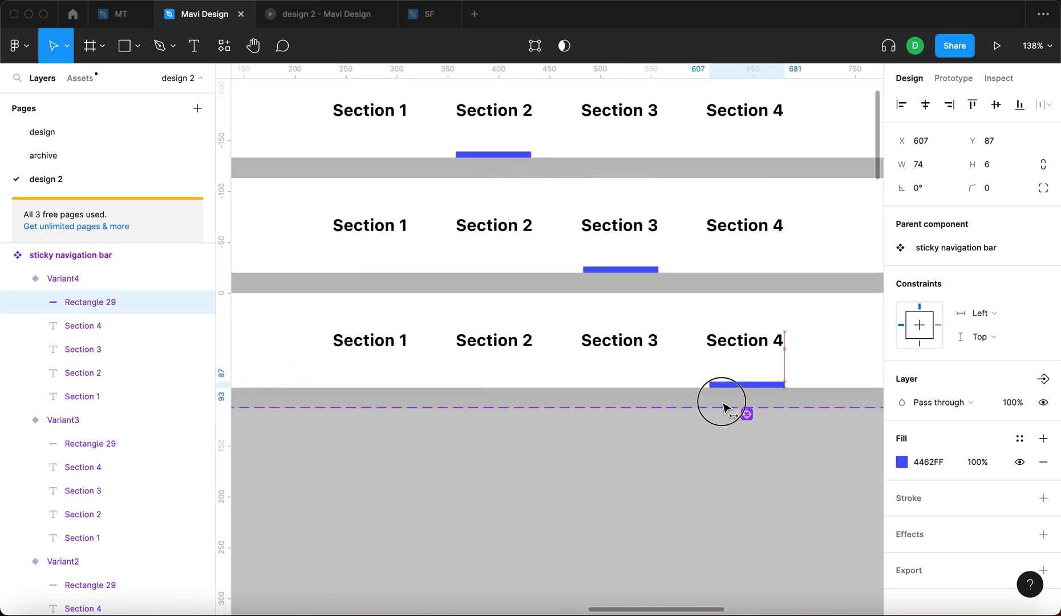
click(716, 455)
scroll(716, 456, down, 5)
scroll(716, 455, right, 3)
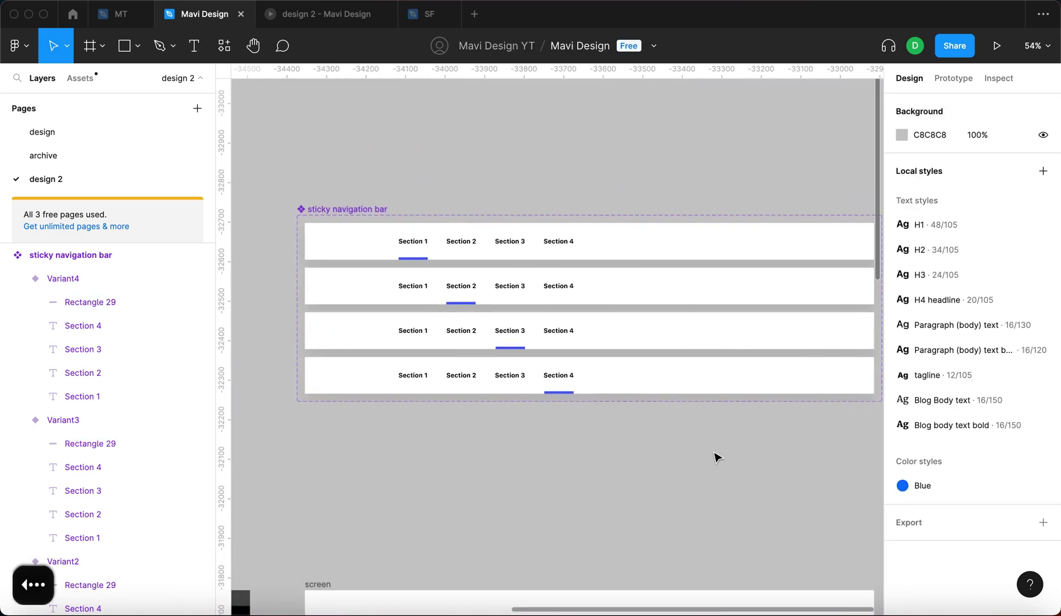
- Check the updated navigation bar in the screen frame and scroll through it in the prototype preview
scroll(708, 438, down, 6)
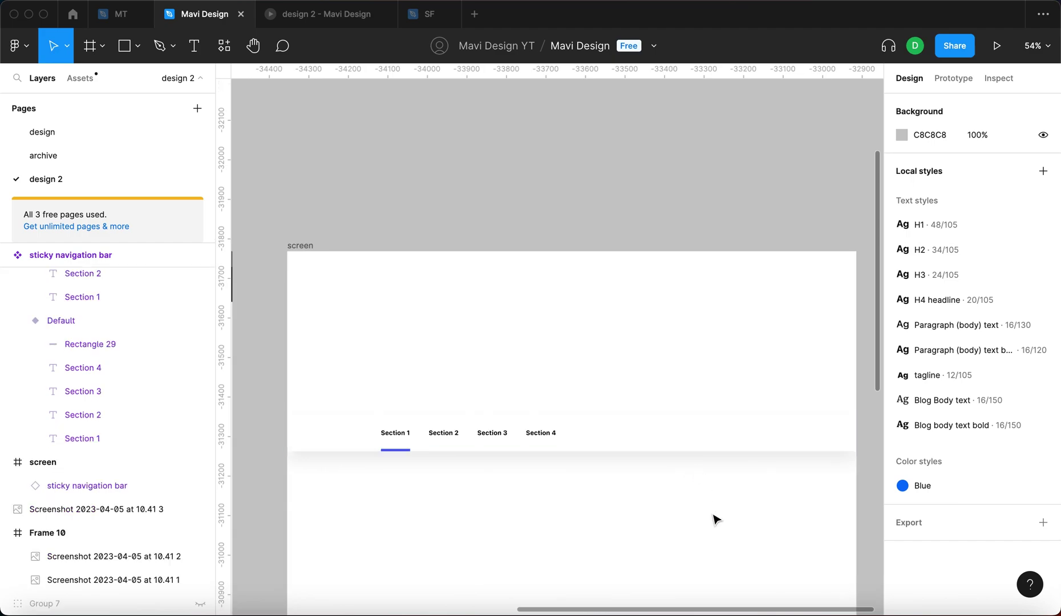
click(734, 435)
click(729, 501)
click(328, 26)
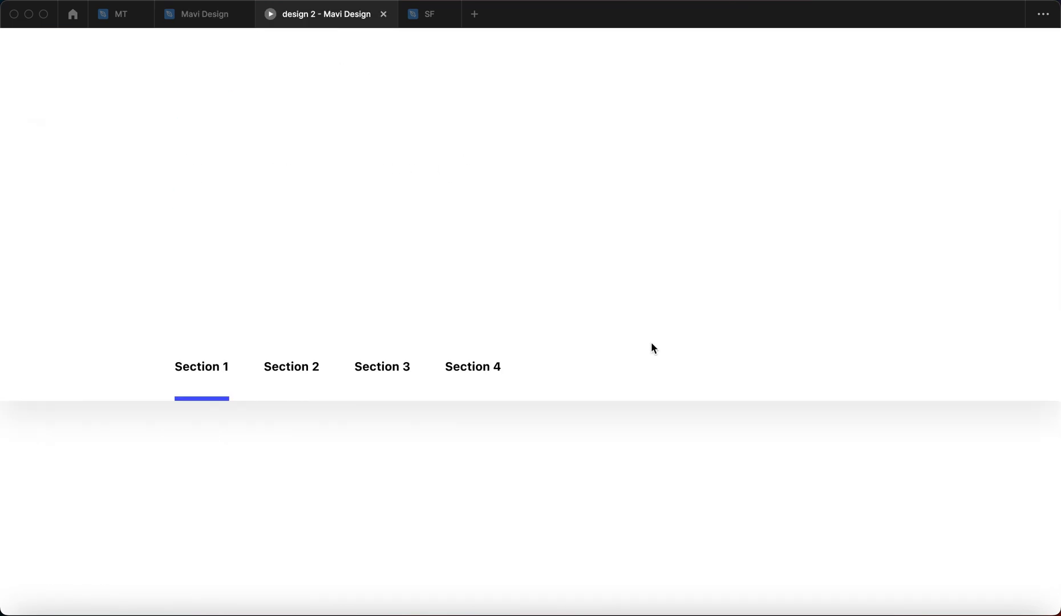
scroll(496, 226, down, 2)
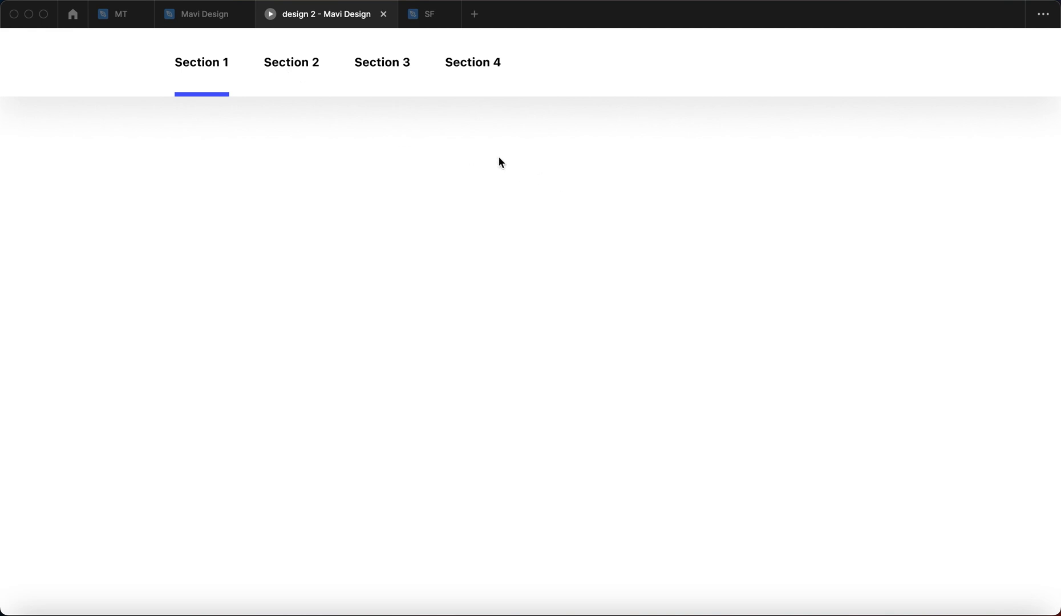
- Return to the design file and add a Section 1 heading in the H1 text style below the screen frame's navigation bar
click(194, 16)
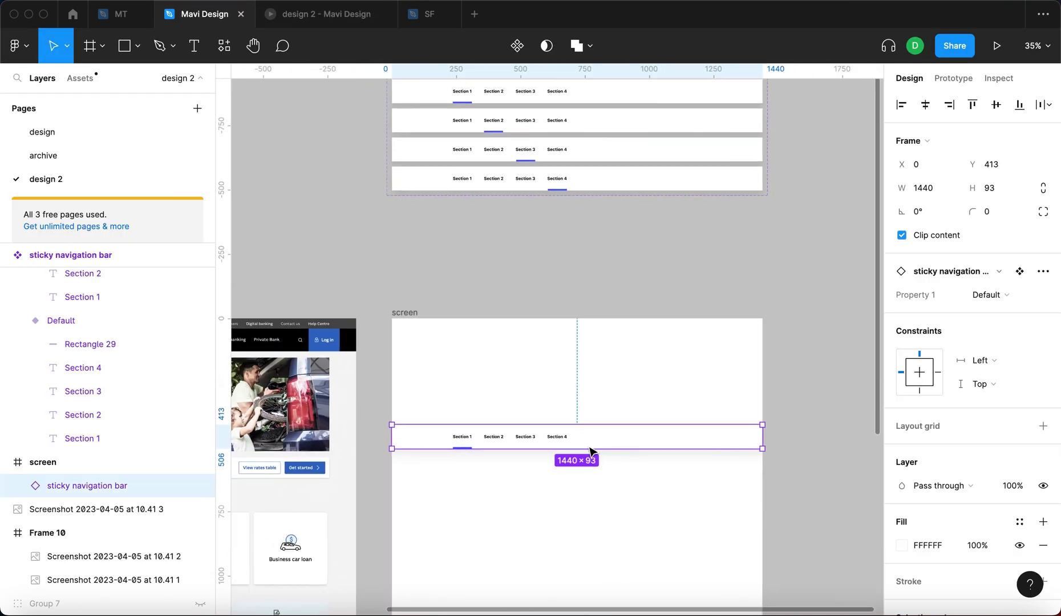
click(610, 498)
scroll(610, 498, down, 4)
scroll(609, 498, down, 2)
scroll(568, 426, up, 3)
key(t)
click(485, 339)
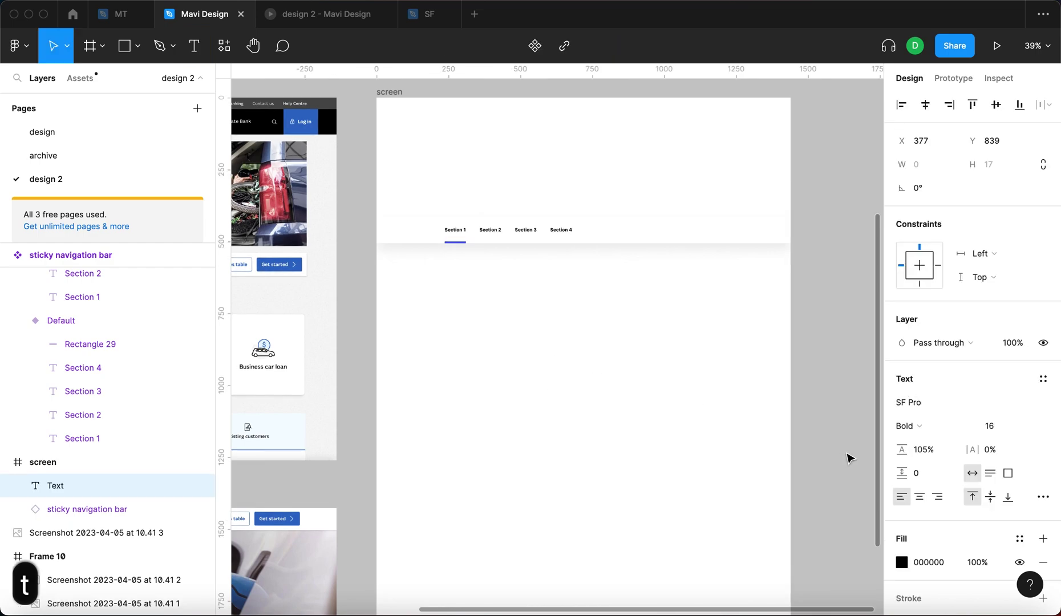
key(shift+s)
text(ection)
key(Escape)
click(1043, 378)
click(965, 411)
- Place a copy of the Section 1 heading further down the screen frame and change its text to Section 2
click(512, 355)
drag(527, 349, 485, 481)
double_click(485, 442)
key(Right)
key(BackSpace)
key(Escape)
- Add another heading copy below Section 2, at about Y 1672, and change its text to Section 3
scroll(493, 512, down, 2)
key(Return)
key(Right)
key(BackSpace)
text(4)
key(BackSpace)
text(3)
key(Escape)
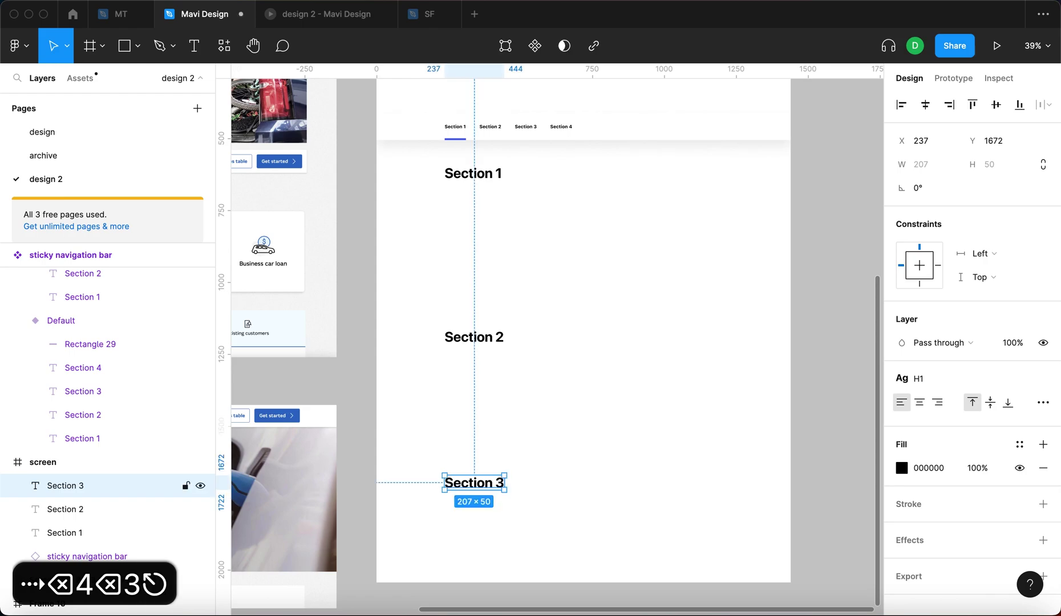
- Extend the screen frame downward to make room for another section
scroll(481, 474, down, 5)
key(Escape)
drag(548, 517, 548, 584)
scroll(482, 516, up, 5)
- Duplicate the Section 3 heading further down the screen frame and change the copy's text to Section 4
click(500, 450)
drag(497, 491, 500, 569)
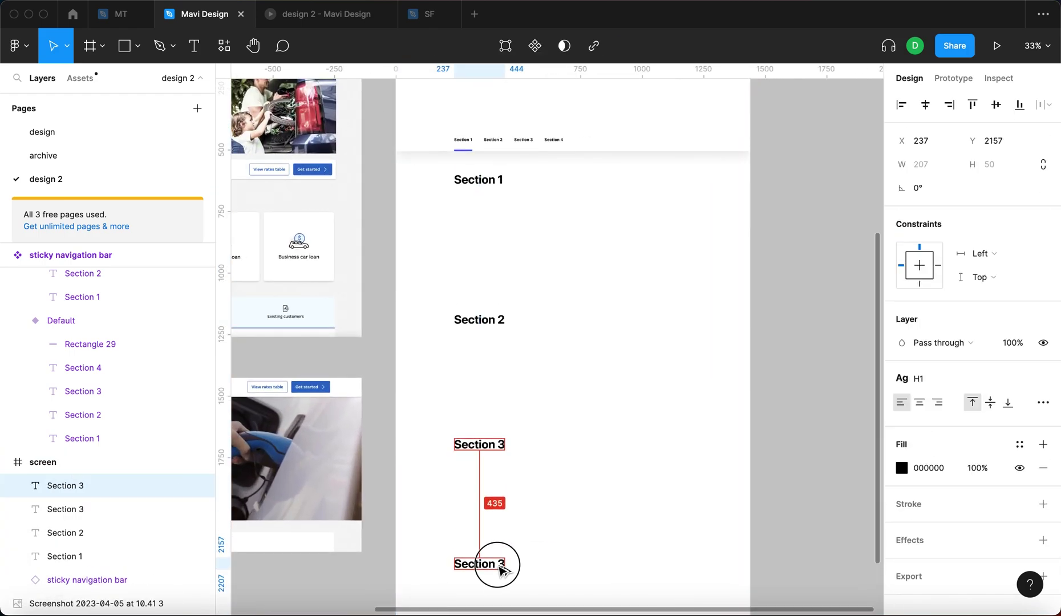
double_click(500, 565)
key(Right)
key(BackSpace)
text(4)
key(Escape)
scroll(500, 565, down, 2)
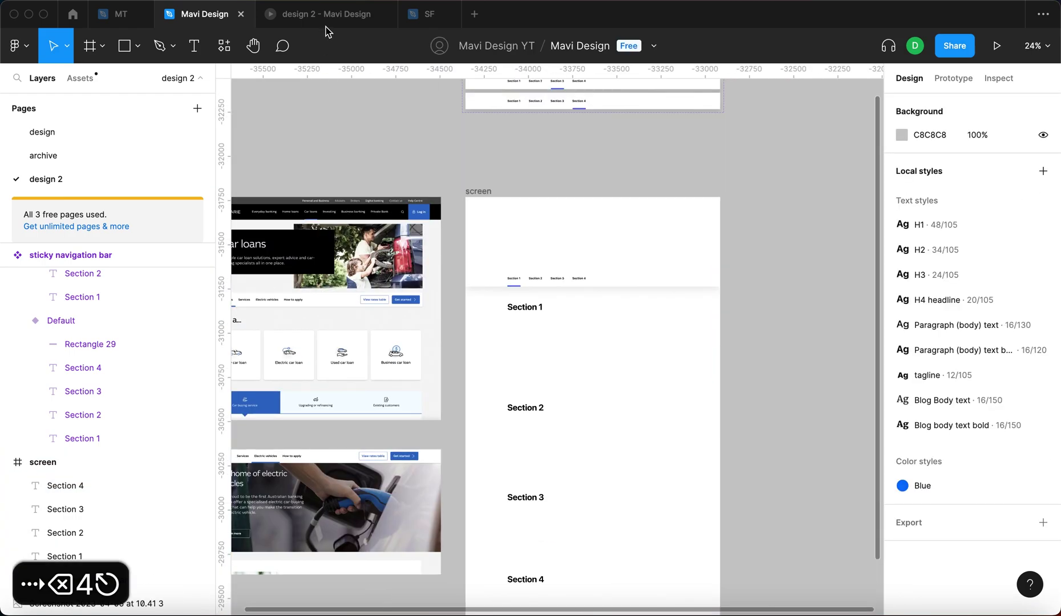
- Open the prototype preview and scroll through the section headings to check them against the sticky navigation bar
click(326, 18)
scroll(639, 437, down, 8)
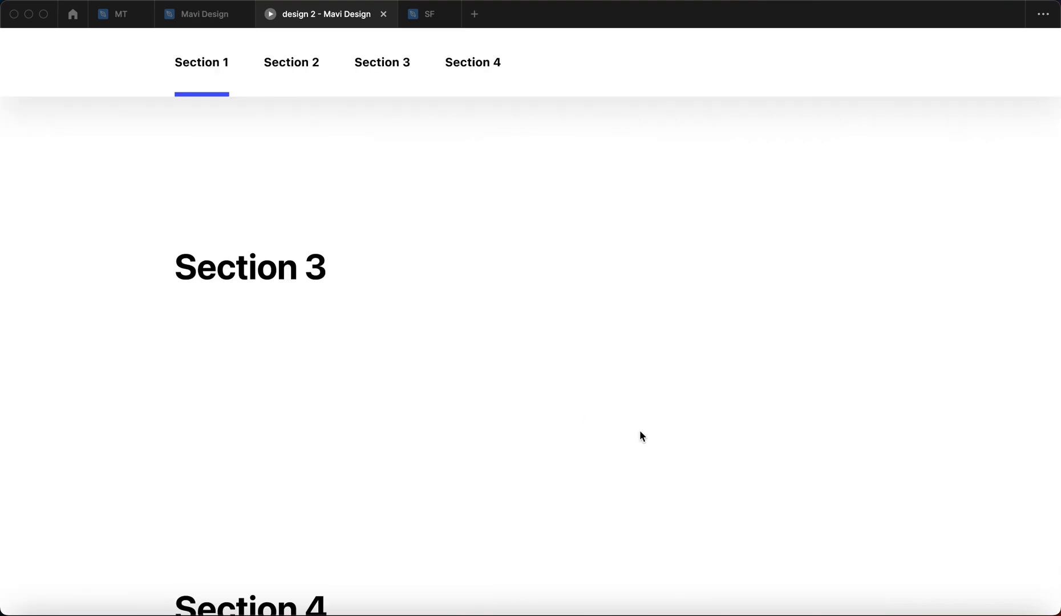
scroll(604, 422, up, 15)
scroll(334, 170, down, 15)
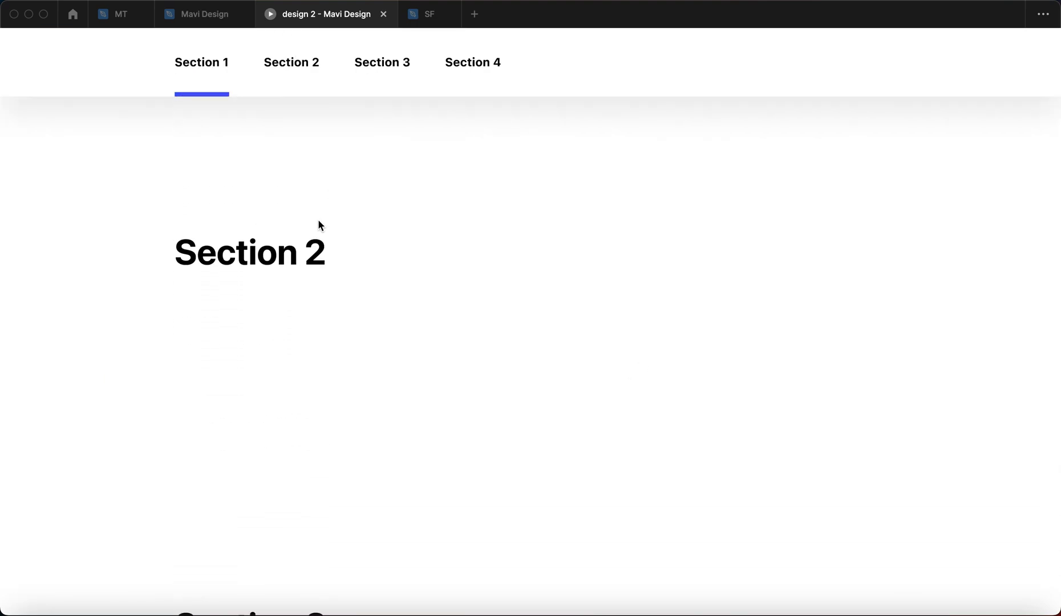
- Return to the design file and bring the sticky navigation bar instance to the front of the screen frame
click(195, 15)
click(685, 283)
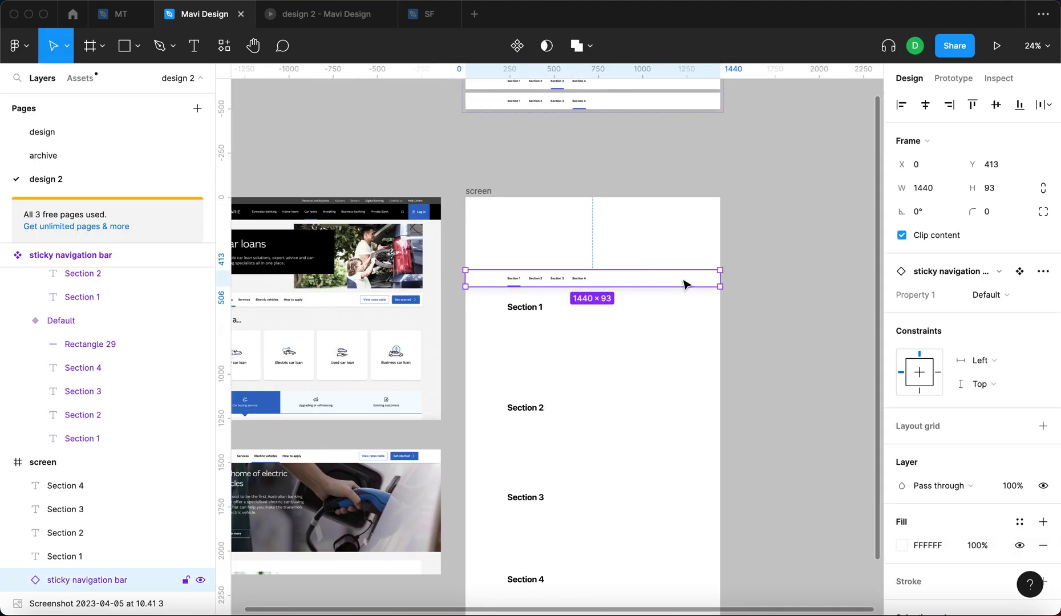
key(alt+super+bracketright)
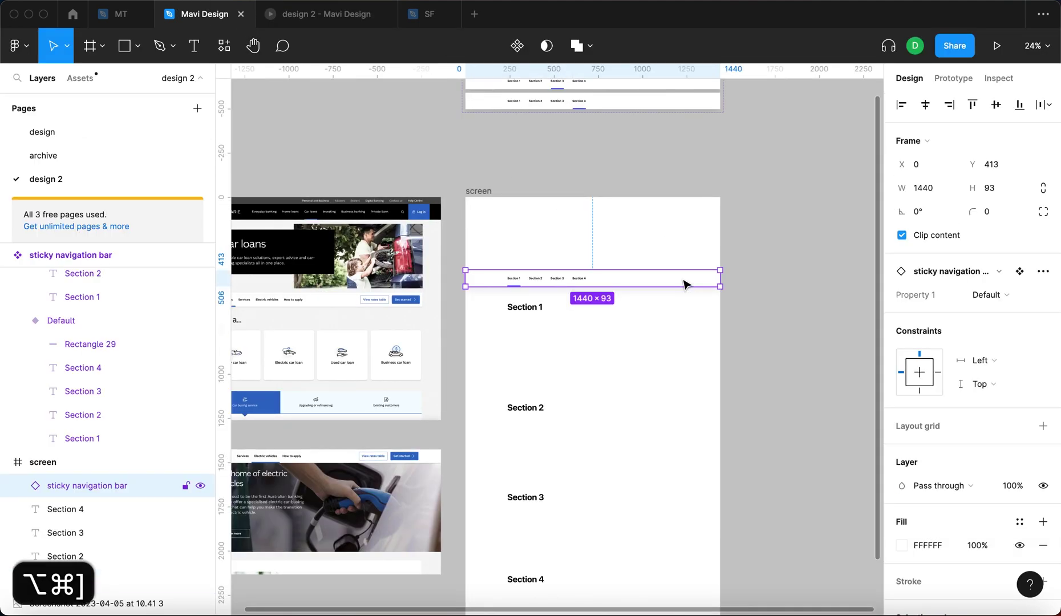
- Scroll the prototype preview again to check the navigation bar's layering over the headings, and return to the design file
key(ctrl+Tab)
scroll(457, 217, up, 15)
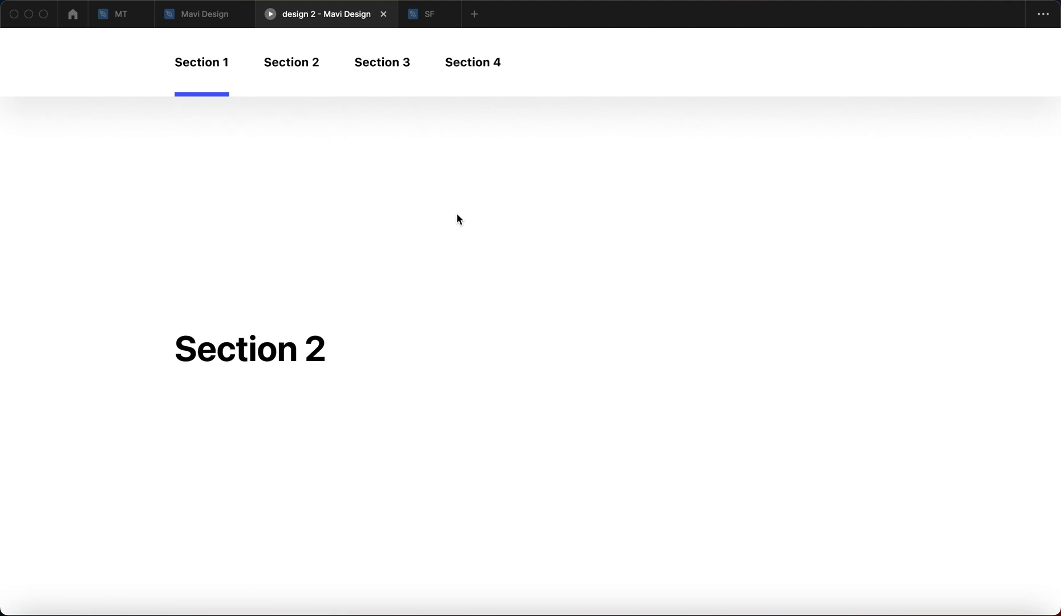
click(216, 14)
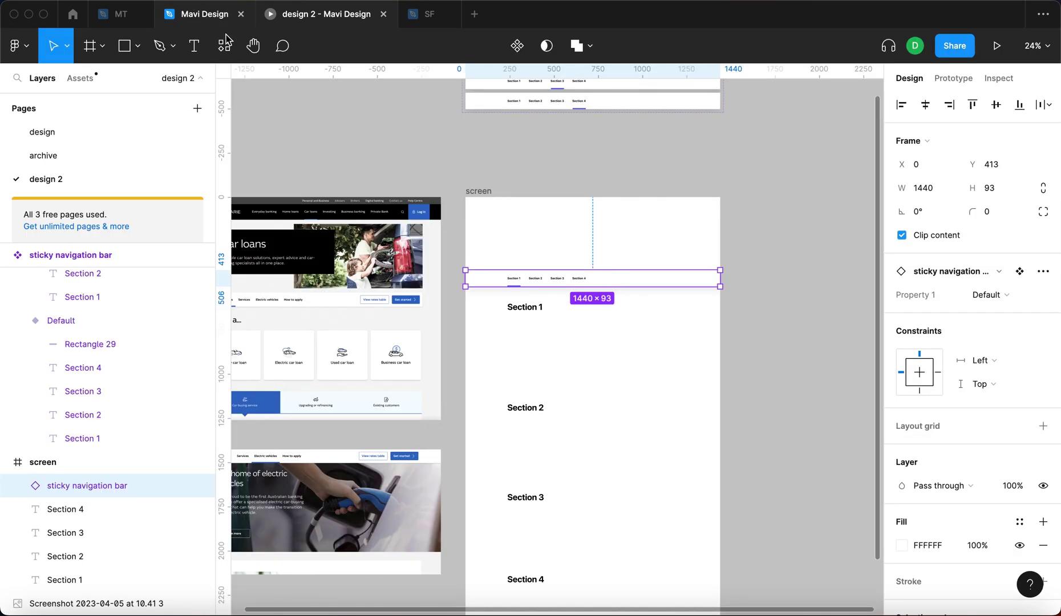
- Draw a 1440 × 413 rectangle filling the area above the sticky navigation bar in the screen frame
key(r)
drag(471, 215, 726, 288)
mouse_move(472, 215)
mouse_down()
mouse_move(494, 227)
mouse_move(465, 215)
mouse_up()
- Sample the navigation underline's blue for the header rectangle's fill, and darken it to 00168C
scroll(521, 296, up, 10)
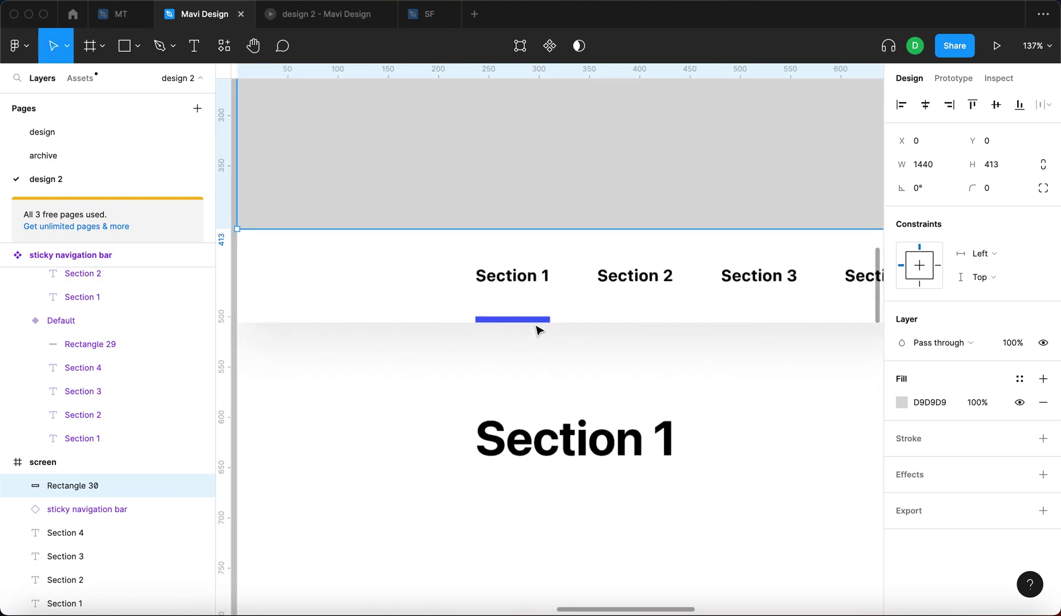
click(544, 312)
key(shift+1)
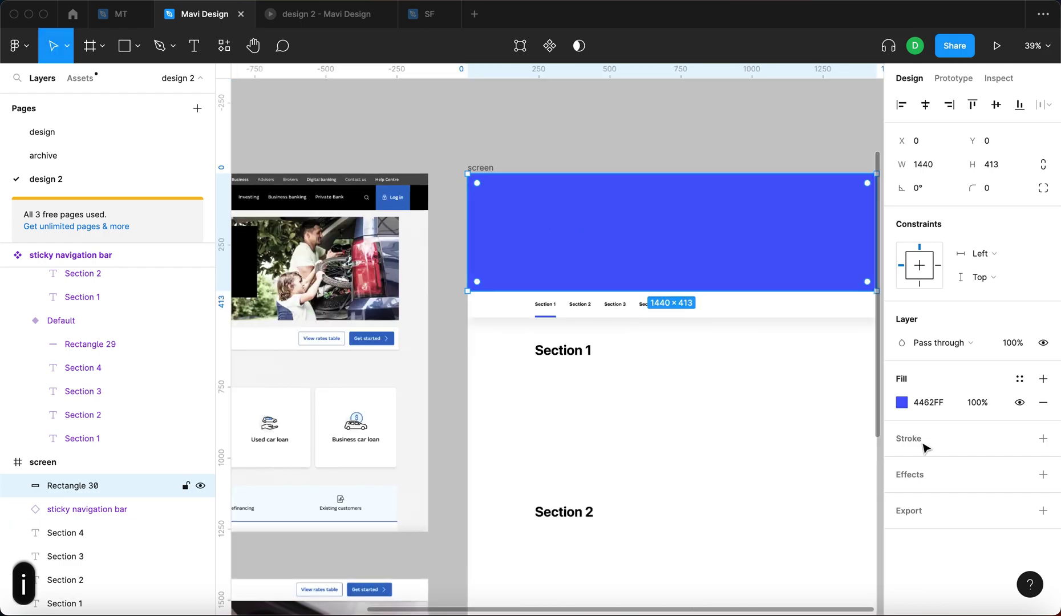
click(902, 402)
drag(850, 318, 901, 366)
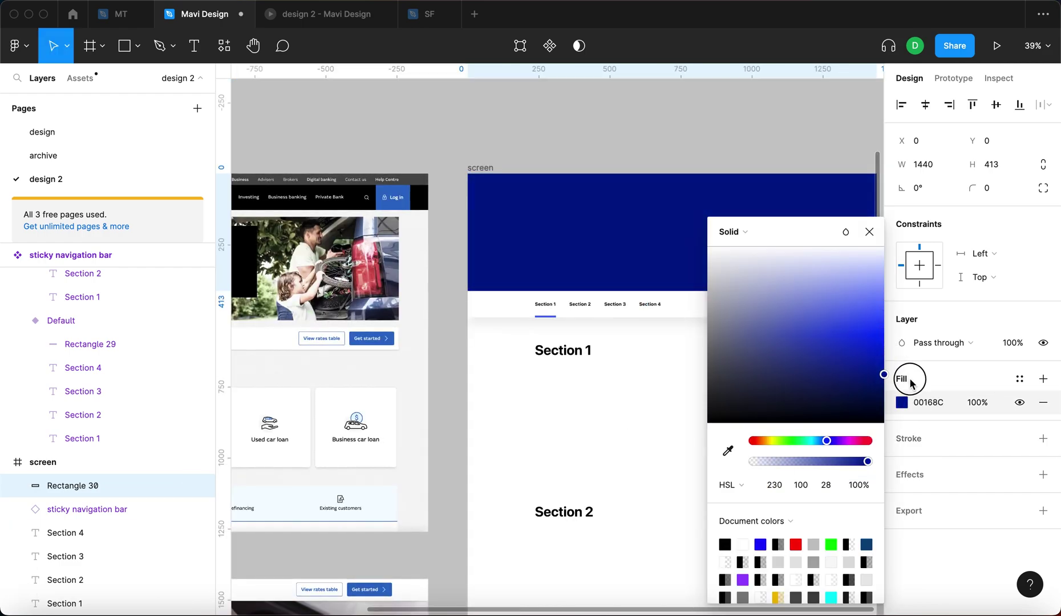
- Scroll the prototype preview to check how the navigation bar sticks below the blue header, and return to the design file
key(ctrl+Tab)
scroll(458, 200, down, 3)
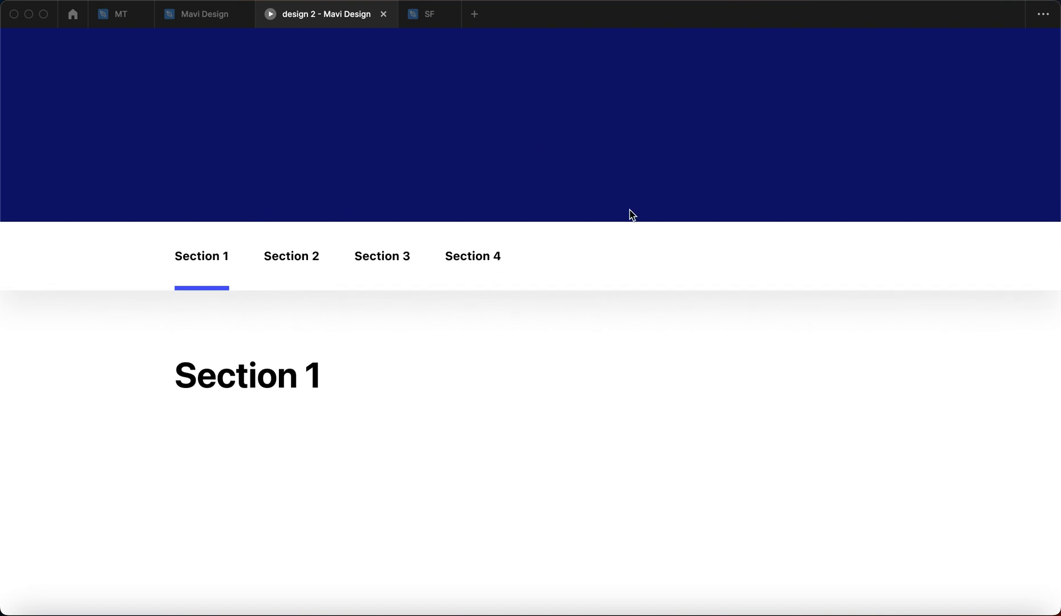
scroll(239, 379, down, 8)
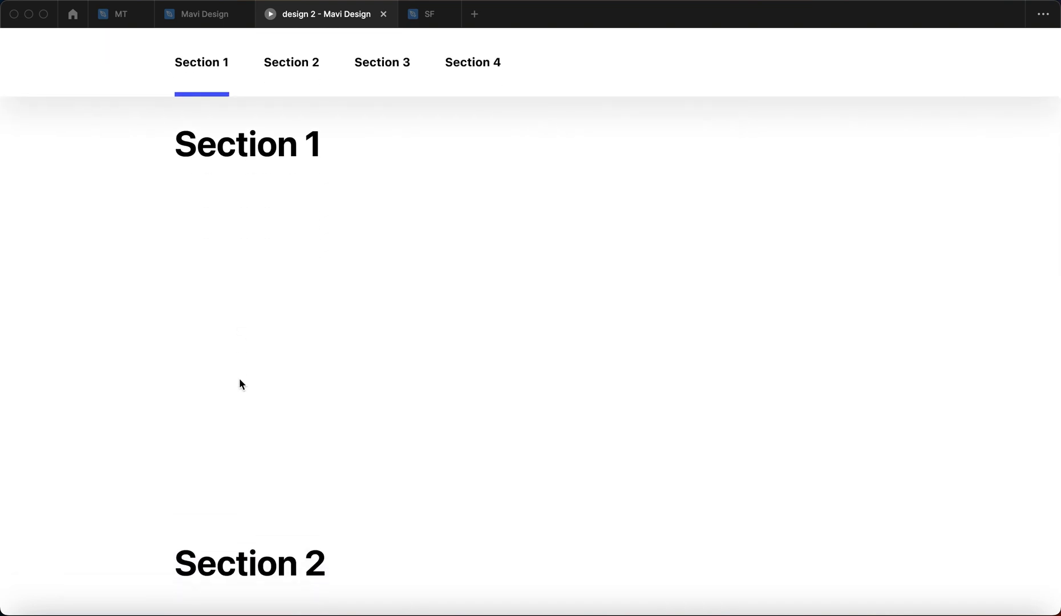
scroll(245, 180, down, 18)
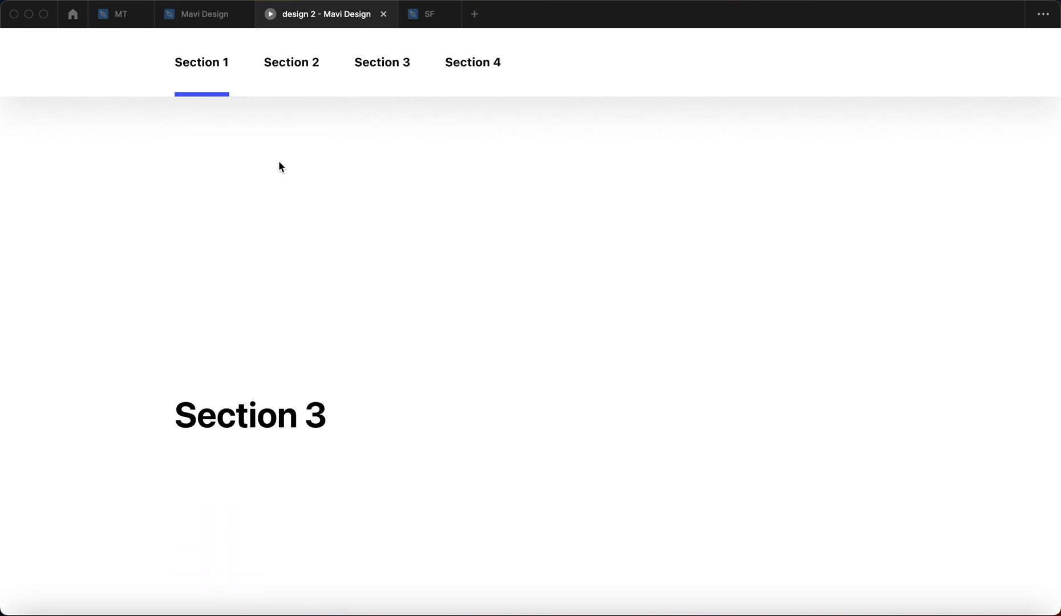
scroll(268, 225, down, 7)
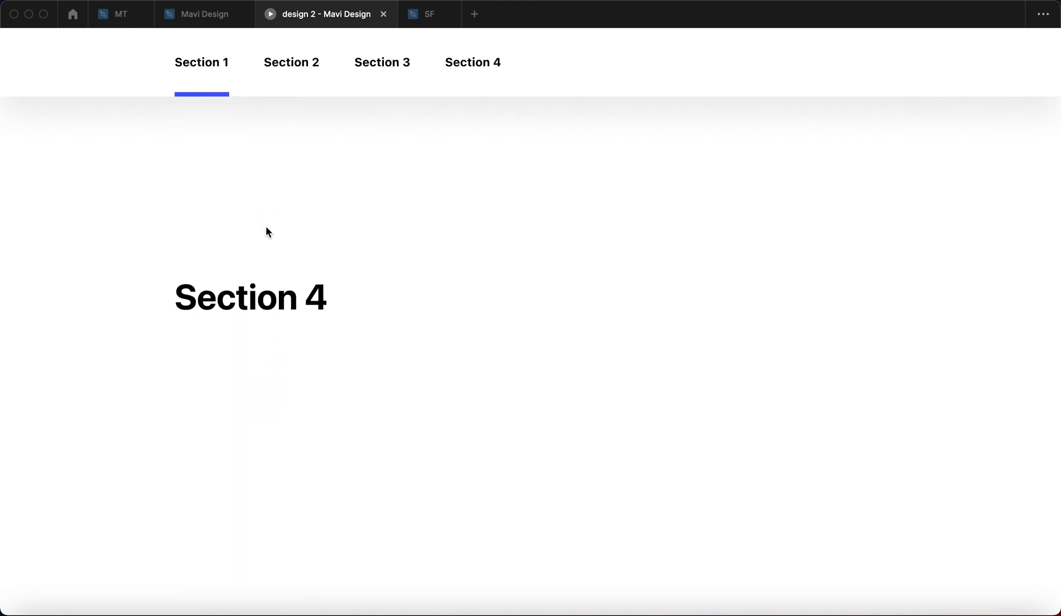
scroll(456, 356, up, 20)
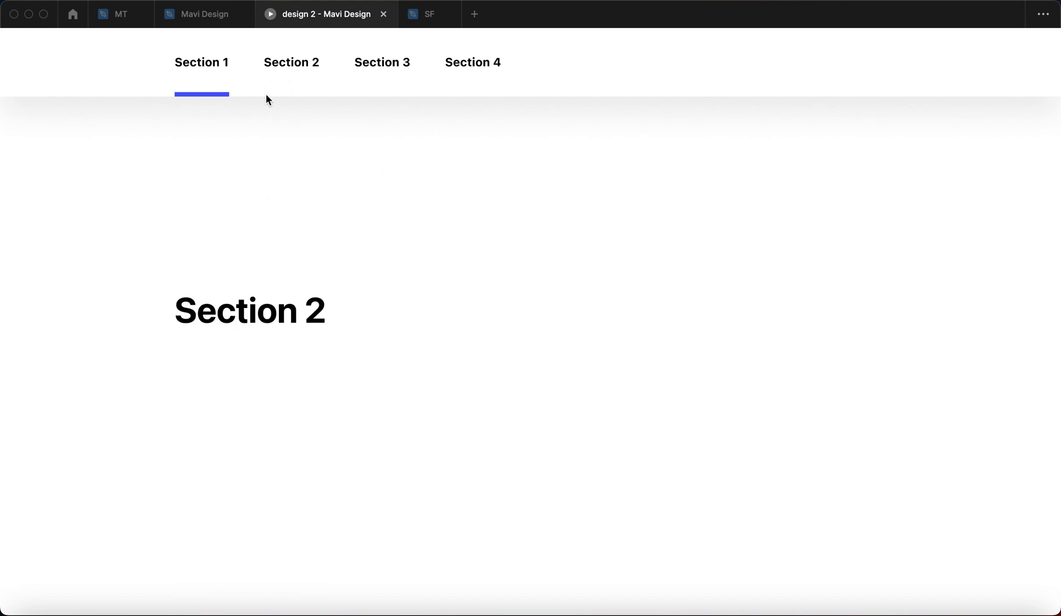
click(212, 23)
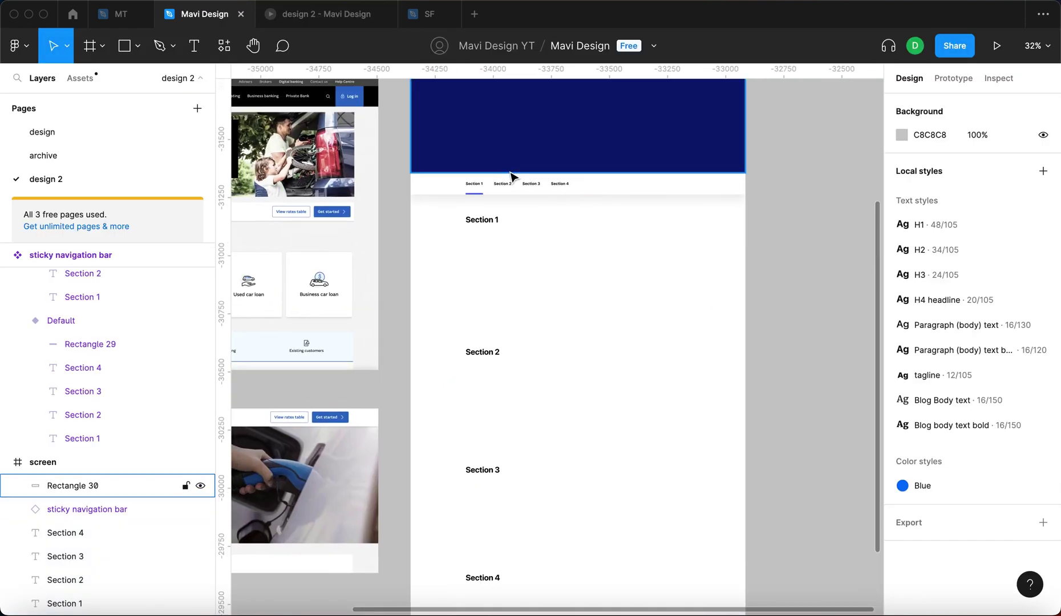
- Duplicate the screen frame and place the copy beside the original
scroll(511, 176, up, 5)
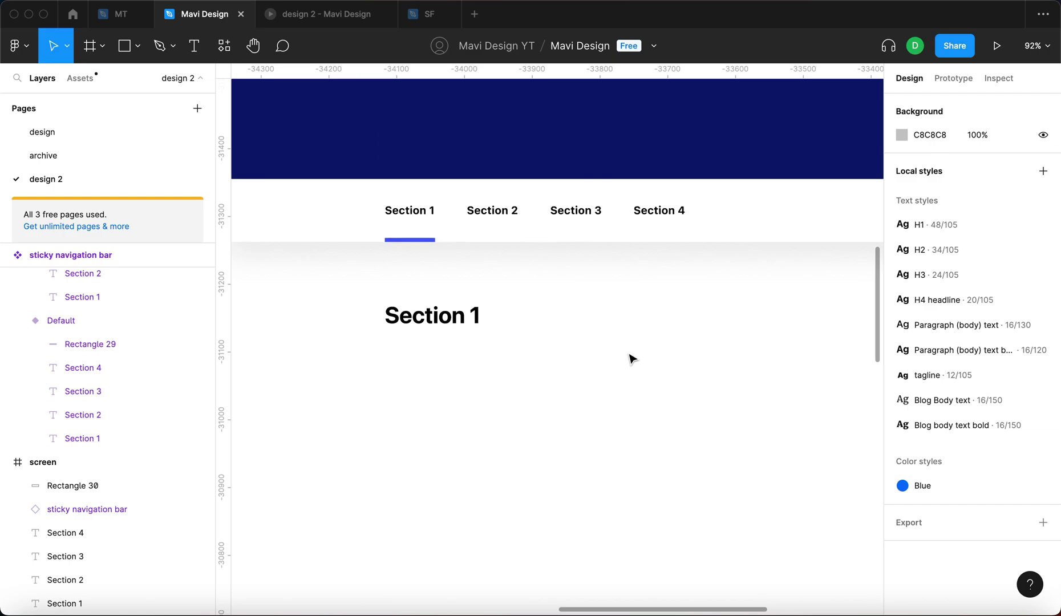
scroll(631, 358, down, 3)
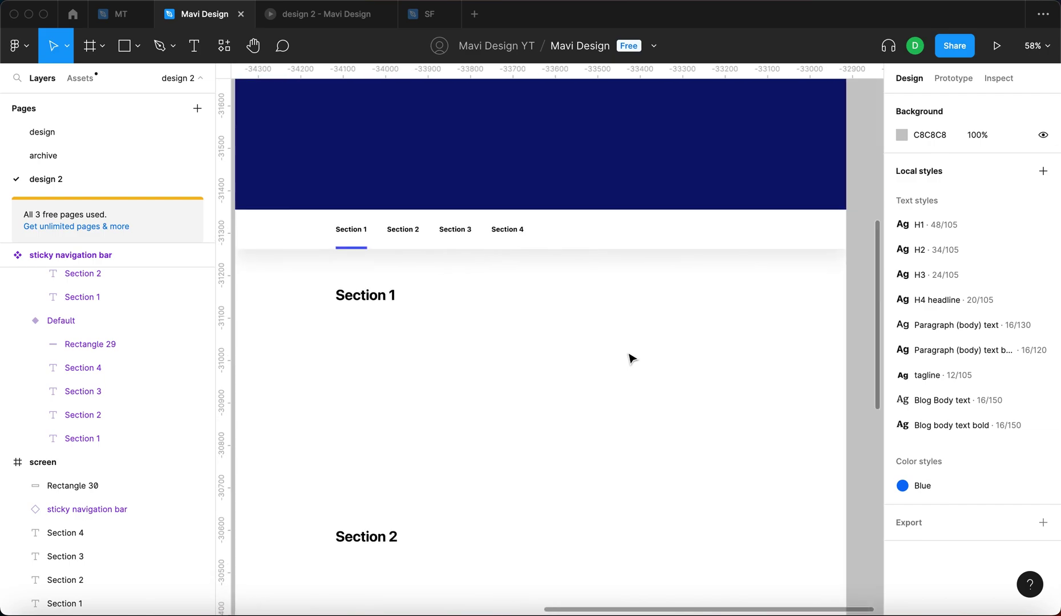
scroll(630, 358, down, 4)
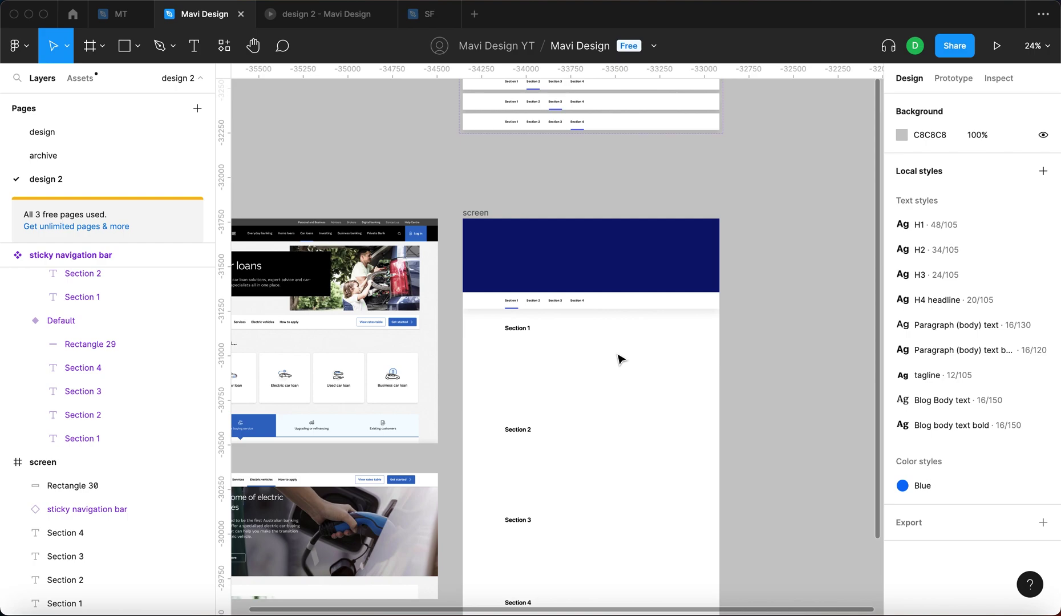
alt+drag(476, 213, 758, 212)
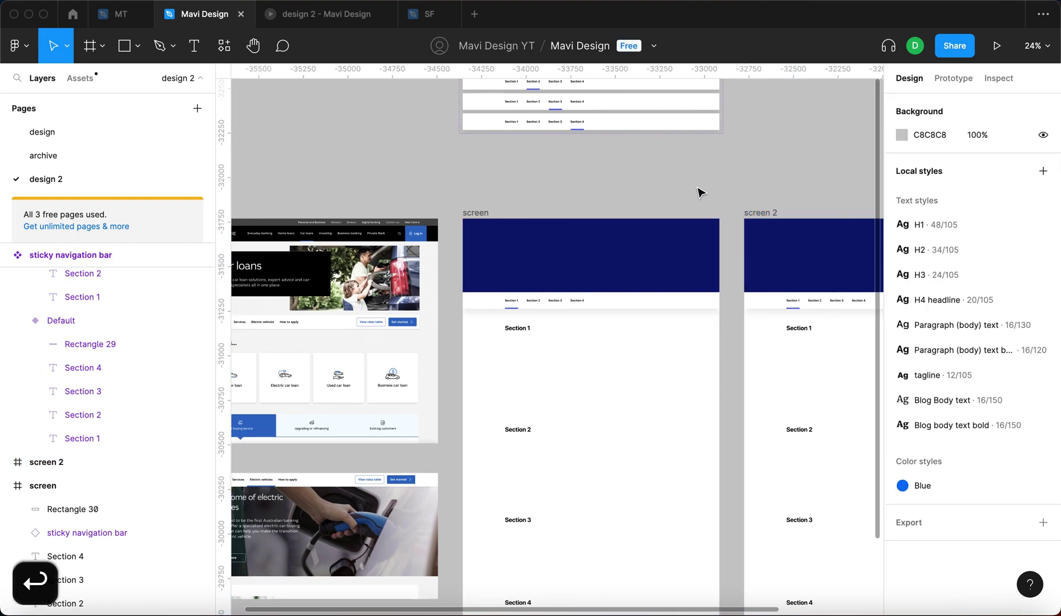
- Switch the sticky navigation bar instance in screen 2 to Variant2, which marks Section 2
scroll(701, 193, right, 3)
scroll(701, 196, down, 2)
scroll(703, 203, right, 2)
click(685, 228)
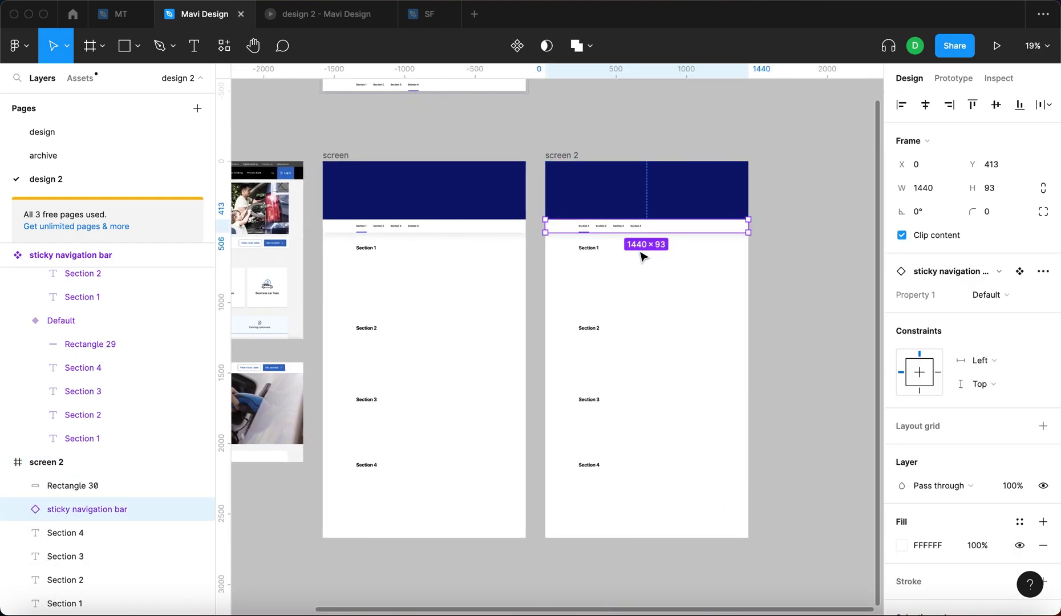
click(1005, 298)
click(930, 312)
click(824, 314)
- Draw a full-width 1440 × 468 rectangle directly beneath the Section 1 heading in the original screen frame
scroll(609, 254, up, 2)
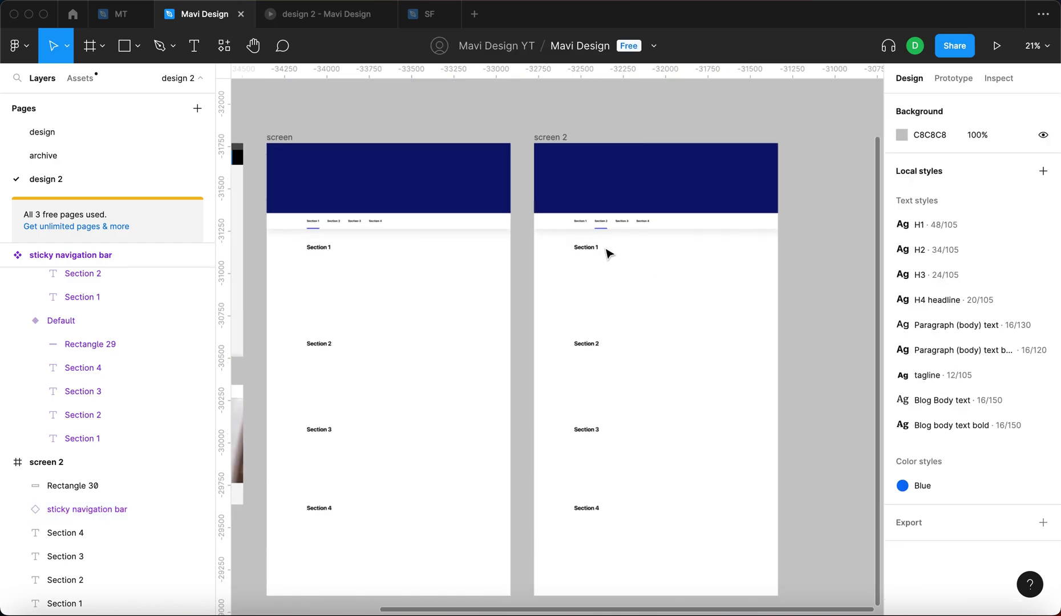
scroll(609, 254, up, 5)
scroll(616, 308, down, 5)
key(r)
scroll(446, 286, up, 3)
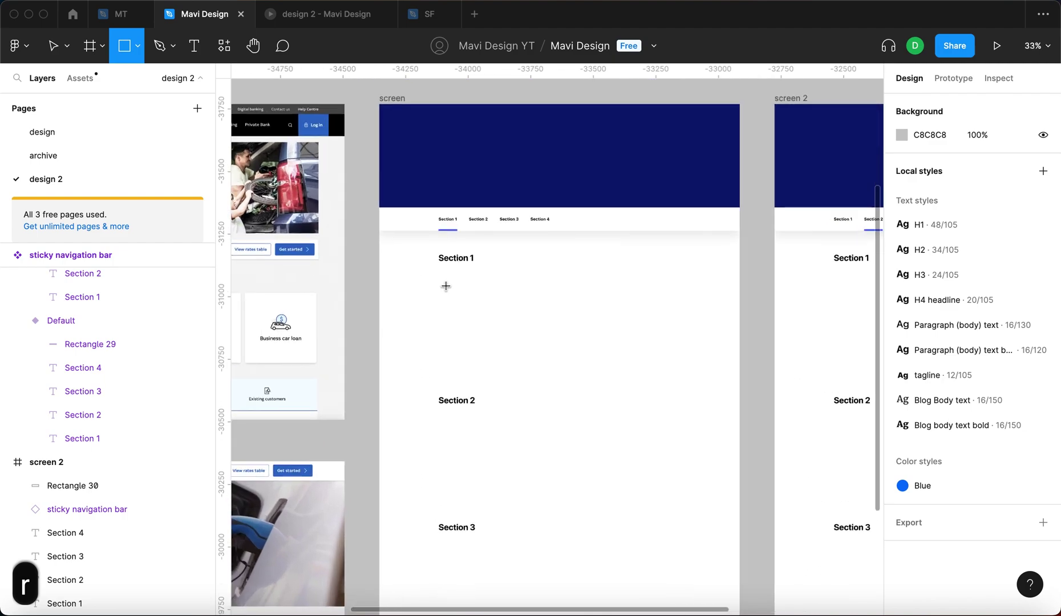
mouse_move(438, 269)
mouse_down()
mouse_move(727, 353)
mouse_move(738, 388)
mouse_up()
drag(438, 307, 375, 305)
- Lighten the fill of the rectangle beneath Section 1 to E9E9E9
click(900, 403)
drag(713, 276, 689, 268)
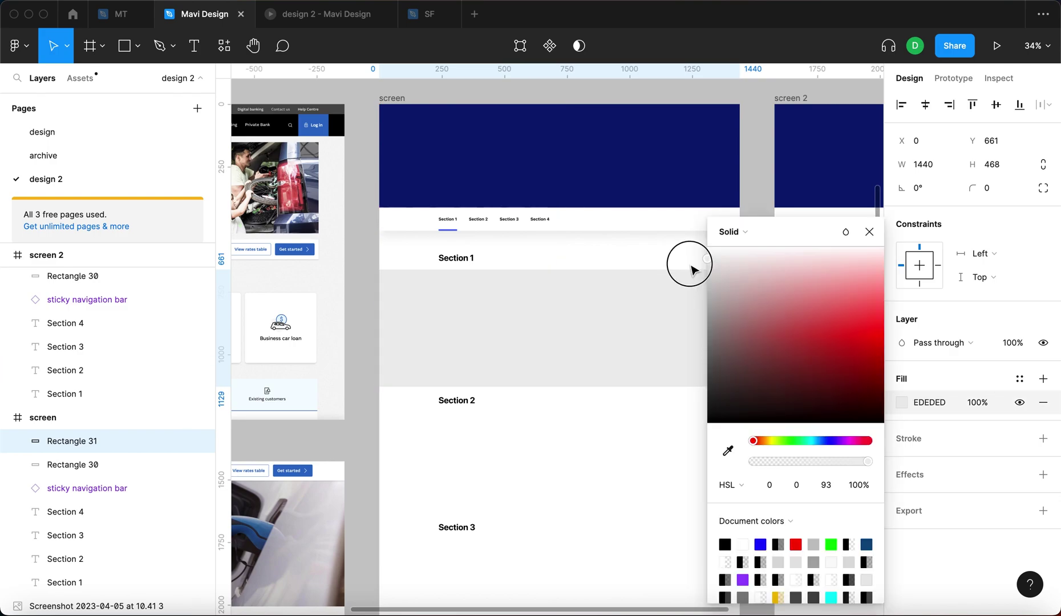
click(870, 232)
- Duplicate the grey rectangle beneath the Section 2 heading and move the Section 3 heading down below the copy
drag(642, 310, 653, 445)
click(441, 538)
drag(450, 536, 456, 542)
drag(592, 480, 593, 486)
drag(469, 542, 470, 545)
click(587, 568)
- Copy the two grey rectangles from the screen frame and paste them into screen 2
scroll(586, 546, down, 4)
click(588, 509)
shift+click(627, 448)
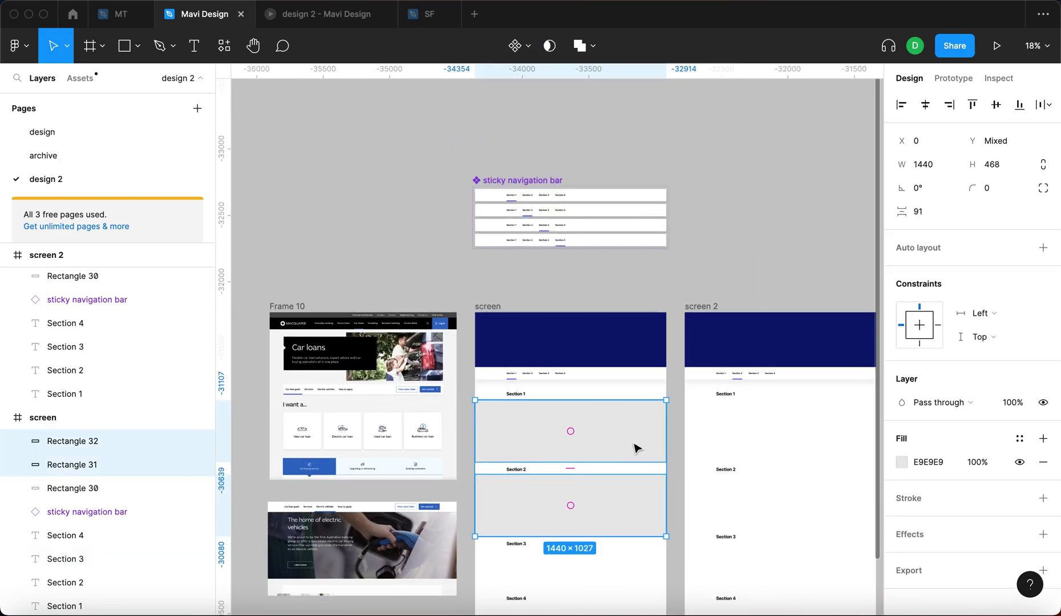
key(super+c)
click(702, 306)
key(super+v)
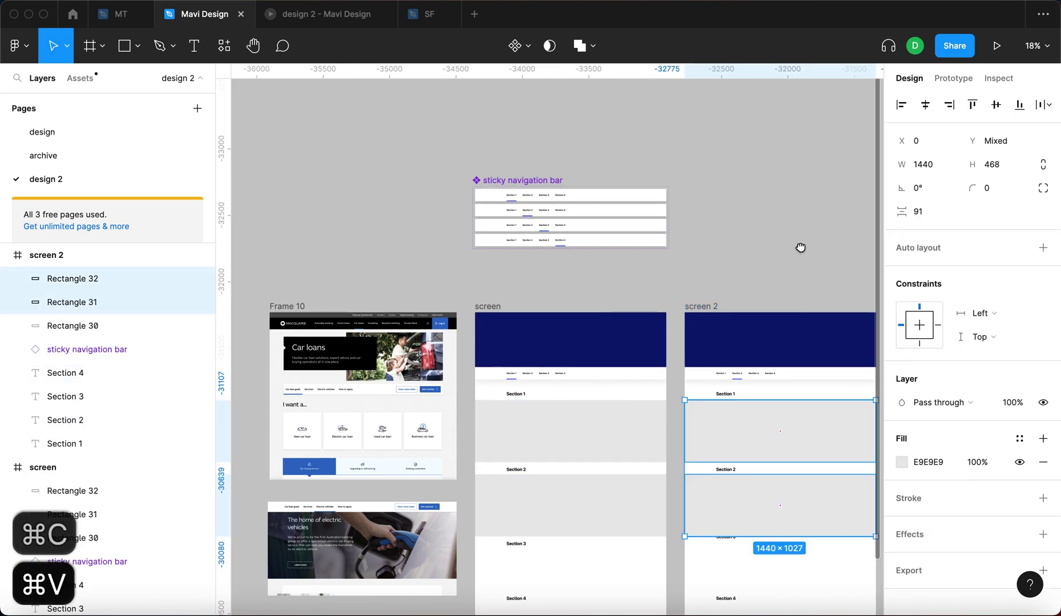
- Delete all section headings and grey rectangles from screen 2, keeping its blue header and navigation bar
drag(800, 250, 750, 227)
drag(754, 486, 589, 244)
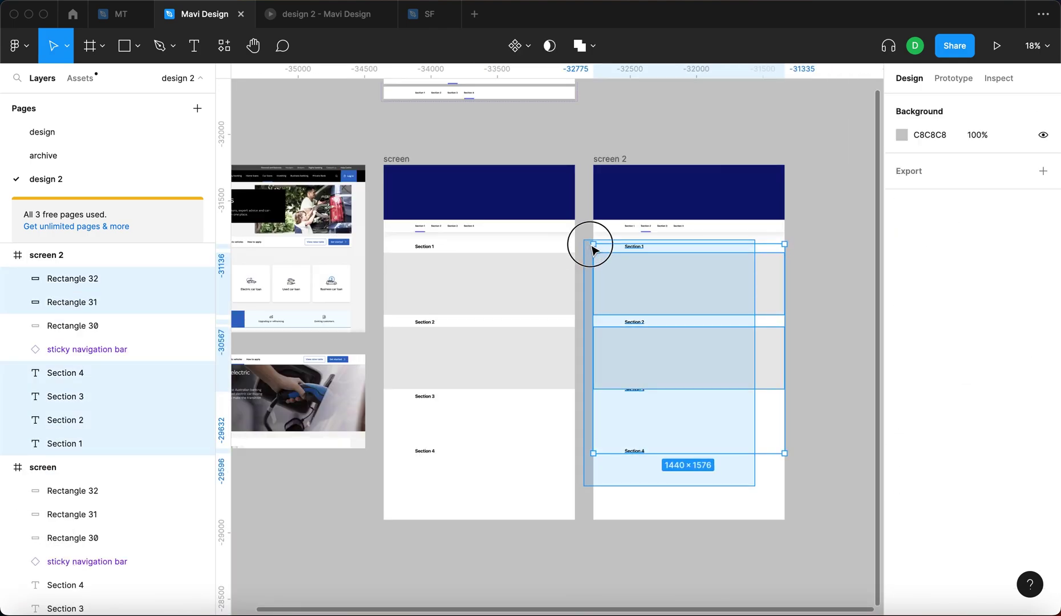
key(BackSpace)
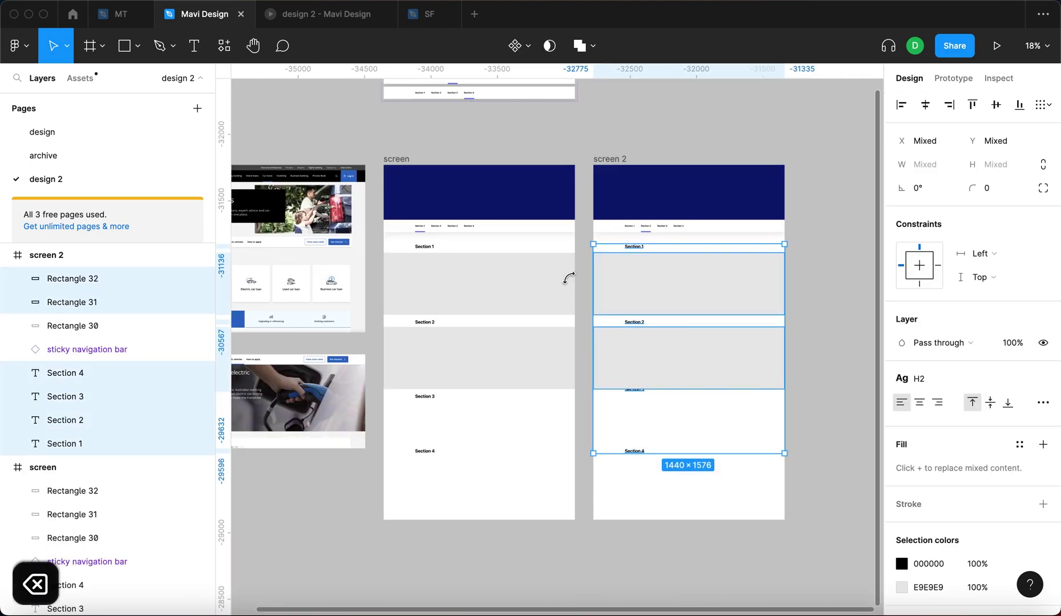
- Move the Section 4 heading down, add grey rectangles beneath Section 3 and Section 4, and lengthen both screen frames to fit
drag(539, 477, 398, 258)
click(445, 320)
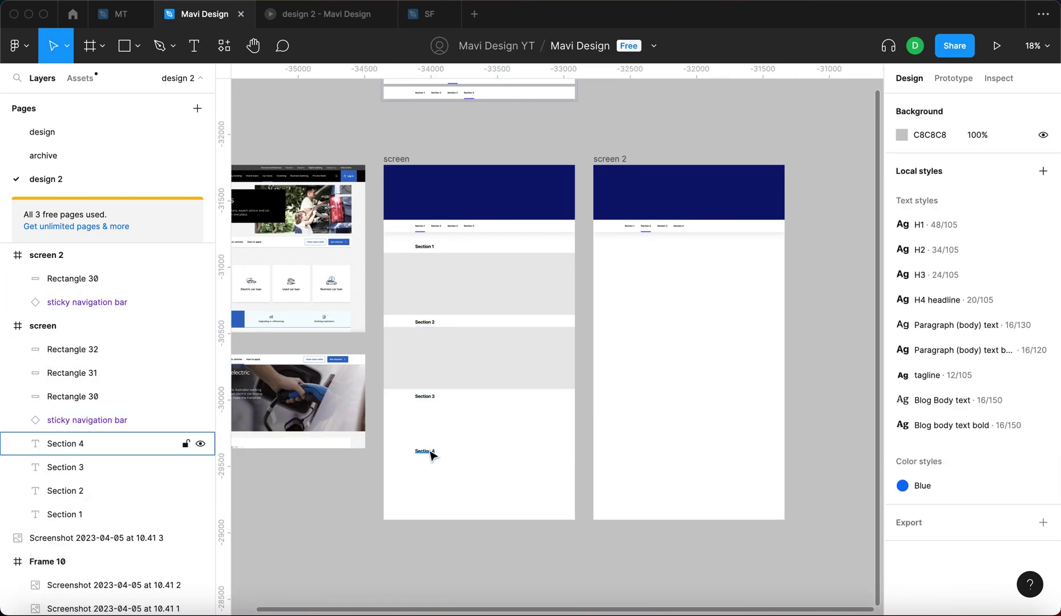
drag(430, 452, 430, 473)
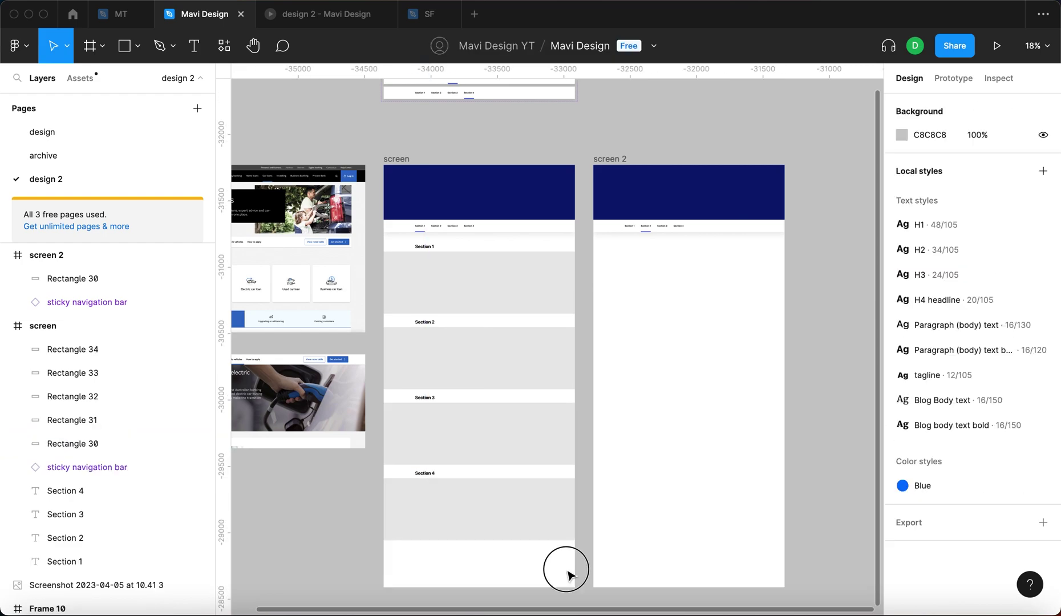
- Copy the four section headings and their grey rectangles from the screen frame into screen 2
drag(566, 573, 429, 239)
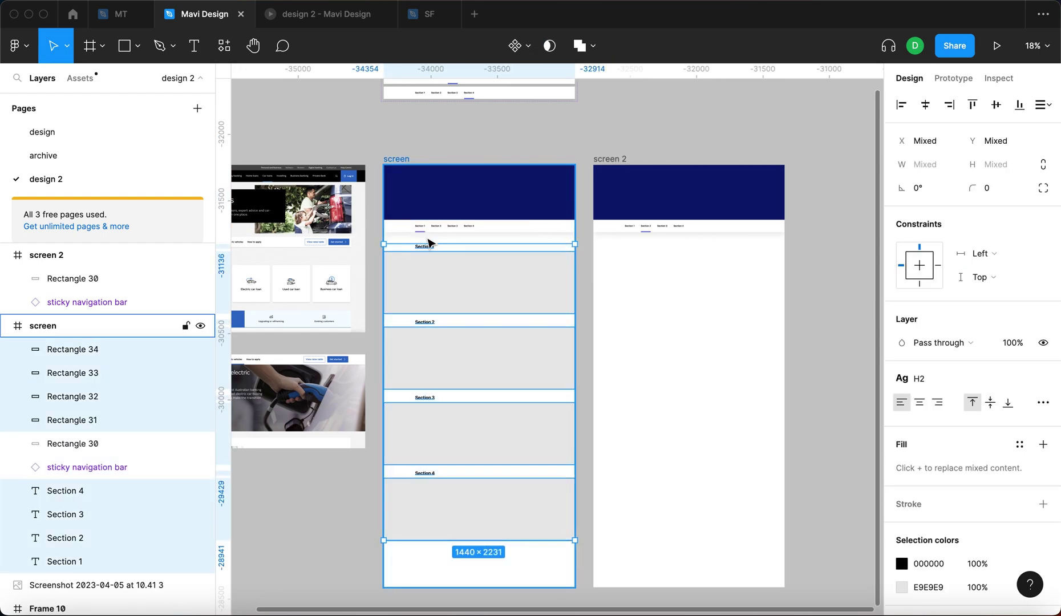
key(super+c)
click(746, 135)
key(super+v)
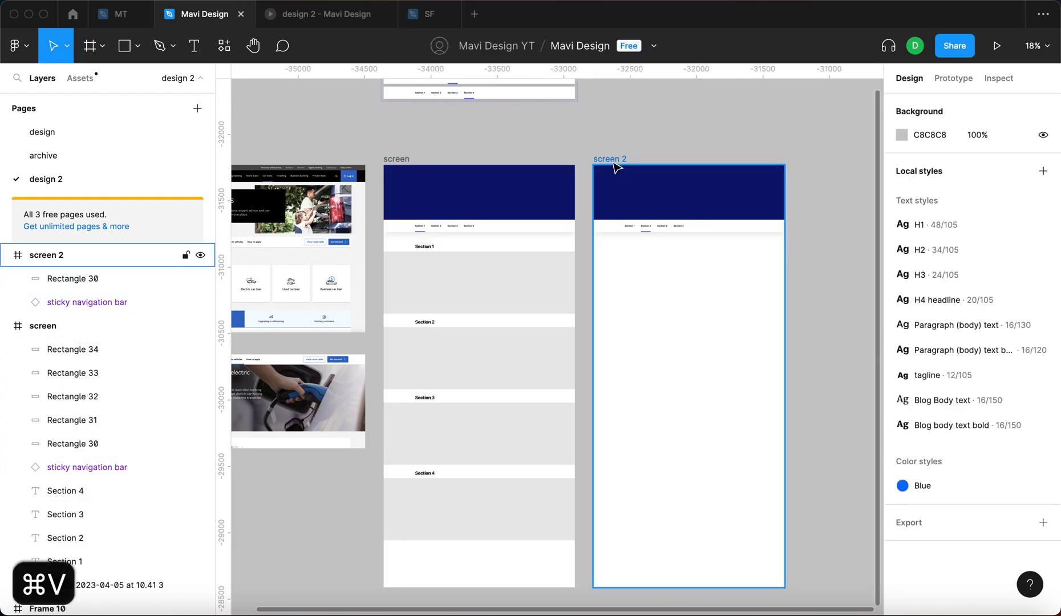
key(super+z)
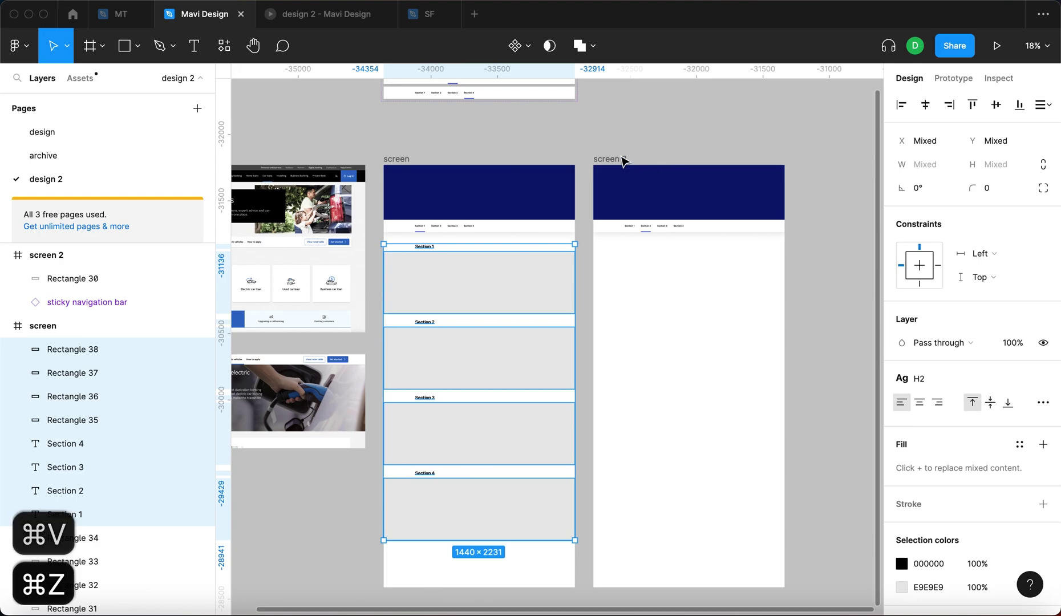
click(622, 161)
key(super+v)
click(854, 355)
drag(850, 354, 817, 322)
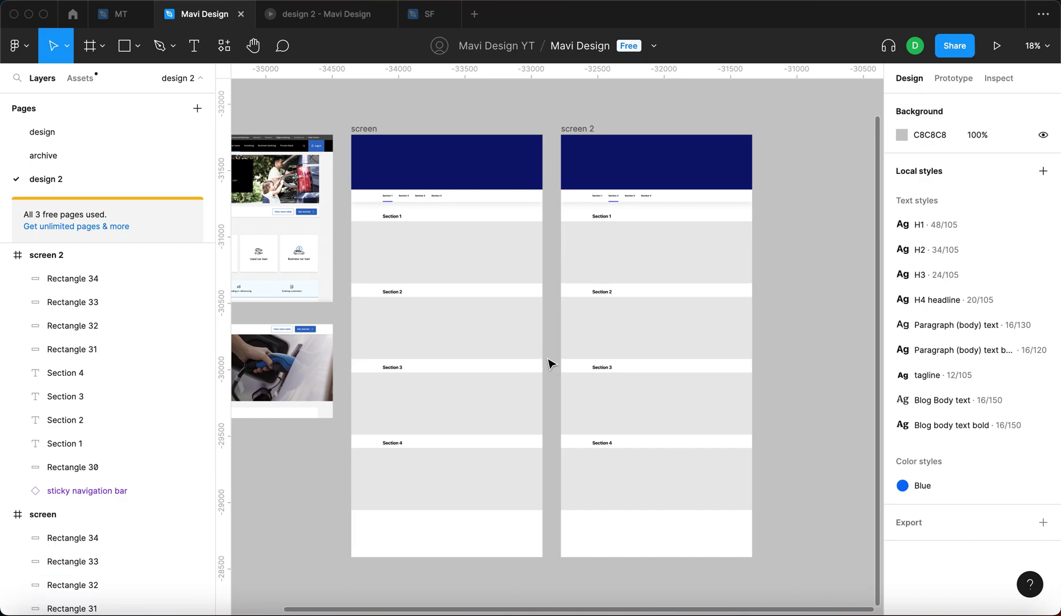
- Compare which section is marked active in the sticky navigation bars of the two screen frames
click(635, 207)
scroll(627, 208, up, 5)
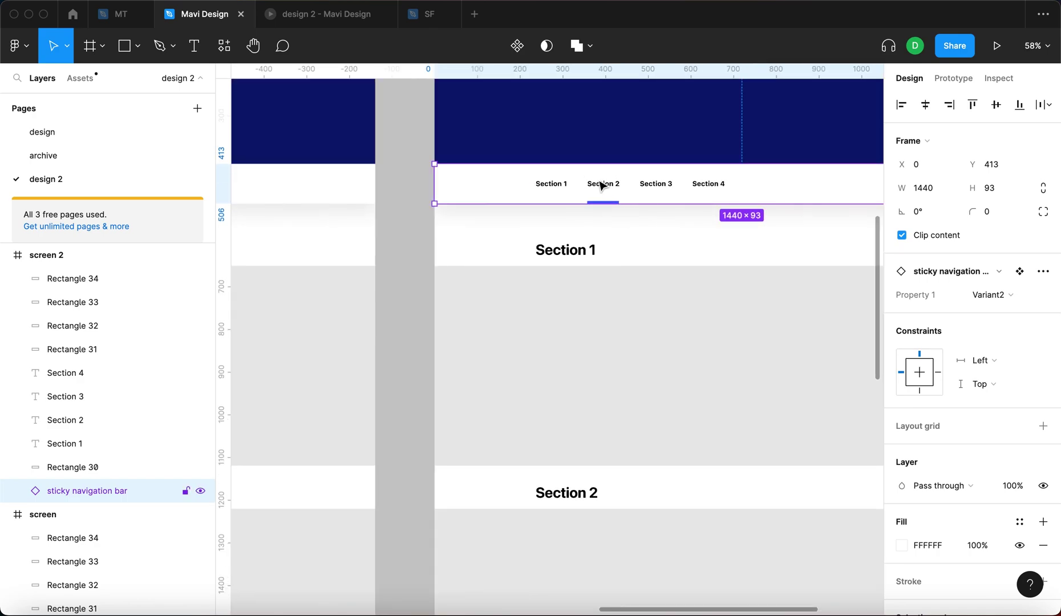
scroll(602, 185, down, 3)
scroll(456, 340, left, 3)
drag(523, 208, 544, 223)
click(454, 223)
drag(624, 228, 580, 226)
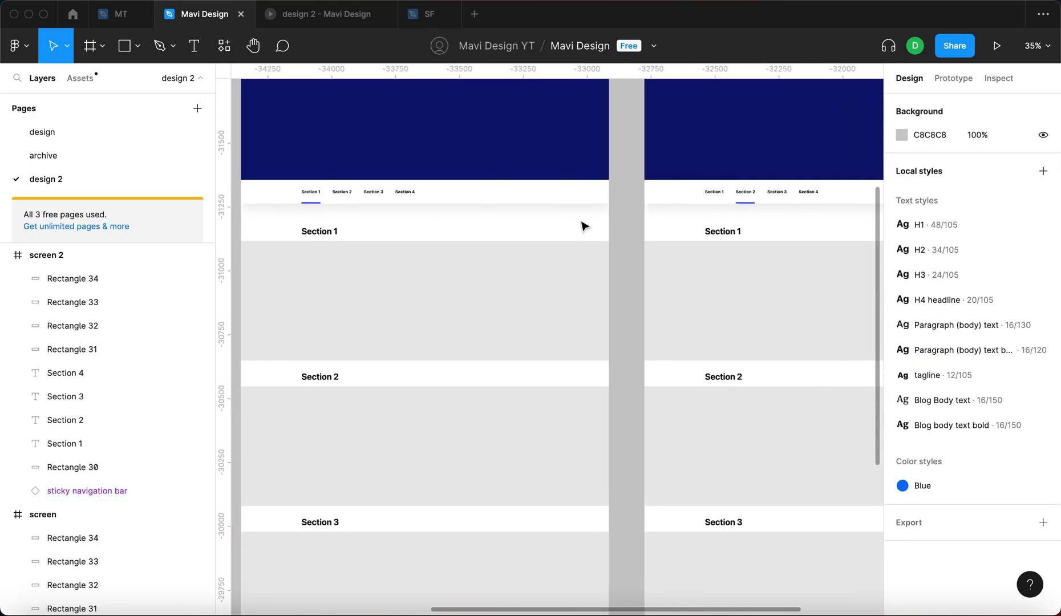
scroll(582, 226, down, 2)
- Link the grey rectangle beneath Section 2 in the original screen to screen 2 with a Mouse enter trigger
click(521, 425)
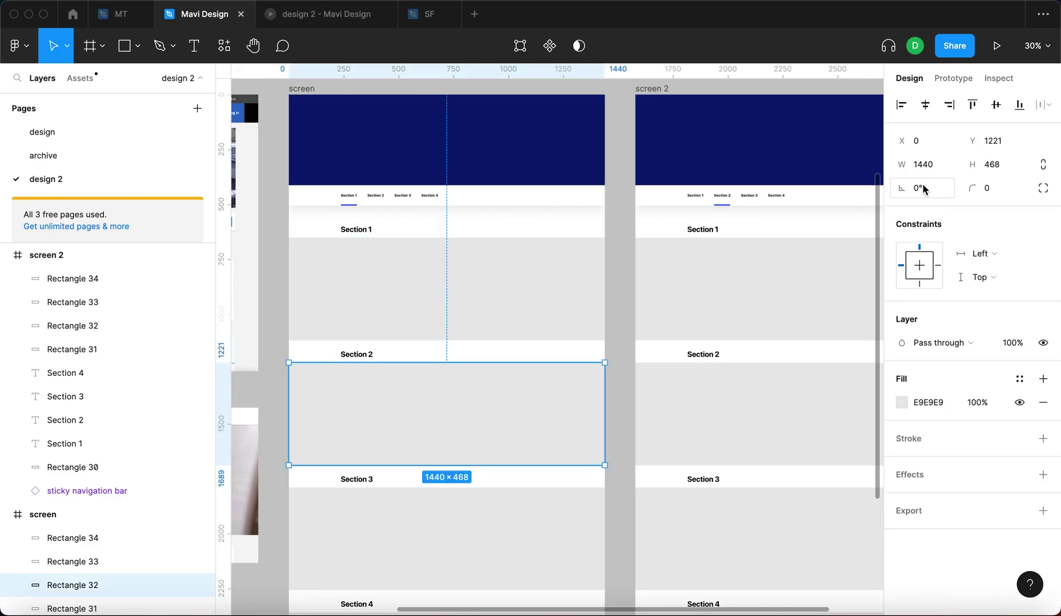
click(953, 78)
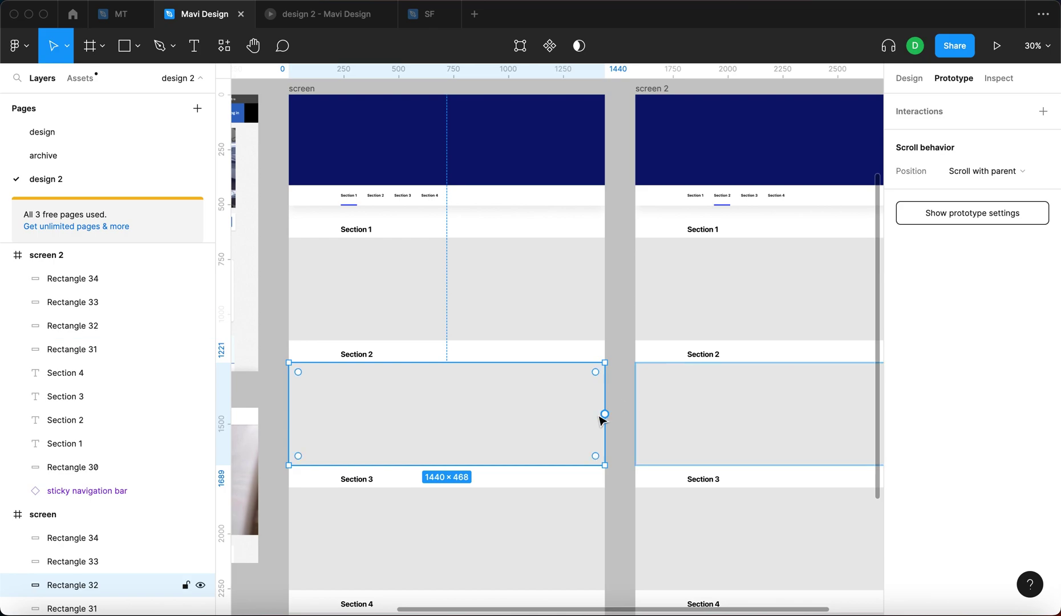
drag(604, 414, 639, 406)
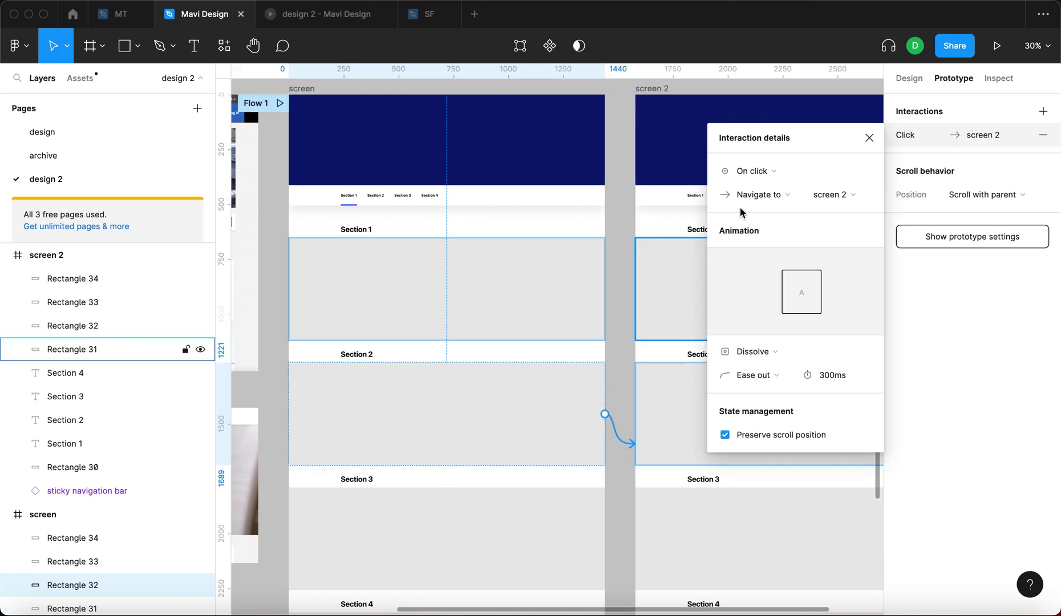
click(764, 172)
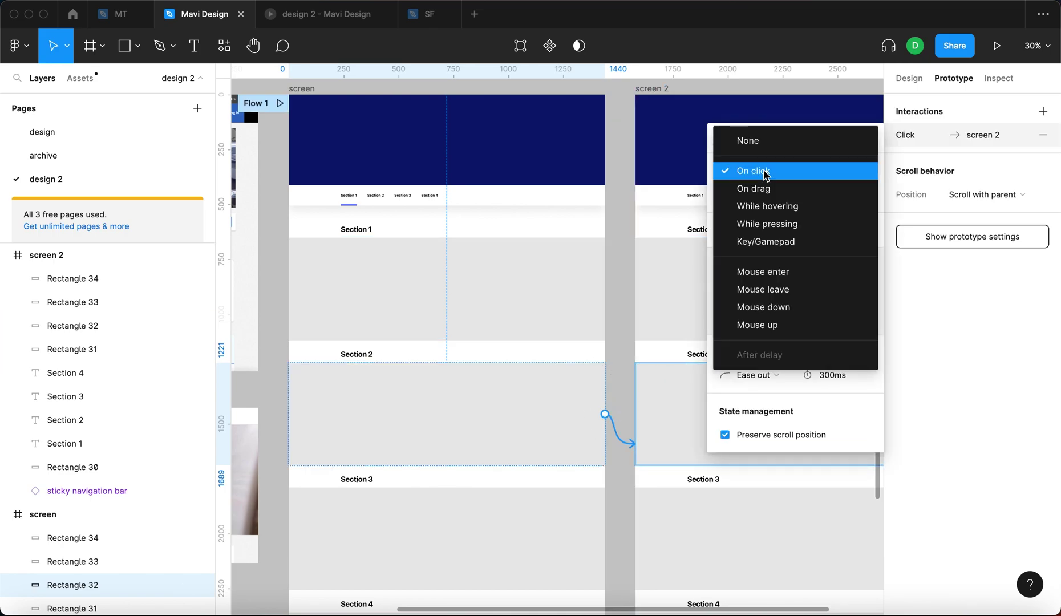
click(831, 272)
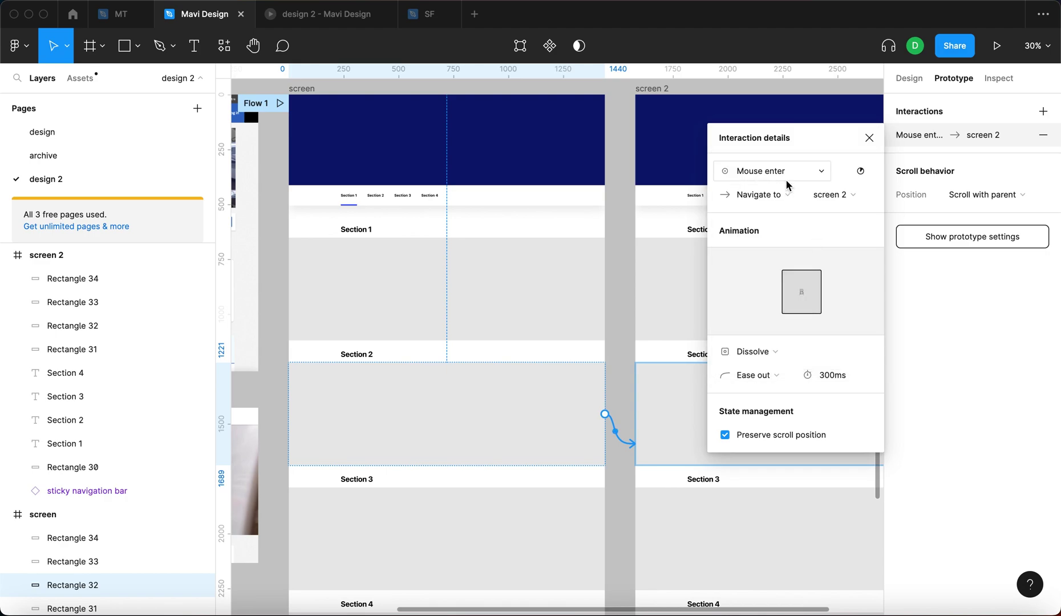
- Set the animation of the Section 2 rectangle's interaction to Instant and close its details
click(758, 351)
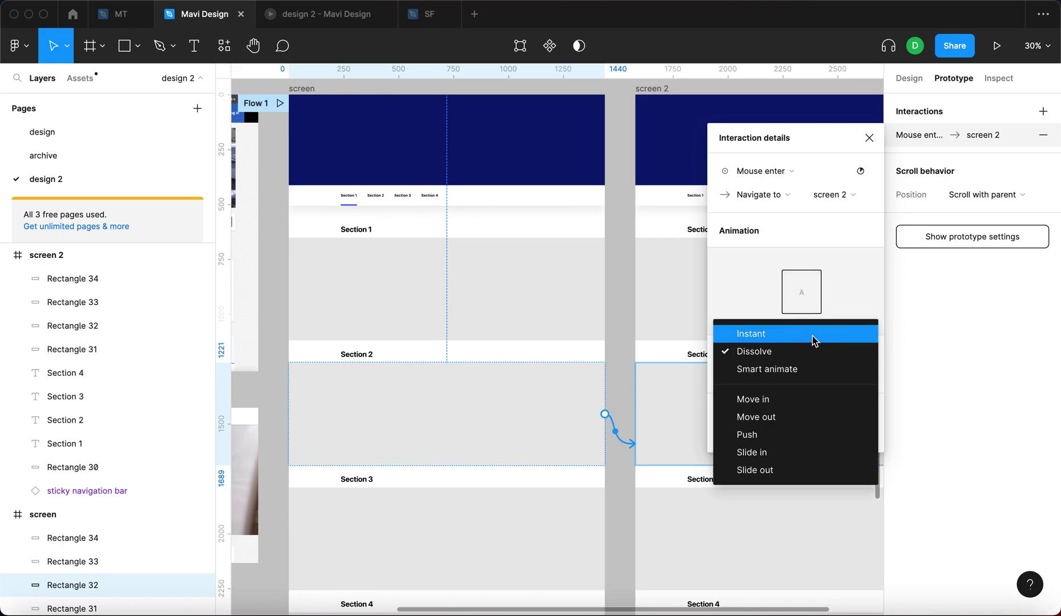
click(813, 341)
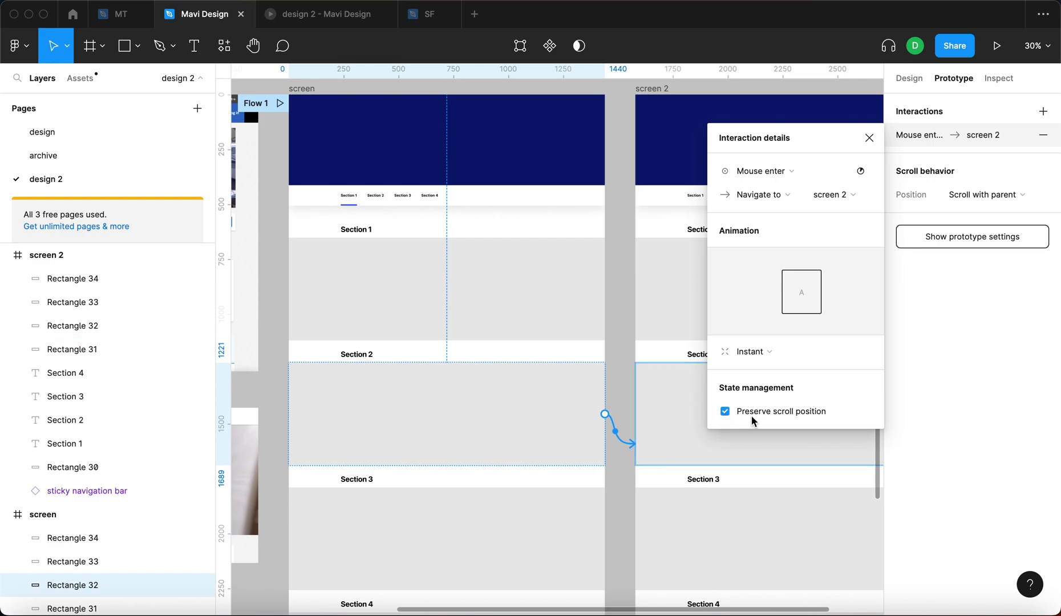
click(868, 137)
click(623, 257)
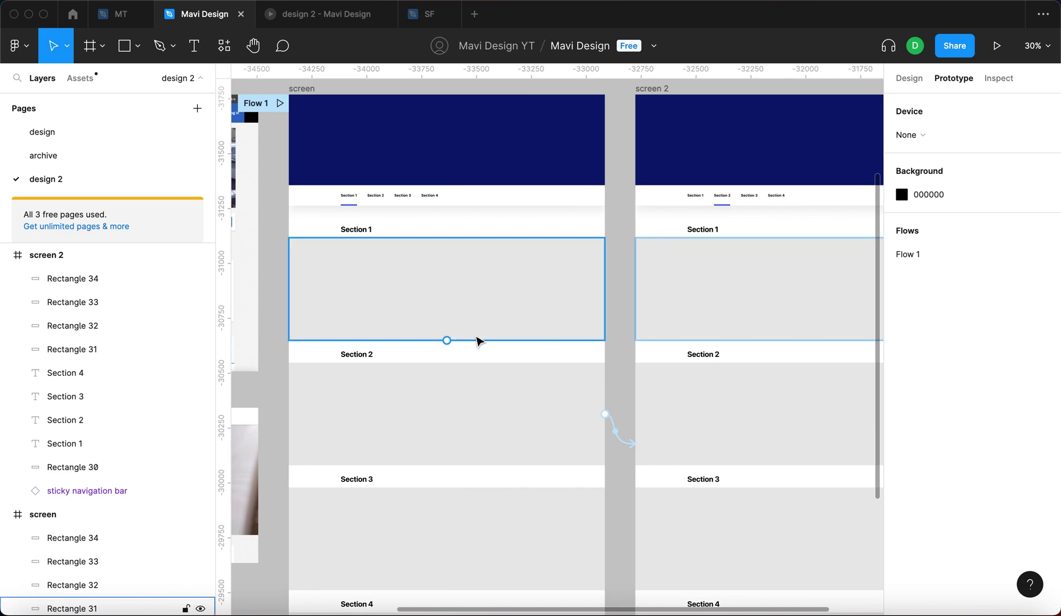
- Bring the sticky navigation bar to the front of the layers in both the original screen and screen 2
click(315, 17)
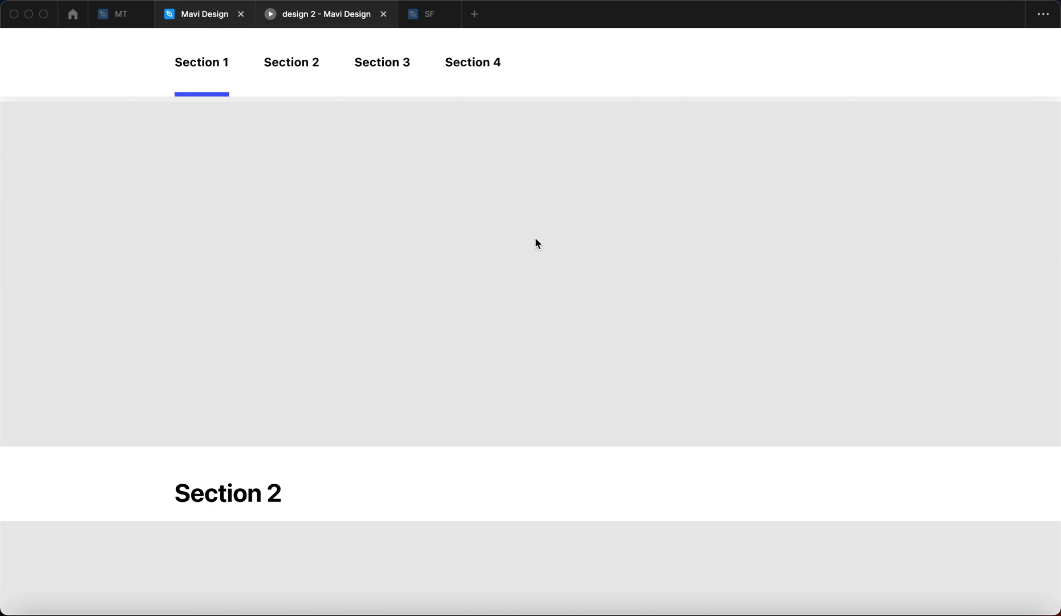
key(ctrl+shift+Tab)
click(488, 226)
key(alt+super+bracketright)
click(660, 231)
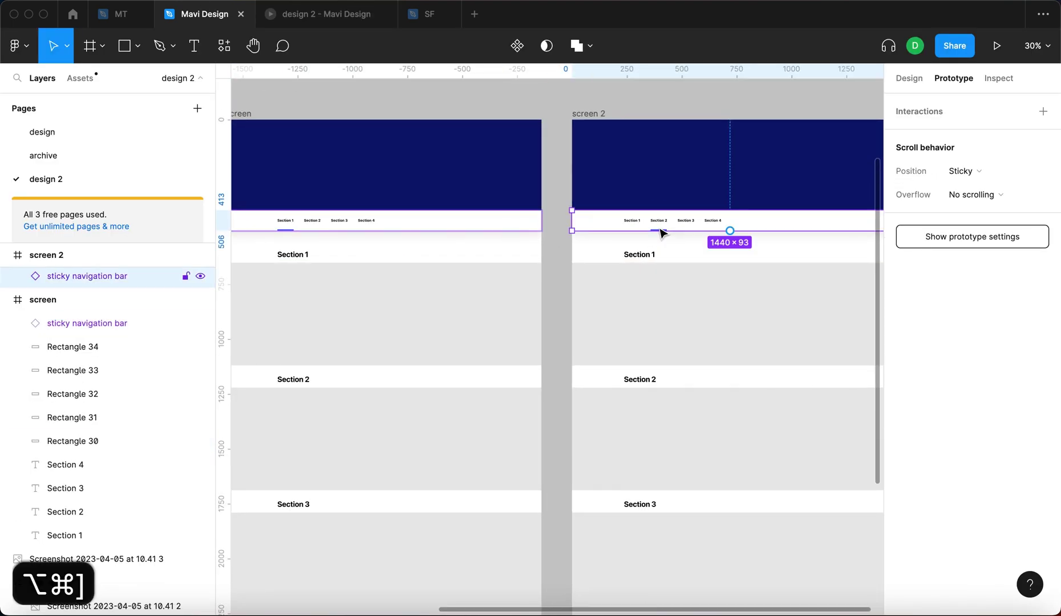
key(alt+super+bracketright)
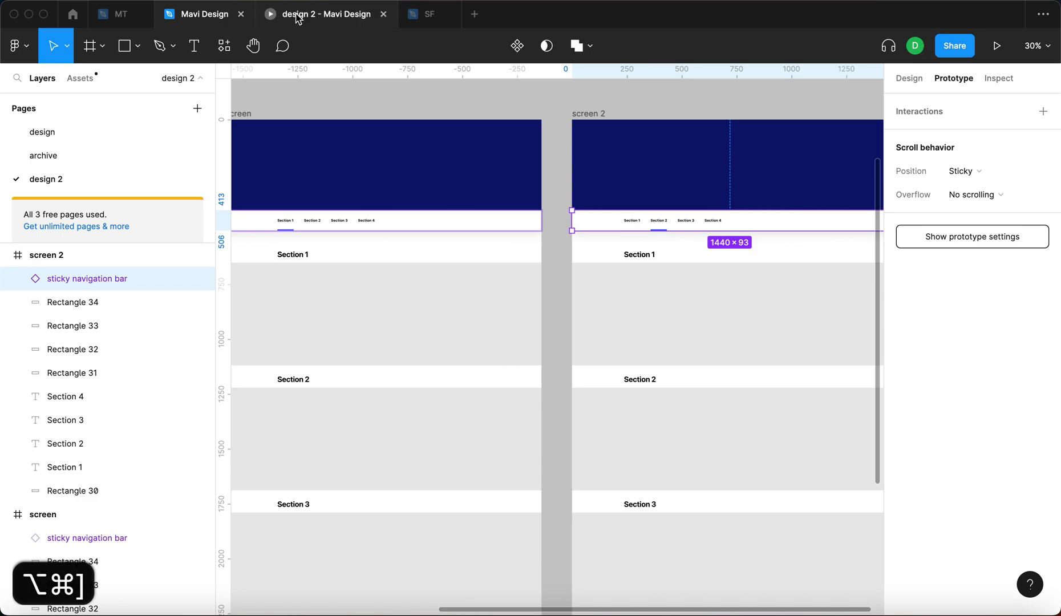
- Preview the prototype and examine how the navigation bar's active section changes when scrolling down into Section 2
key(ctrl+Tab)
scroll(512, 298, down, 5)
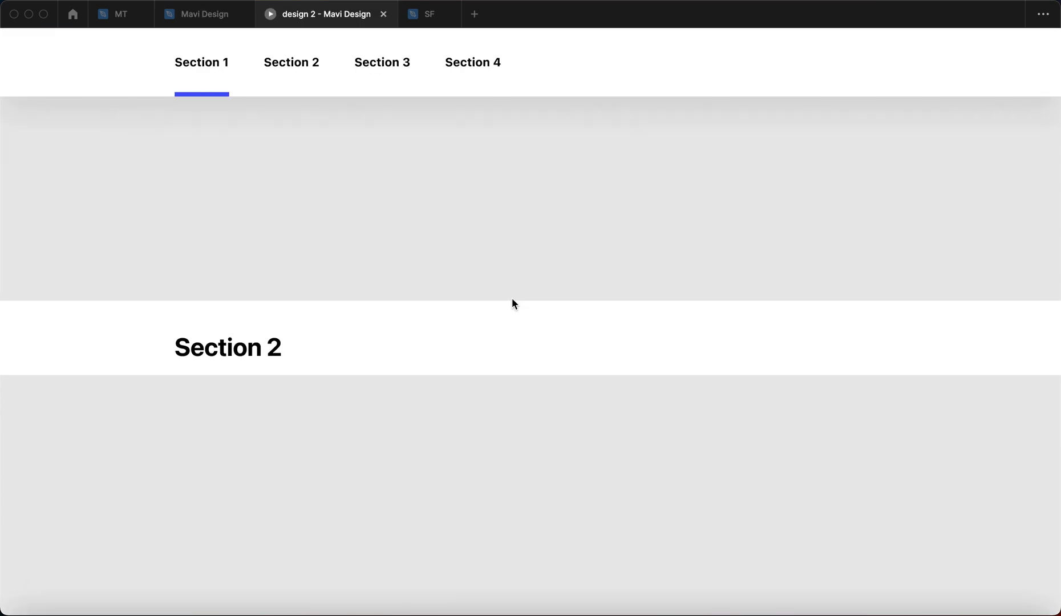
scroll(517, 298, down, 1)
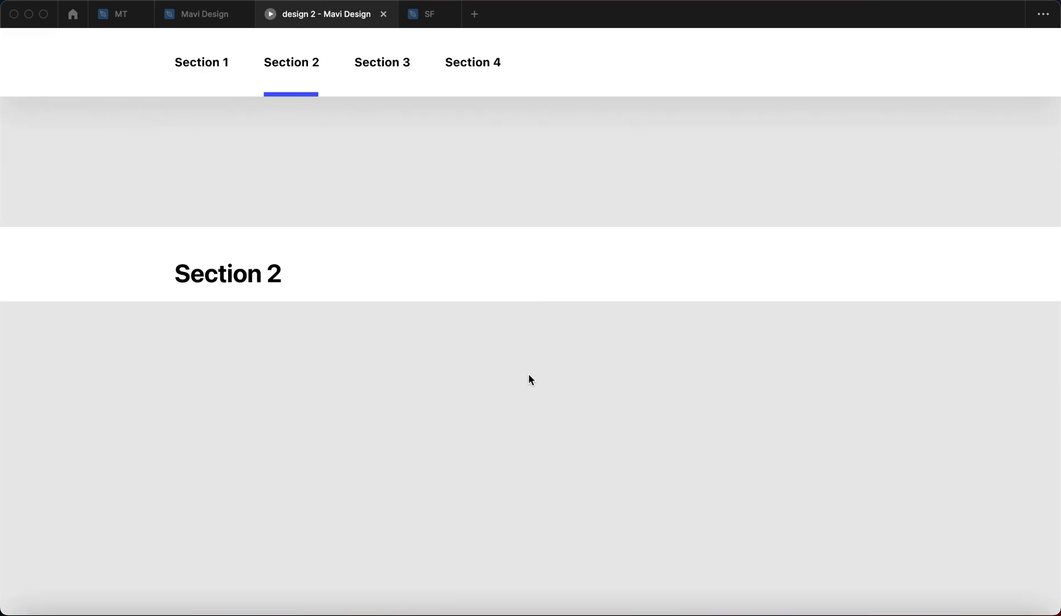
scroll(460, 423, down, 6)
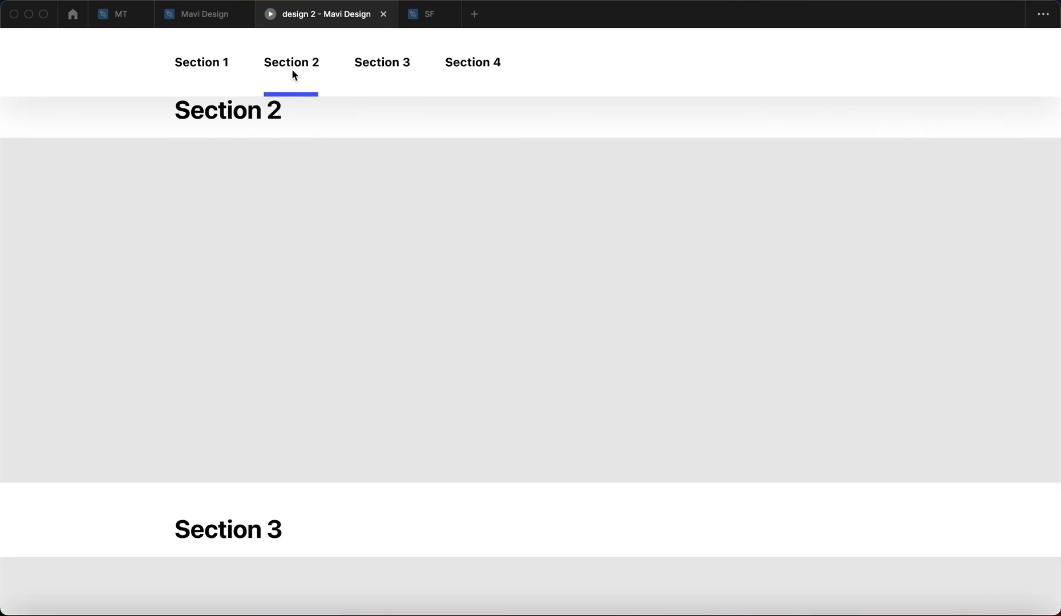
- Check in the preview which section stays marked active when scrolling between Section 2, Section 1 and the page's end
scroll(506, 342, up, 20)
scroll(505, 342, down, 10)
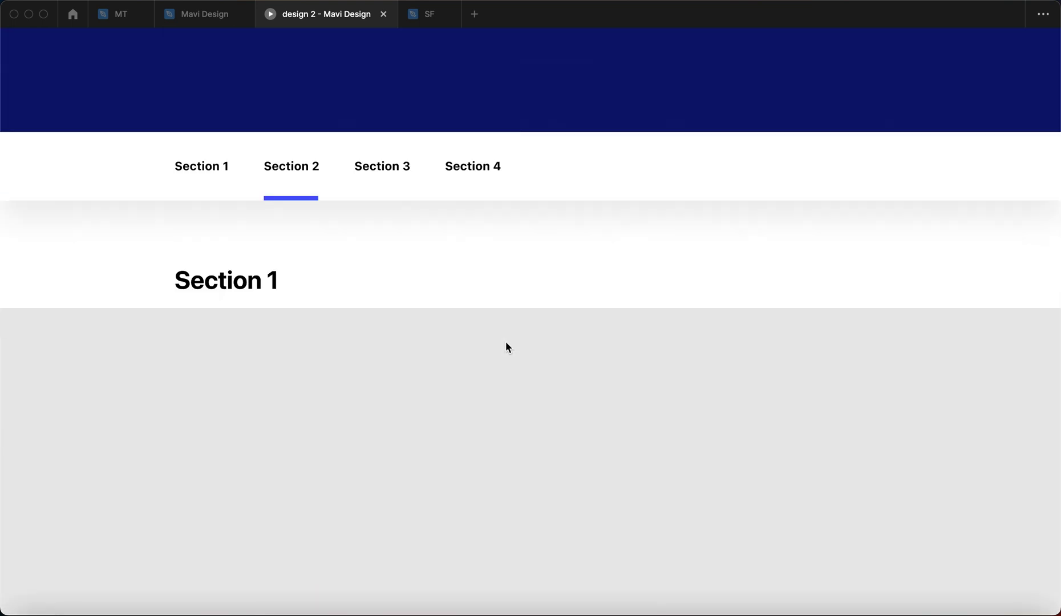
scroll(505, 341, down, 5)
scroll(505, 341, up, 5)
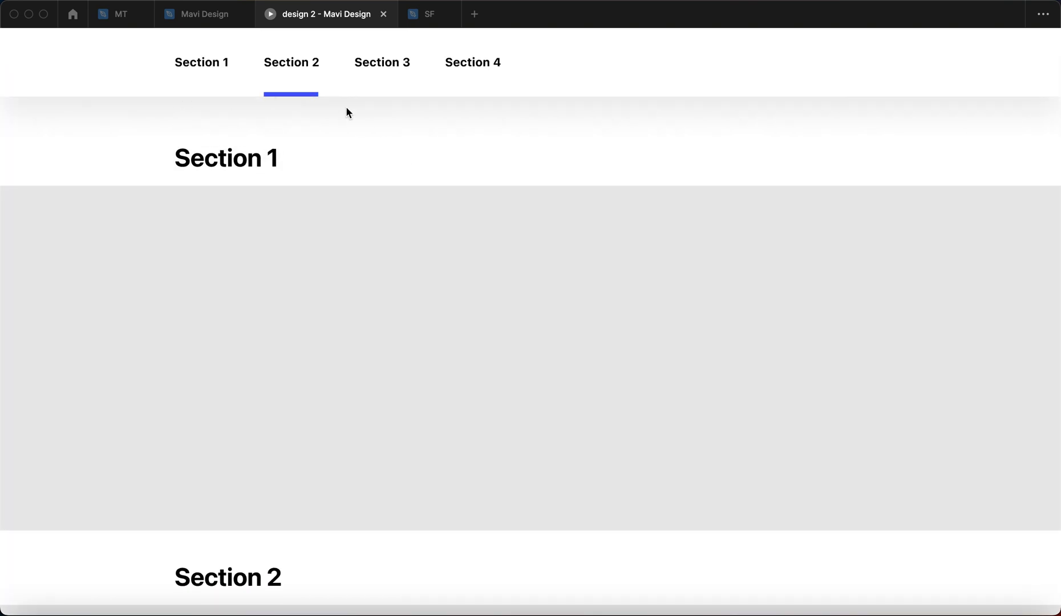
scroll(464, 331, down, 6)
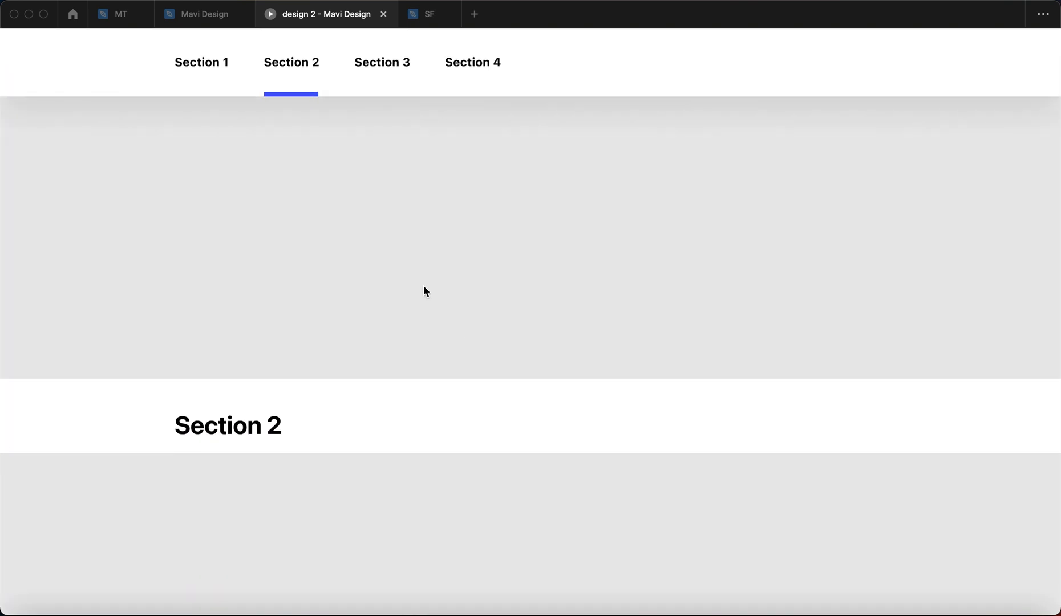
scroll(457, 385, down, 6)
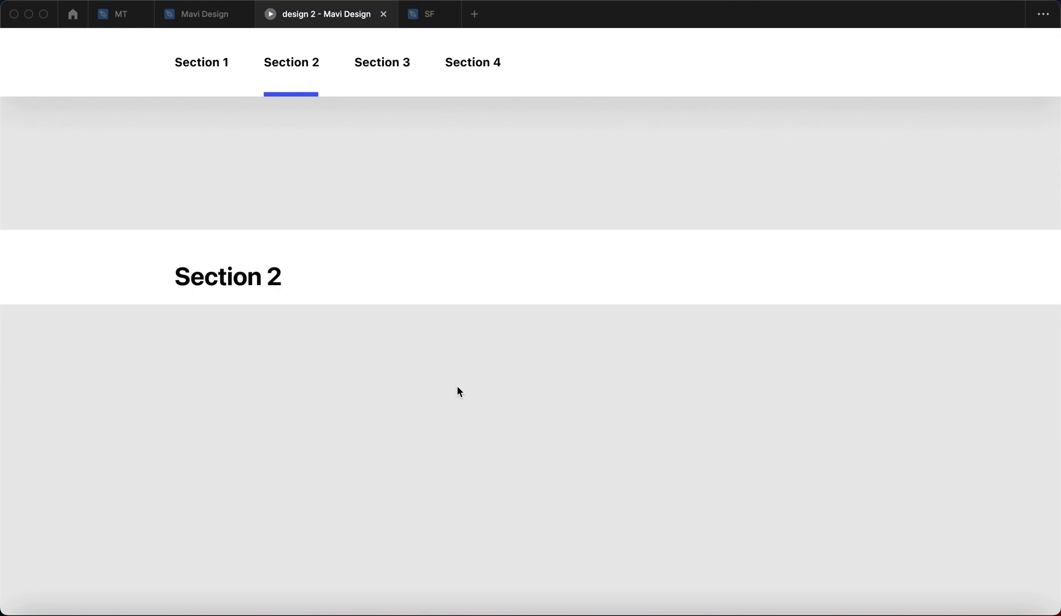
scroll(459, 422, up, 1)
scroll(462, 419, up, 8)
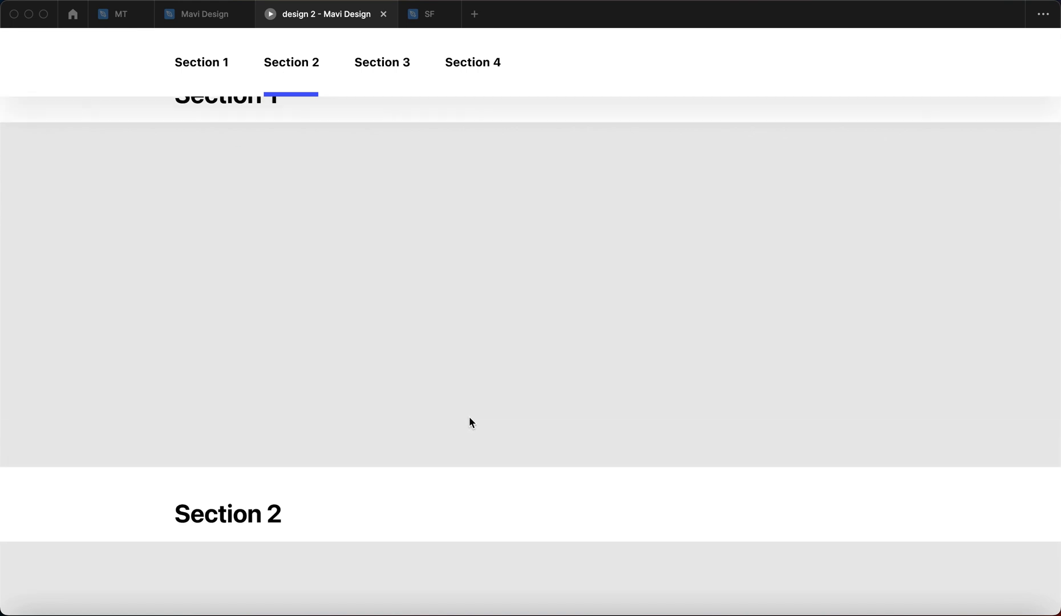
scroll(428, 284, up, 3)
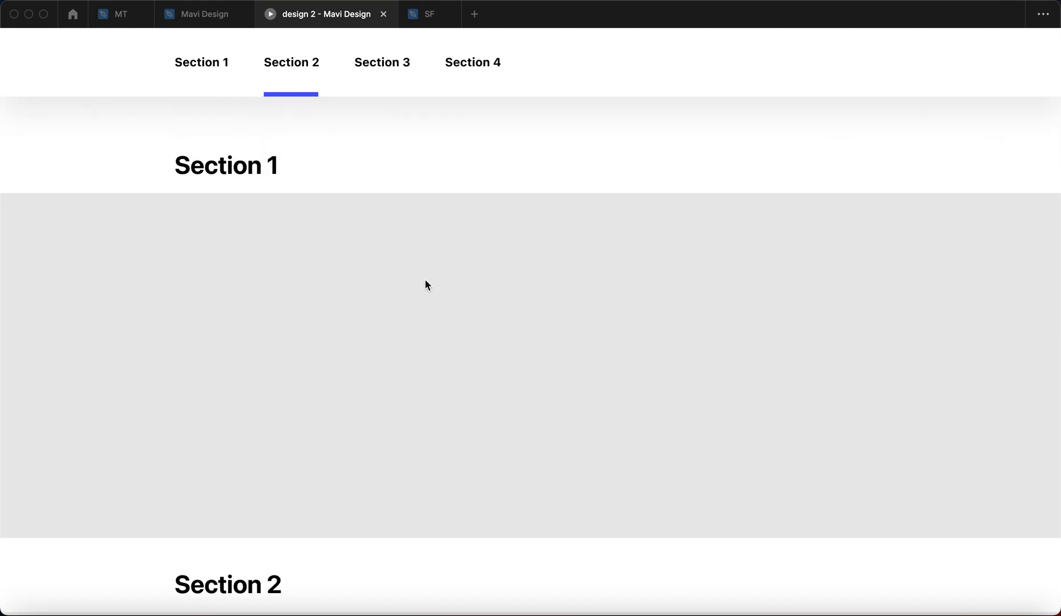
scroll(433, 372, down, 5)
scroll(433, 372, up, 15)
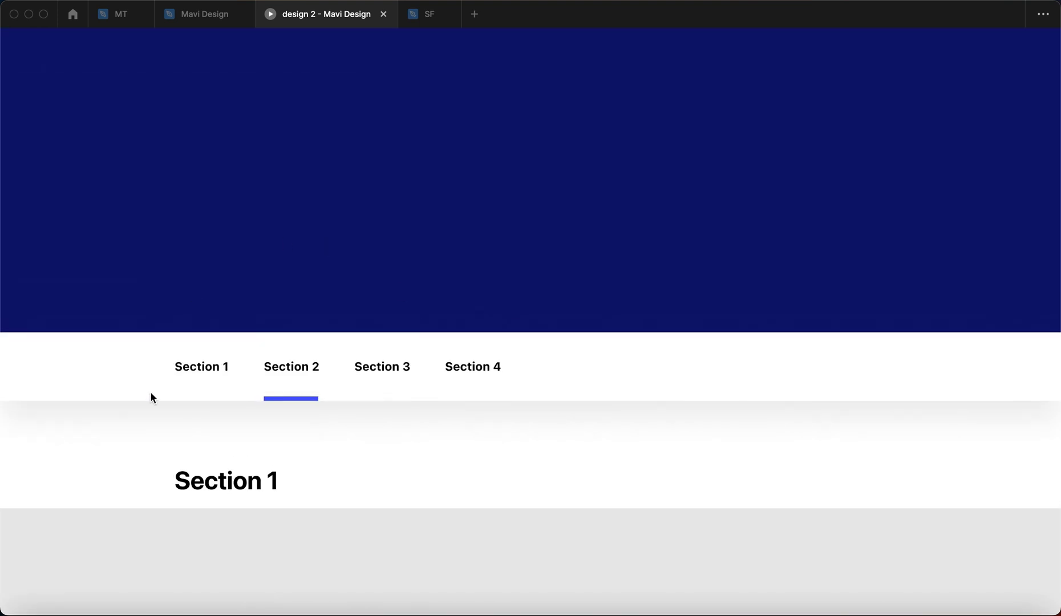
scroll(318, 465, down, 4)
scroll(399, 527, down, 3)
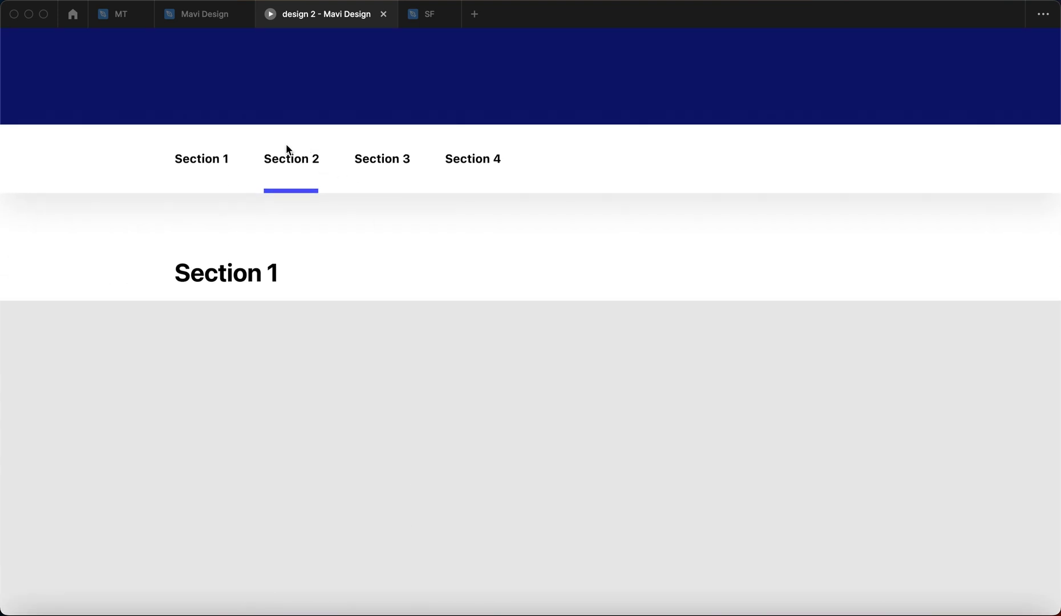
scroll(590, 438, down, 20)
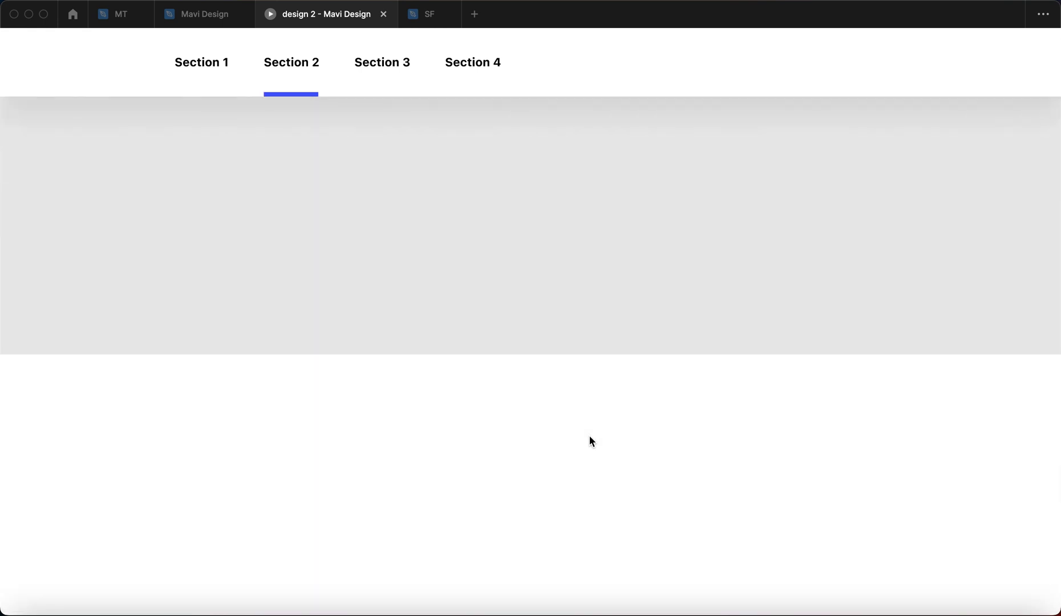
scroll(590, 438, up, 20)
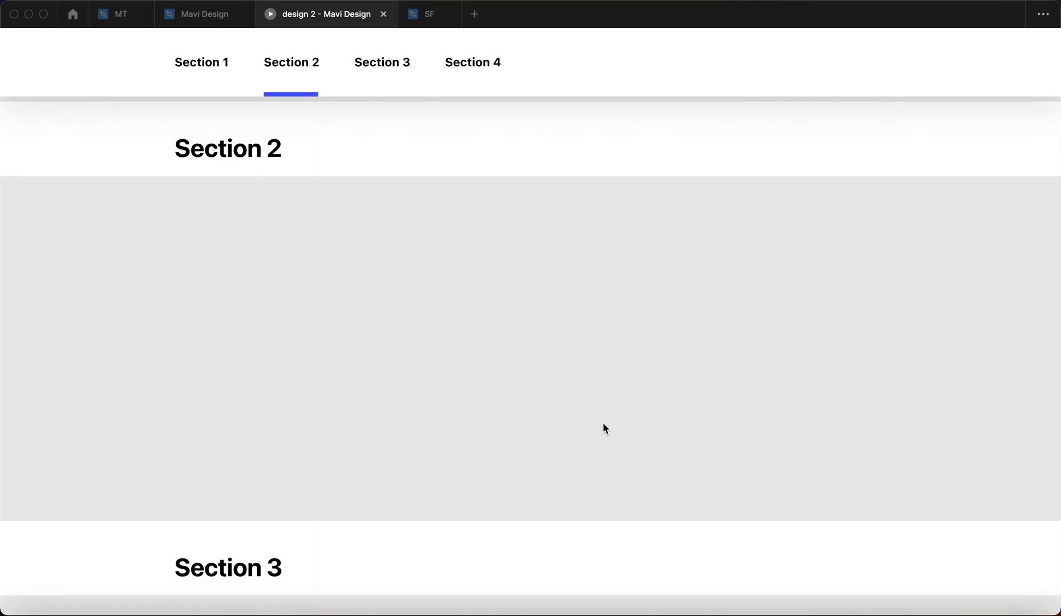
scroll(454, 494, up, 1)
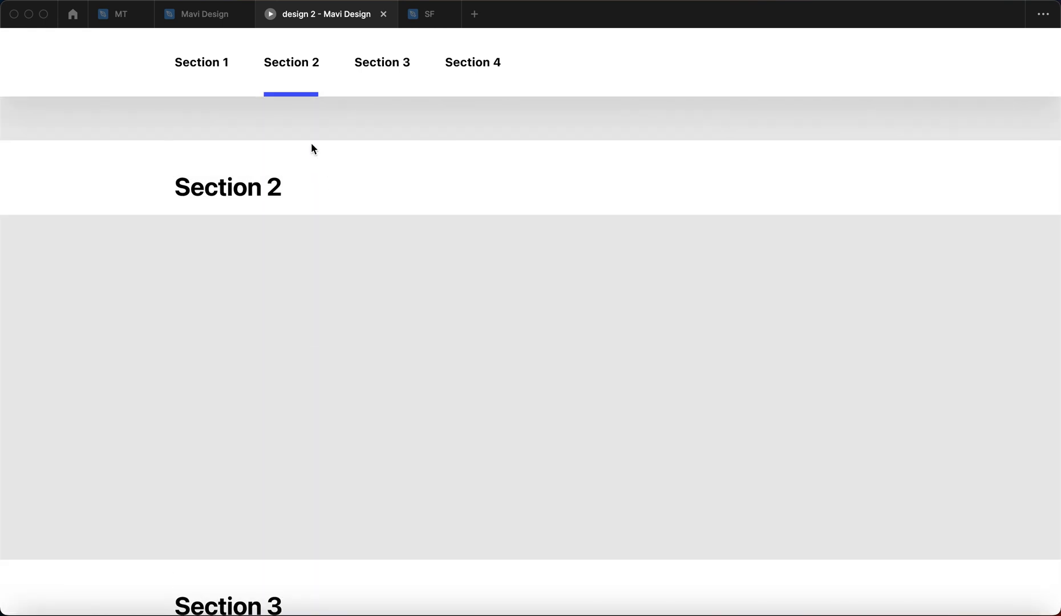
- Return to the design file and duplicate the screen 2 frame twice, placing the copies in a row beside it
click(206, 14)
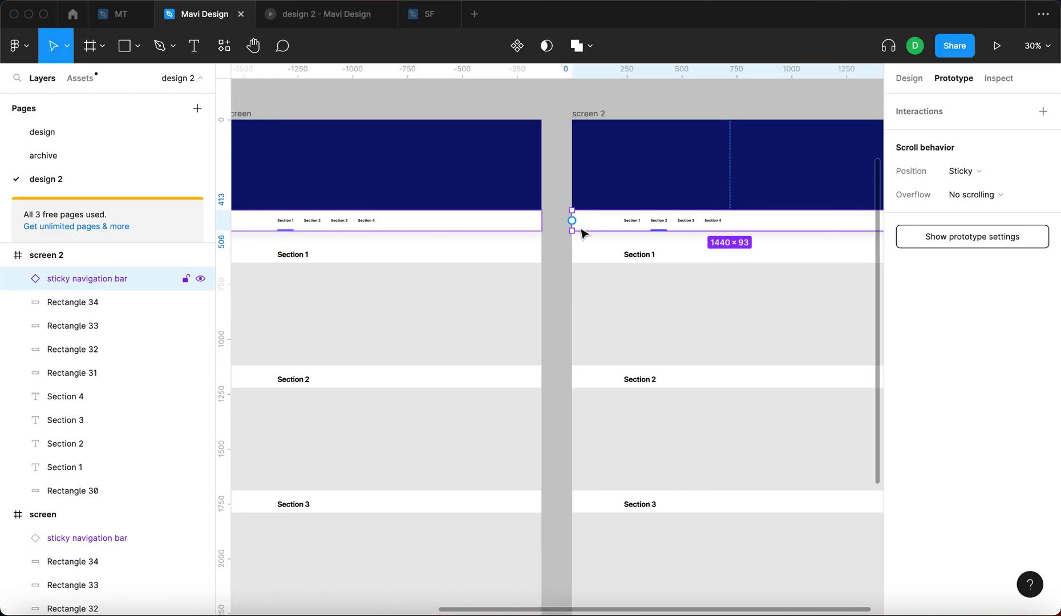
scroll(563, 261, down, 4)
scroll(563, 260, right, 2)
click(473, 151)
alt+drag(473, 151, 859, 151)
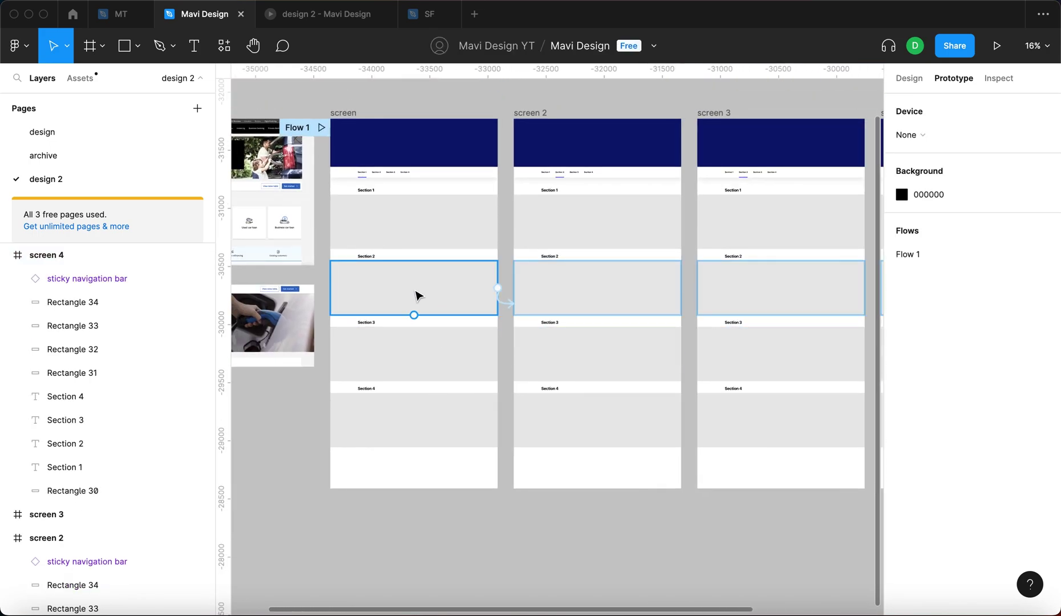
- Link the grey rectangles beneath Section 2 in screen 3 and screen 4 to screen 2
scroll(449, 324, up, 1)
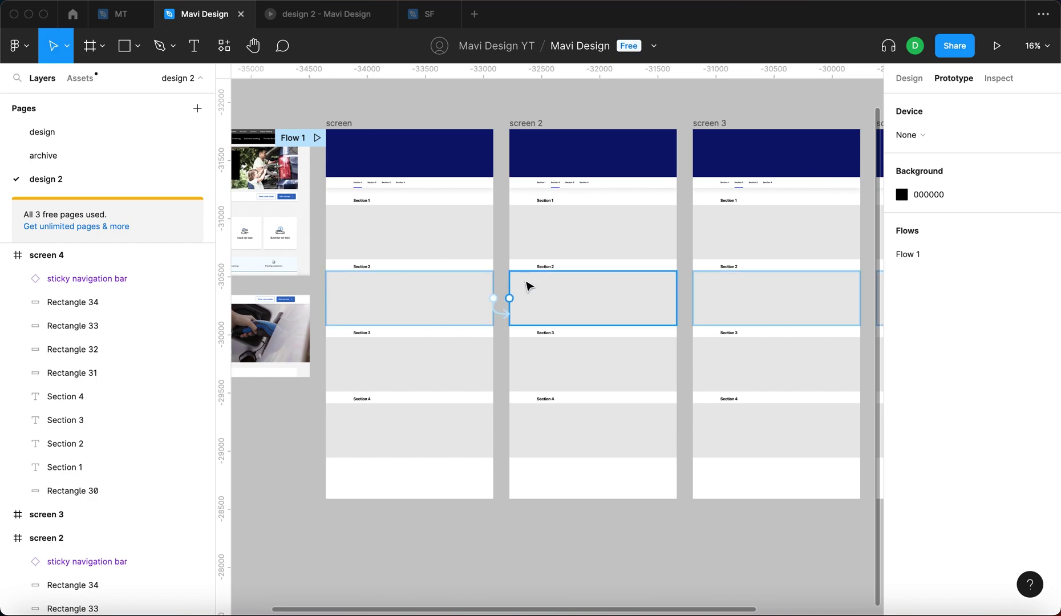
scroll(668, 211, right, 3)
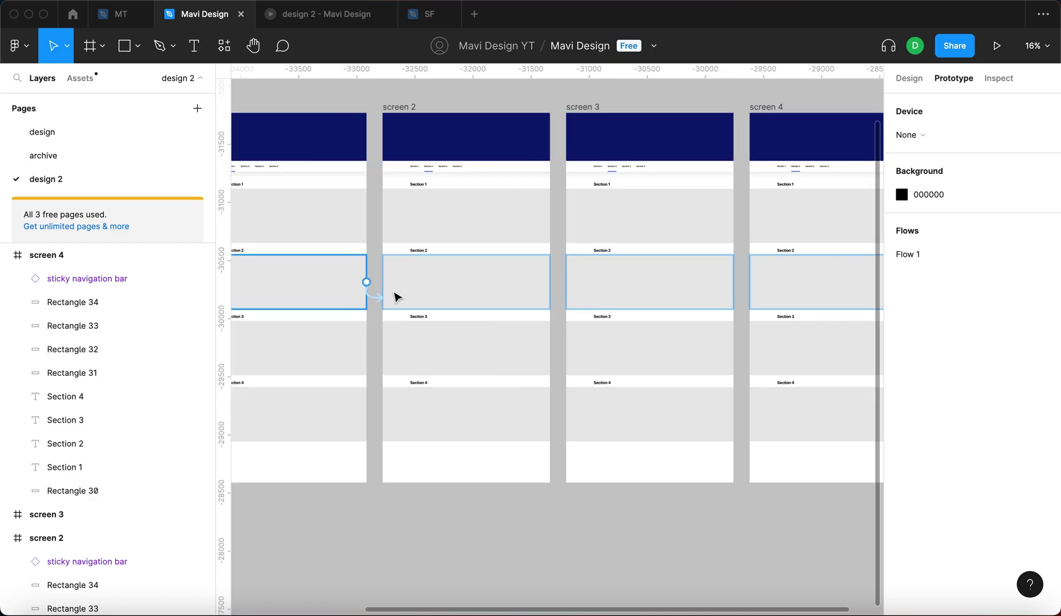
click(616, 287)
scroll(616, 287, down, 4)
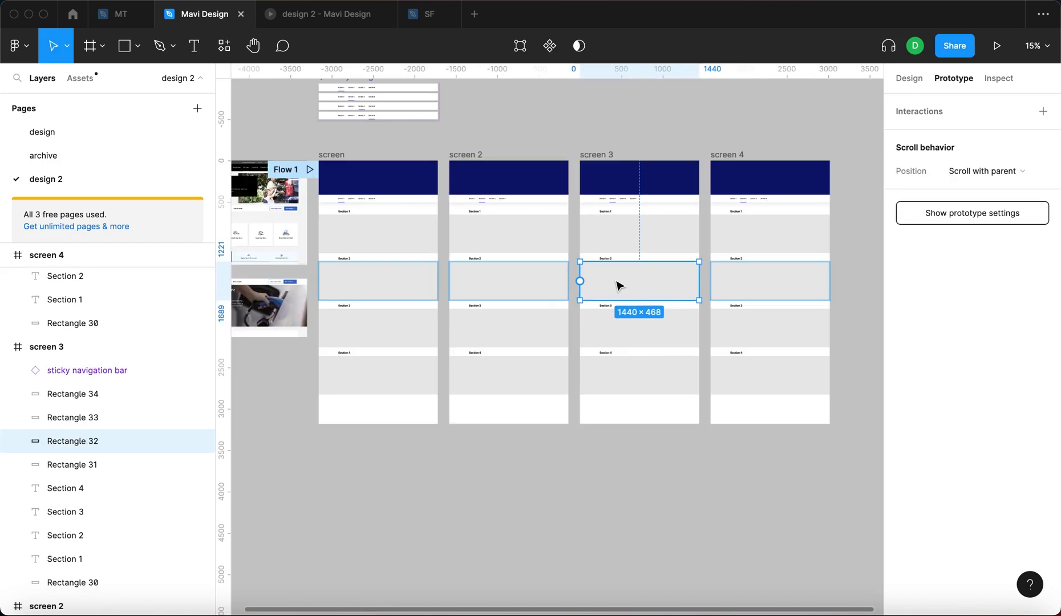
shift+click(716, 283)
scroll(546, 291, up, 5)
scroll(547, 290, up, 2)
scroll(713, 299, right, 3)
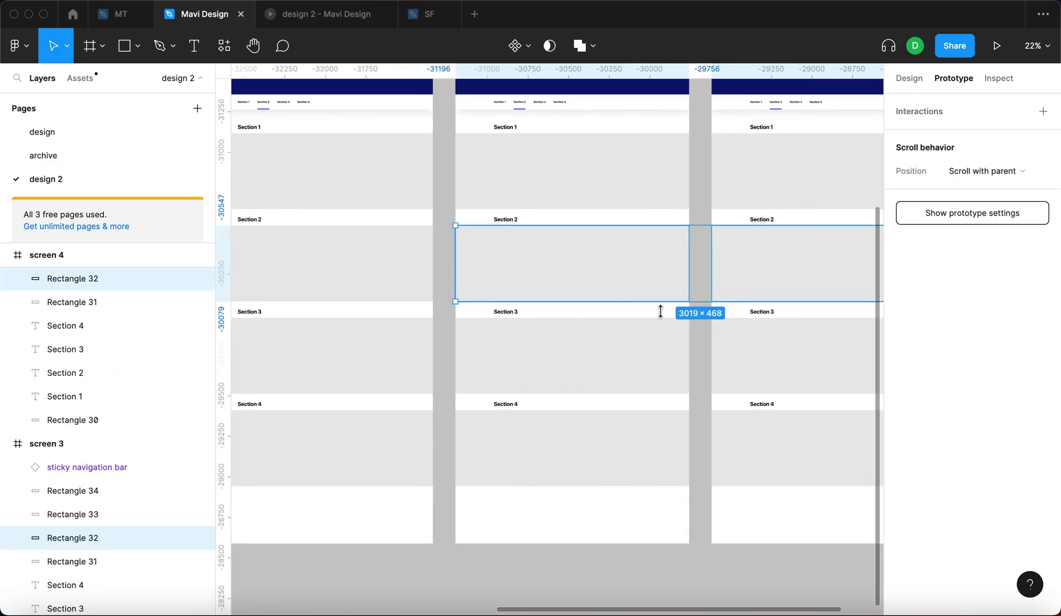
scroll(630, 265, down, 2)
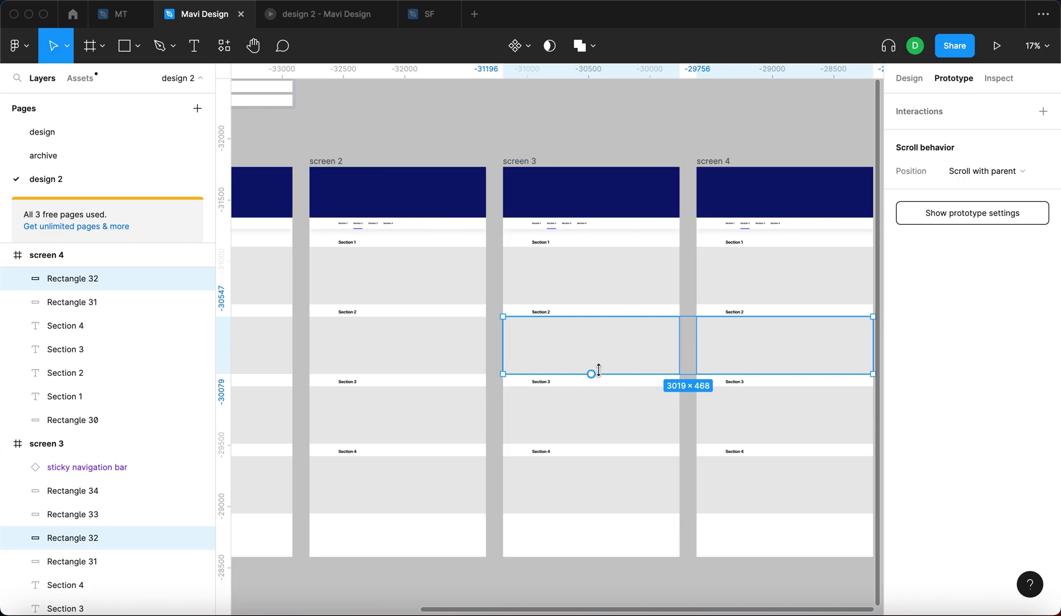
drag(592, 375, 471, 360)
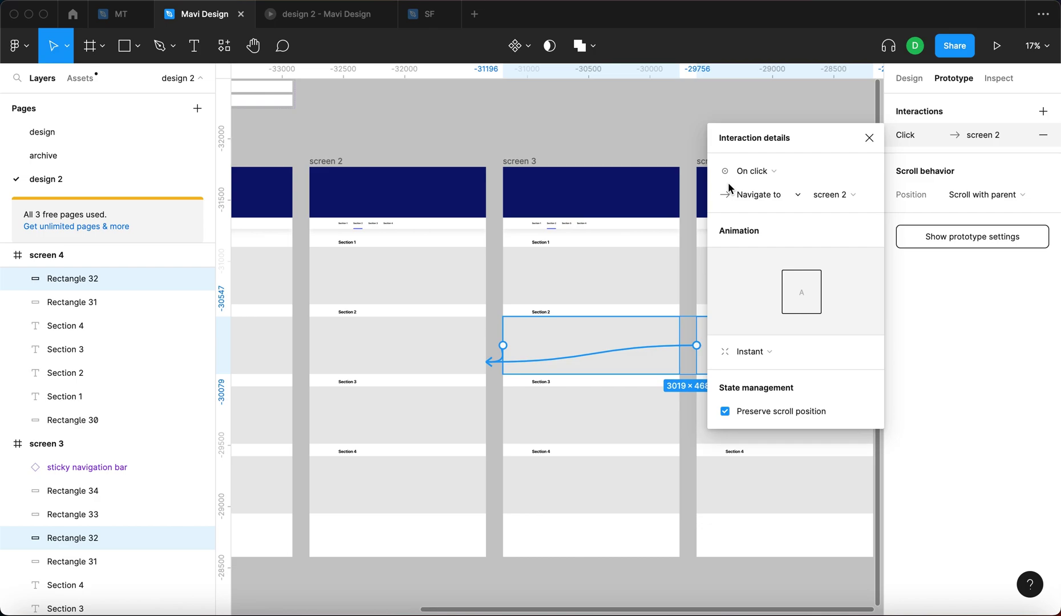
- Set the trigger of the two Section 2 rectangles' interaction to Mouse enter and close its details
click(753, 171)
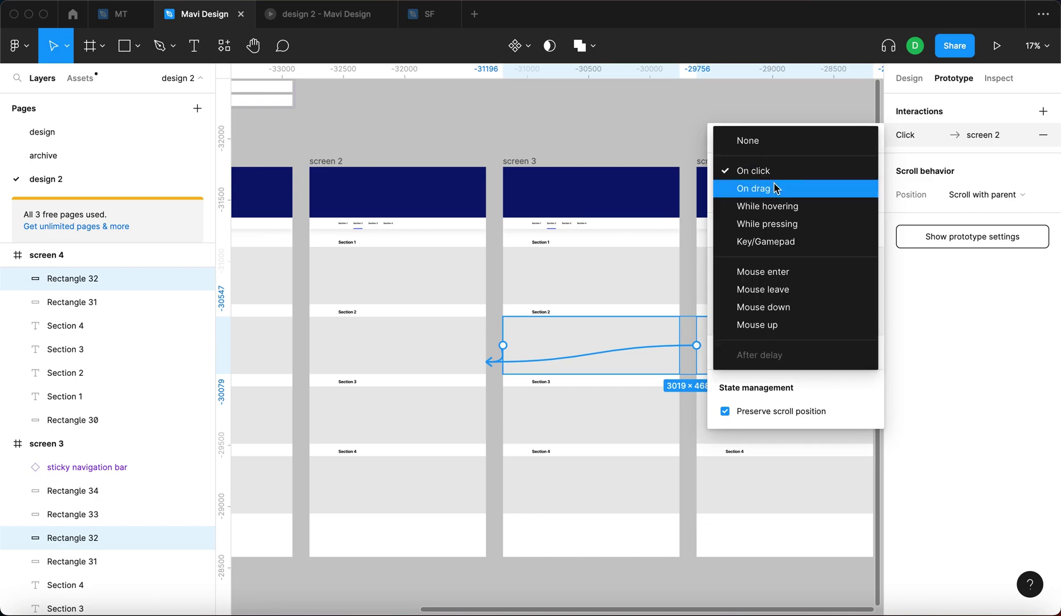
click(783, 272)
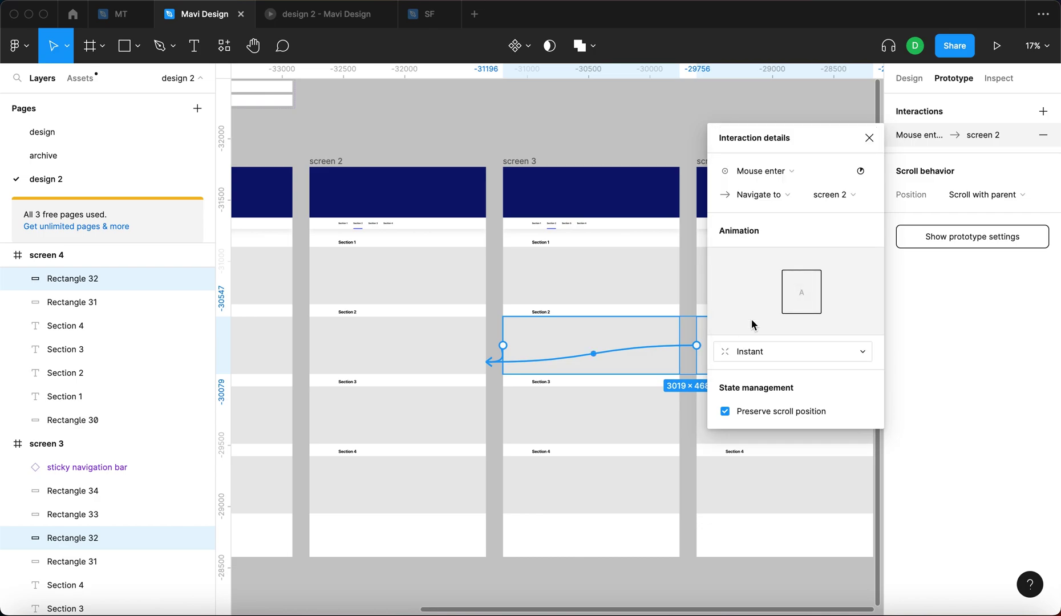
click(869, 139)
key(Escape)
- Link the grey rectangles beneath Section 1 in screens 2, 3 and 4 to the original screen with a Mouse enter trigger
scroll(656, 211, down, 3)
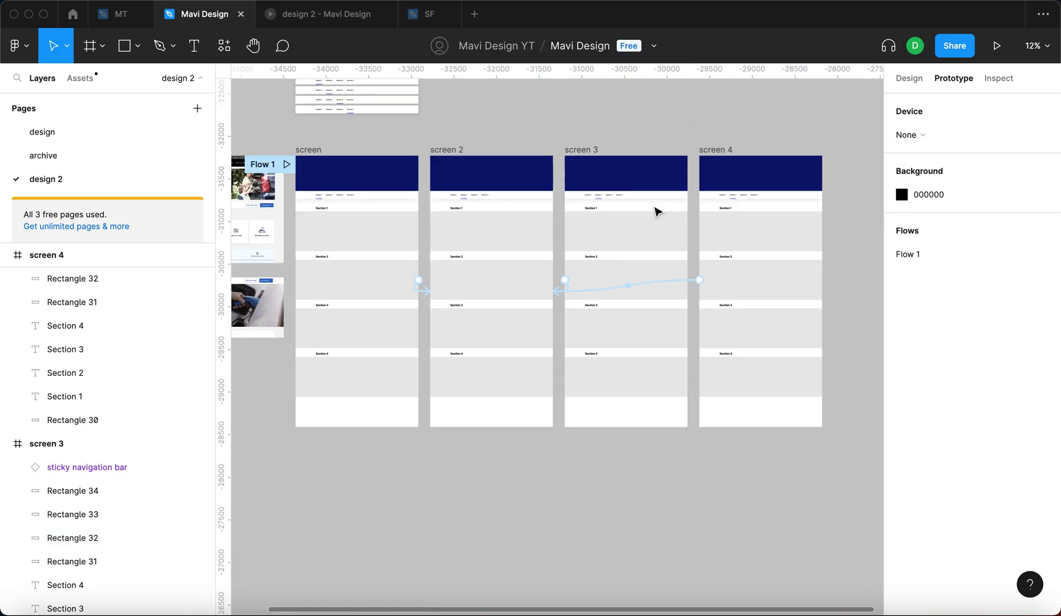
scroll(464, 237, up, 3)
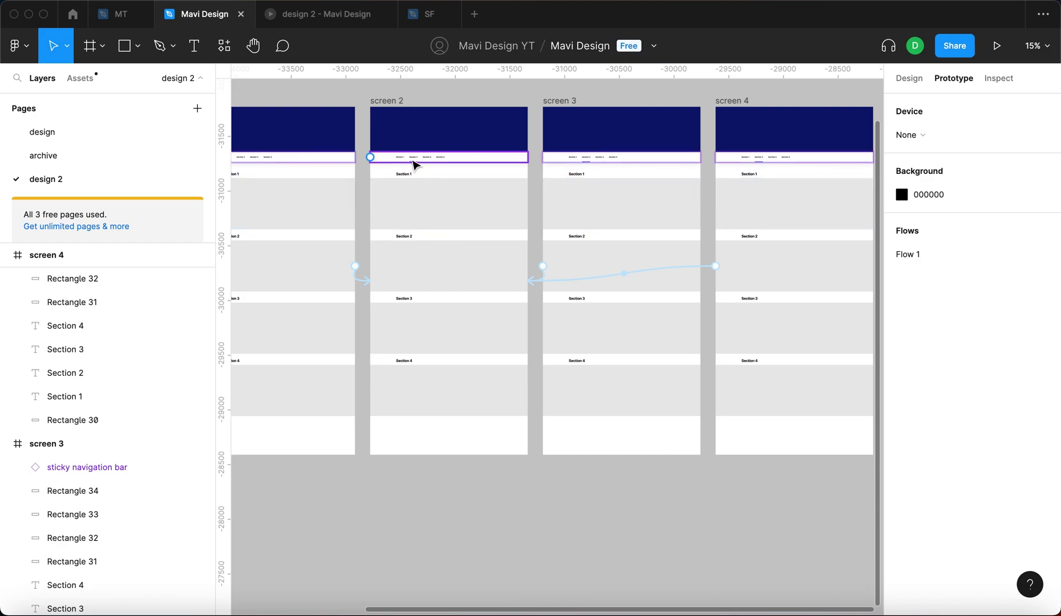
scroll(413, 165, up, 5)
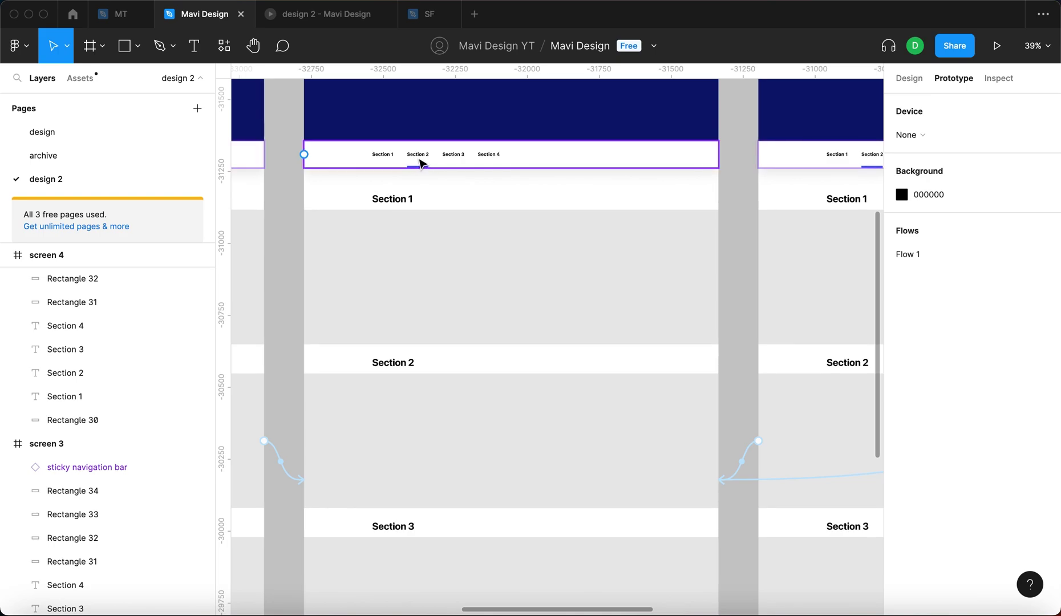
scroll(540, 286, down, 8)
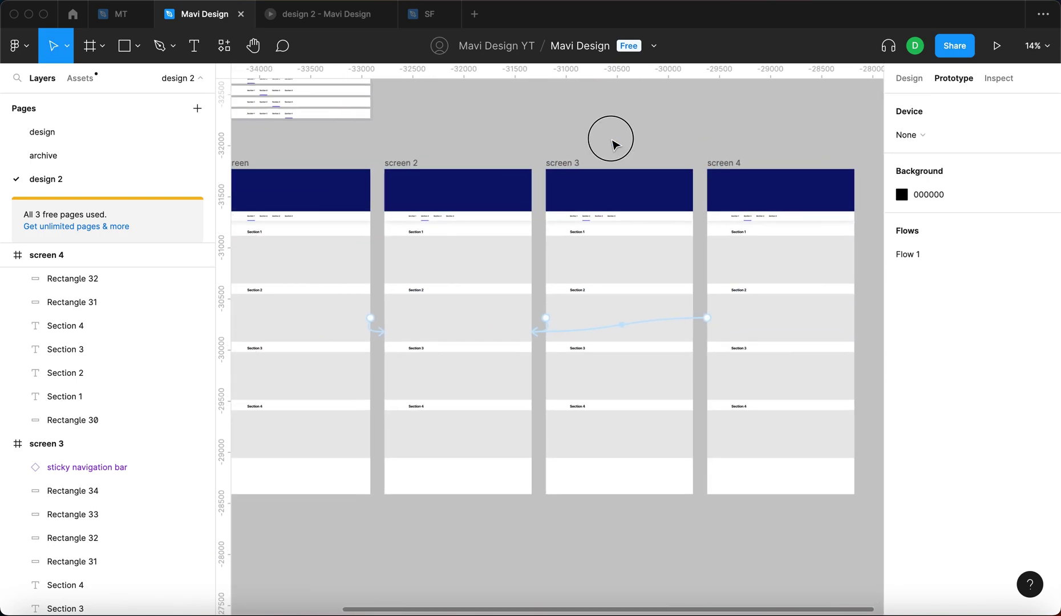
scroll(611, 144, left, 2)
click(371, 278)
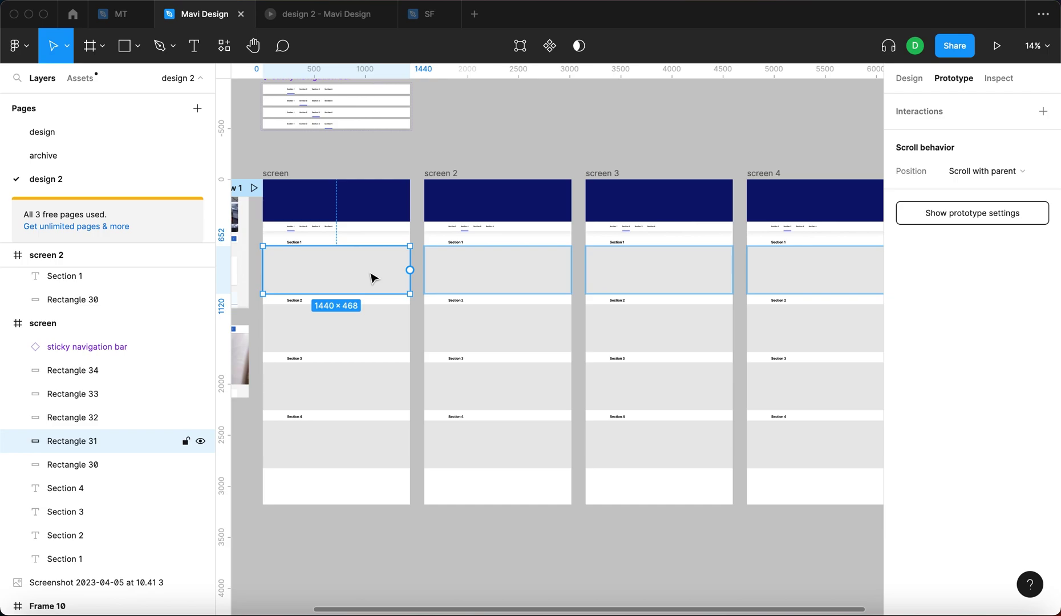
shift+click(457, 268)
shift+click(701, 275)
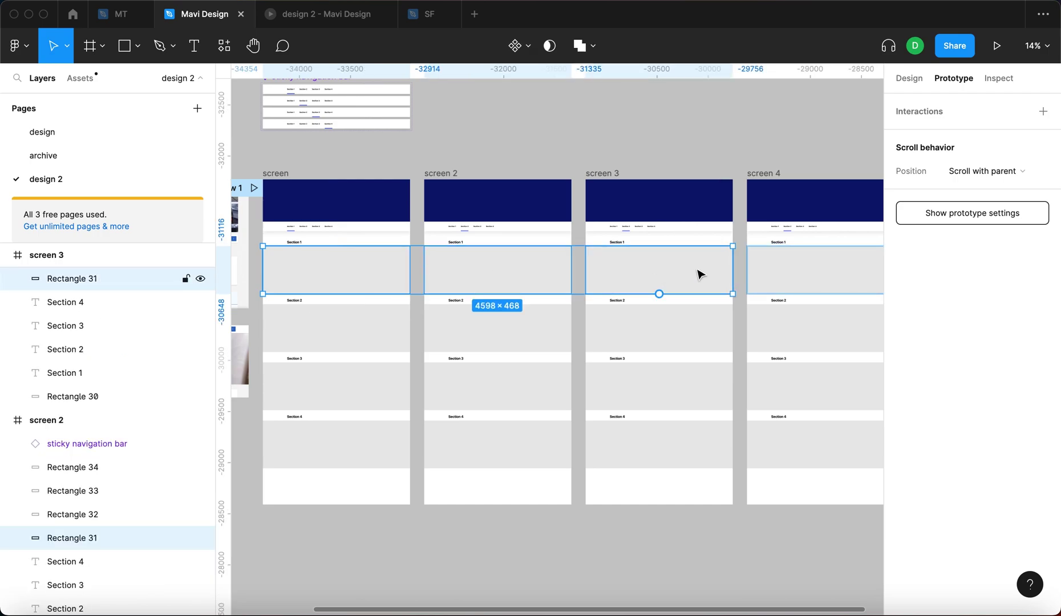
shift+click(802, 265)
mouse_move(571, 269)
mouse_down()
mouse_move(545, 253)
mouse_move(443, 240)
mouse_move(404, 270)
mouse_up()
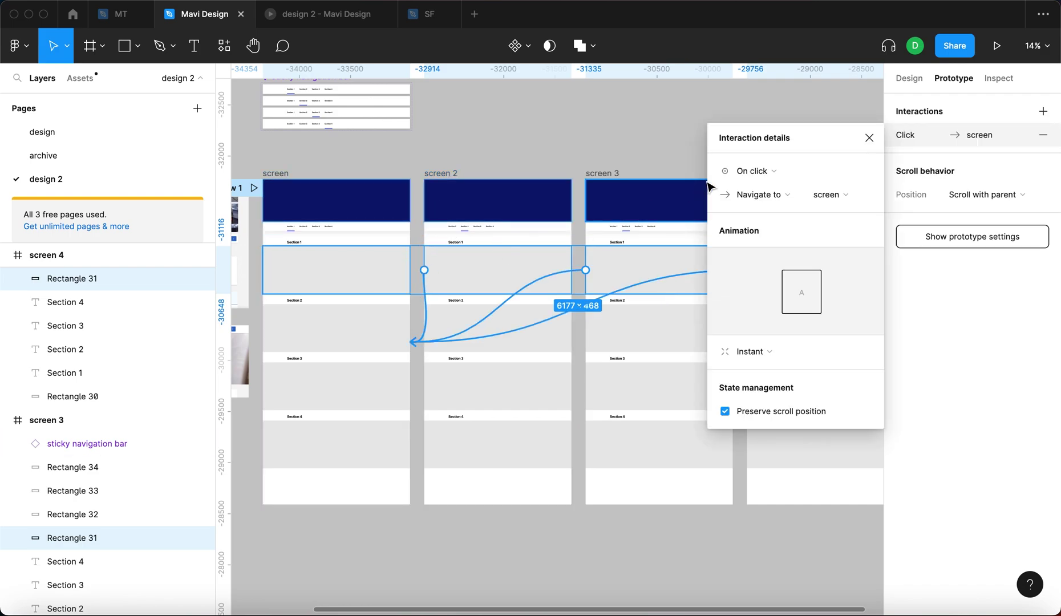
click(752, 171)
click(783, 276)
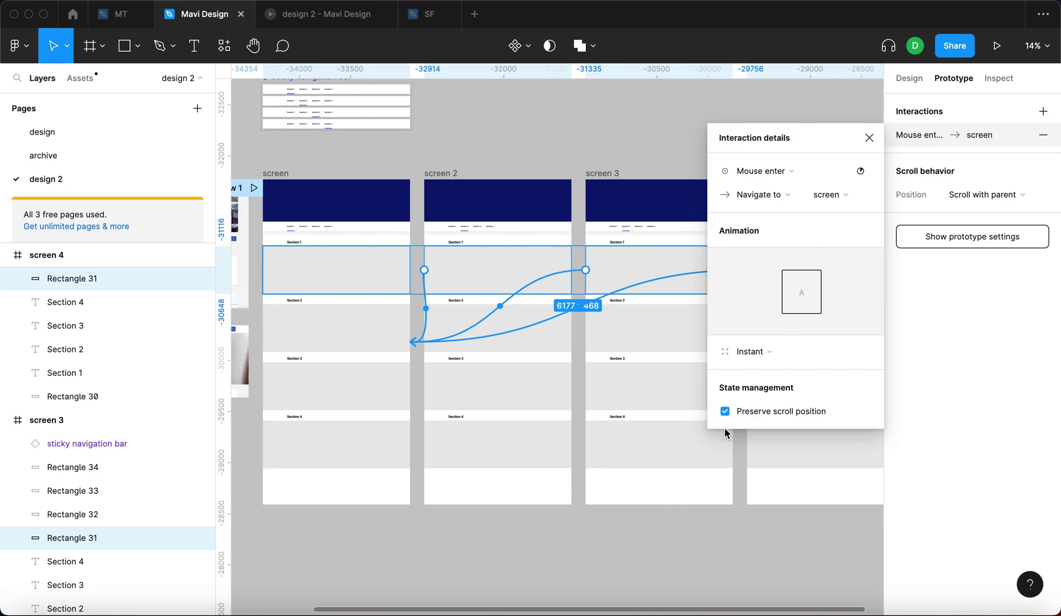
- Link the grey rectangles beneath Section 3 across the four screens to screen 3 with a Mouse enter trigger and Navigate to action
click(488, 393)
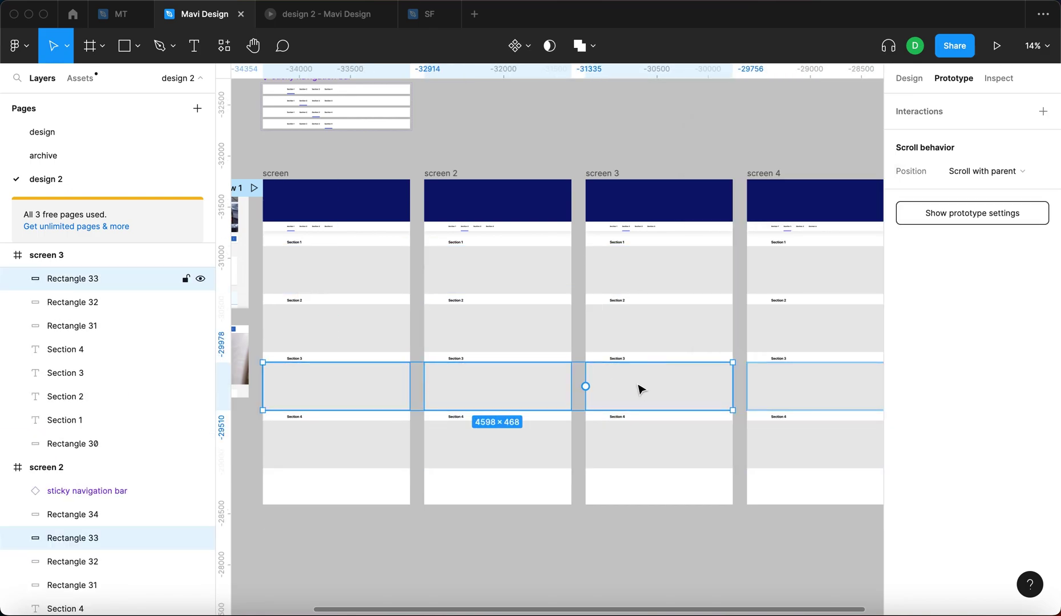
drag(798, 369, 776, 312)
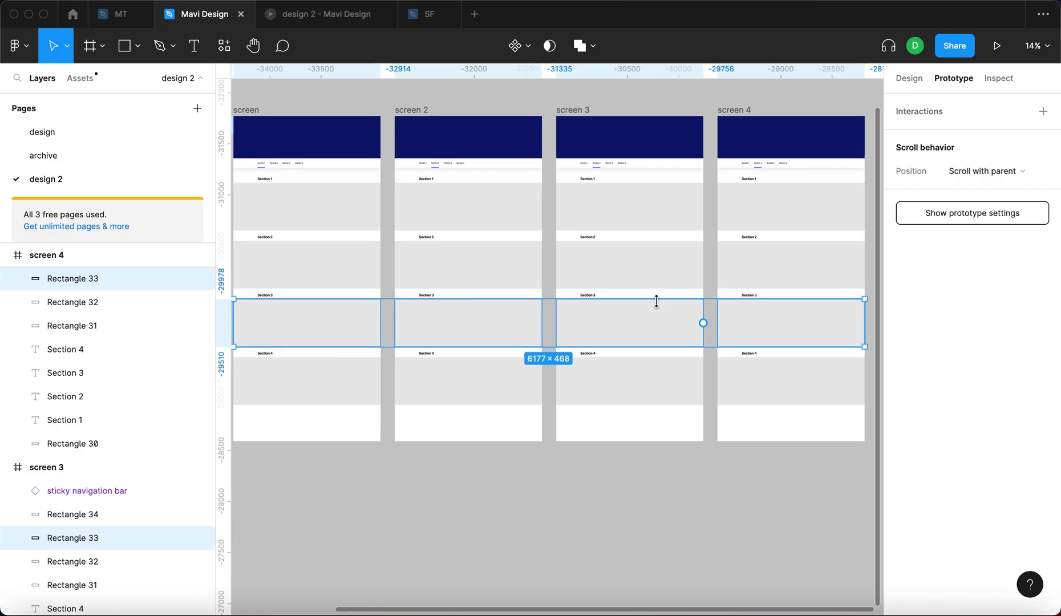
drag(542, 323, 562, 276)
click(770, 172)
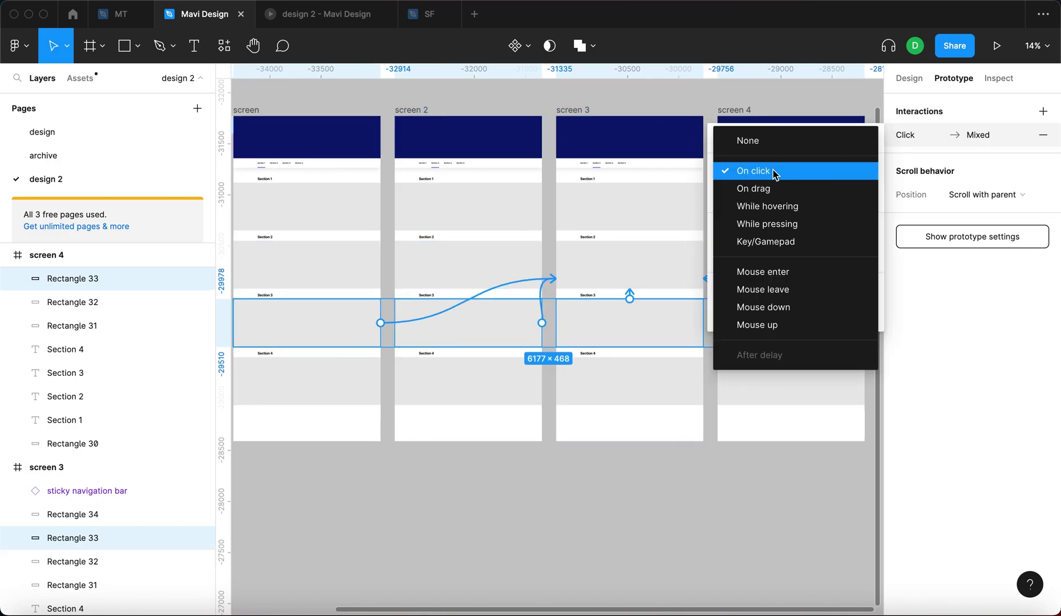
click(790, 272)
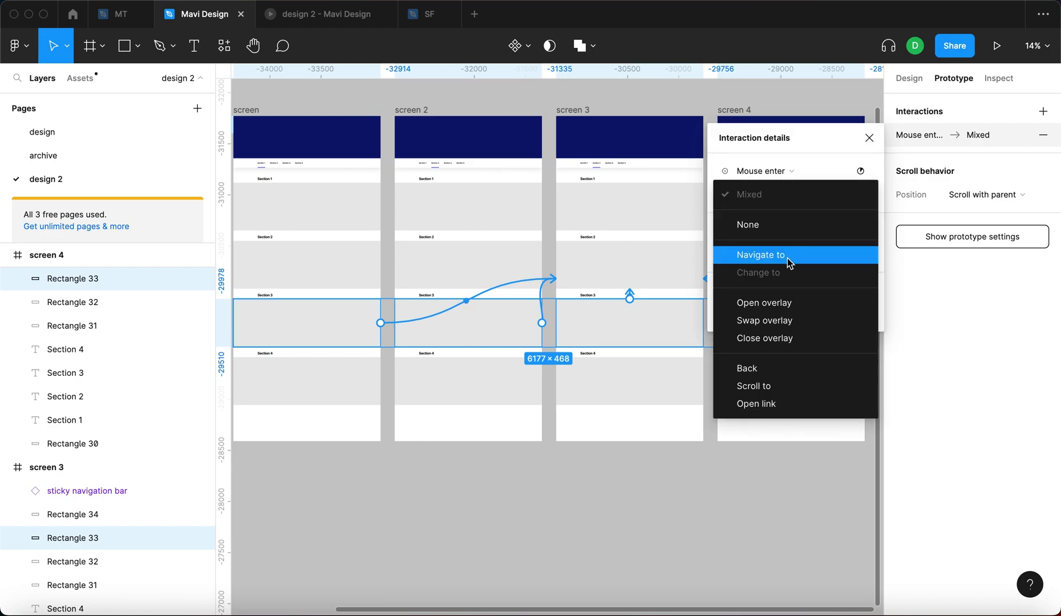
click(787, 254)
click(826, 193)
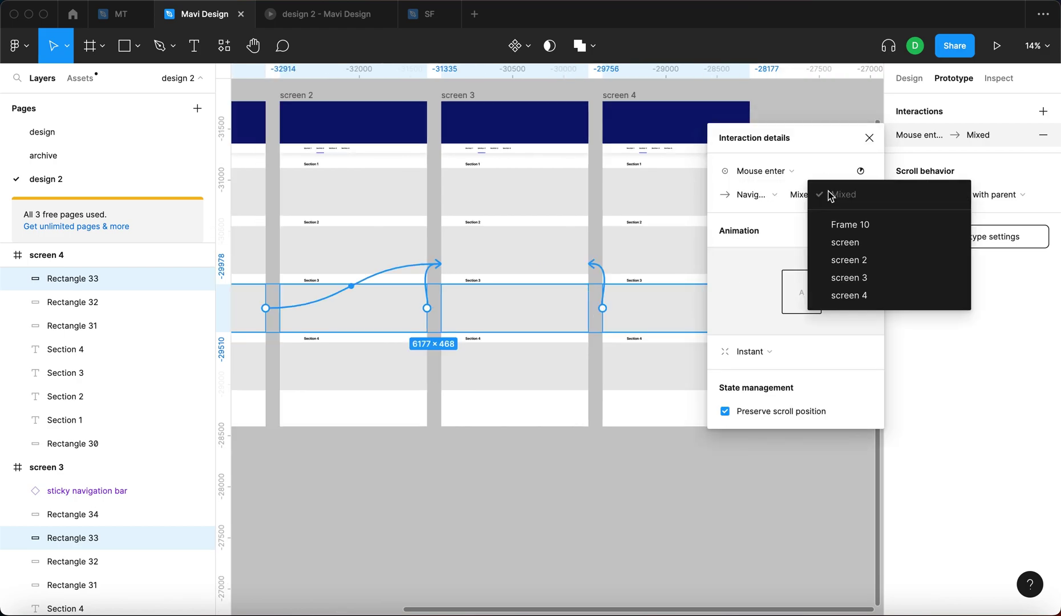
click(848, 278)
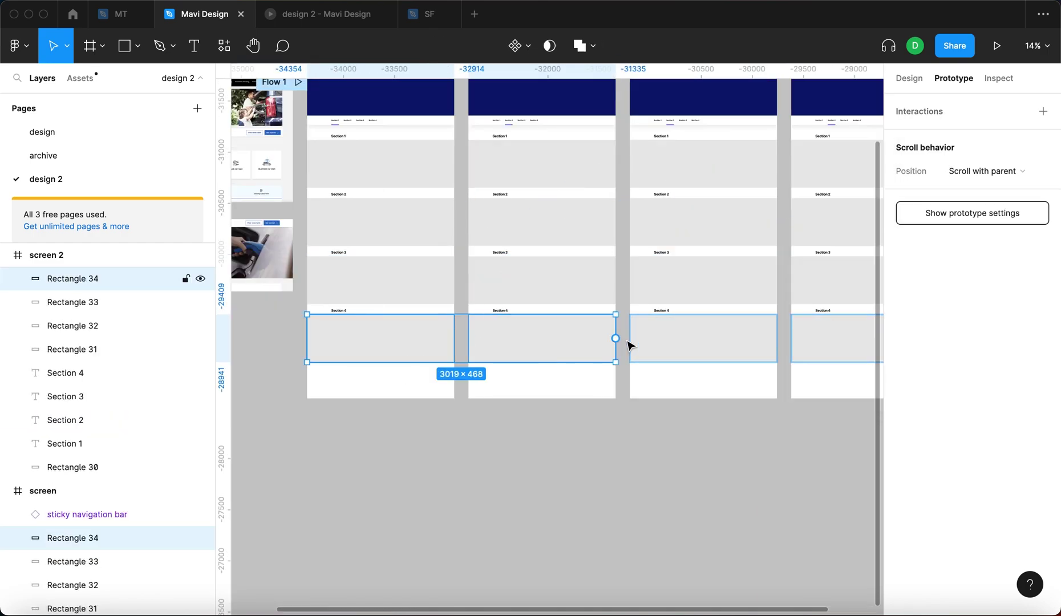
- Link the grey rectangles beneath Section 4 across the screens to screen 4 with a Mouse enter trigger and close the interaction details
shift+click(633, 342)
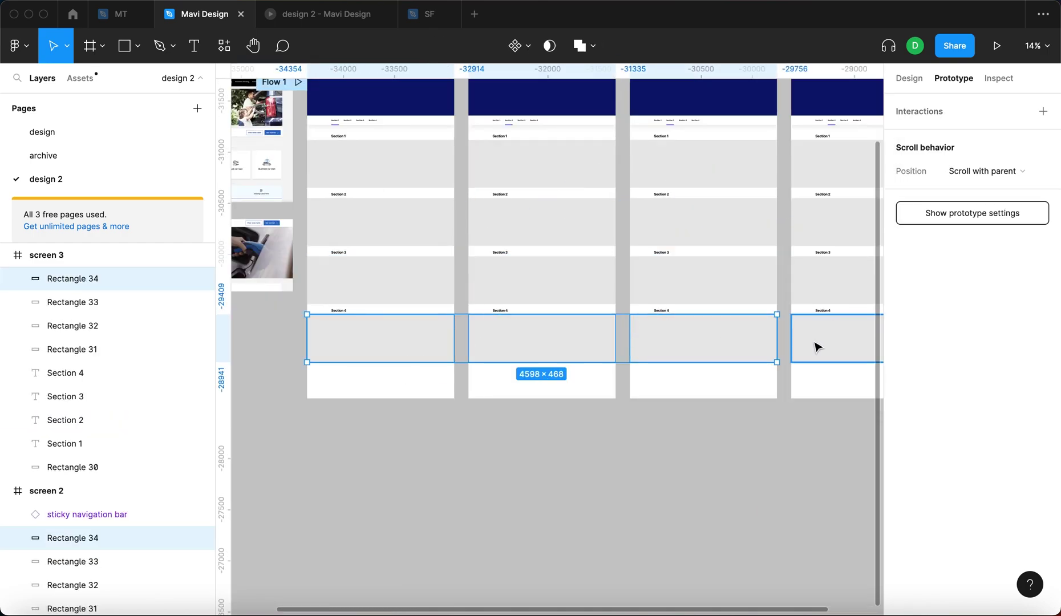
shift+click(817, 346)
scroll(634, 360, right, 3)
drag(444, 318, 646, 309)
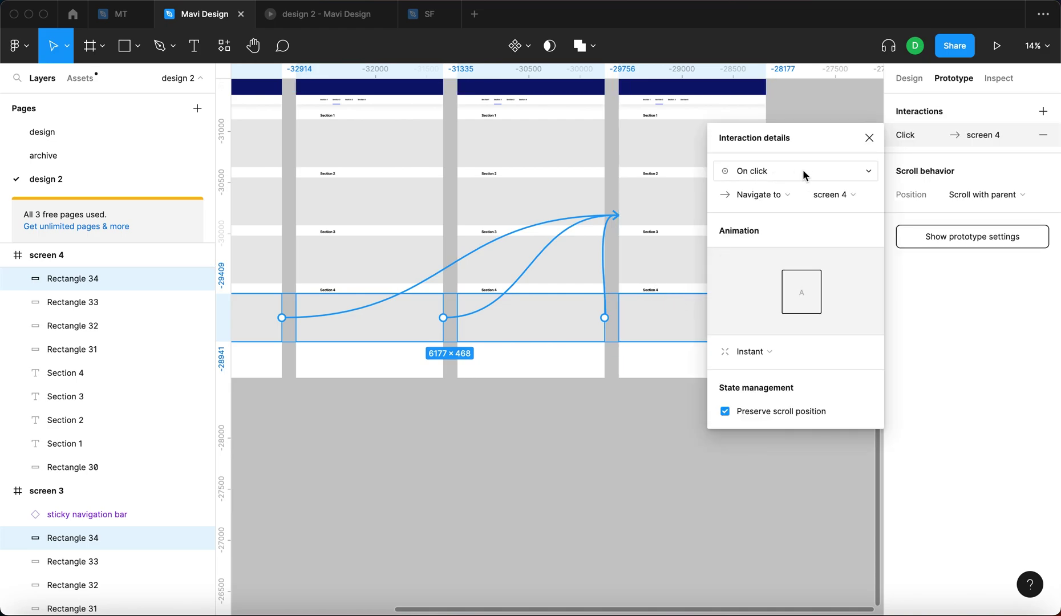
click(775, 171)
click(786, 271)
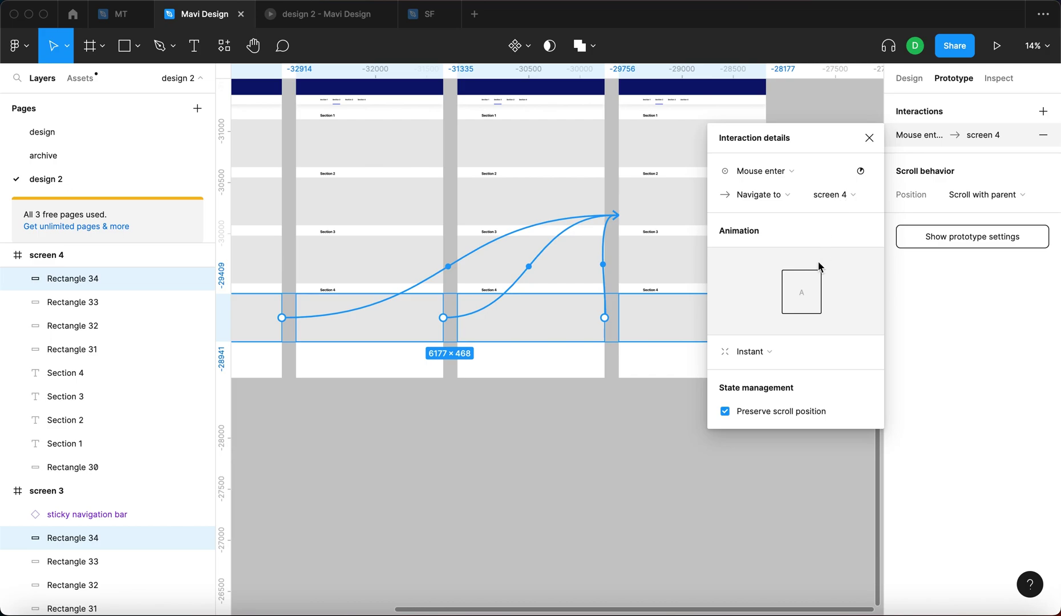
click(869, 137)
click(846, 135)
- Leave prototype editing and switch the sticky navigation bar in screen 3 to Variant3
scroll(847, 137, up, 2)
scroll(847, 137, left, 2)
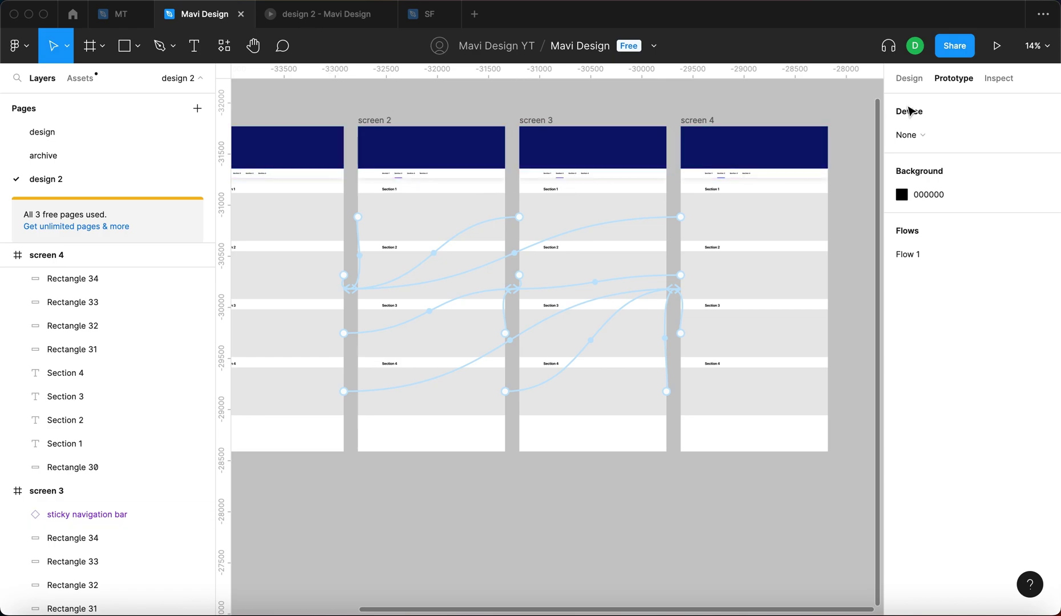
click(909, 80)
click(634, 174)
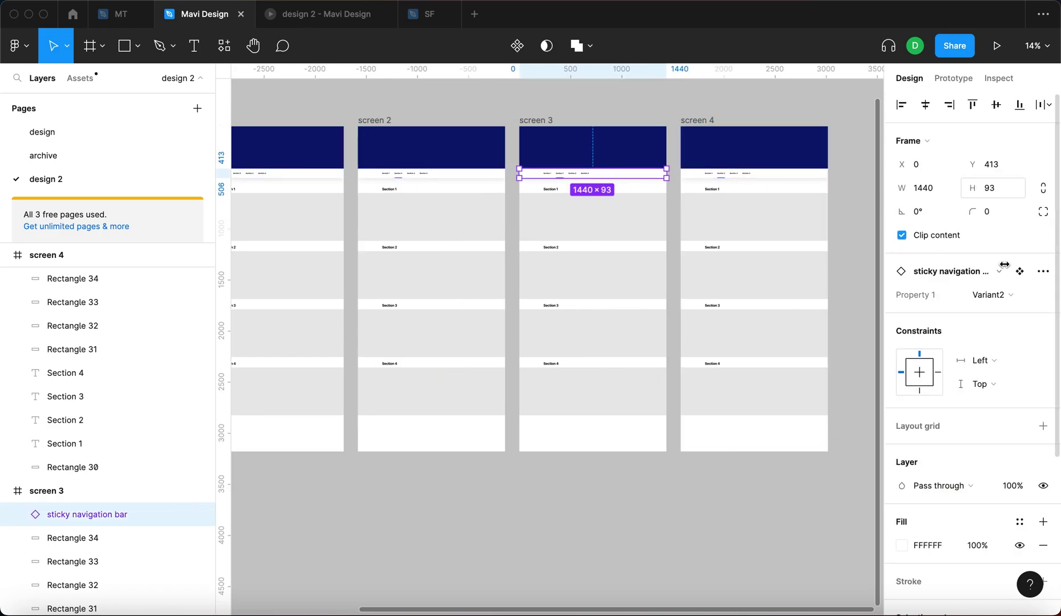
click(996, 293)
click(984, 312)
- Switch the sticky navigation bar in screen 4 to the variant with Section 4 underlined, then deselect it
click(775, 180)
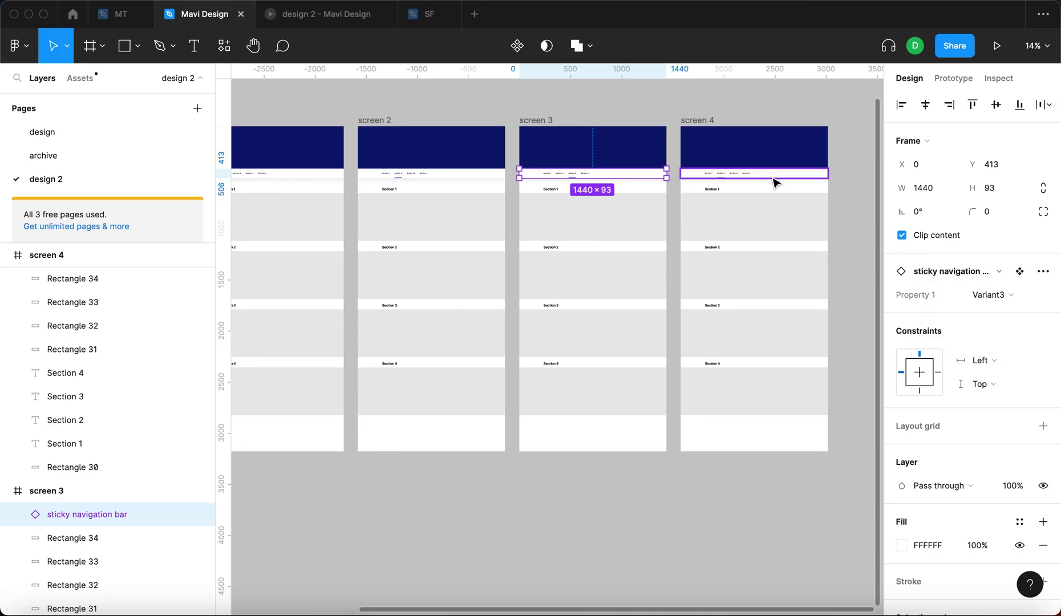
click(998, 296)
click(986, 330)
click(851, 313)
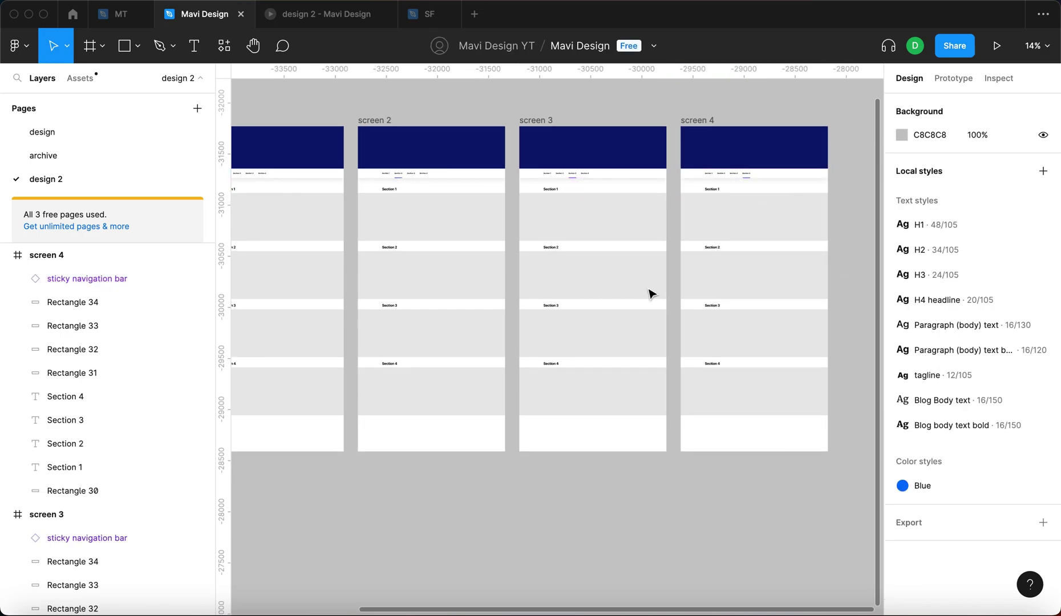
- Check which section is underlined in the sticky navigation bar of each screen, from screen 4 back to the original
scroll(724, 159, up, 5)
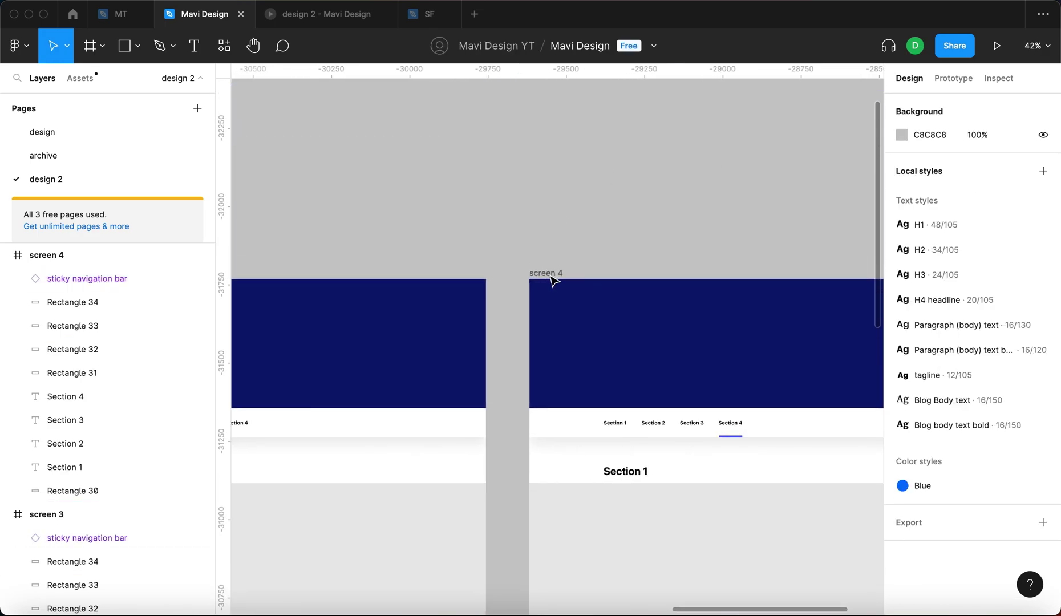
scroll(573, 318, left, 7)
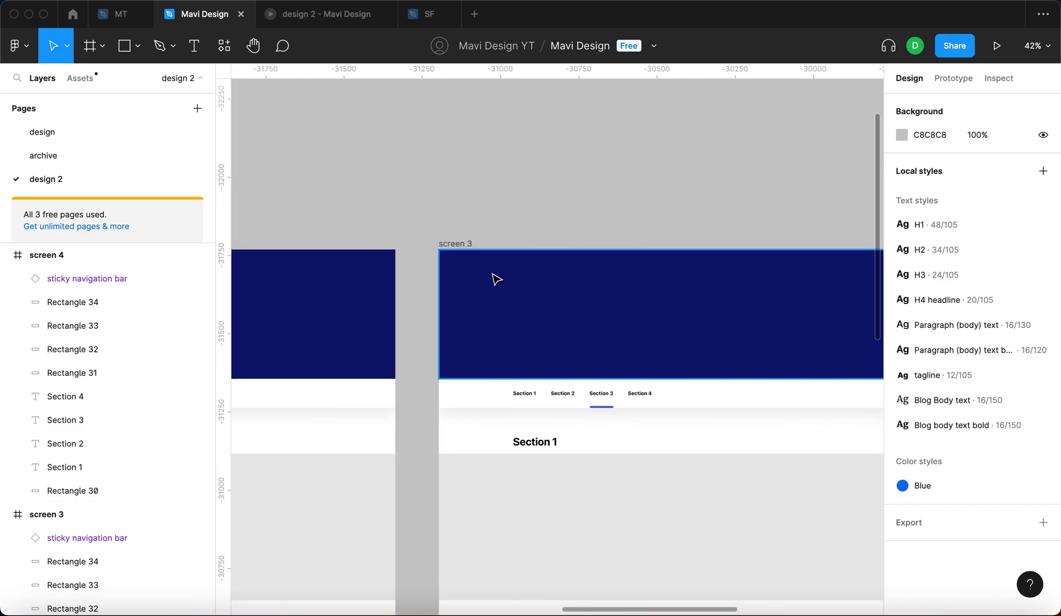
scroll(644, 398, left, 5)
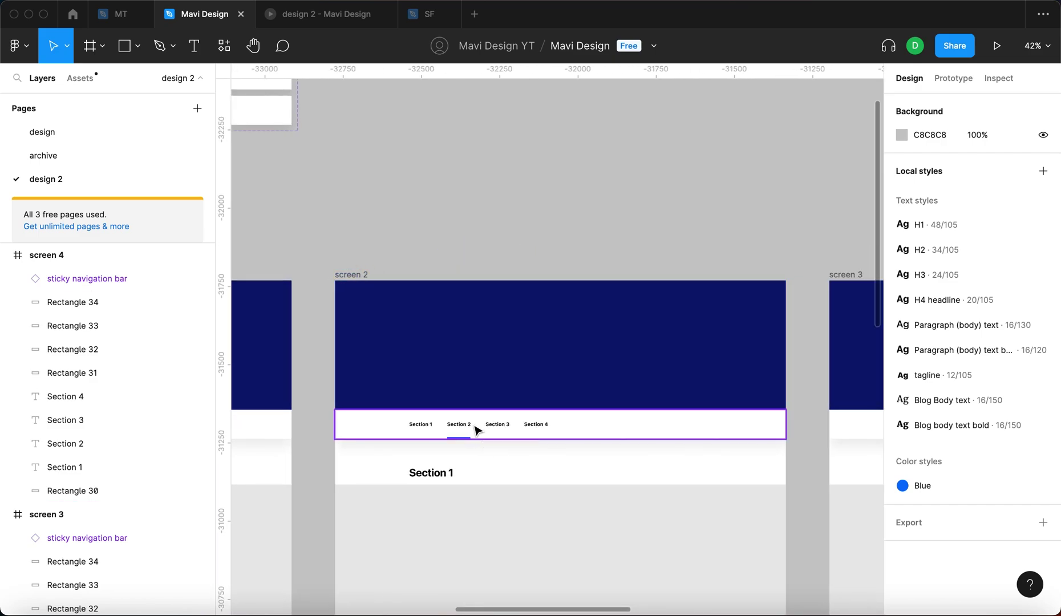
scroll(407, 310, left, 10)
scroll(514, 248, down, 3)
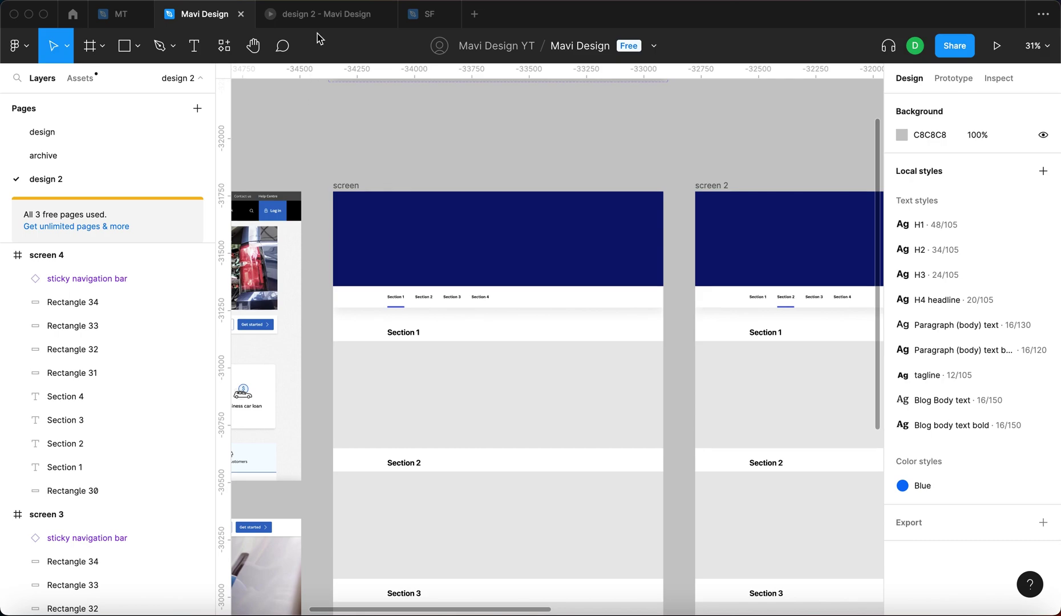
- Switch to the running prototype and test the navigation bar's active section while scrolling from Section 1 down to Section 4
click(320, 14)
scroll(458, 198, down, 10)
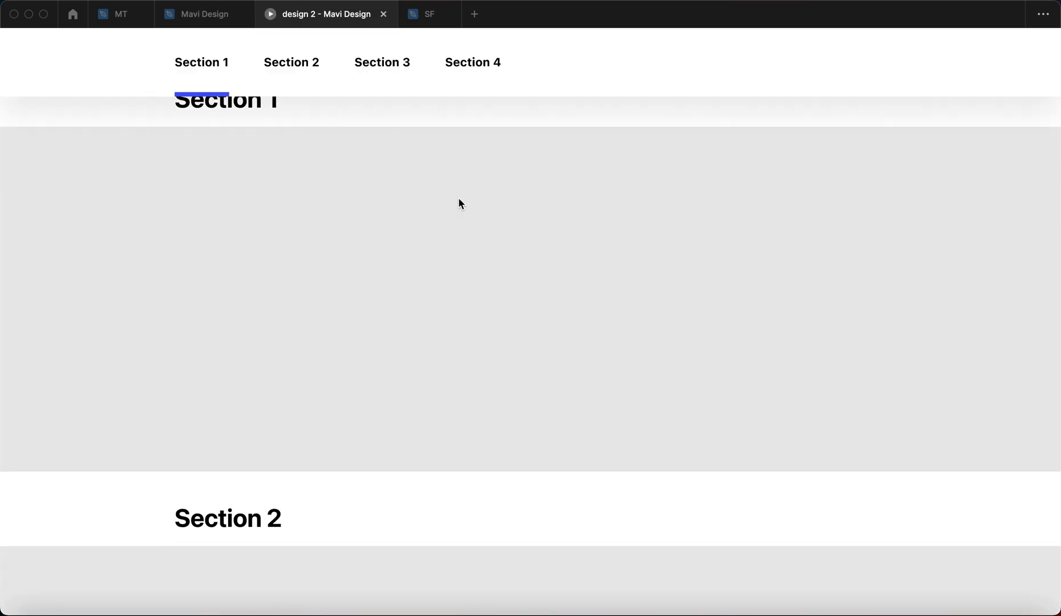
scroll(578, 269, down, 5)
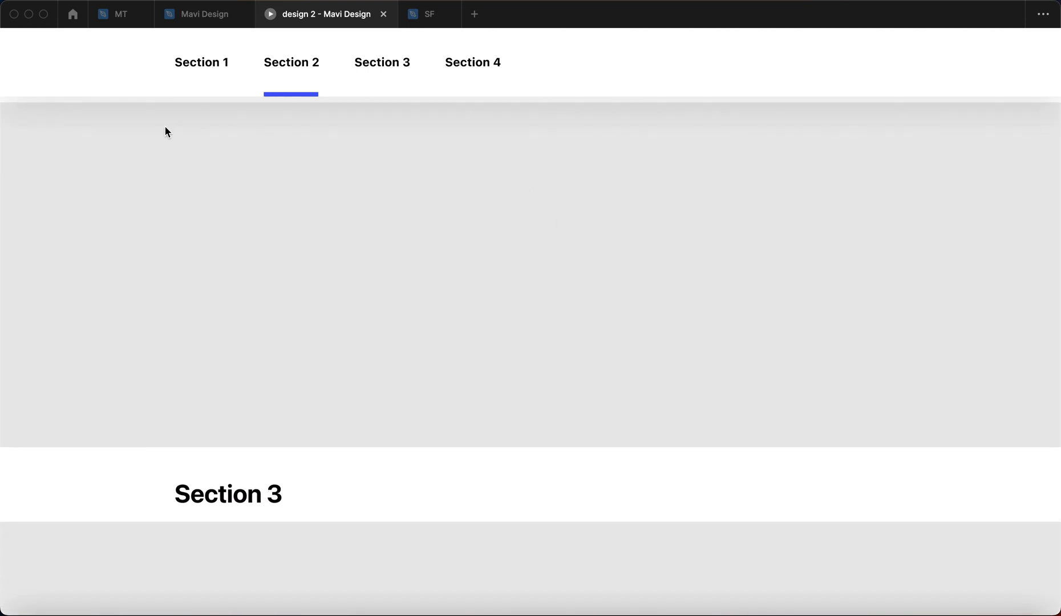
scroll(509, 288, down, 5)
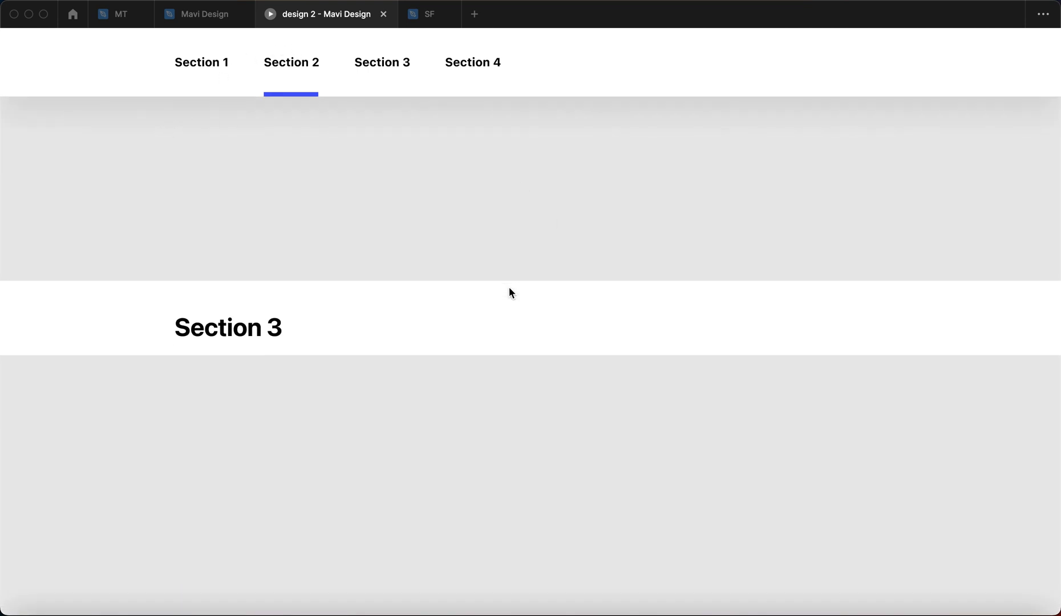
scroll(707, 444, down, 10)
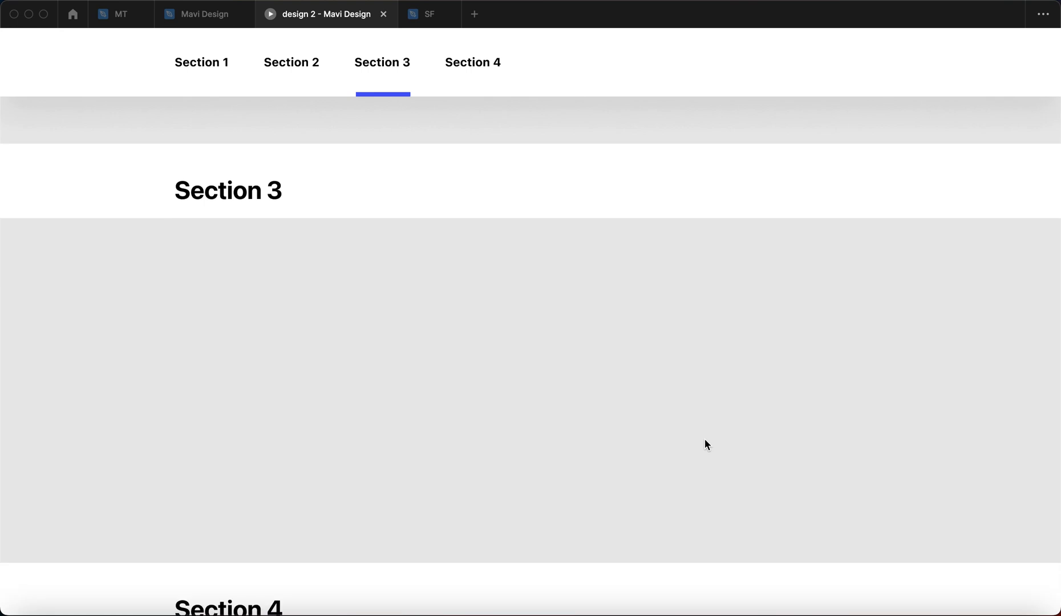
scroll(705, 439, down, 6)
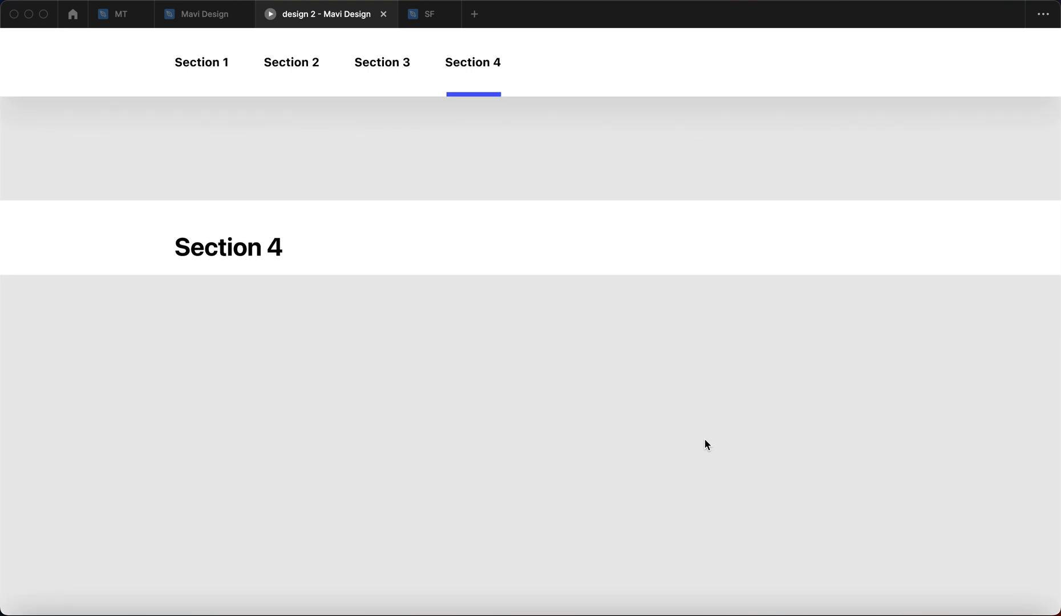
- Scroll back and forth between the prototype's sections to test how the active section responds in both directions
scroll(717, 384, up, 8)
scroll(716, 385, up, 10)
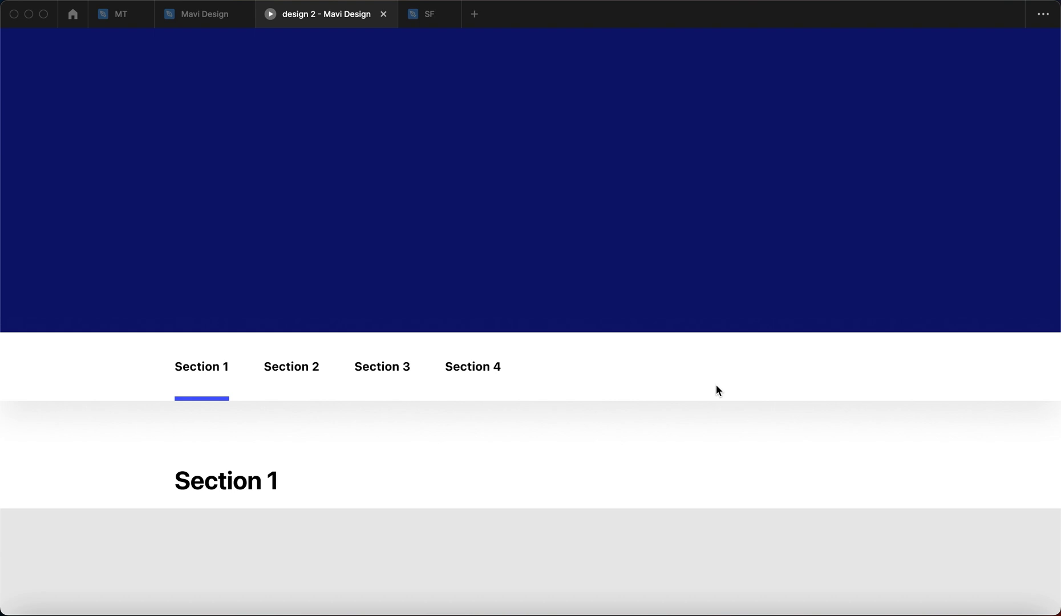
scroll(717, 386, down, 5)
scroll(716, 386, down, 10)
scroll(716, 385, up, 8)
click(602, 211)
scroll(611, 228, up, 3)
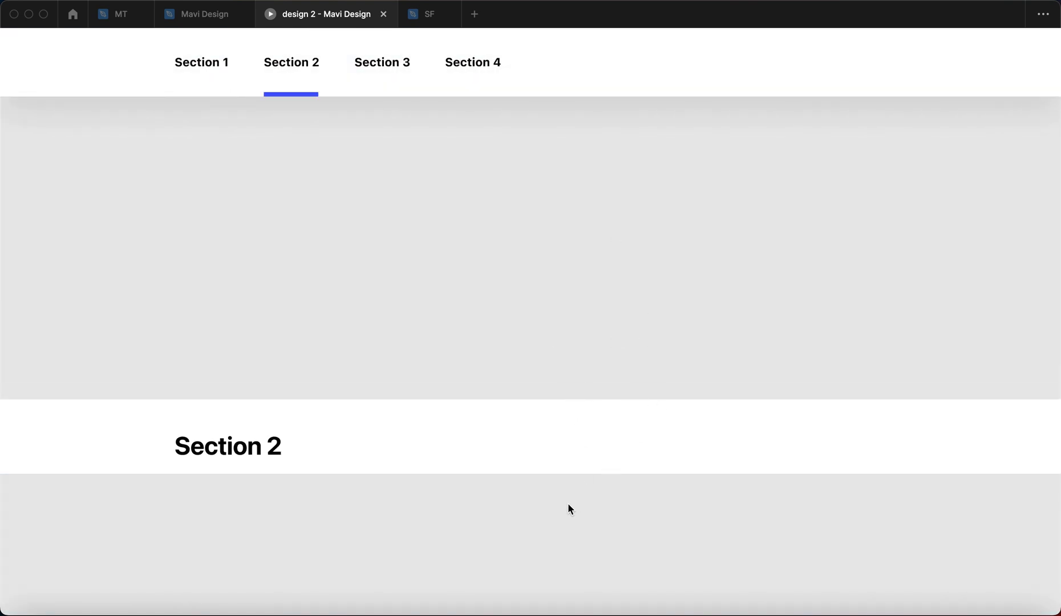
scroll(587, 520, down, 4)
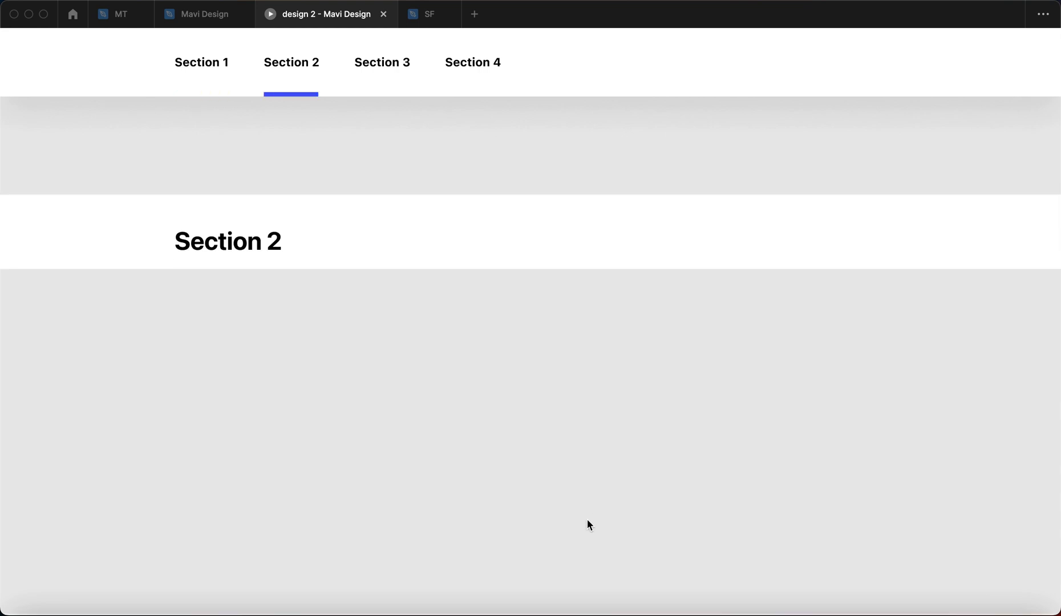
click(583, 231)
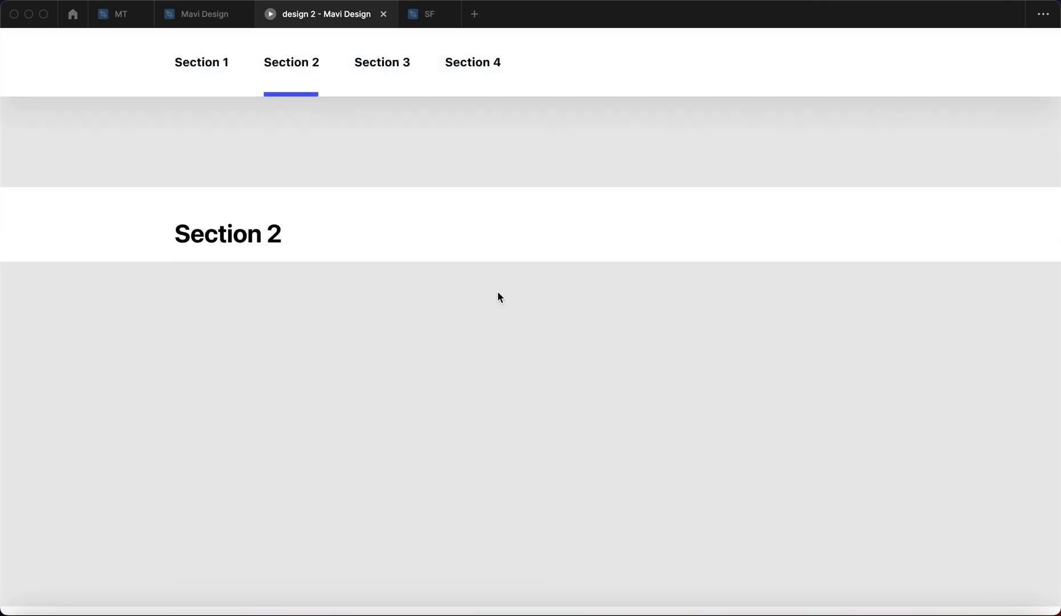
click(518, 224)
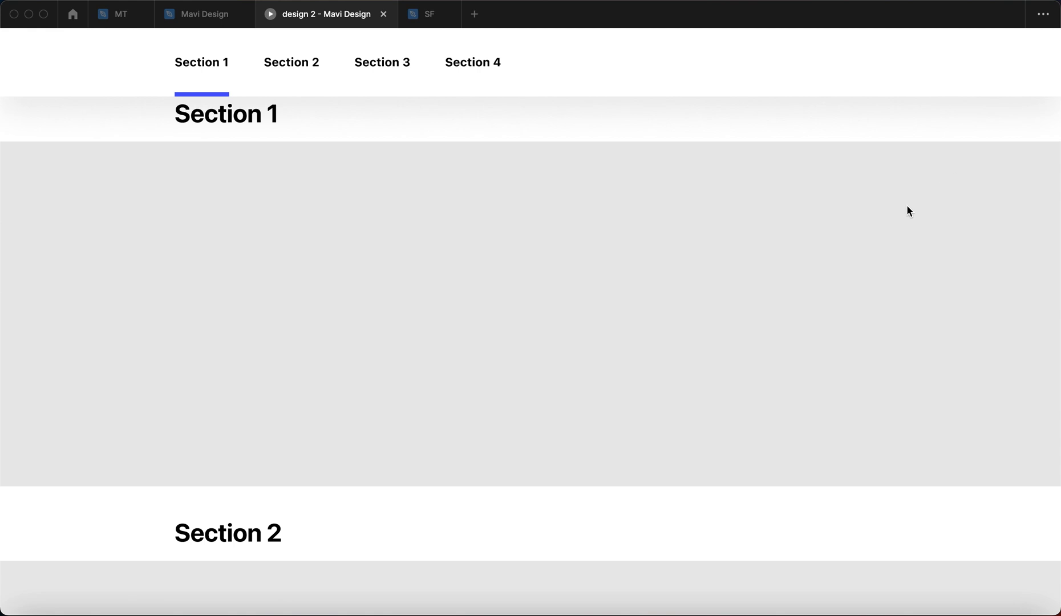
- Repeat the downward scroll test from Section 1 to Section 4, watching the active section in the navigation bar
scroll(907, 206, down, 2)
scroll(907, 211, down, 6)
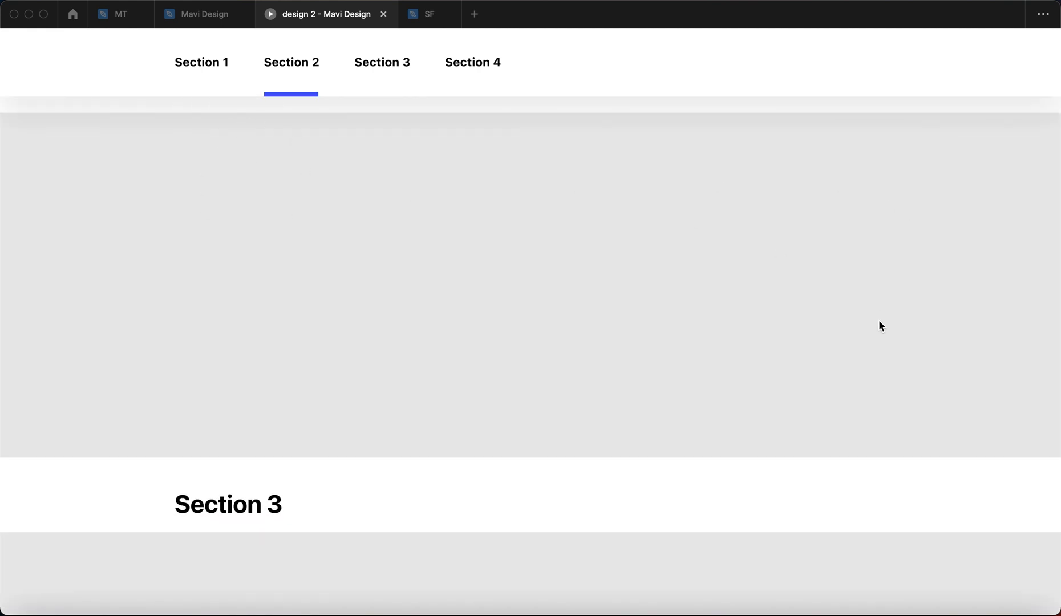
scroll(913, 314, down, 5)
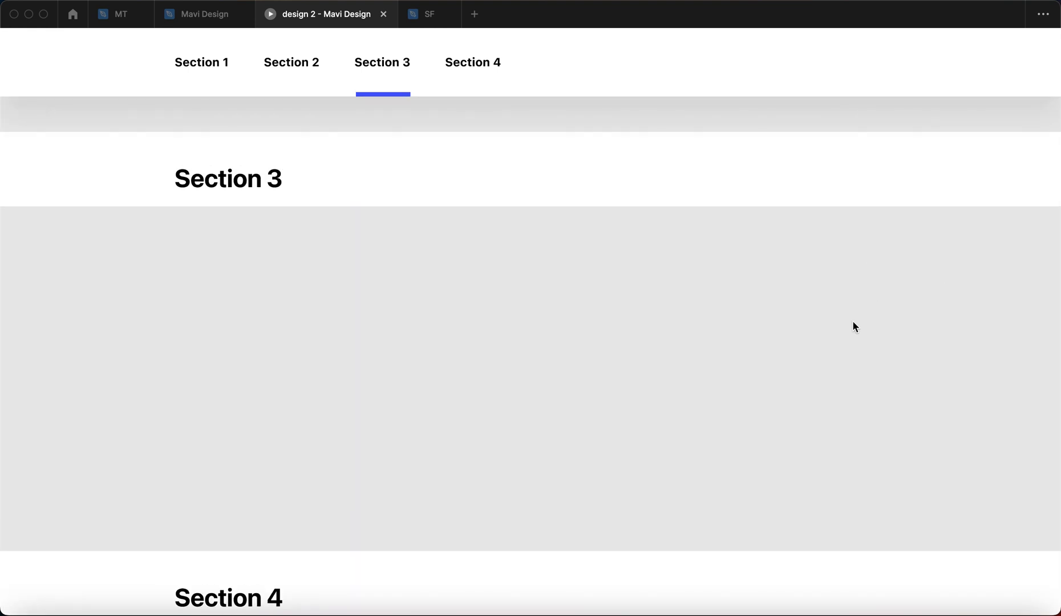
scroll(852, 323, down, 5)
click(626, 323)
click(562, 188)
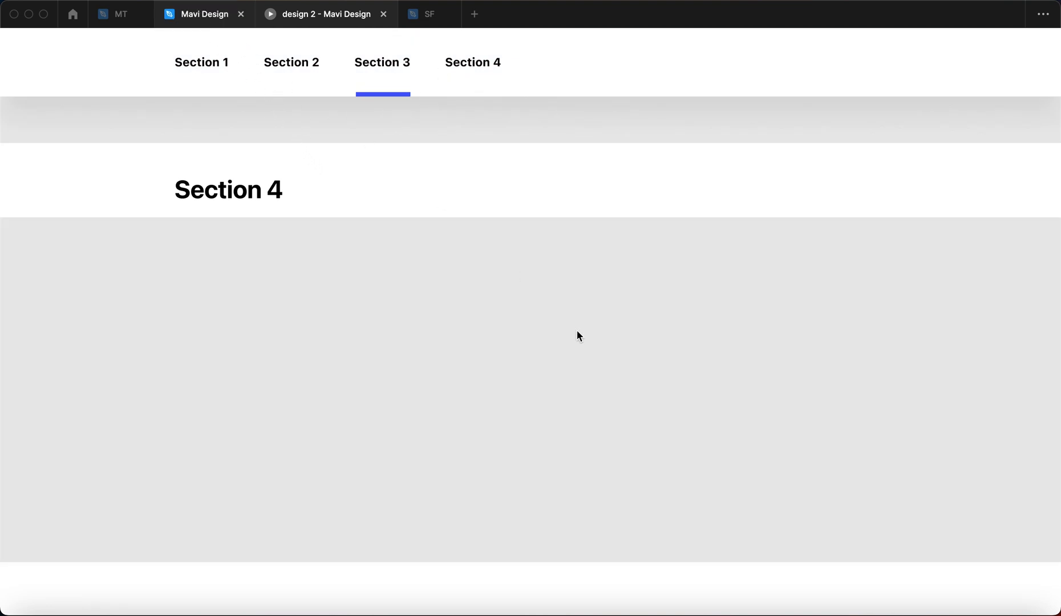
- Return to the design file and link the Section 2 item in the original screen's navigation bar to the Section 2 heading
scroll(656, 253, up, 3)
scroll(661, 251, down, 1)
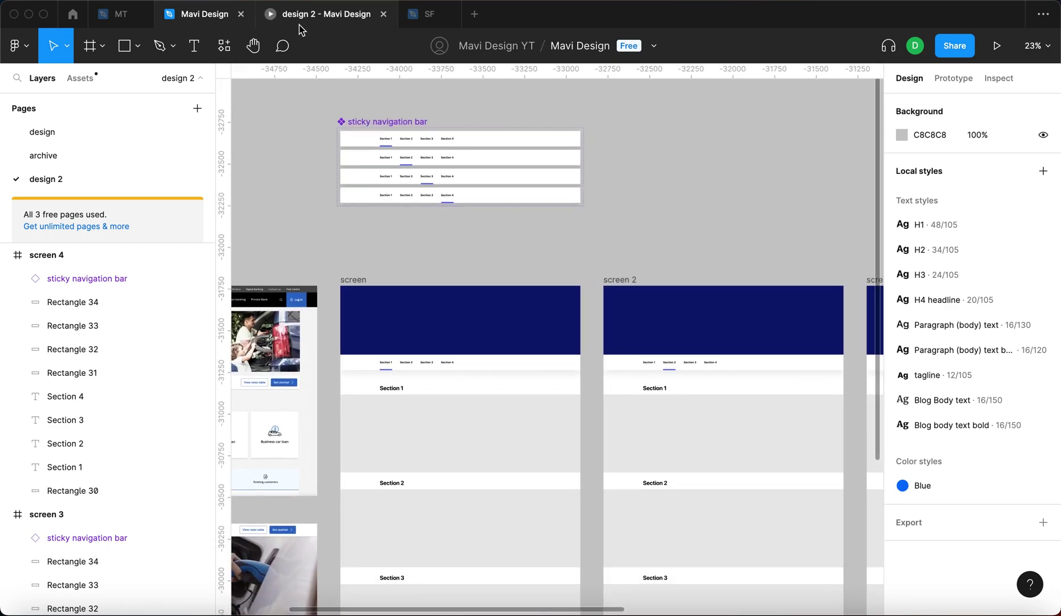
key(ctrl+Tab)
key(ctrl+shift+Tab)
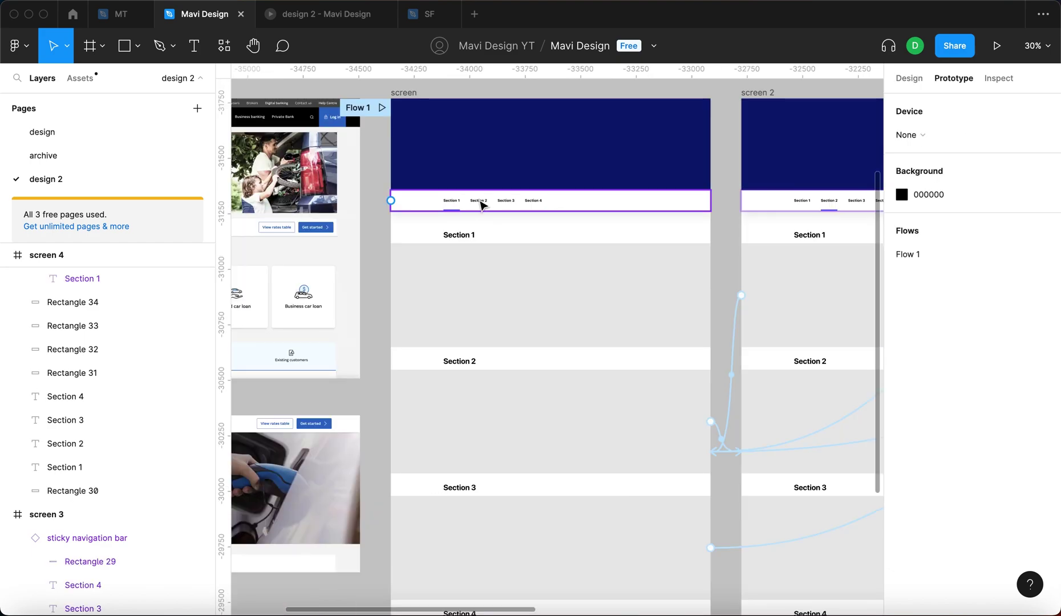
click(479, 202)
drag(479, 203, 465, 367)
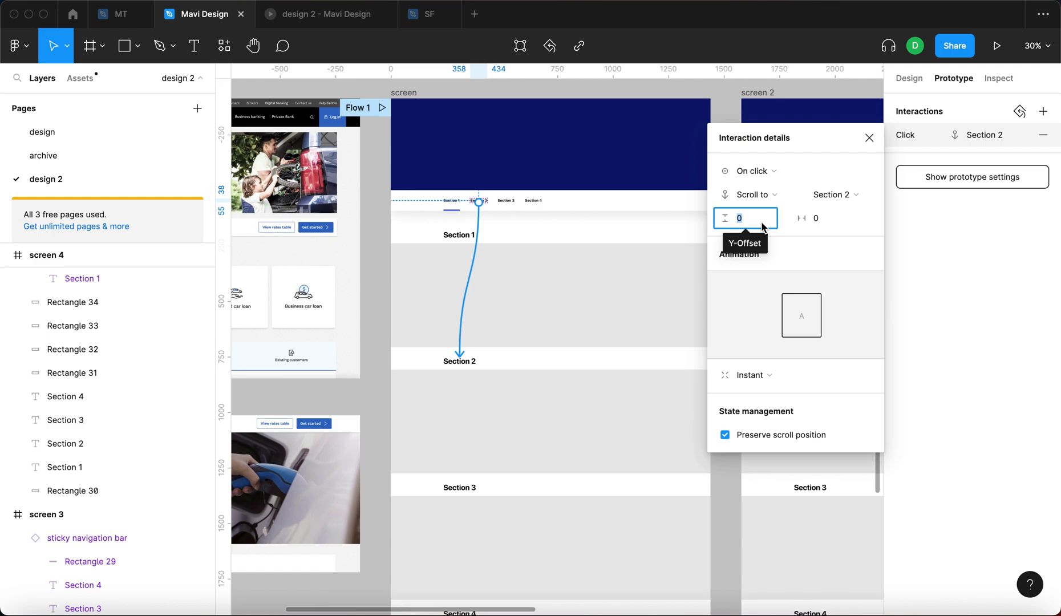
- Set the Section 2 scroll interaction's Y-offset to -120 and its animation to Animate
text(-)
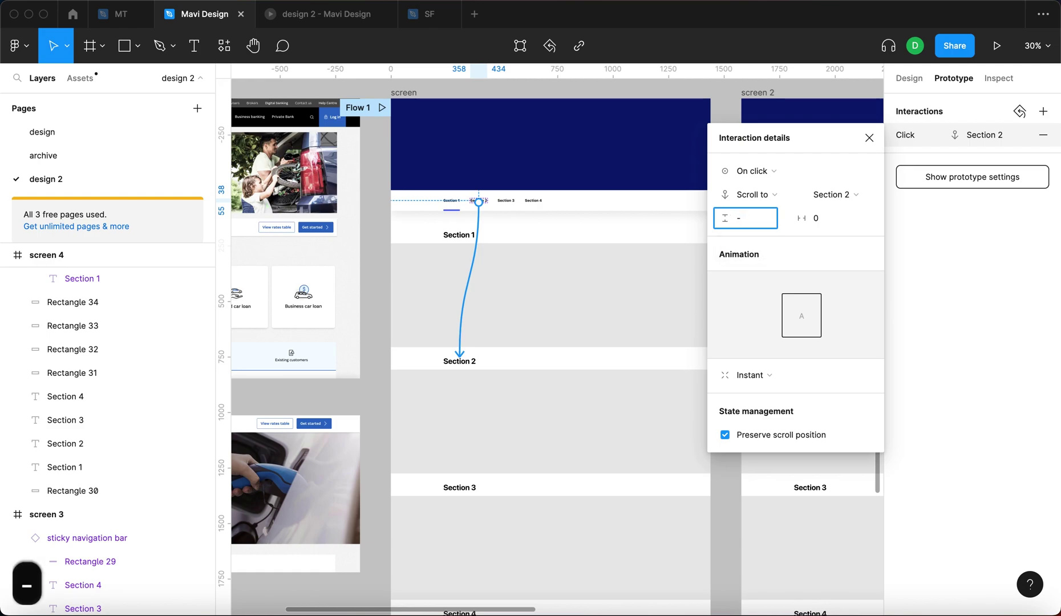
text(120)
click(753, 375)
click(763, 394)
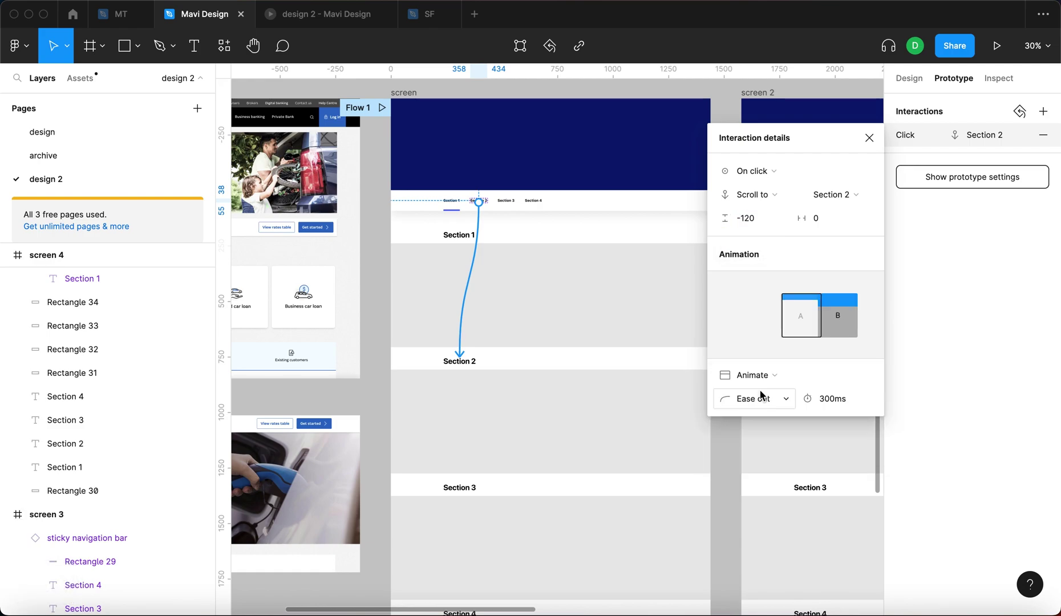
- Switch to the running prototype and test the Section 2 navigation item from the top of the page
click(322, 17)
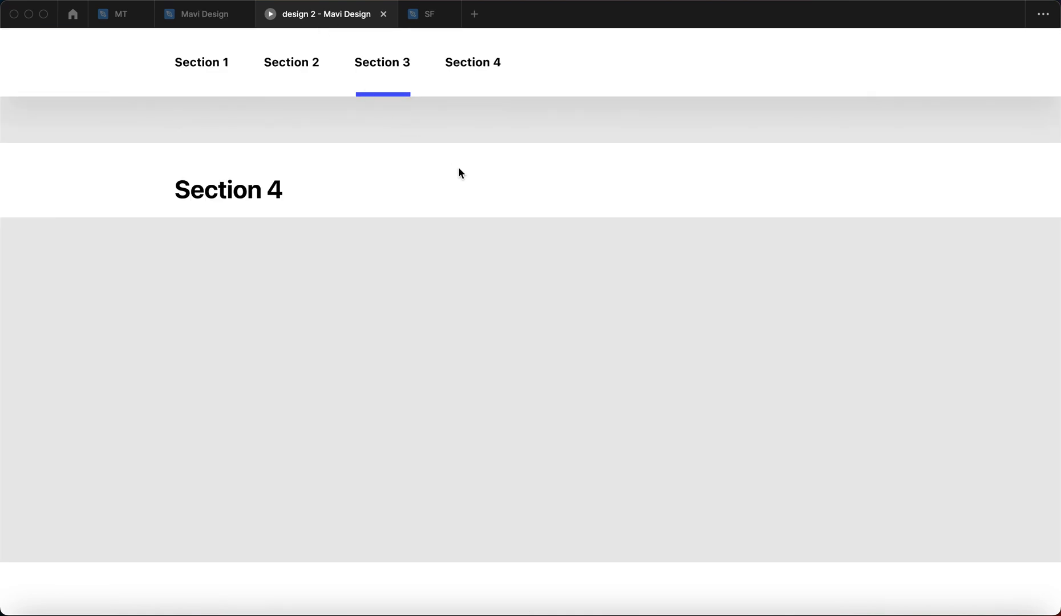
scroll(474, 174, up, 15)
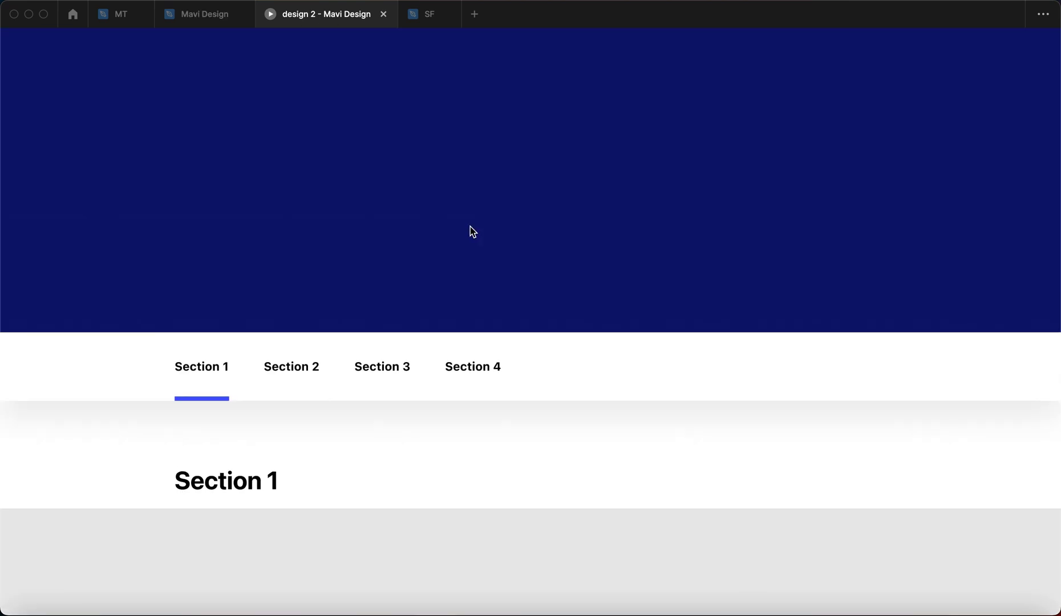
click(290, 368)
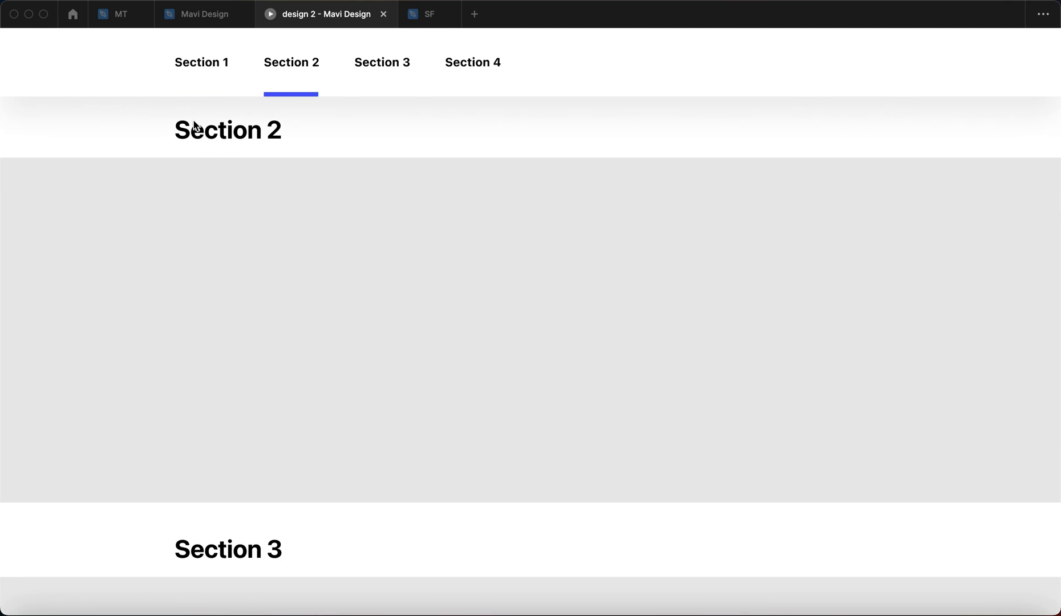
- Return to the design file and link the original screen's Section 3 and Section 4 navigation items to their headings with a Y-offset of -120
click(208, 18)
click(505, 201)
drag(506, 202, 460, 489)
click(762, 215)
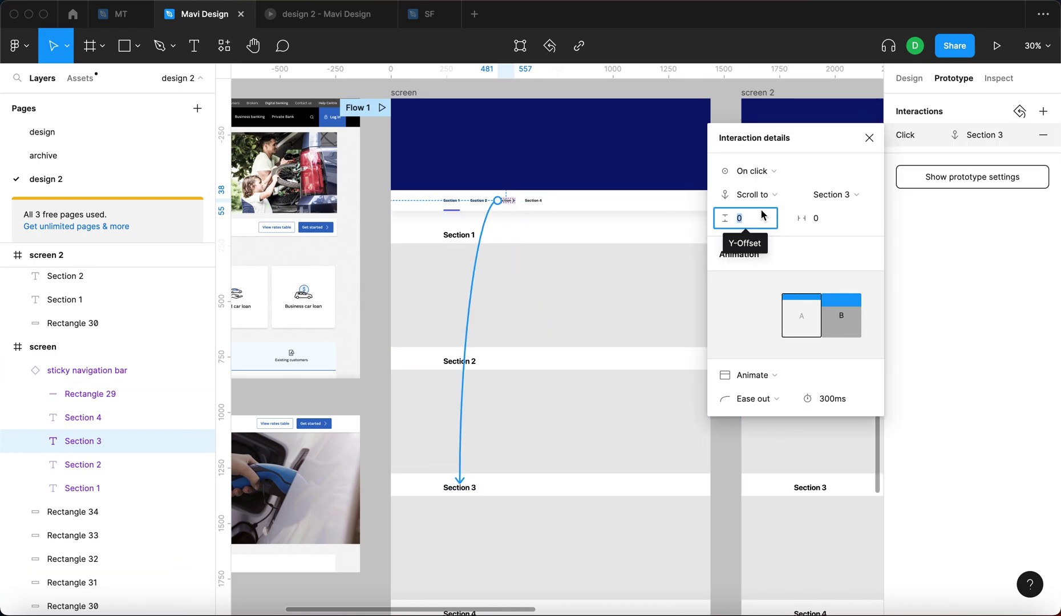
text(-120)
key(Return)
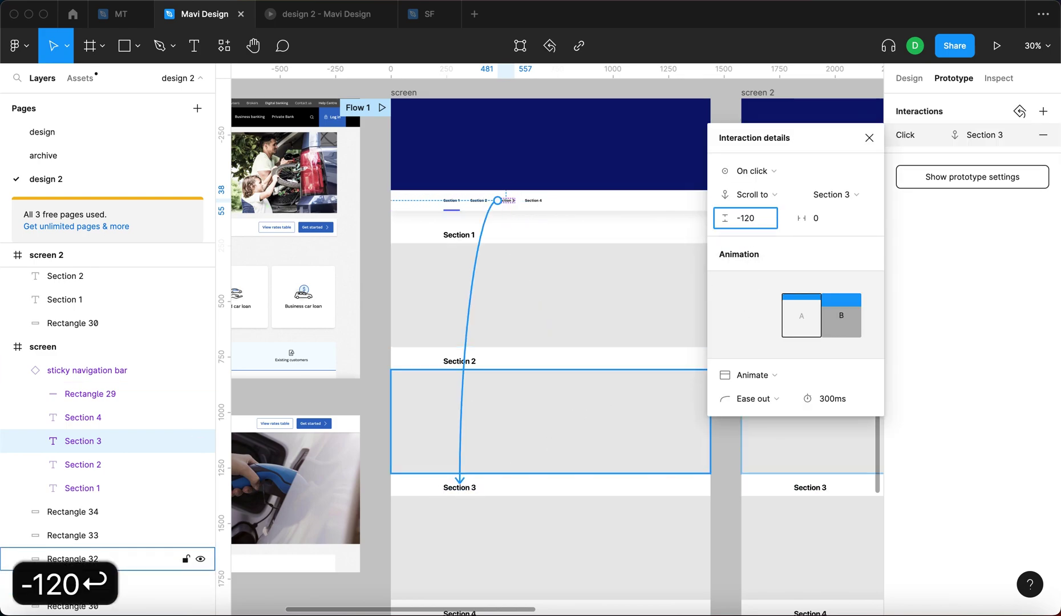
click(533, 201)
- Link screen 2's Section 1 navigation item to the Section 1 heading with an on-click scroll and a Y-offset of -120
scroll(533, 204, down, 3)
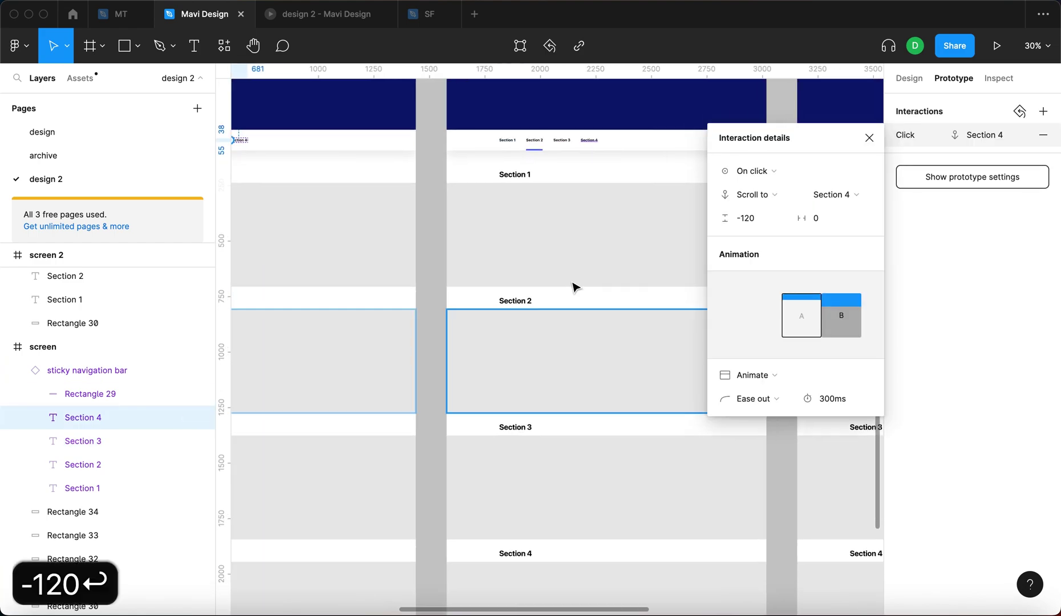
click(496, 139)
drag(496, 143, 505, 178)
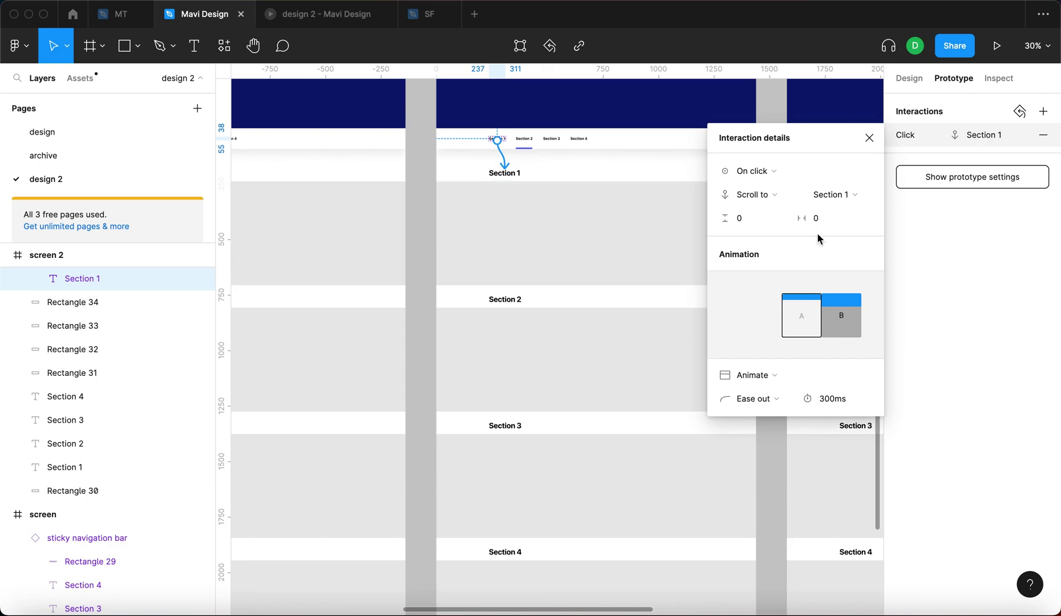
click(774, 172)
click(777, 171)
click(736, 219)
text(-120)
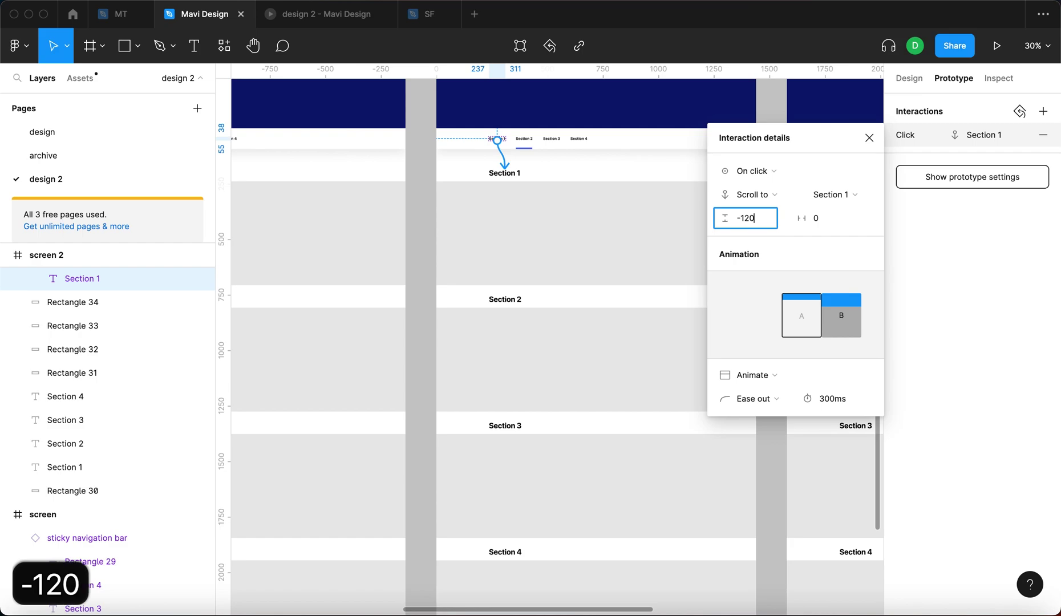
- Link screen 2's Section 2 and Section 3 navigation items to their matching headings, each with a Y-offset of -120
drag(524, 140, 512, 303)
click(737, 218)
text(-120)
drag(551, 140, 504, 425)
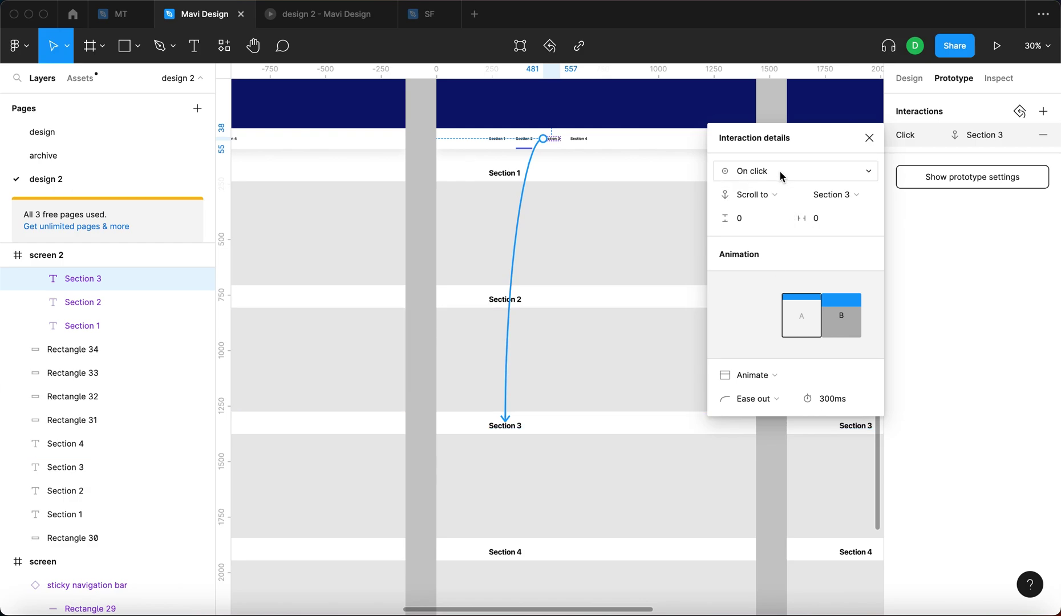
click(768, 219)
text(-120)
key(Return)
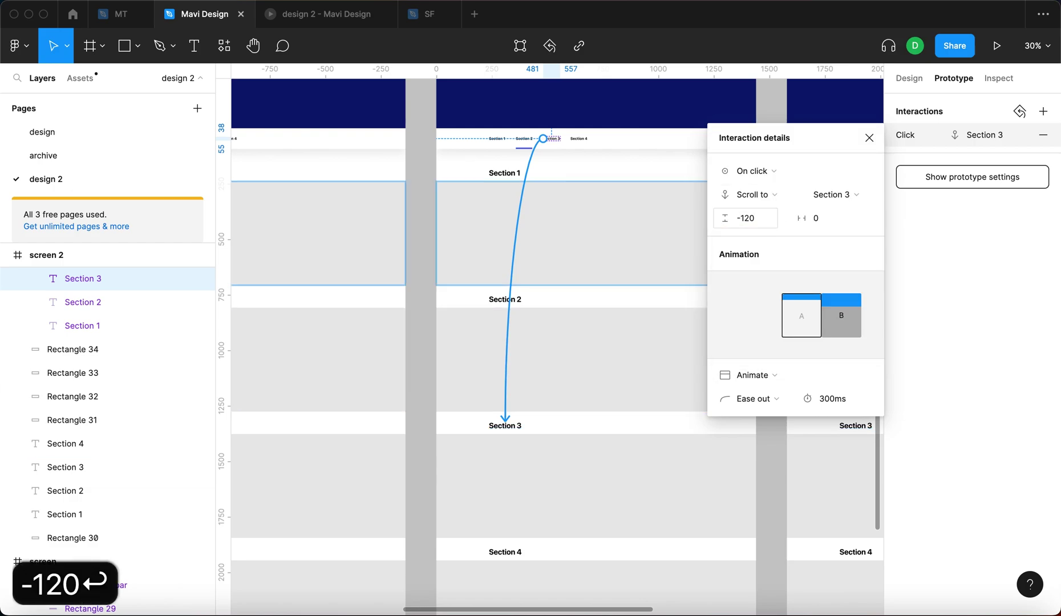
- Link screen 2's Section 4 navigation item to the Section 4 heading with a Y-offset of -120
click(579, 139)
drag(570, 138, 508, 555)
drag(553, 232, 173, 297)
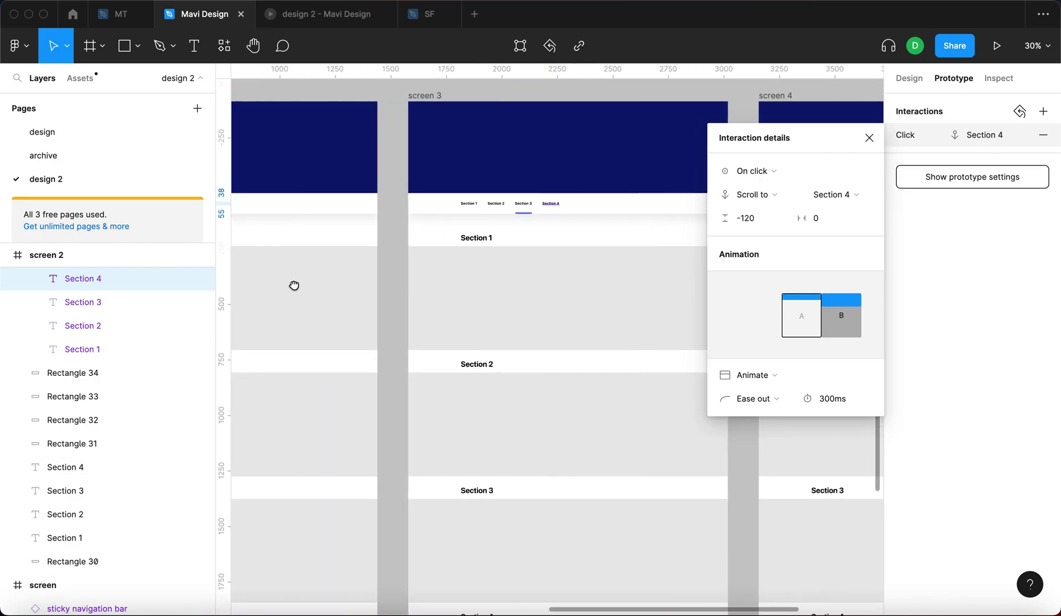
drag(296, 286, 464, 272)
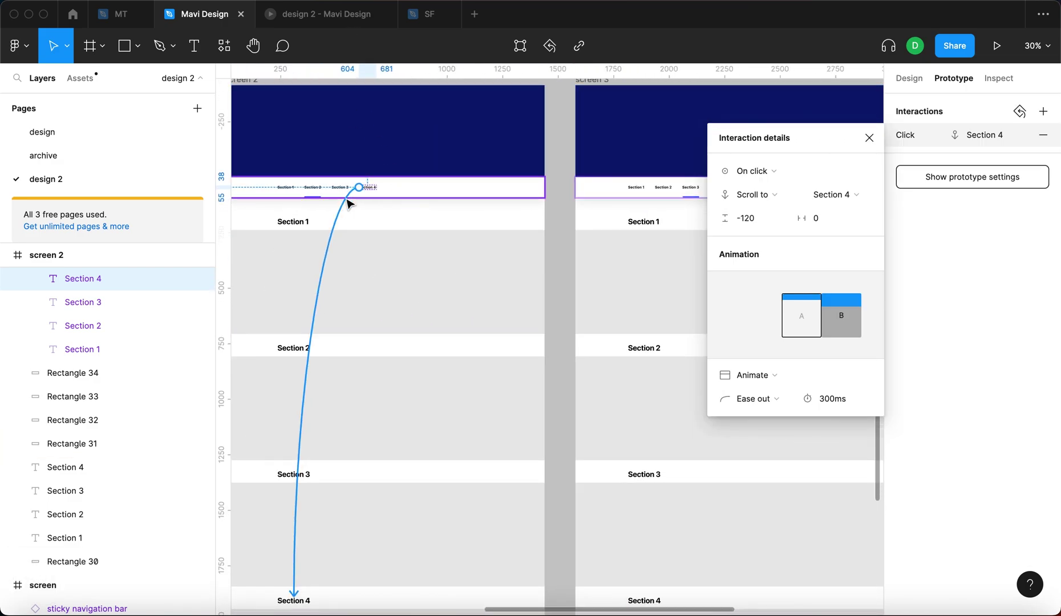
- Link screen 3's Section 1 navigation item to the Section 1 heading and set its Y-offset to -120
click(308, 10)
click(205, 15)
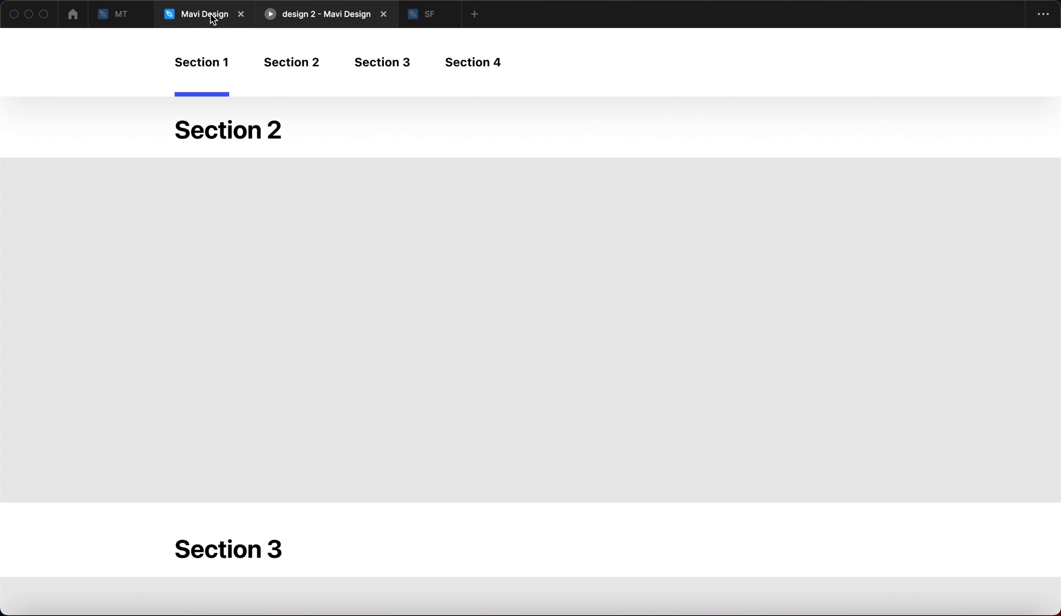
click(443, 219)
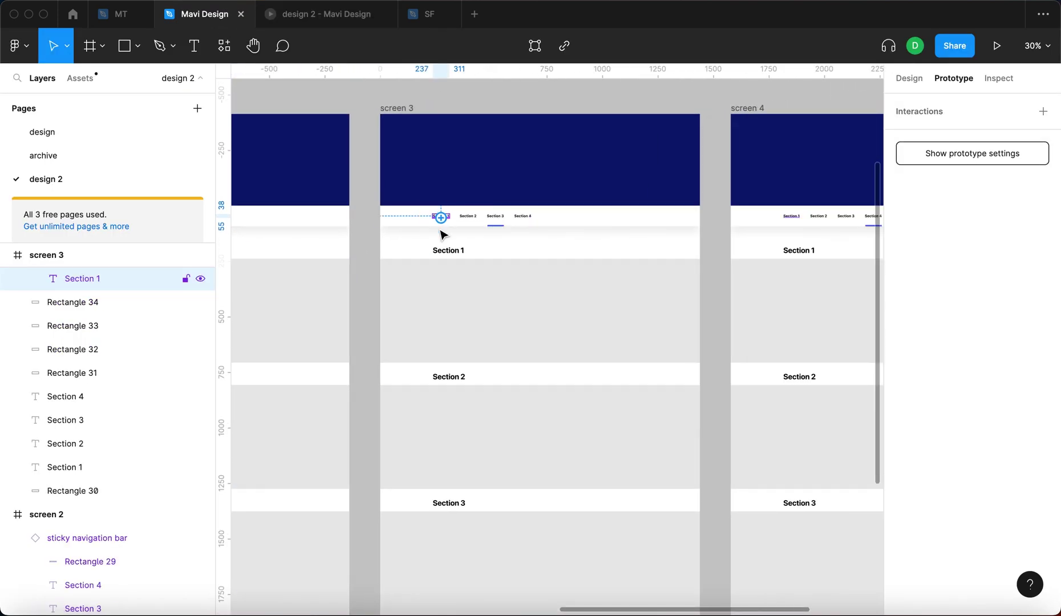
drag(441, 217, 450, 249)
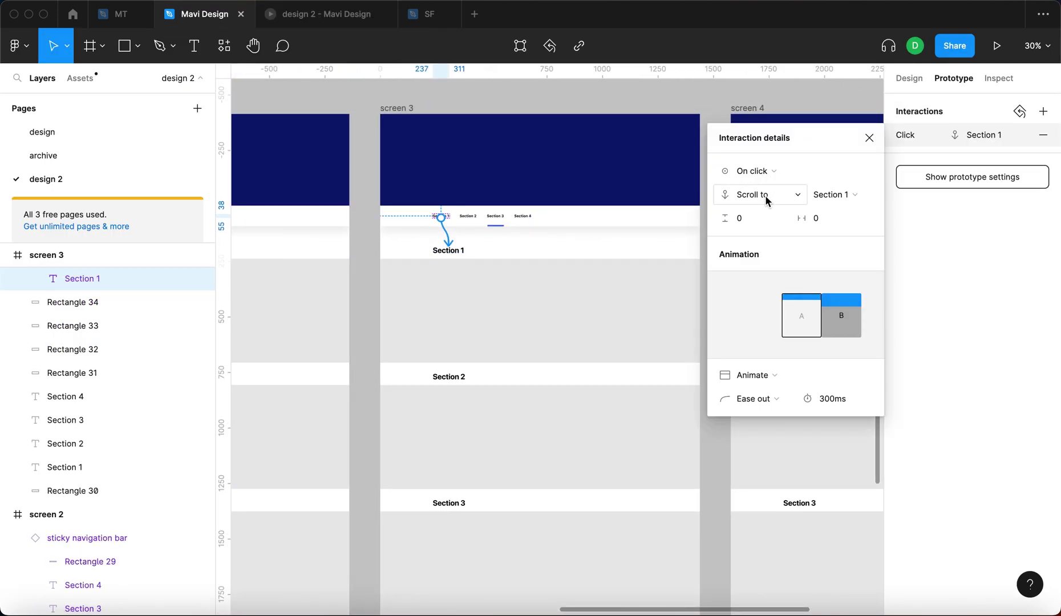
click(739, 218)
text(-120)
key(Return)
- Link screen 3's Section 2 navigation item to the Section 2 heading and set its Y-offset to -120
click(468, 217)
drag(467, 217, 450, 374)
click(766, 221)
text(-120)
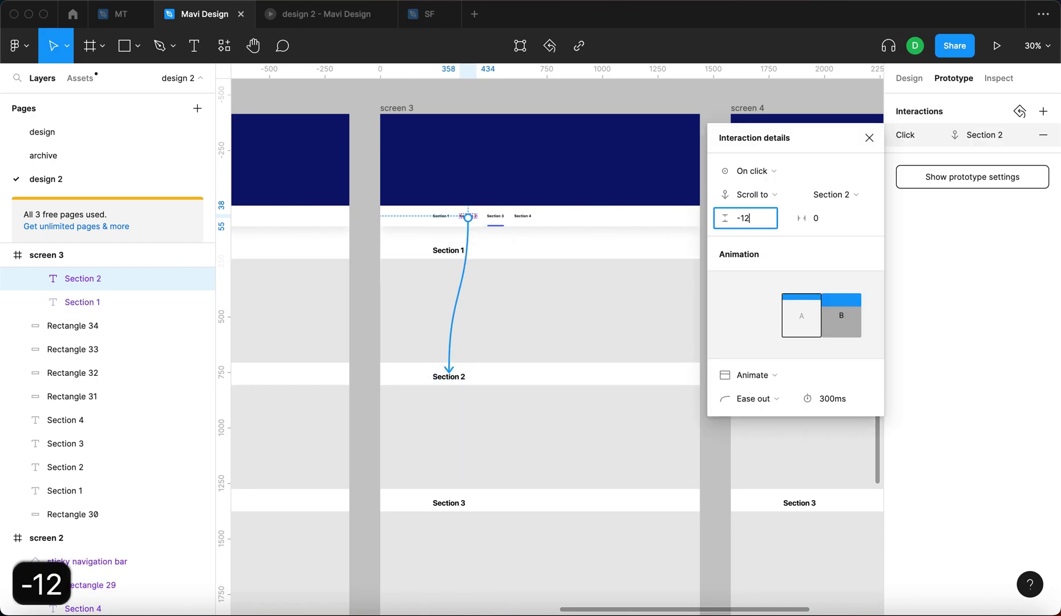
key(Return)
- Link screen 3's Section 3 navigation item to the Section 3 heading and set its Y-offset to -120
click(495, 217)
drag(495, 217, 450, 531)
click(805, 214)
text(-120)
key(Return)
- Look over the scroll and navigation connections across all four screens
scroll(803, 210, down, 5)
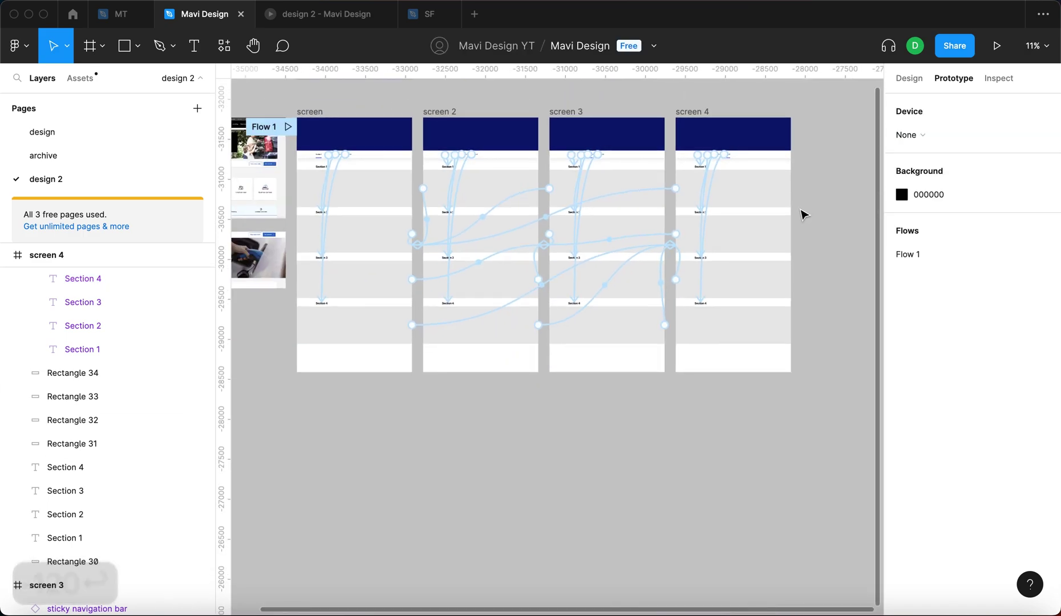
scroll(434, 282, left, 2)
scroll(450, 214, up, 4)
scroll(449, 214, right, 3)
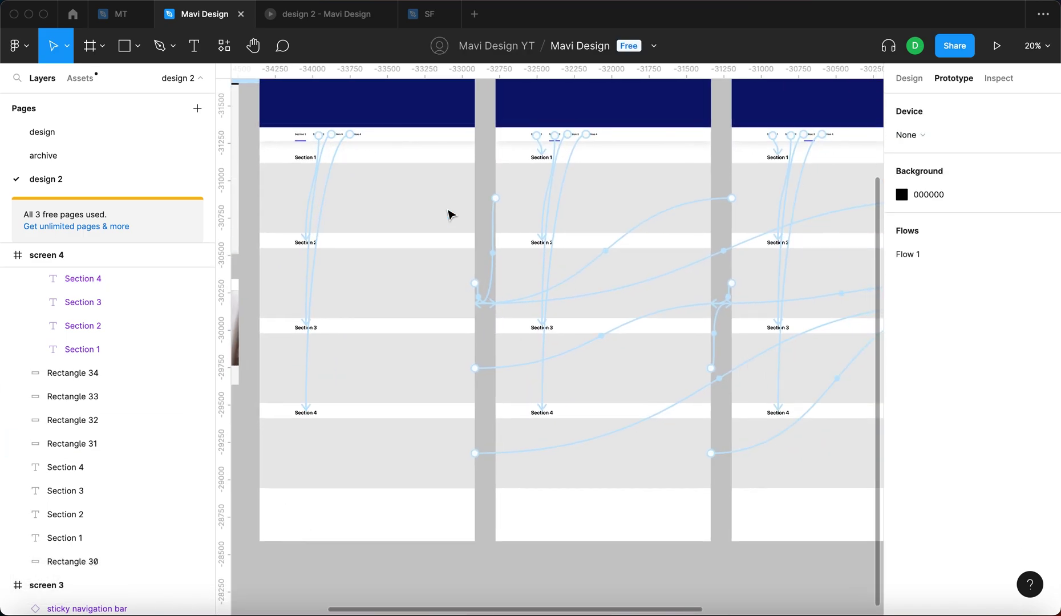
scroll(449, 214, up, 1)
scroll(357, 247, left, 3)
- Check the mouse-enter interactions on the Section 2, Section 3 and Section 4 content rectangles in the original screen
click(549, 326)
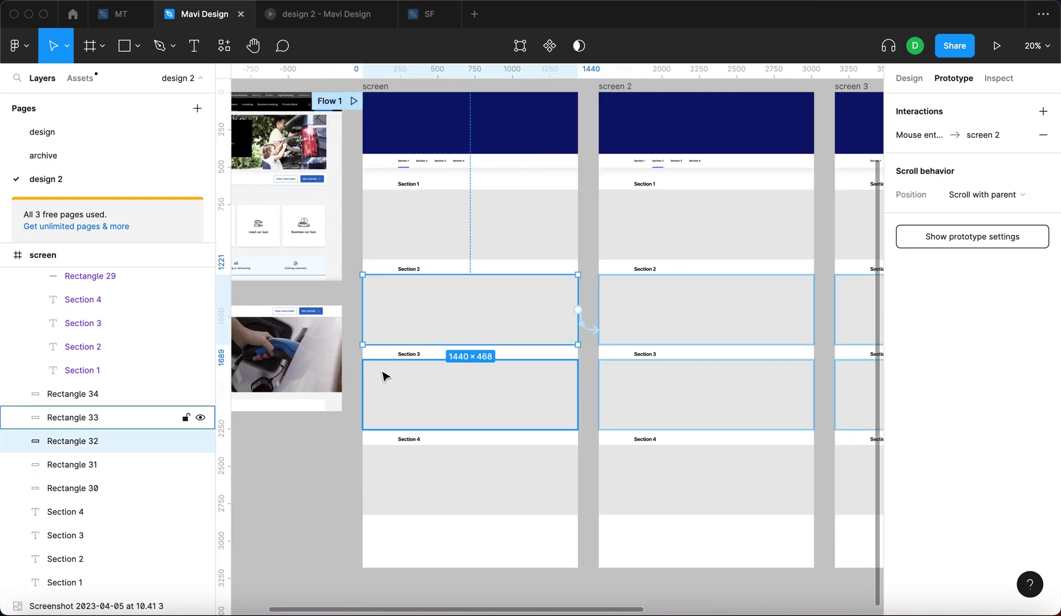
scroll(659, 301, up, 3)
scroll(658, 301, right, 3)
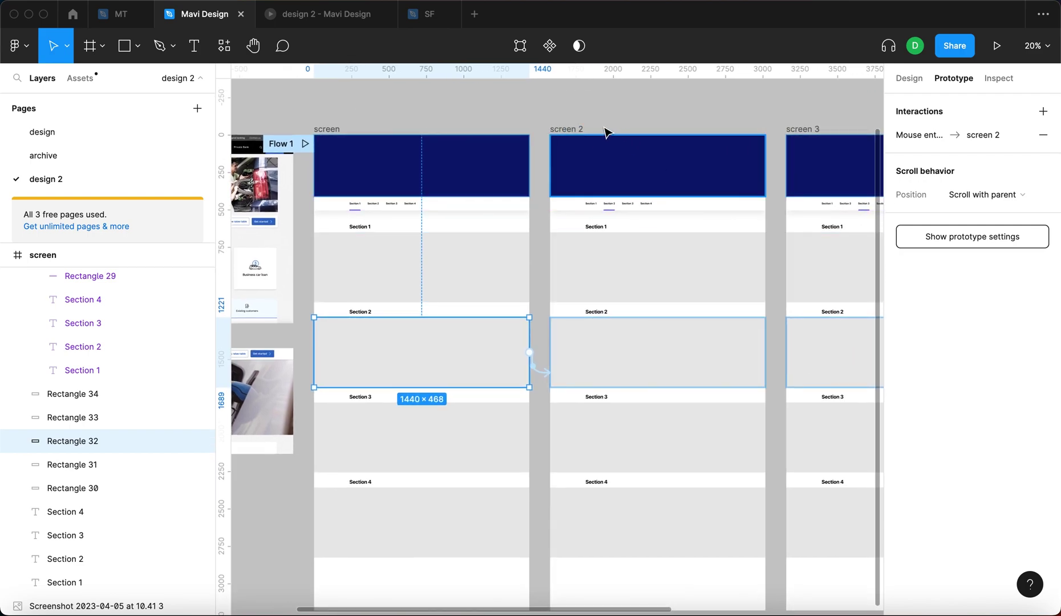
scroll(524, 182, right, 10)
scroll(489, 210, down, 3)
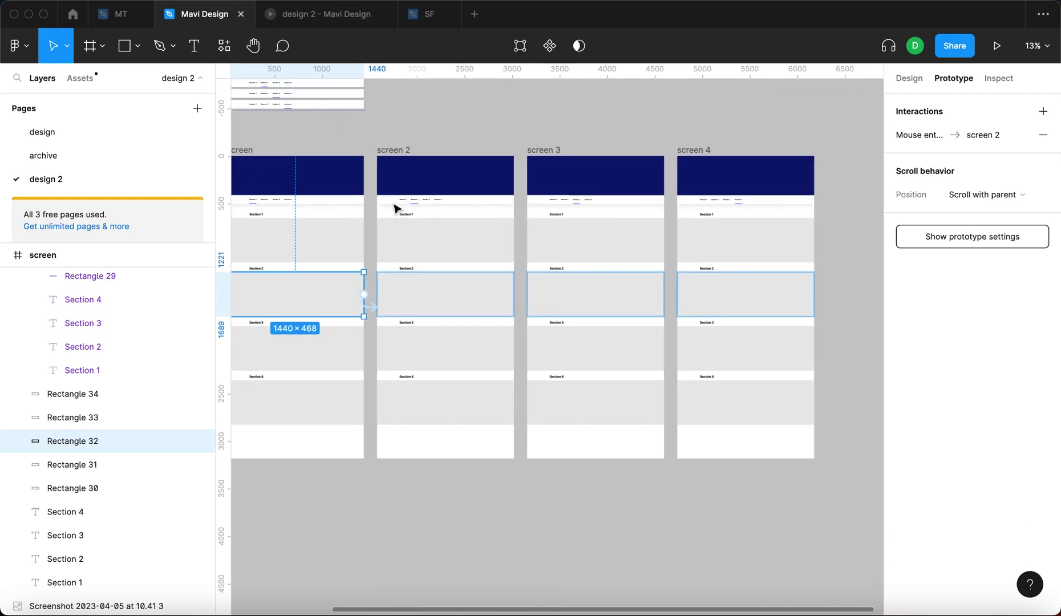
scroll(687, 147, left, 2)
scroll(692, 137, left, 3)
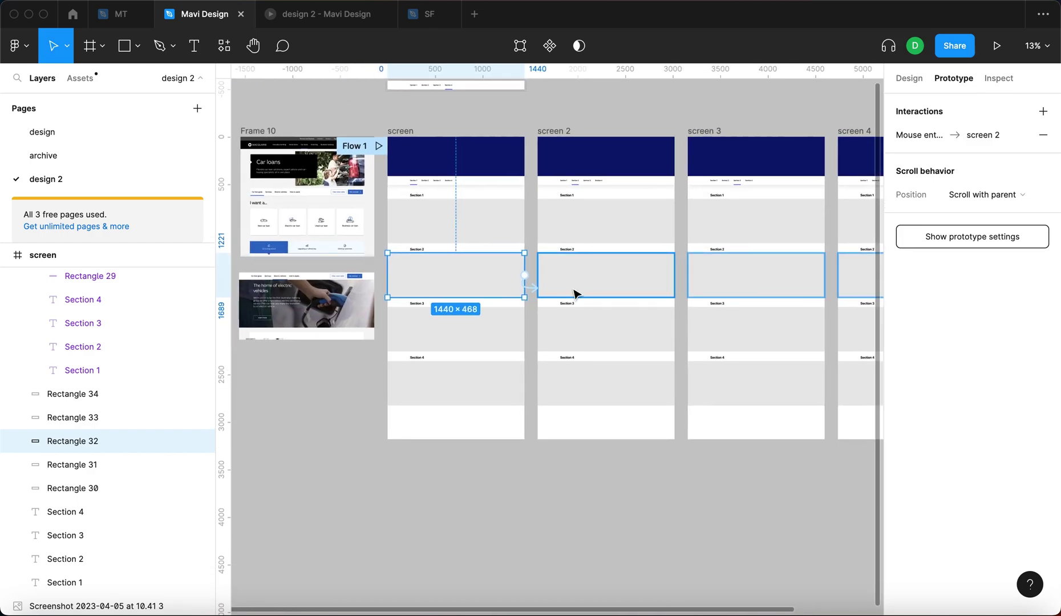
click(524, 281)
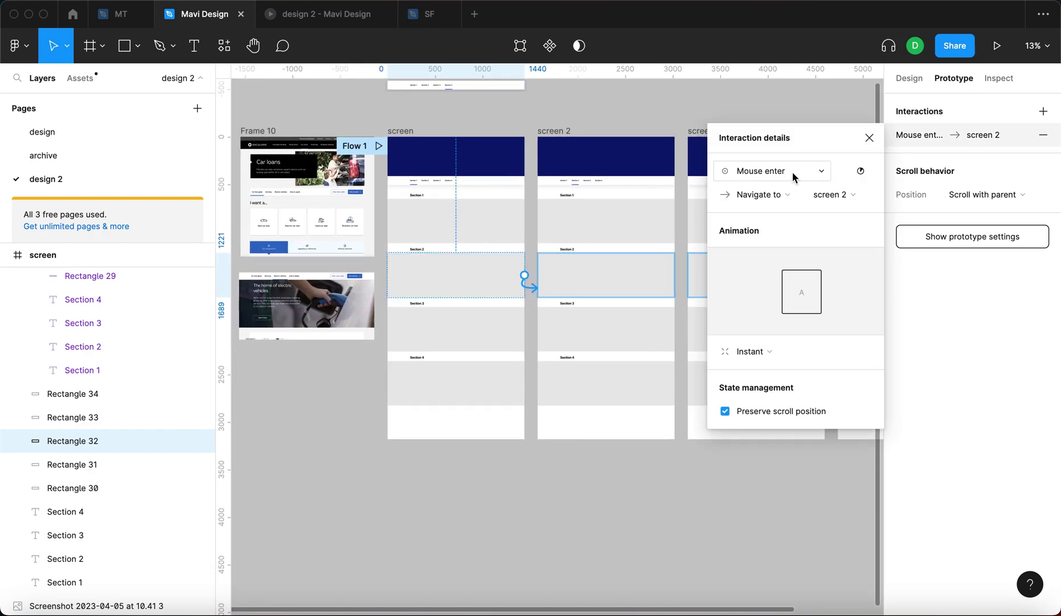
click(869, 138)
click(490, 331)
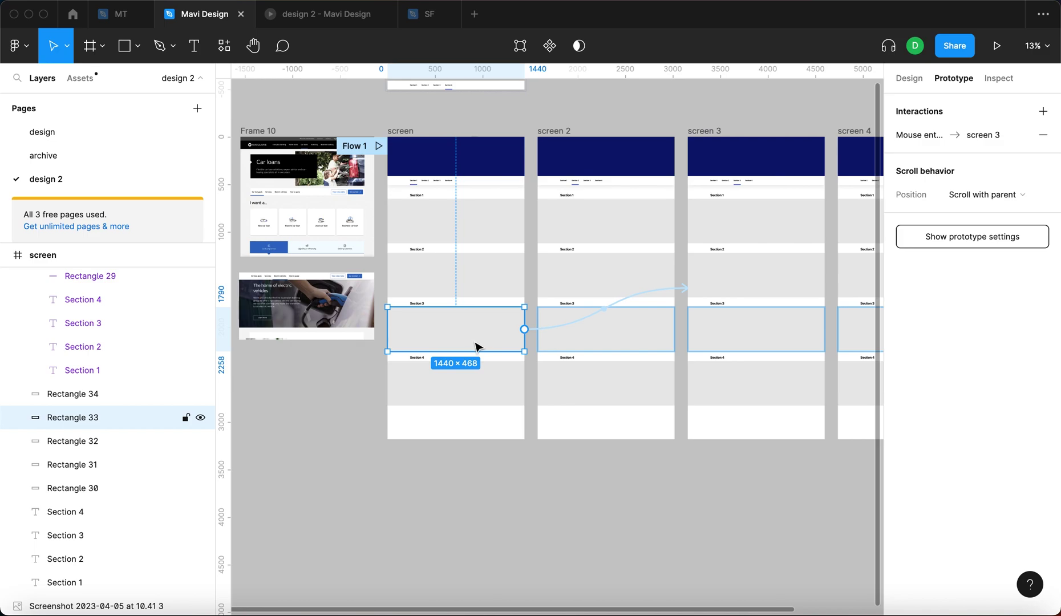
click(457, 379)
- Check the interactions on the content rectangles of screen 2 and screen 3
scroll(833, 301, right, 3)
click(580, 249)
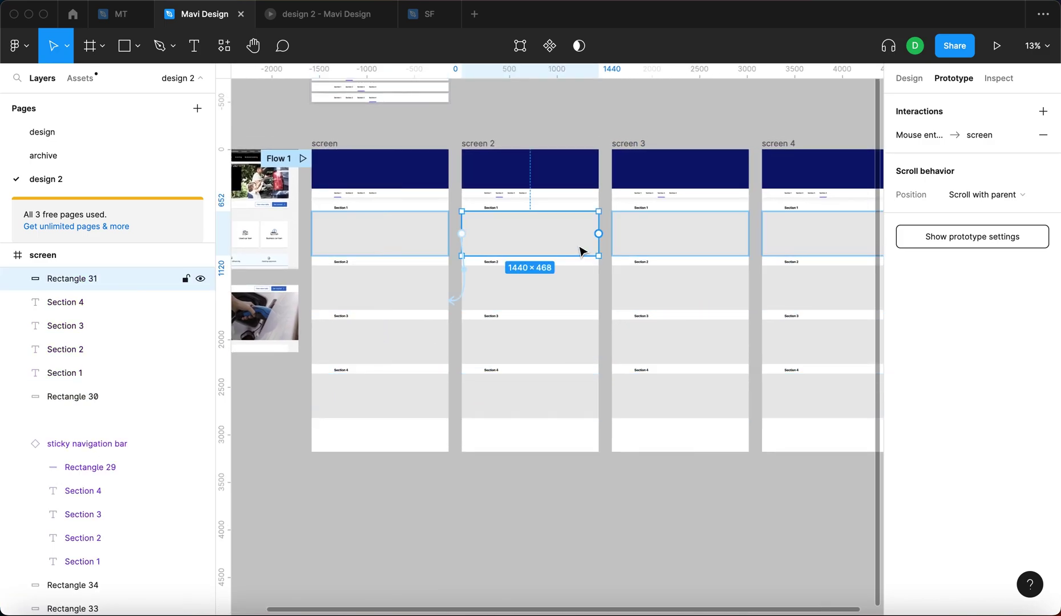
click(557, 291)
click(554, 350)
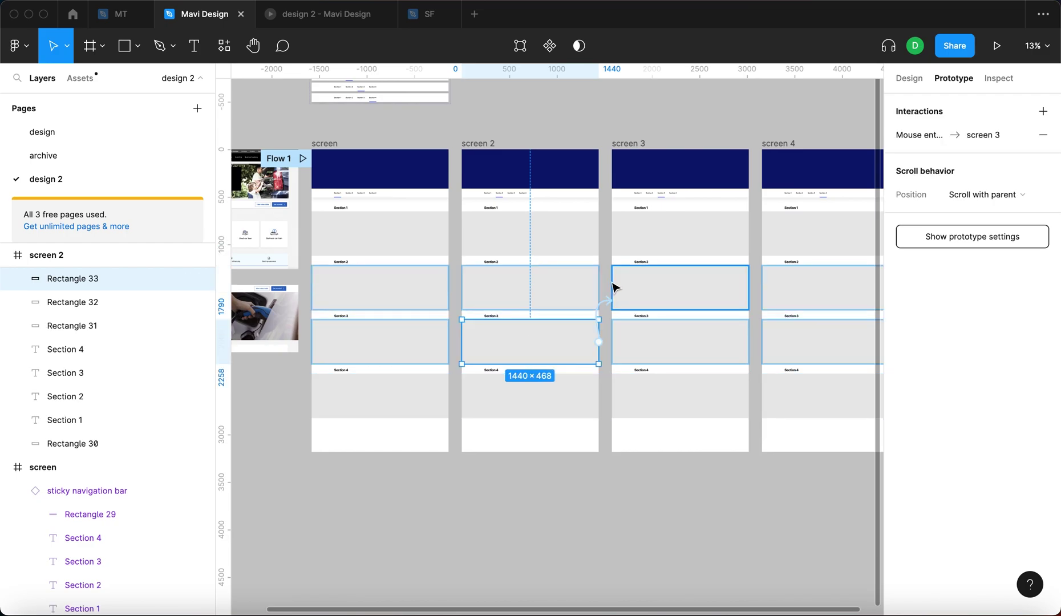
click(564, 291)
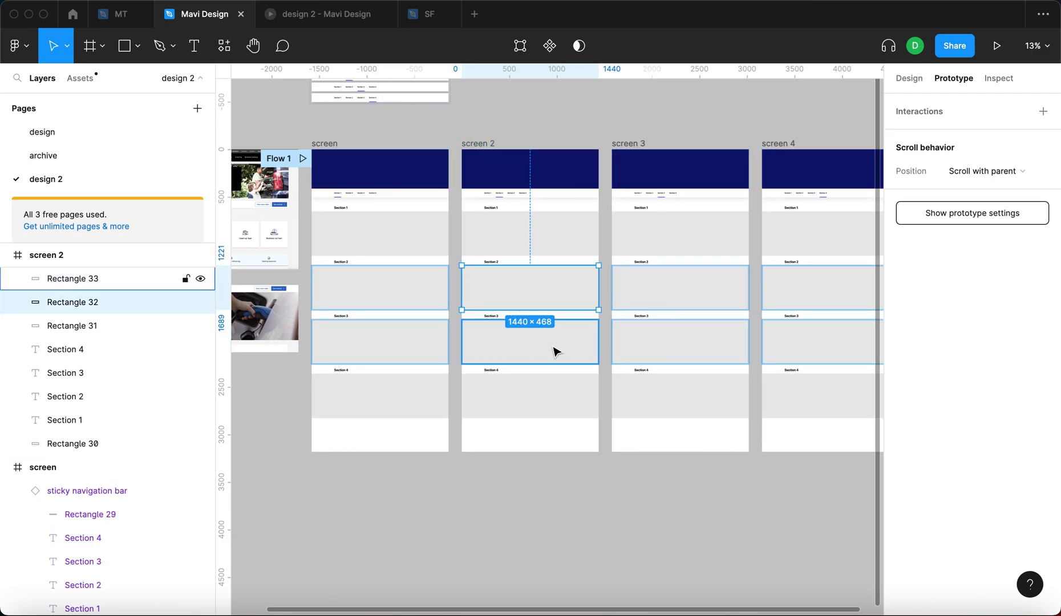
click(694, 349)
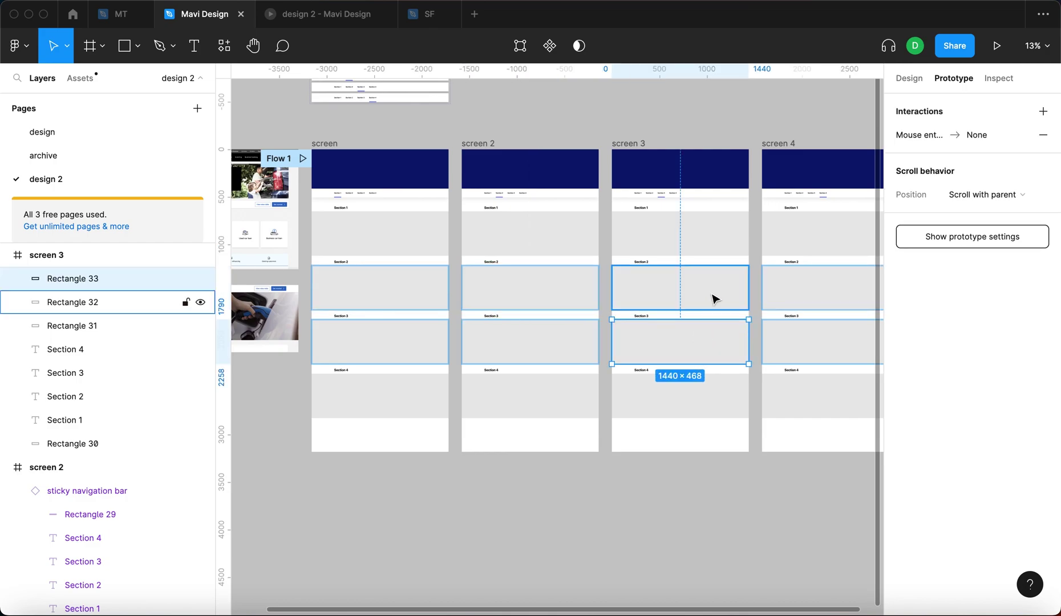
click(704, 245)
click(650, 128)
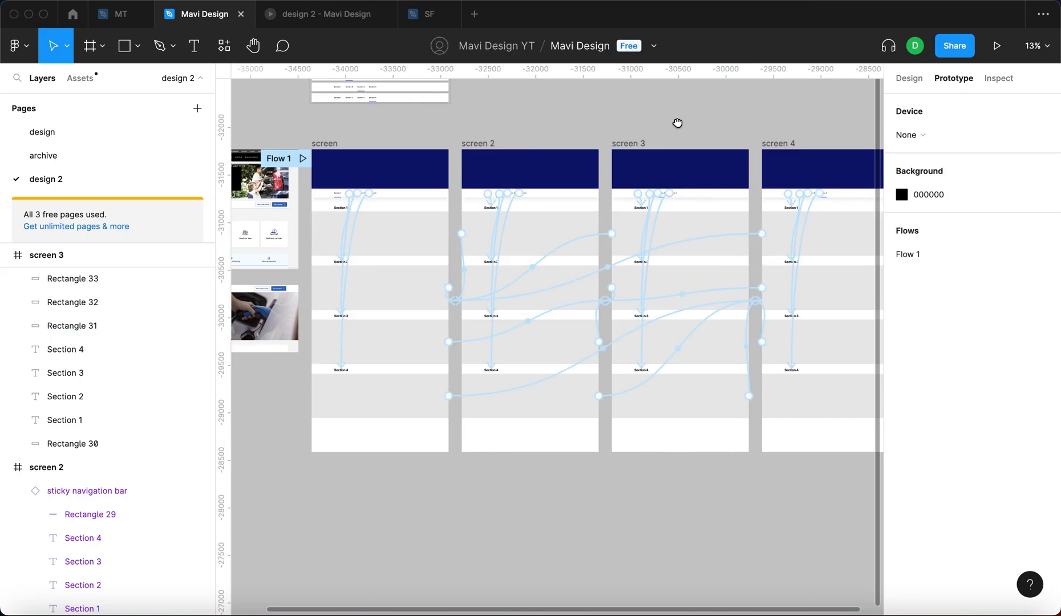
- Review the scroll interaction and Y-offset of the Section 2 item in the original screen's navigation bar
scroll(648, 124, right, 2)
scroll(300, 188, up, 5)
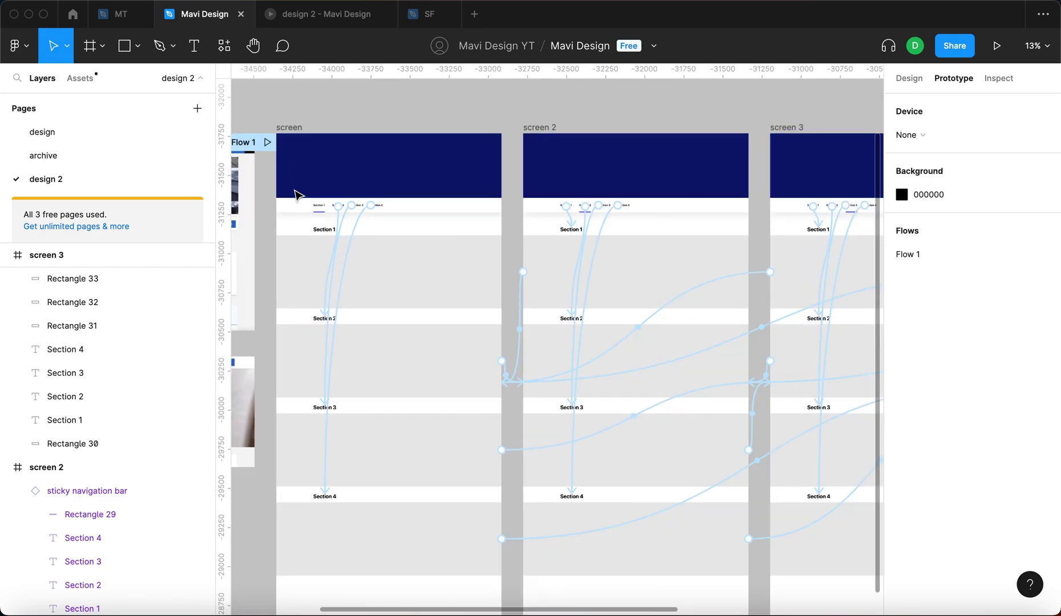
scroll(707, 262, down, 3)
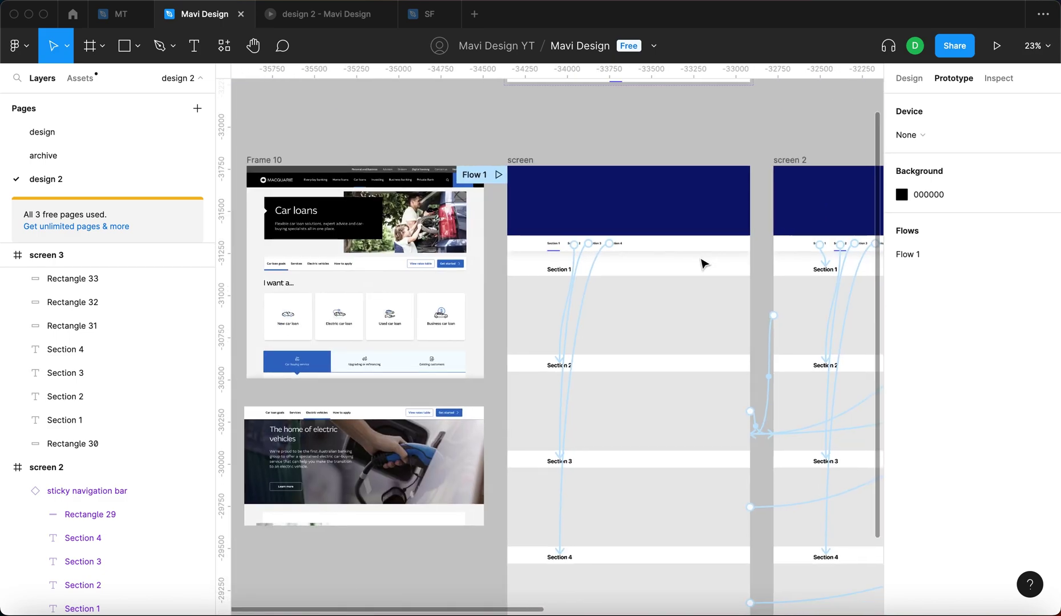
scroll(346, 239, up, 6)
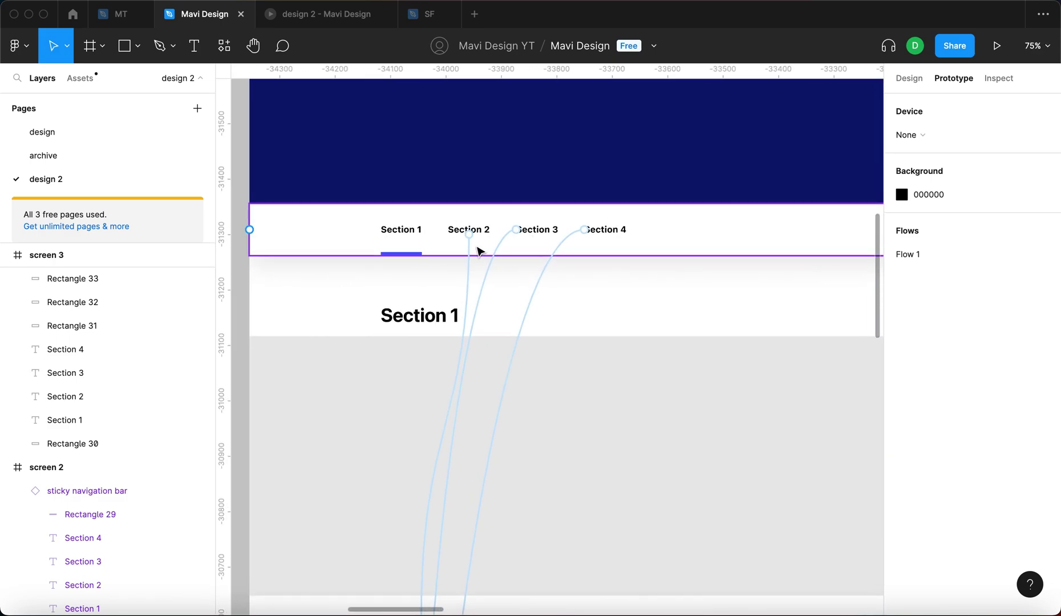
click(472, 274)
scroll(482, 297, down, 5)
scroll(481, 298, down, 4)
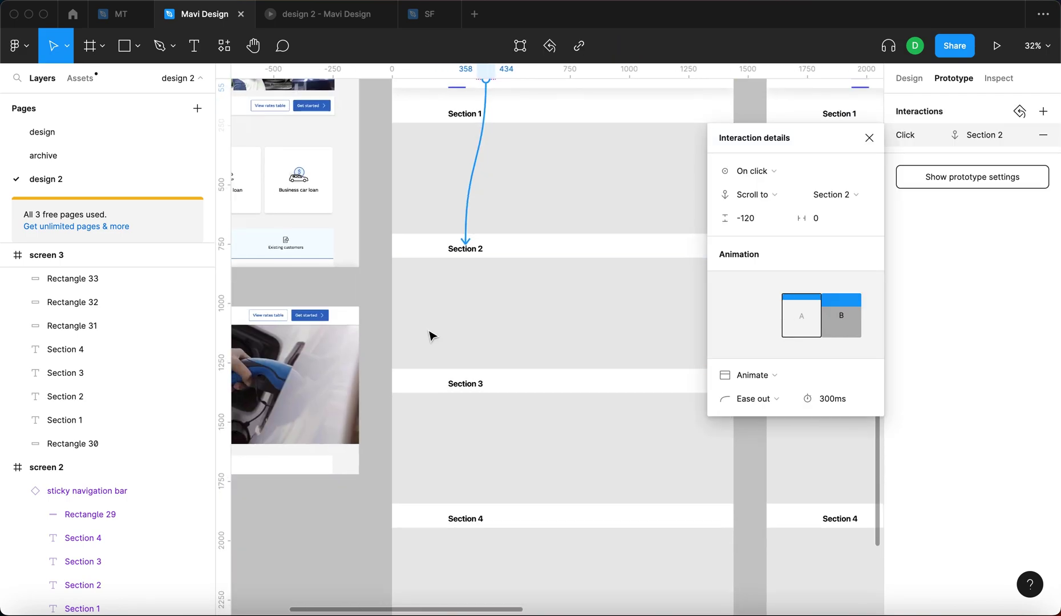
scroll(478, 255, up, 5)
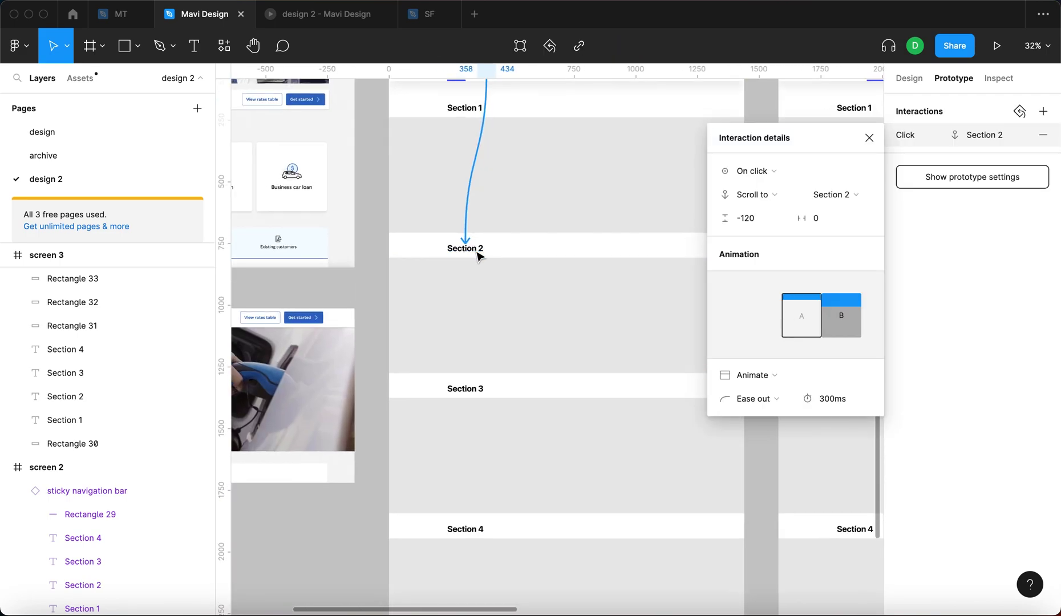
click(762, 223)
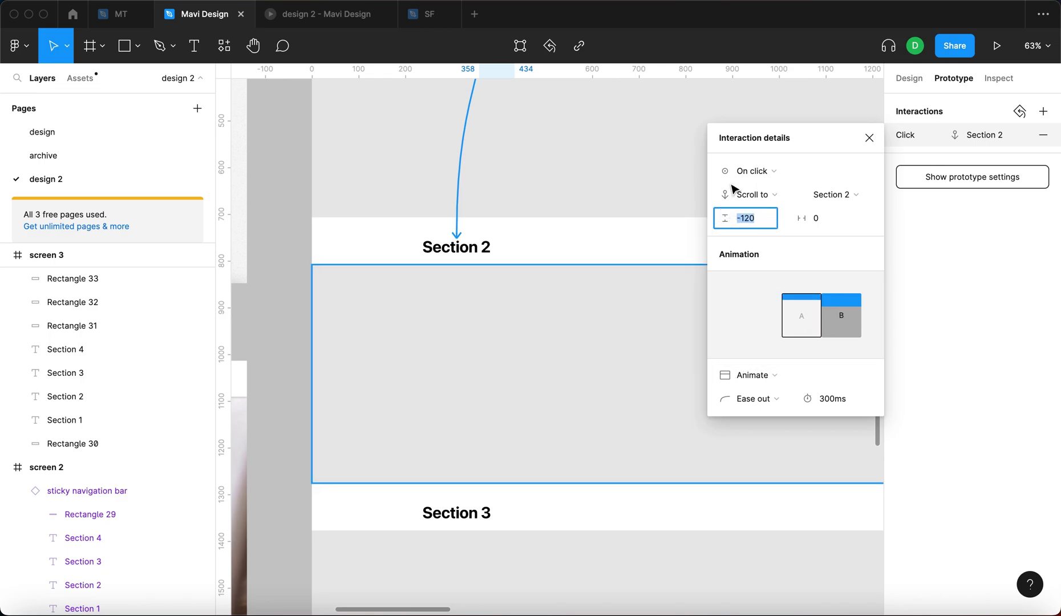
click(869, 138)
scroll(576, 217, up, 3)
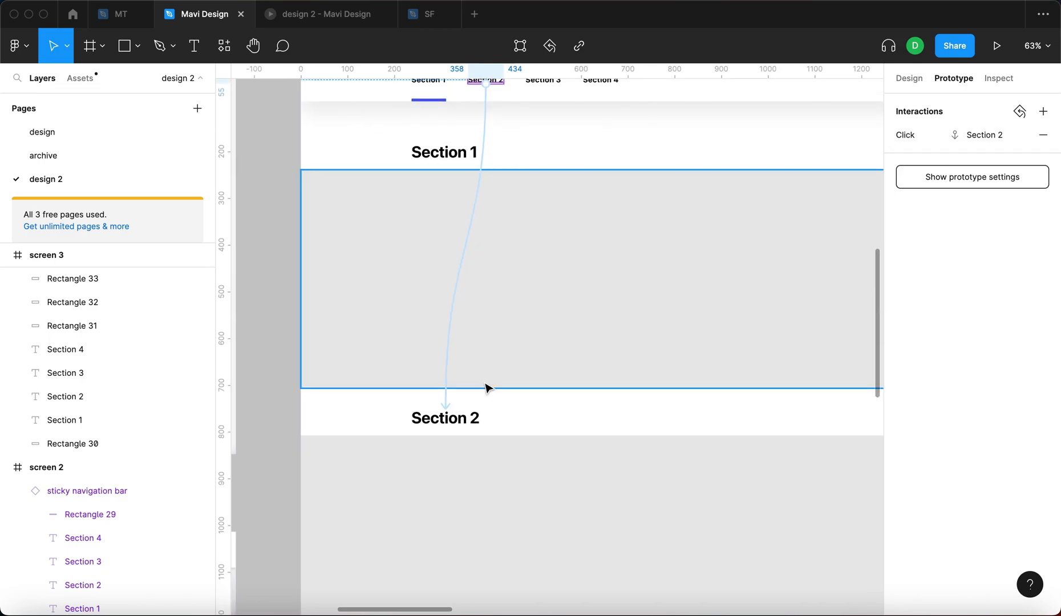
- Restart the prototype preview and test the scroll links of all four items in the sticky navigation bar
scroll(485, 385, down, 5)
click(338, 18)
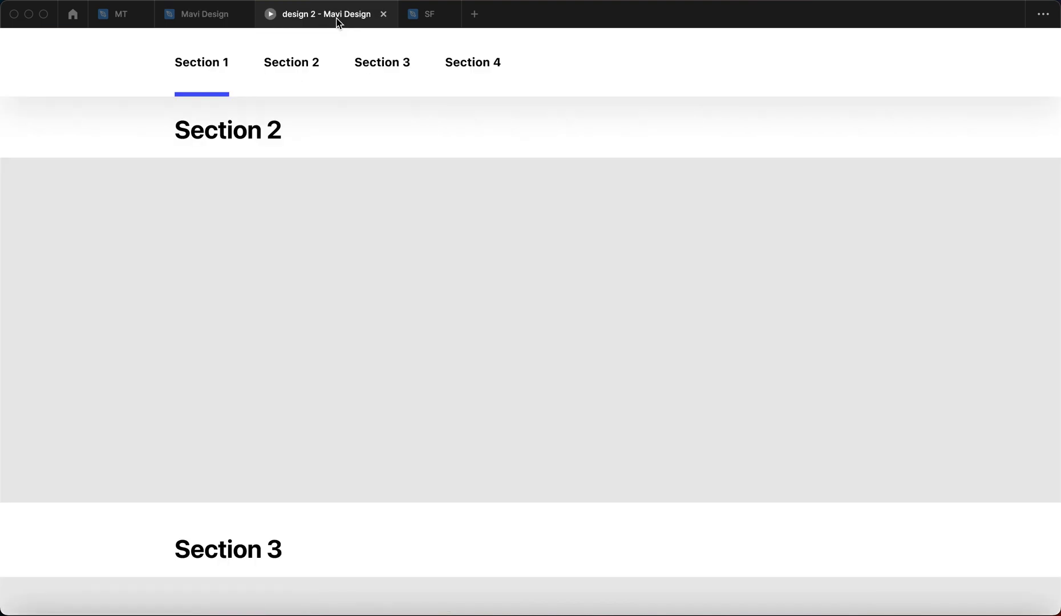
key(r)
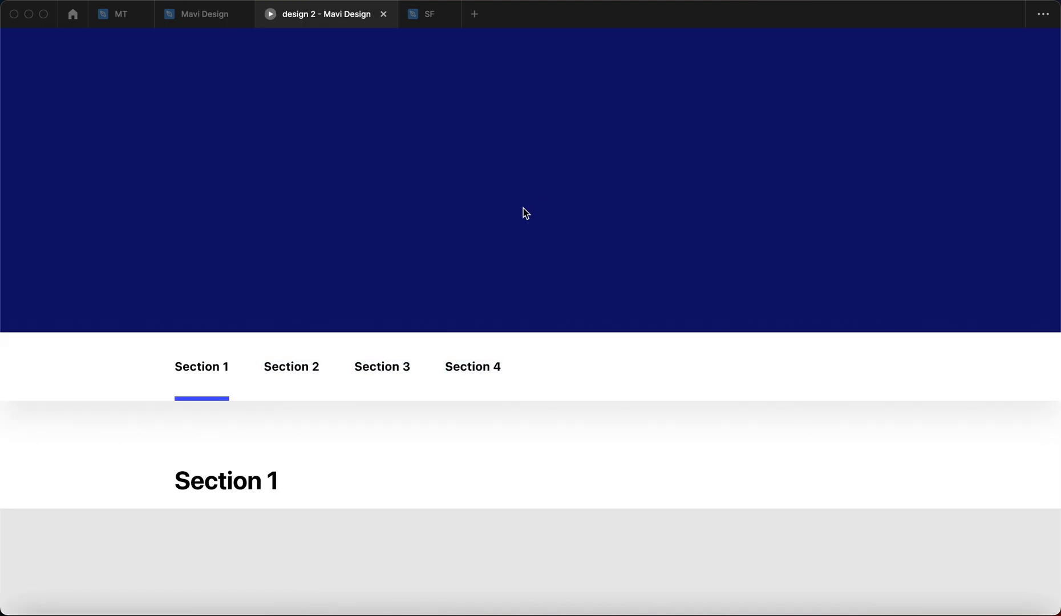
click(473, 368)
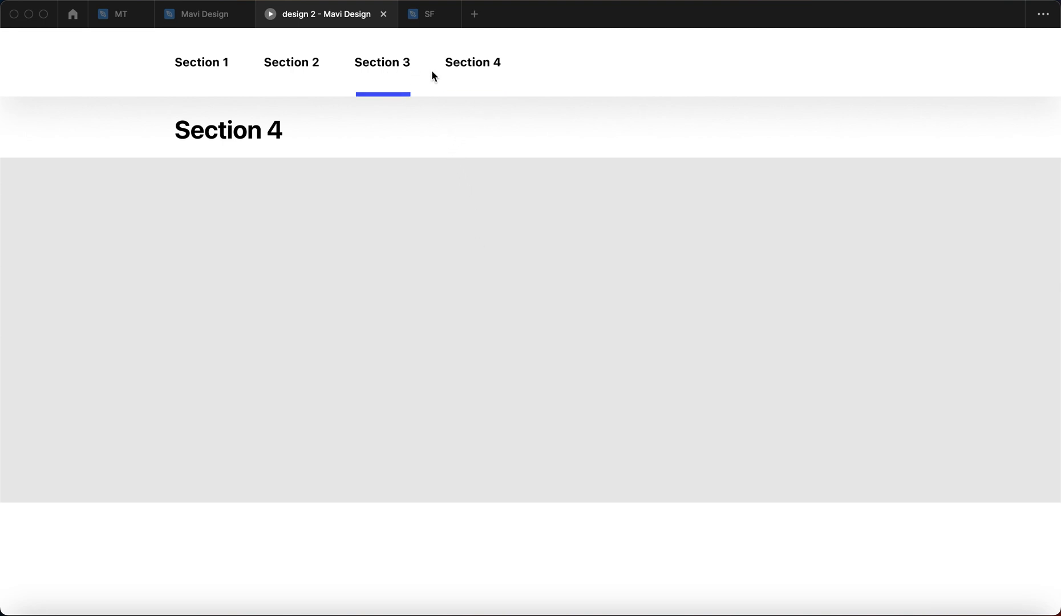
click(481, 69)
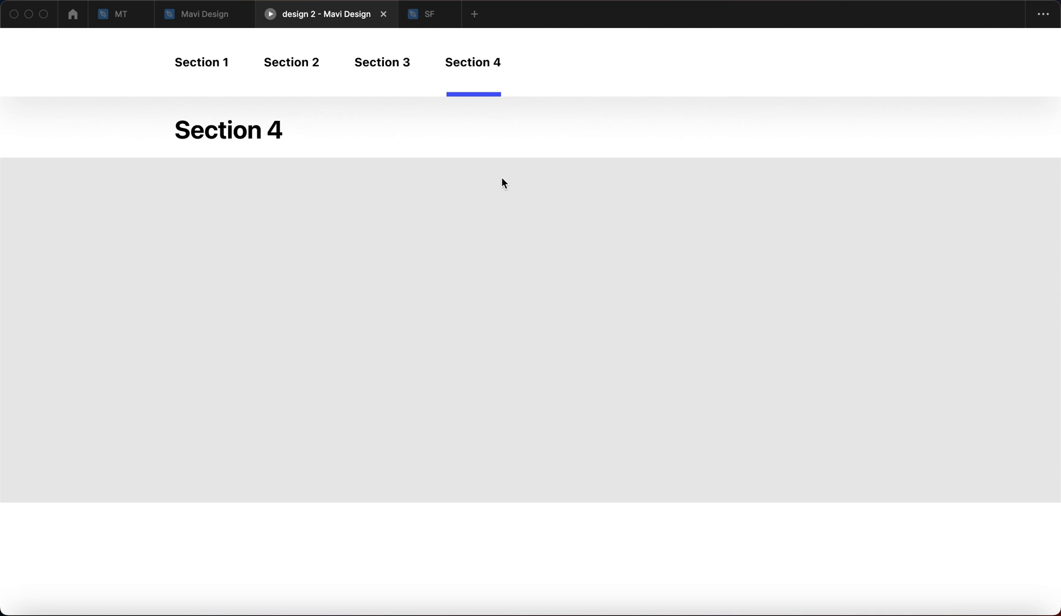
click(386, 70)
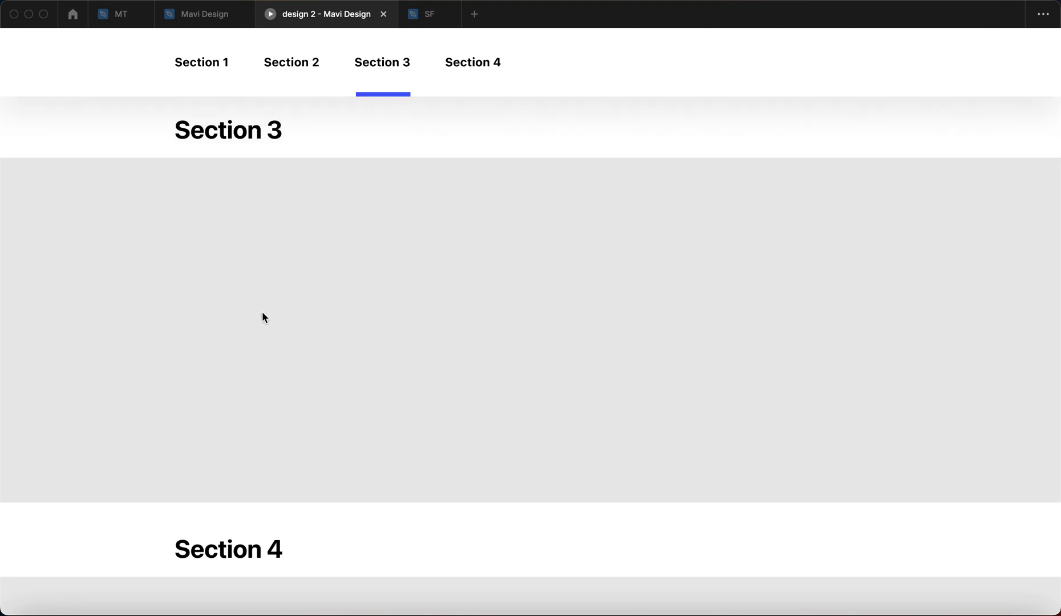
click(287, 67)
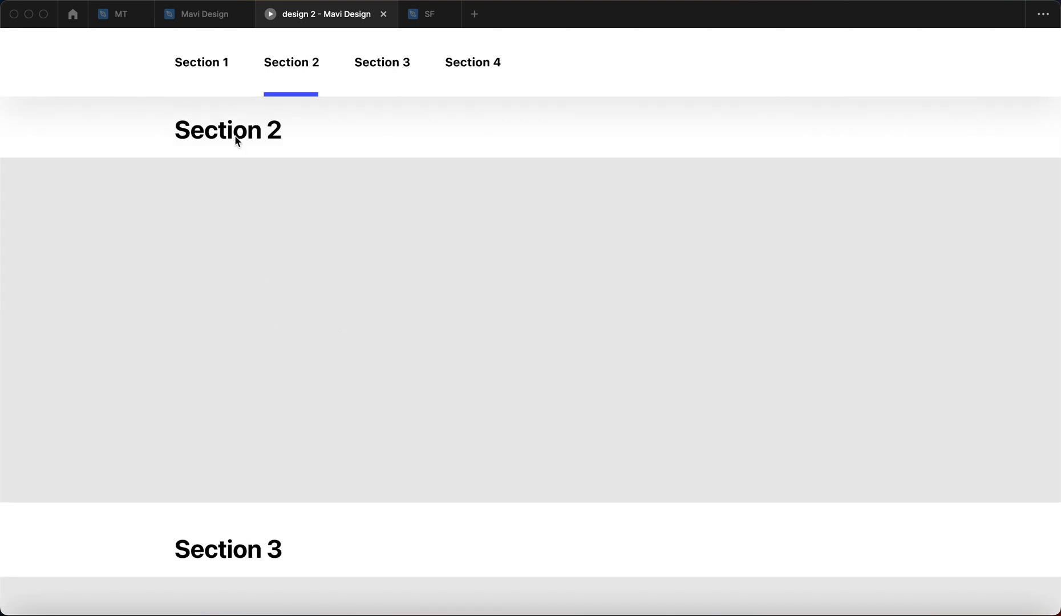
click(211, 66)
click(185, 82)
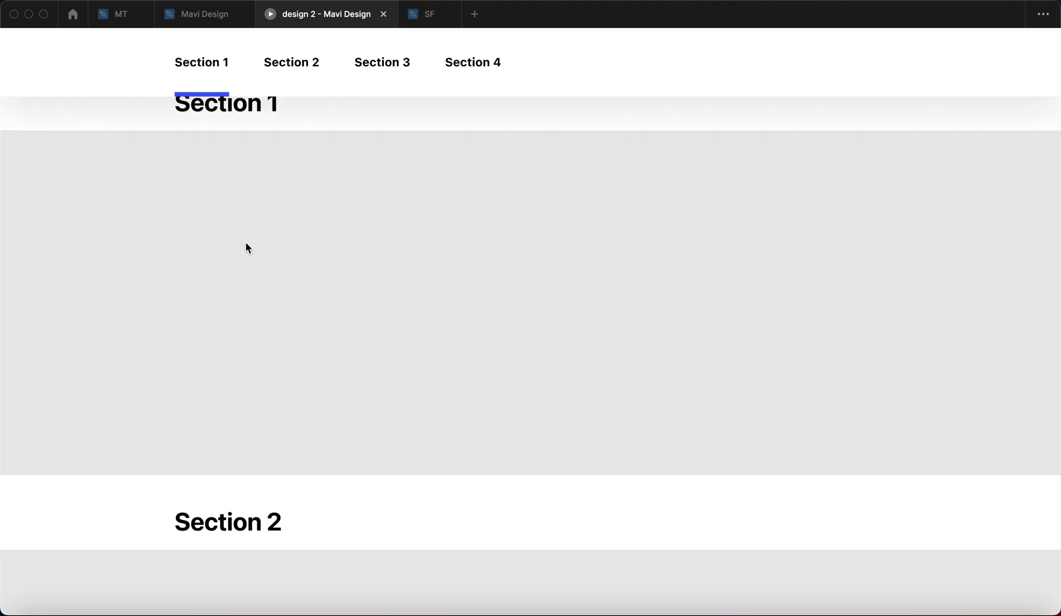
- Link the original screen's Section 1 navigation item to the Section 1 heading with an on-click scroll and a Y-offset of -120
click(201, 14)
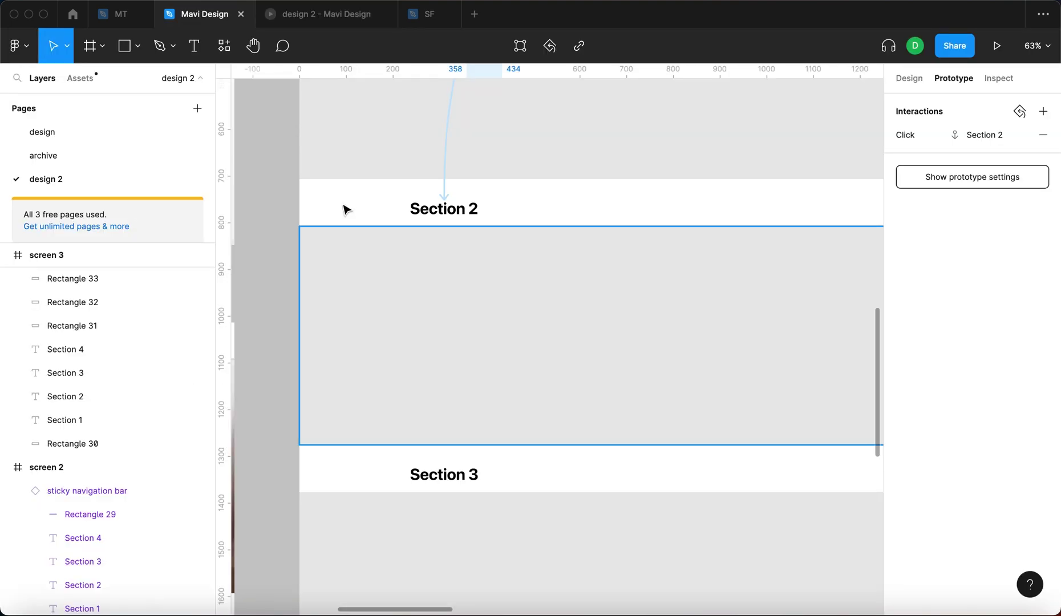
scroll(298, 222, up, 7)
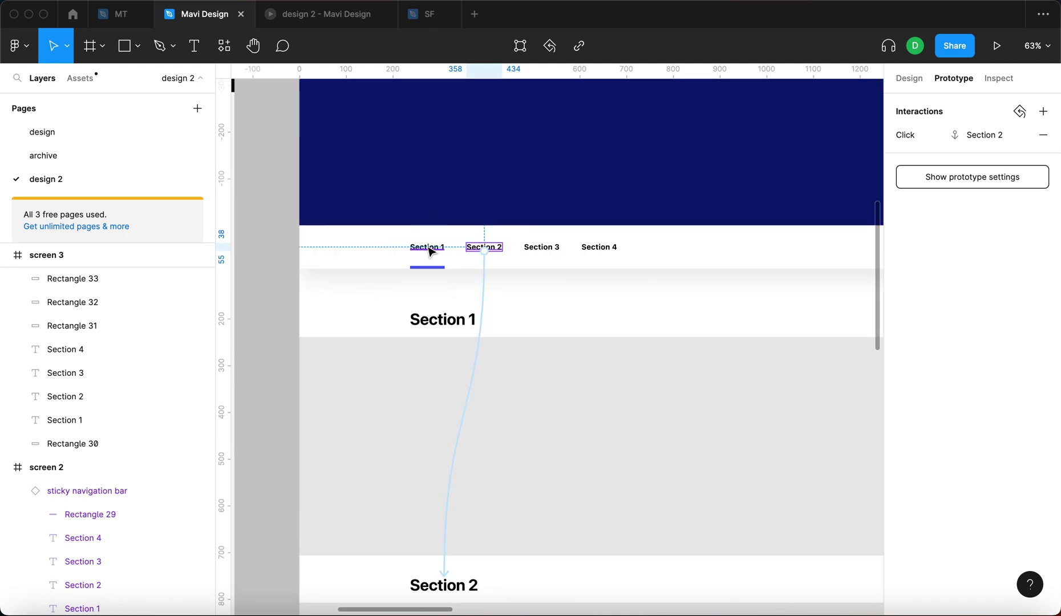
click(431, 249)
scroll(474, 262, down, 3)
drag(441, 251, 457, 306)
click(756, 219)
text(-120)
key(Return)
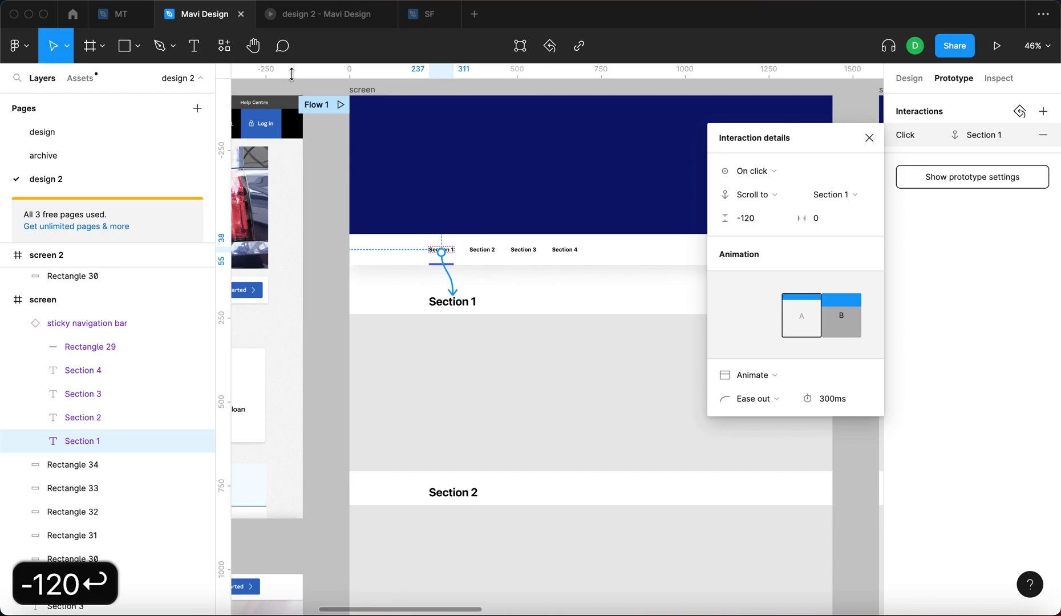
- Return to the prototype preview and test the navigation bar from Section 2 through Section 4 and back to Section 1
click(319, 18)
click(294, 63)
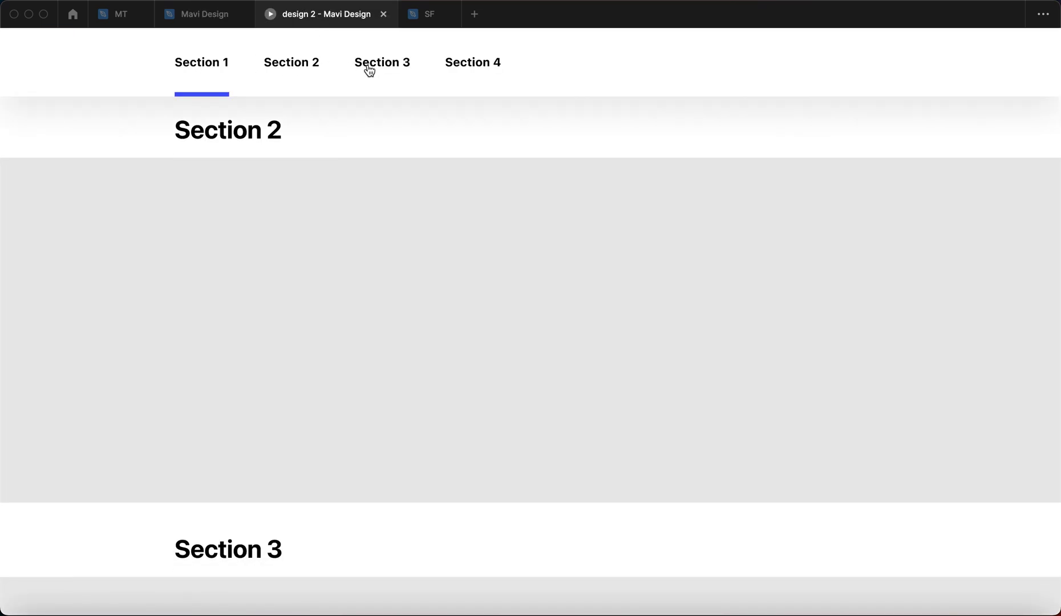
click(372, 69)
click(473, 64)
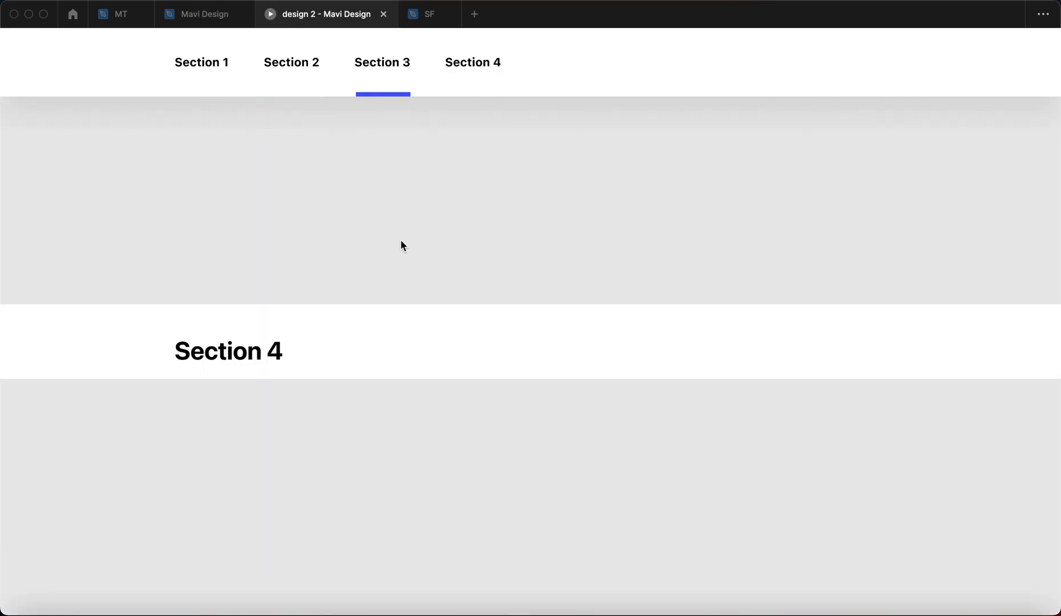
click(459, 67)
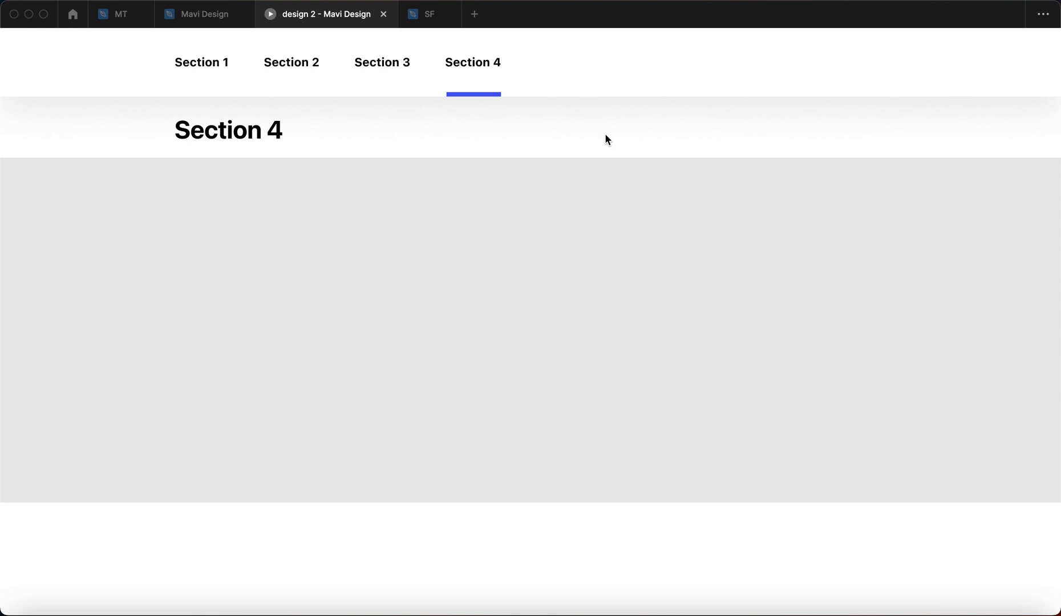
click(376, 66)
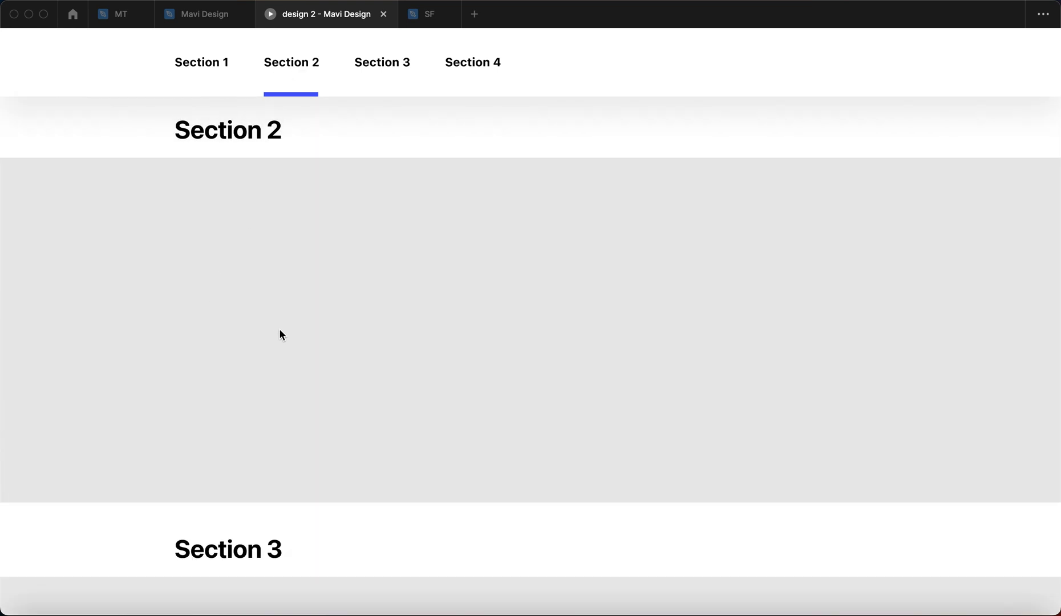
click(216, 67)
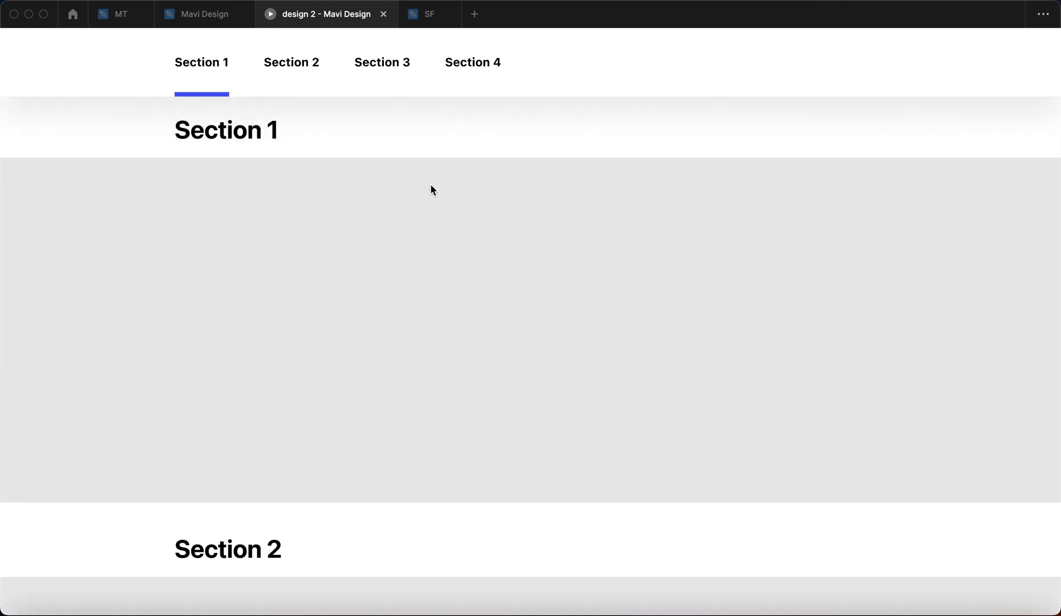
- Scroll through all sections of the preview to check the active navigation marker, and restart the prototype
scroll(433, 223, down, 10)
scroll(467, 230, up, 10)
scroll(457, 305, down, 8)
scroll(632, 308, down, 15)
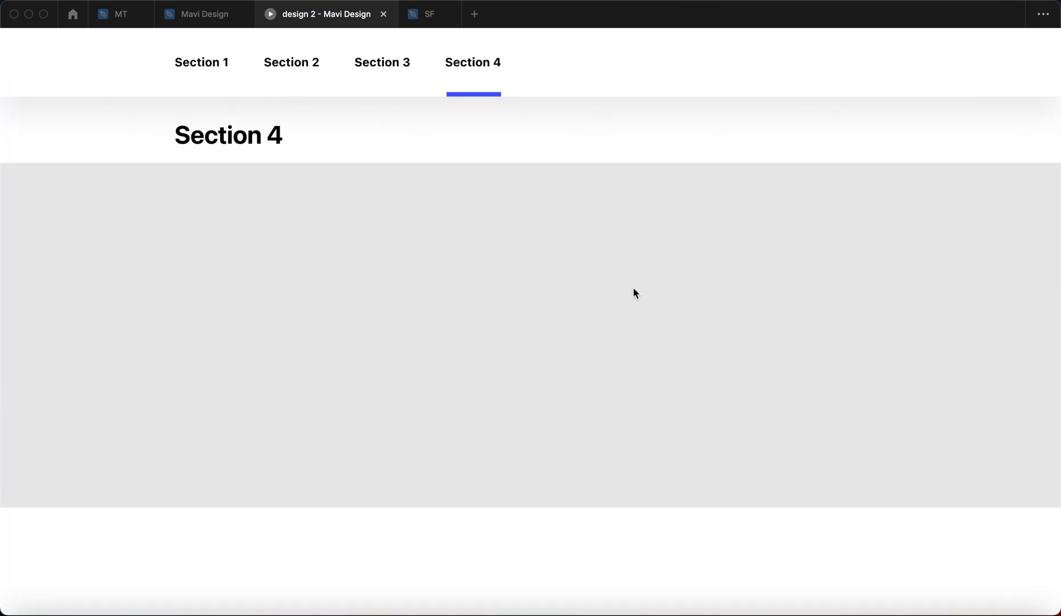
scroll(634, 289, up, 12)
scroll(633, 286, up, 7)
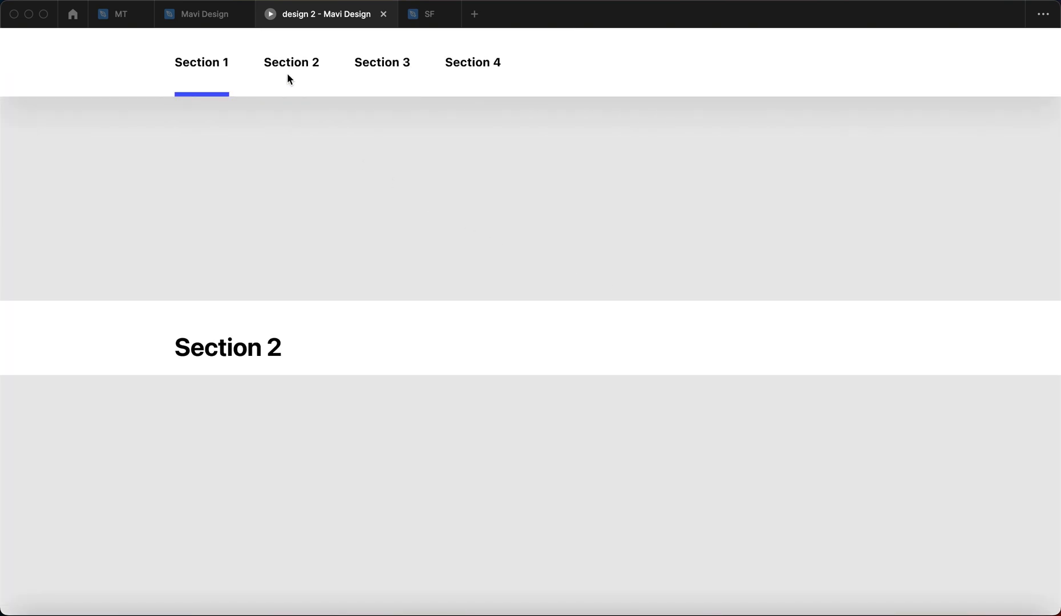
scroll(558, 270, up, 7)
scroll(558, 271, down, 5)
scroll(558, 270, down, 10)
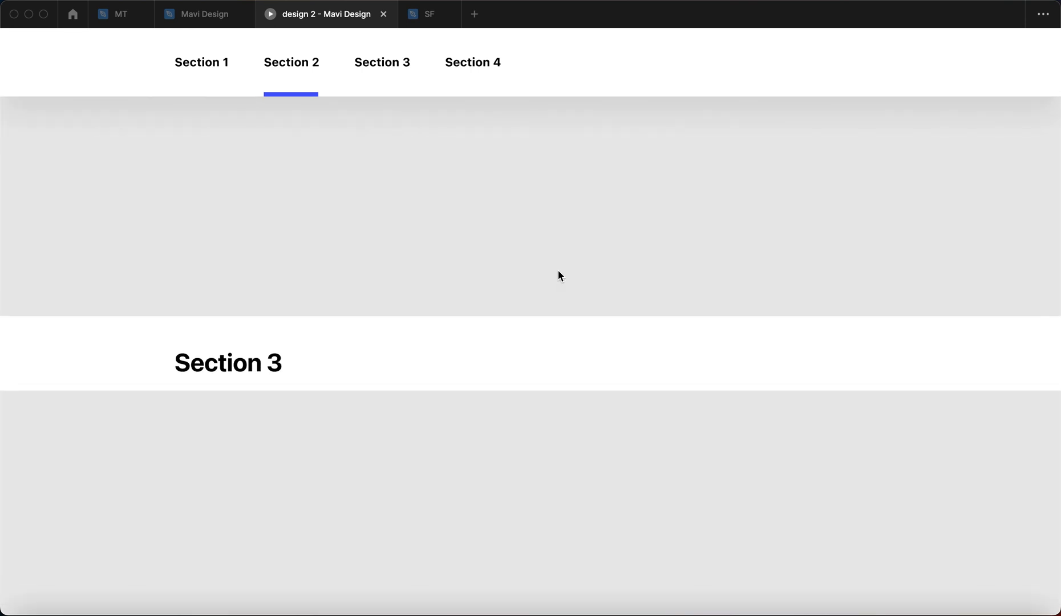
key(r)
- Return to the design file, close the Section 1 interaction details and switch from the prototype view to the design view
click(198, 16)
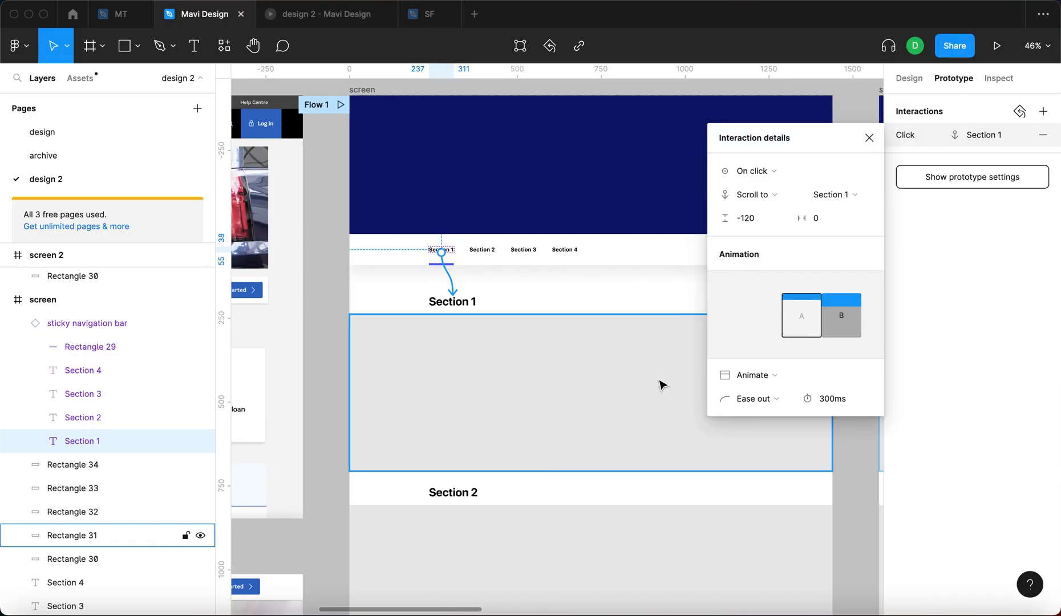
click(869, 138)
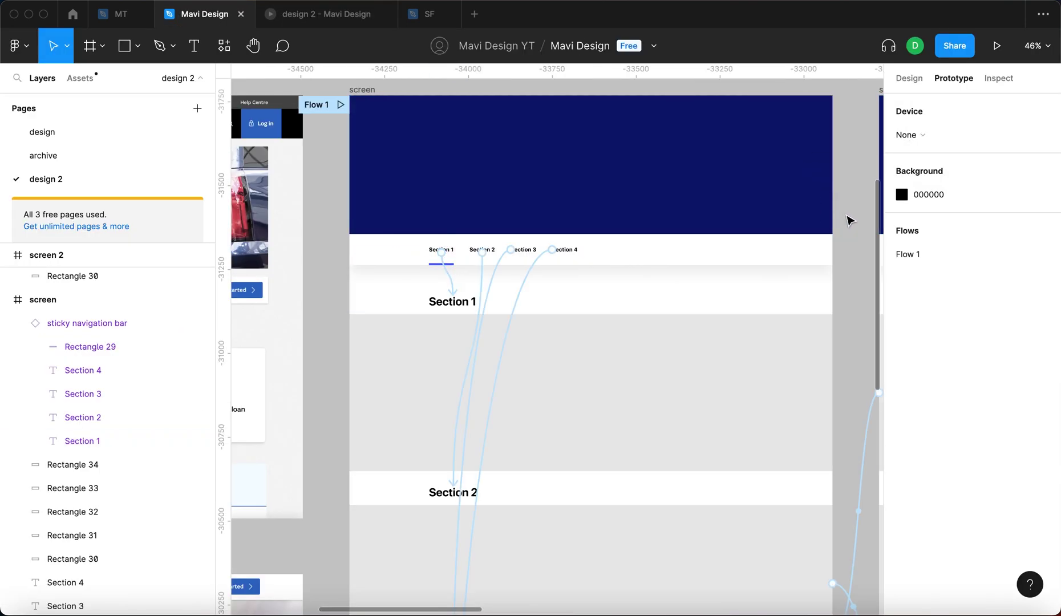
click(848, 220)
scroll(847, 220, right, 3)
scroll(753, 237, down, 5)
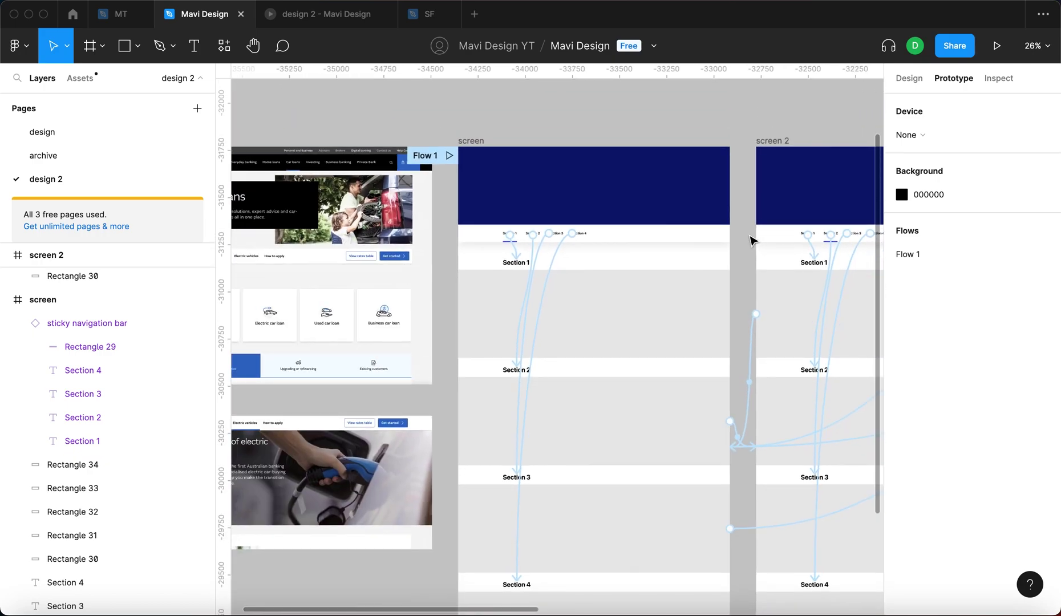
click(908, 80)
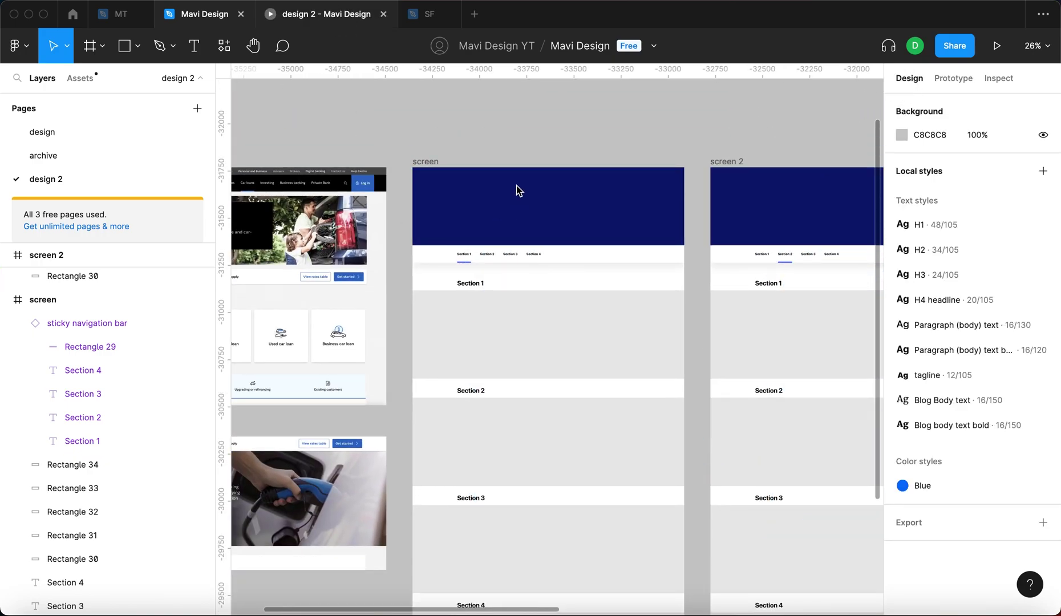
- Check the start of the page in the preview, and look over the four screens and the Car loans reference frame
key(ctrl+Tab)
scroll(325, 286, down, 5)
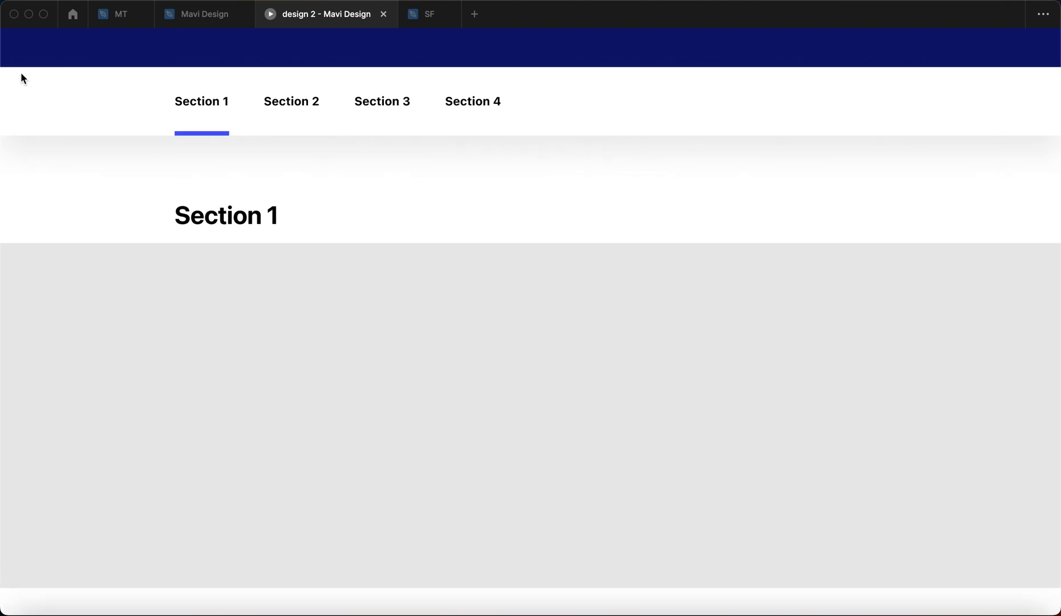
click(197, 21)
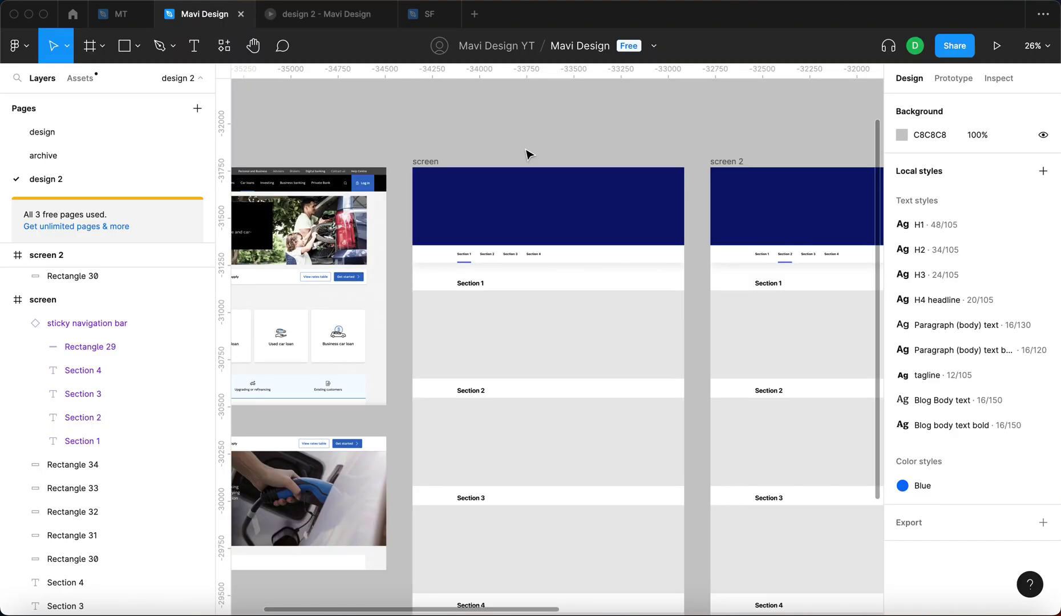
scroll(567, 150, right, 5)
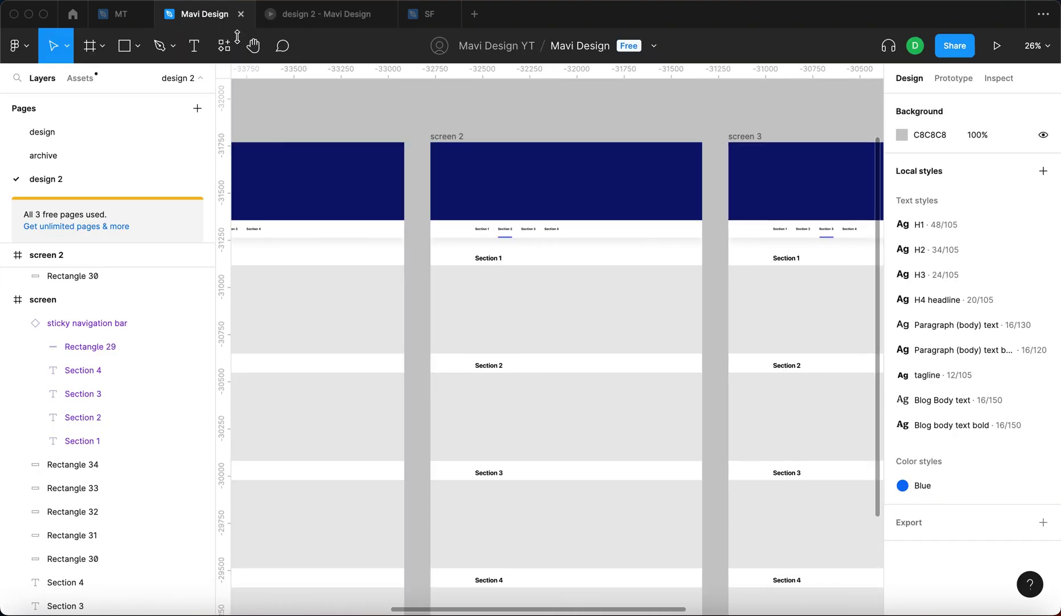
scroll(478, 157, down, 3)
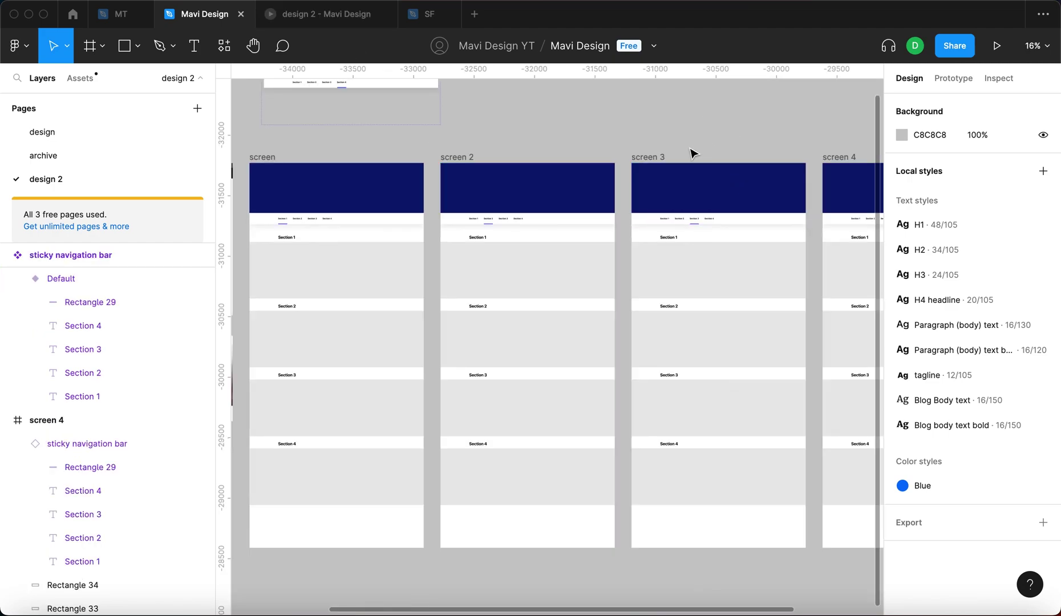
scroll(307, 276, up, 3)
scroll(400, 321, left, 10)
scroll(444, 334, up, 3)
scroll(400, 330, left, 2)
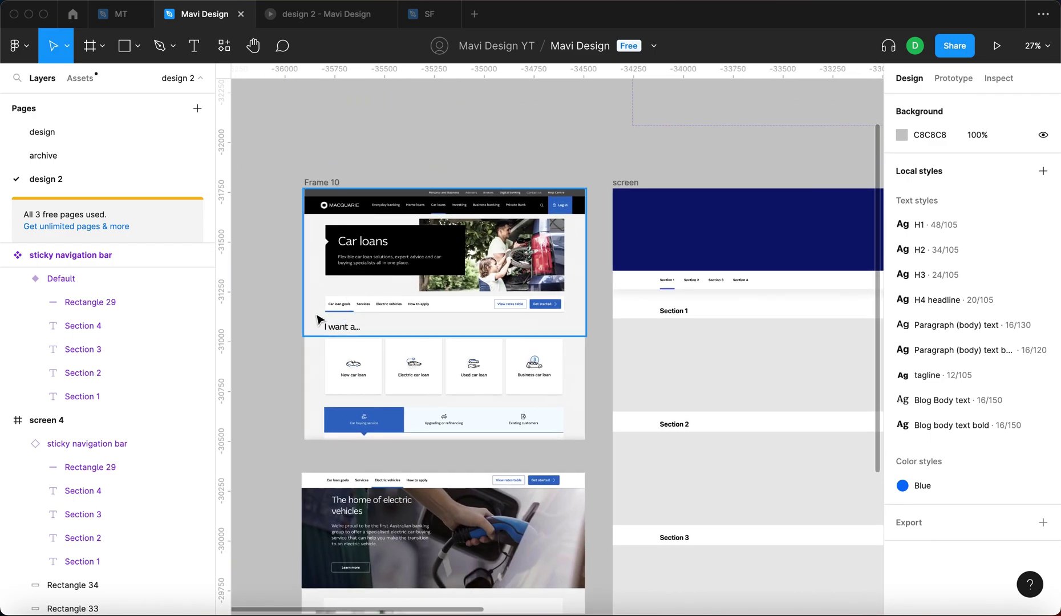
- Select the four grey content rectangles on each of the four screens and send them all to the back
scroll(563, 317, right, 5)
click(564, 320)
scroll(703, 137, down, 3)
scroll(670, 177, right, 2)
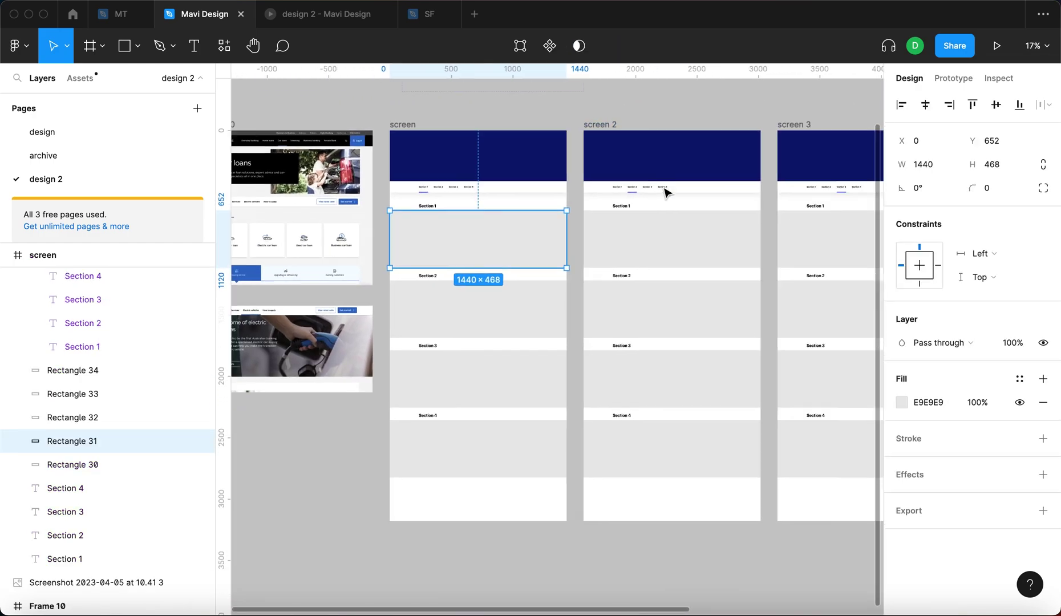
scroll(661, 260, right, 5)
scroll(625, 263, down, 3)
shift+click(598, 265)
shift+click(700, 264)
shift+click(822, 264)
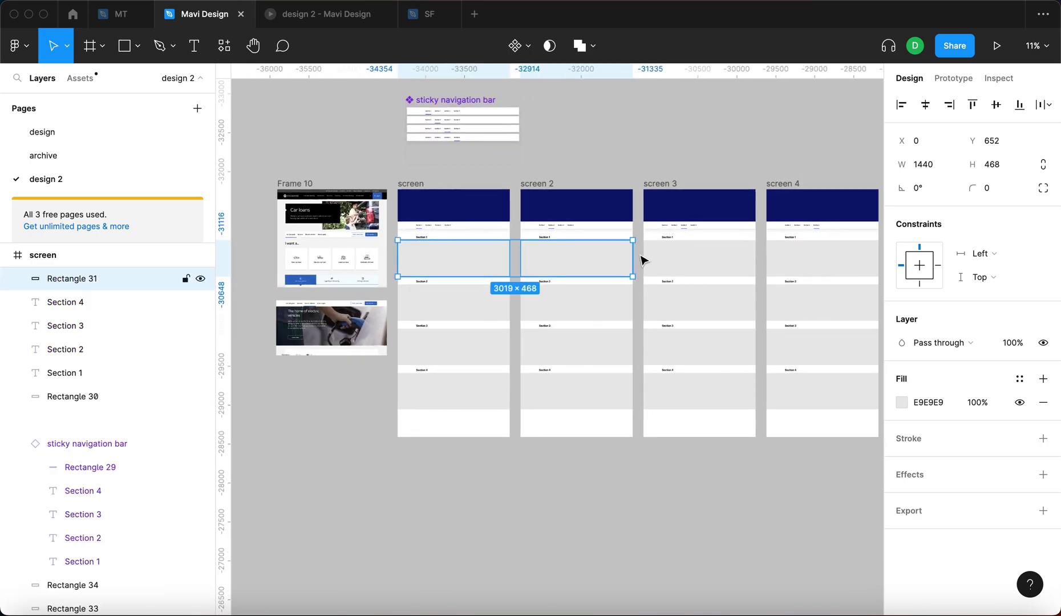
shift+click(813, 303)
shift+click(702, 304)
shift+click(583, 304)
shift+click(465, 305)
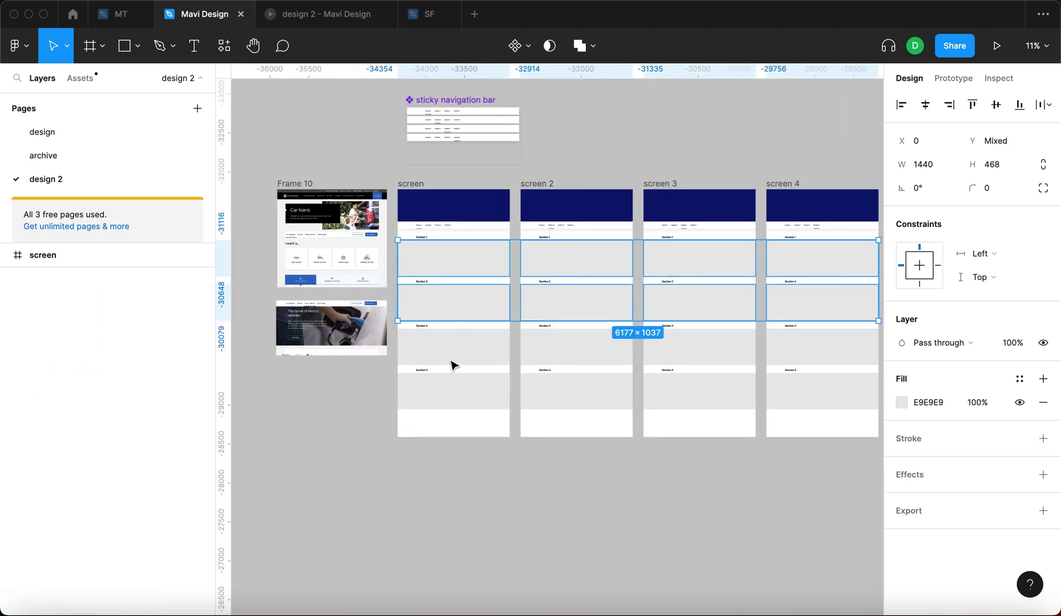
shift+click(450, 365)
shift+click(570, 349)
shift+click(687, 351)
shift+click(822, 360)
shift+click(819, 396)
shift+click(711, 395)
shift+click(576, 396)
shift+click(458, 403)
key(alt+super+bracketleft)
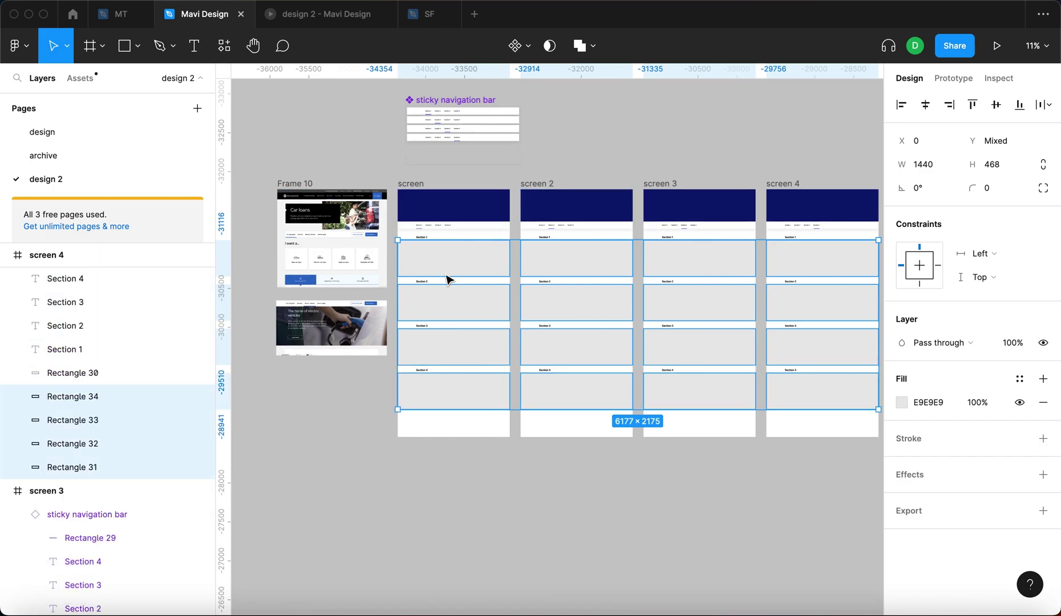
- Extend the Section 1 content rectangles on all four screens upward behind their headings to Y 597 and a height of 523
scroll(448, 239, up, 5)
click(473, 231)
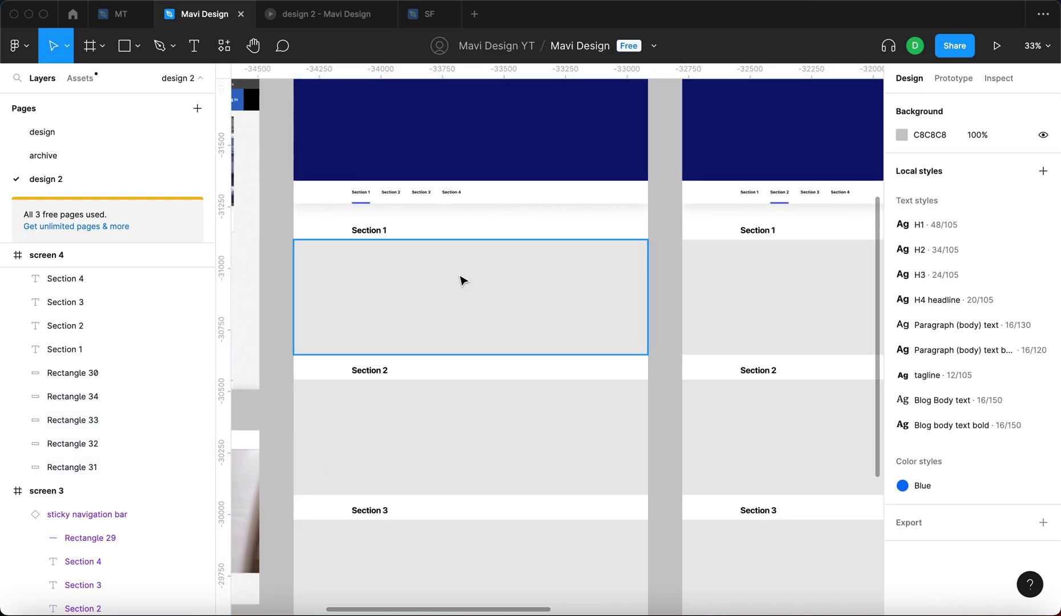
click(459, 268)
shift+click(736, 290)
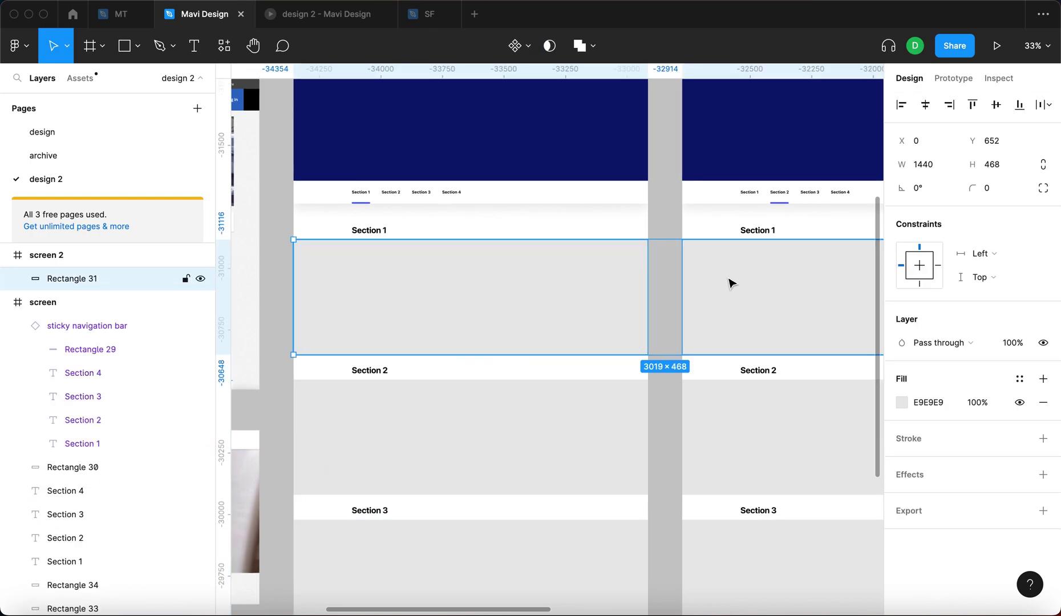
scroll(719, 264, down, 2)
scroll(719, 264, right, 5)
shift+click(714, 266)
scroll(716, 266, right, 3)
shift+click(721, 269)
drag(737, 250, 738, 243)
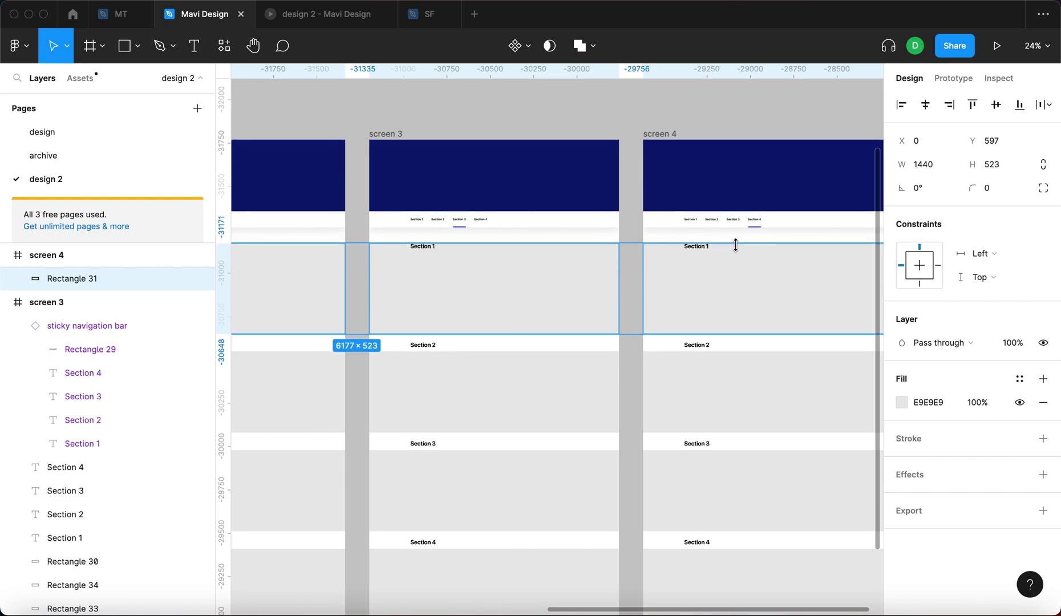
scroll(738, 244, up, 10)
scroll(560, 256, down, 10)
scroll(513, 271, left, 3)
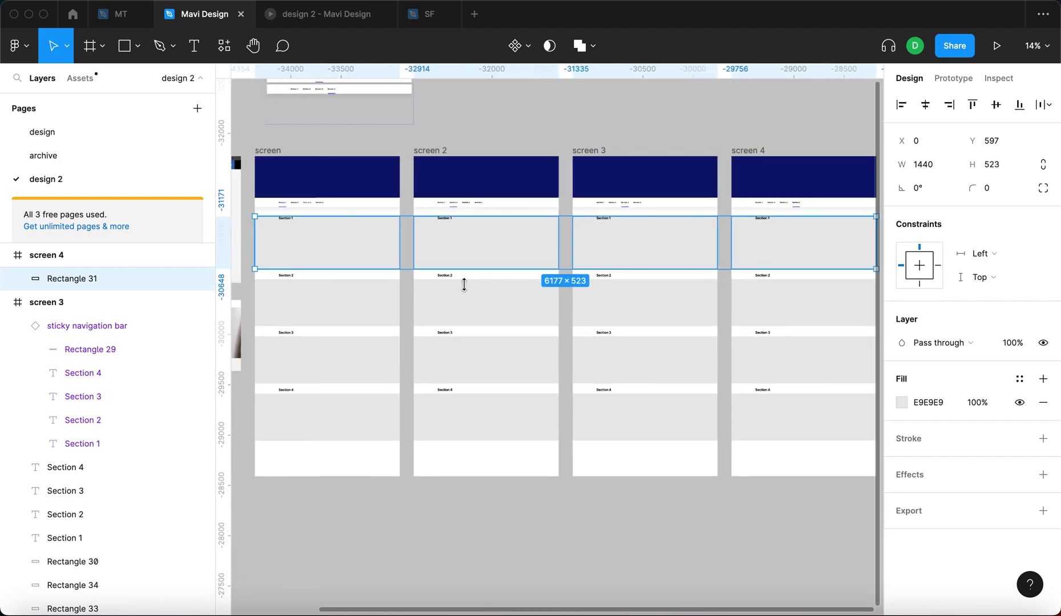
- Extend the Section 2 content rectangles on all four screens upward behind their headings
click(377, 298)
shift+click(443, 301)
shift+click(644, 302)
shift+click(749, 306)
drag(794, 277, 795, 272)
- Extend the Section 3 content rectangles on all four screens upward behind their headings
click(688, 358)
shift+click(459, 358)
shift+click(337, 358)
shift+click(810, 346)
drag(810, 333, 812, 329)
click(751, 488)
- Extend the Section 4 content rectangles on all four screens upward behind their headings to Y 2299 and a height of 528
click(334, 432)
shift+click(450, 427)
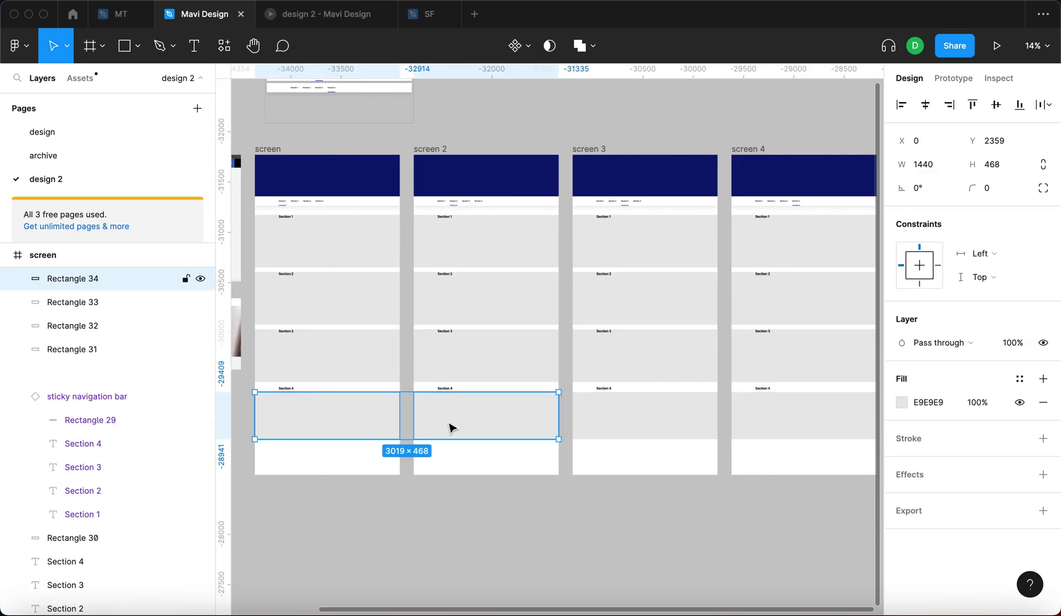
shift+click(621, 423)
shift+click(782, 416)
drag(795, 391, 796, 387)
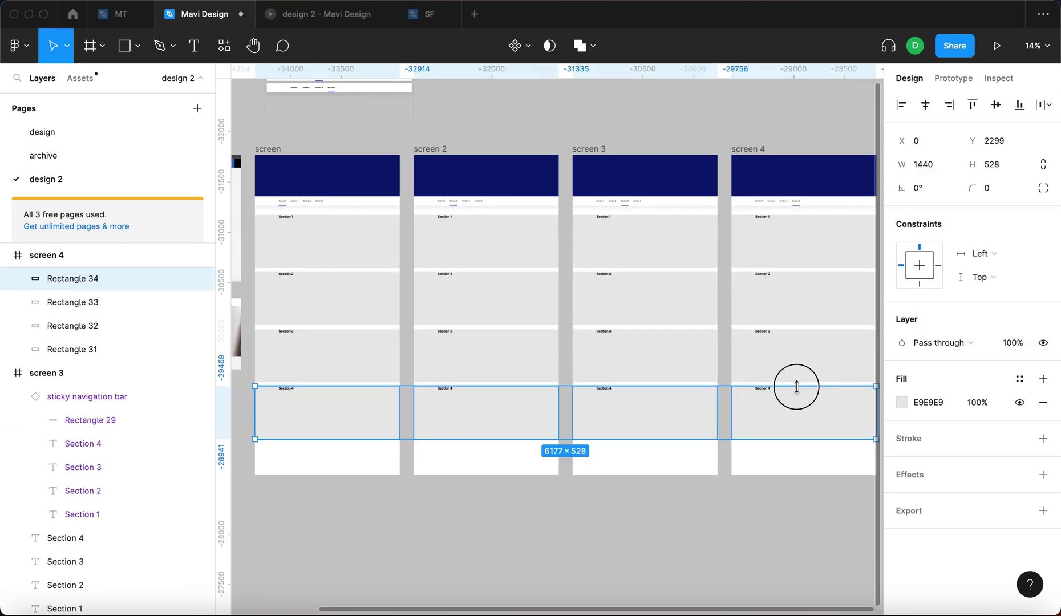
click(768, 494)
- Select all sixteen grey content rectangles across the four screens and set their fill opacity to 0%
scroll(570, 443, down, 5)
click(691, 413)
shift+click(687, 356)
shift+click(685, 310)
shift+click(673, 269)
shift+click(559, 267)
shift+click(562, 310)
shift+click(560, 353)
shift+click(556, 399)
shift+click(443, 394)
shift+click(444, 400)
shift+click(447, 351)
shift+click(448, 308)
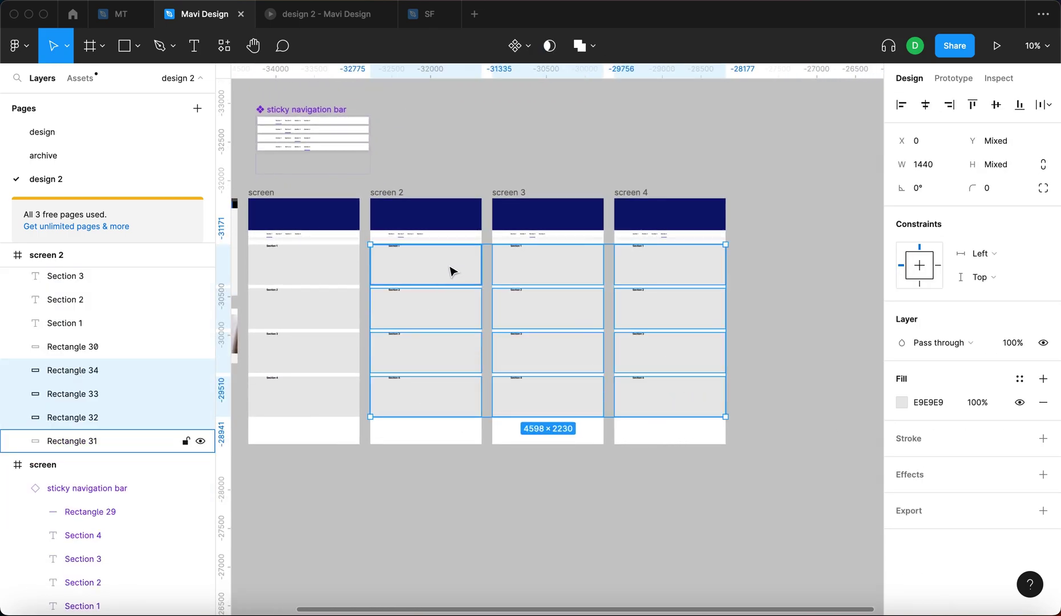
shift+click(450, 263)
shift+click(303, 267)
shift+click(308, 308)
shift+click(312, 342)
shift+click(319, 396)
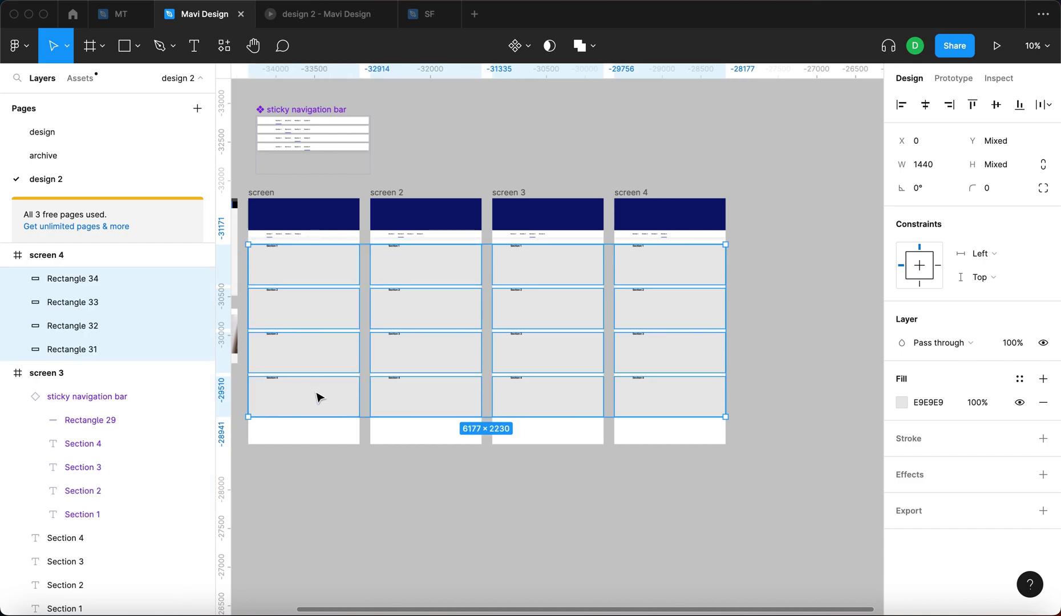
scroll(570, 399, left, 4)
text(0)
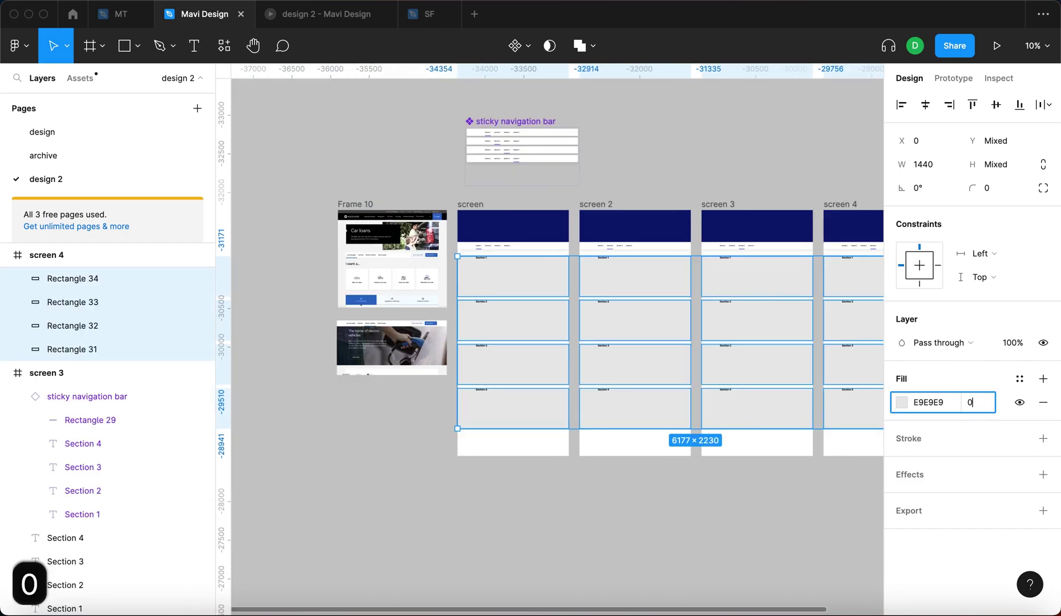
key(Return)
click(731, 507)
- Restart the prototype preview and scroll through all four sections and back up to check the active navigation item
scroll(733, 509, right, 3)
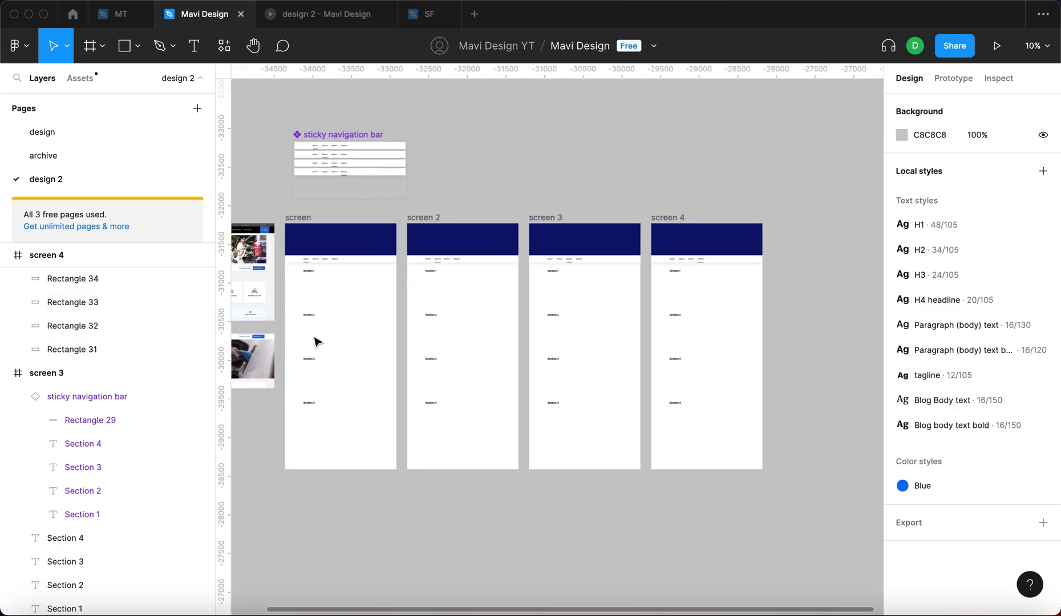
click(324, 17)
scroll(536, 339, up, 3)
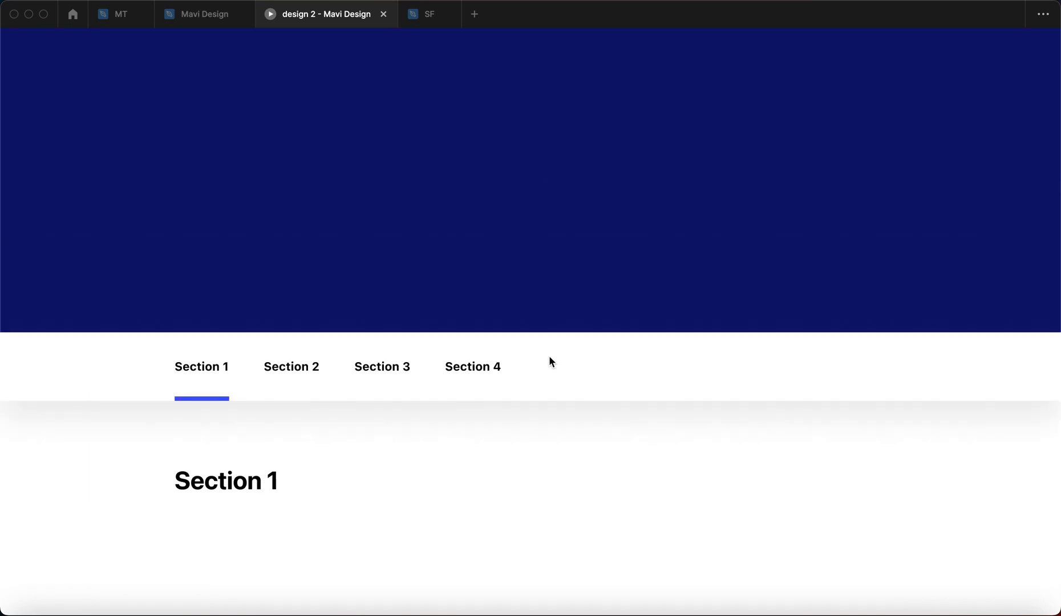
click(578, 198)
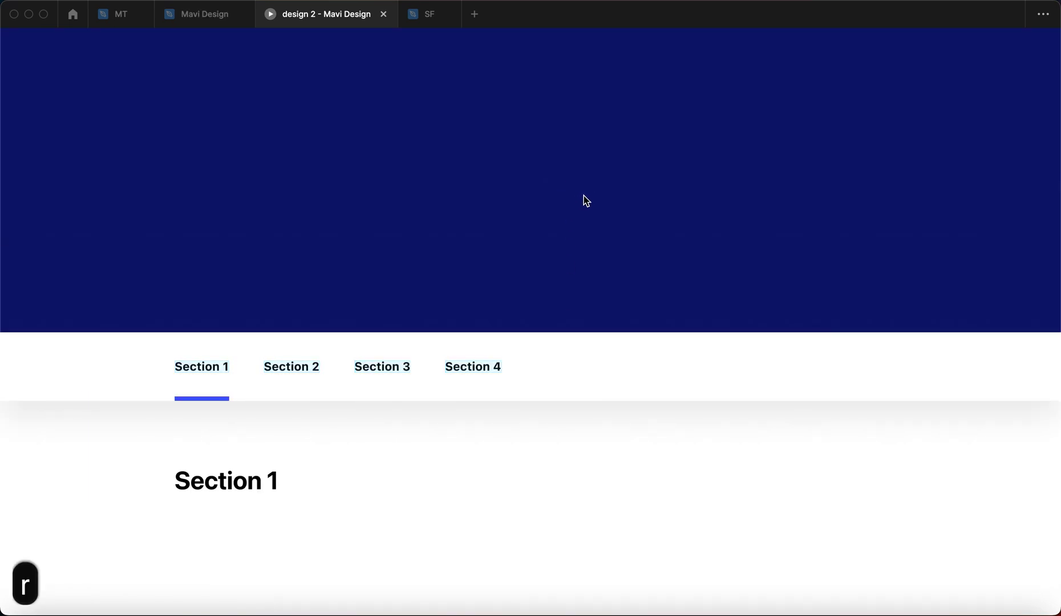
scroll(617, 246, down, 6)
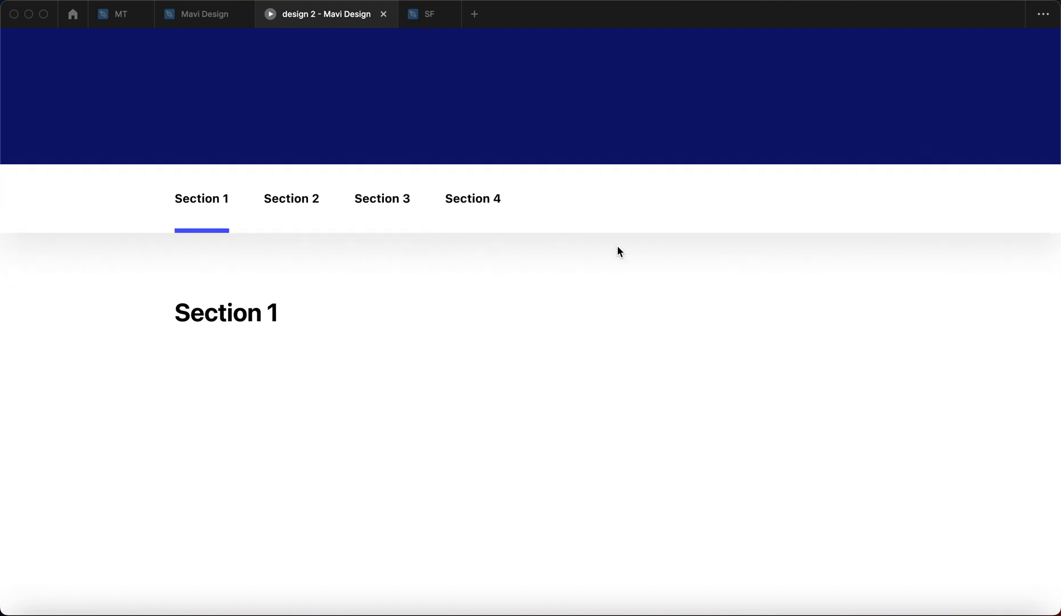
scroll(618, 247, down, 7)
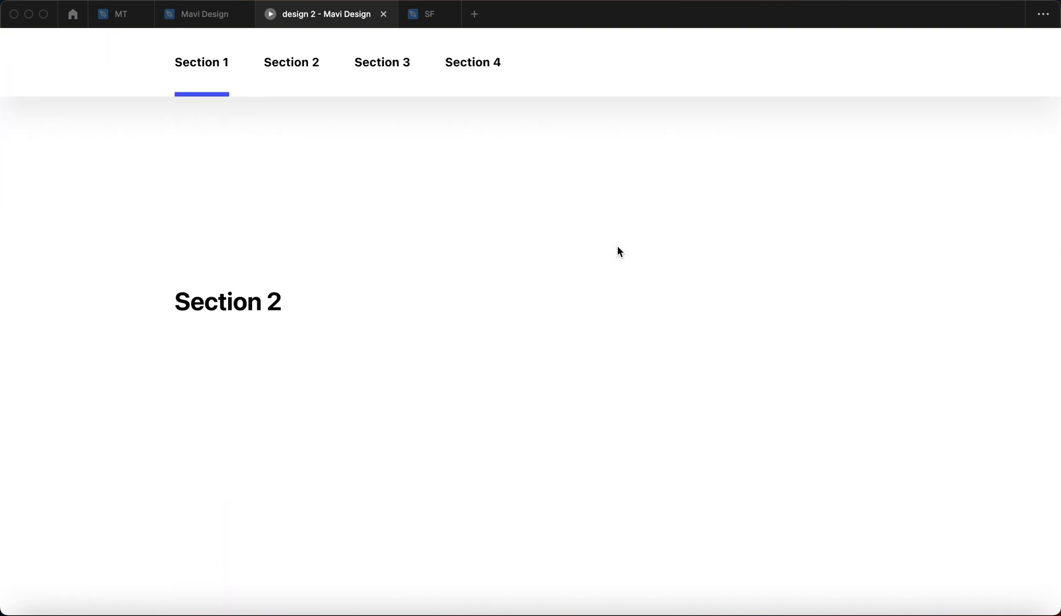
scroll(618, 247, down, 9)
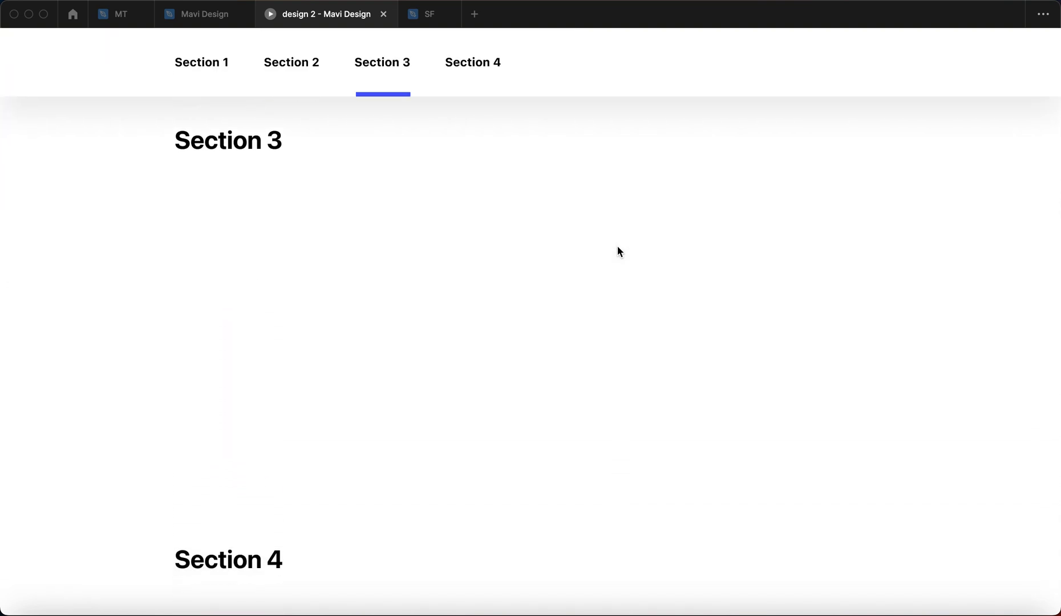
scroll(618, 247, down, 7)
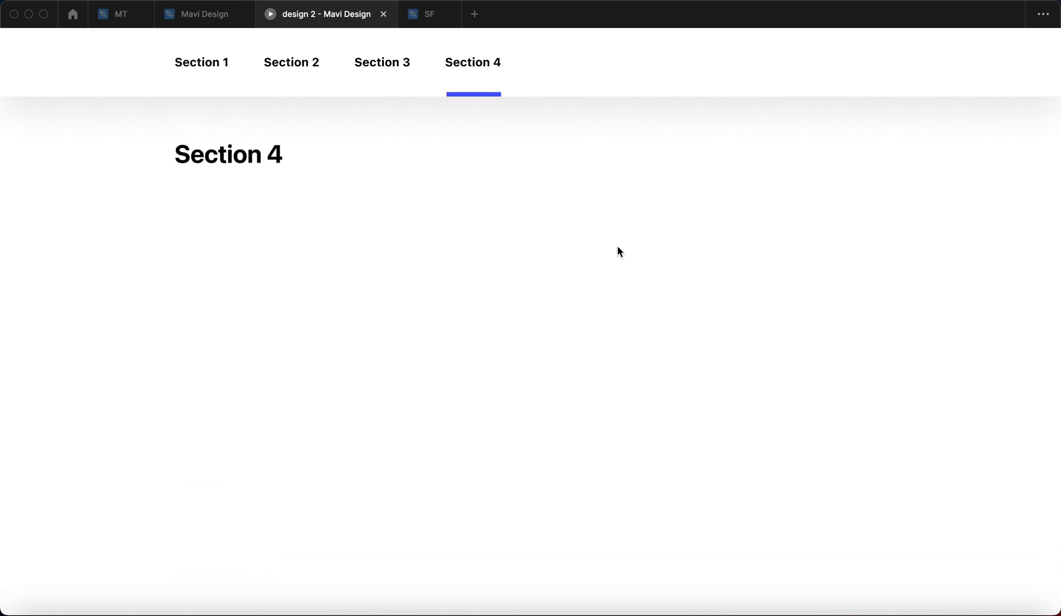
scroll(618, 247, up, 20)
scroll(618, 247, up, 2)
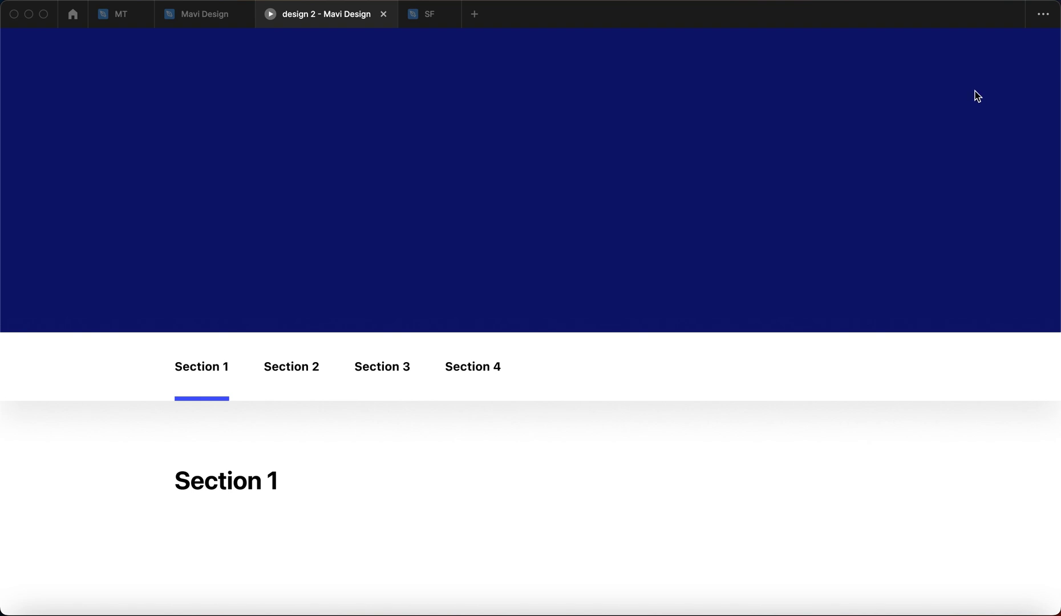
- Scroll back and forth between the sections in the preview to examine when the navigation highlight switches
scroll(956, 582, down, 5)
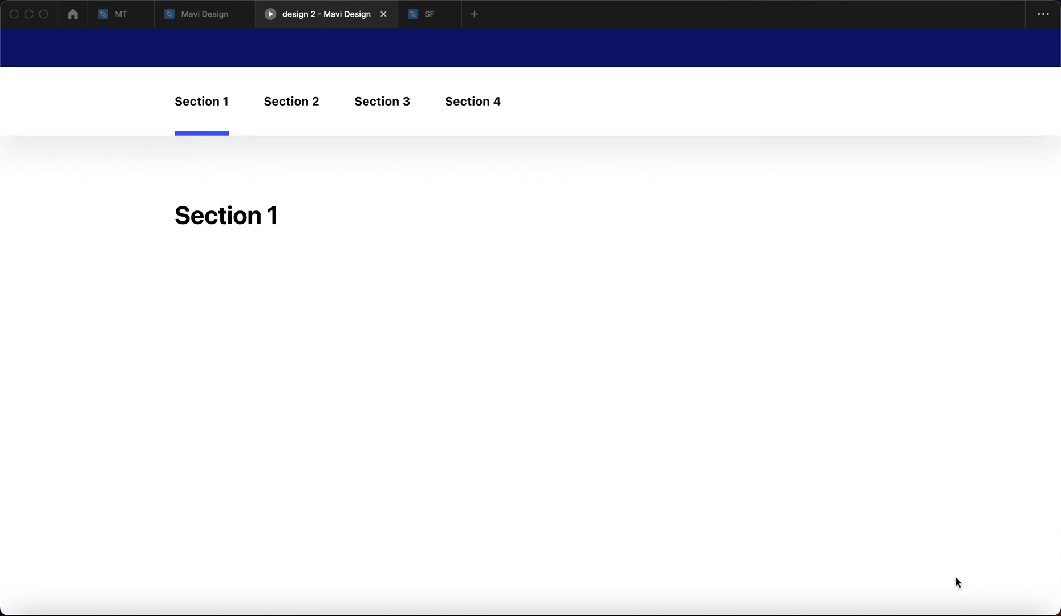
scroll(955, 577, down, 2)
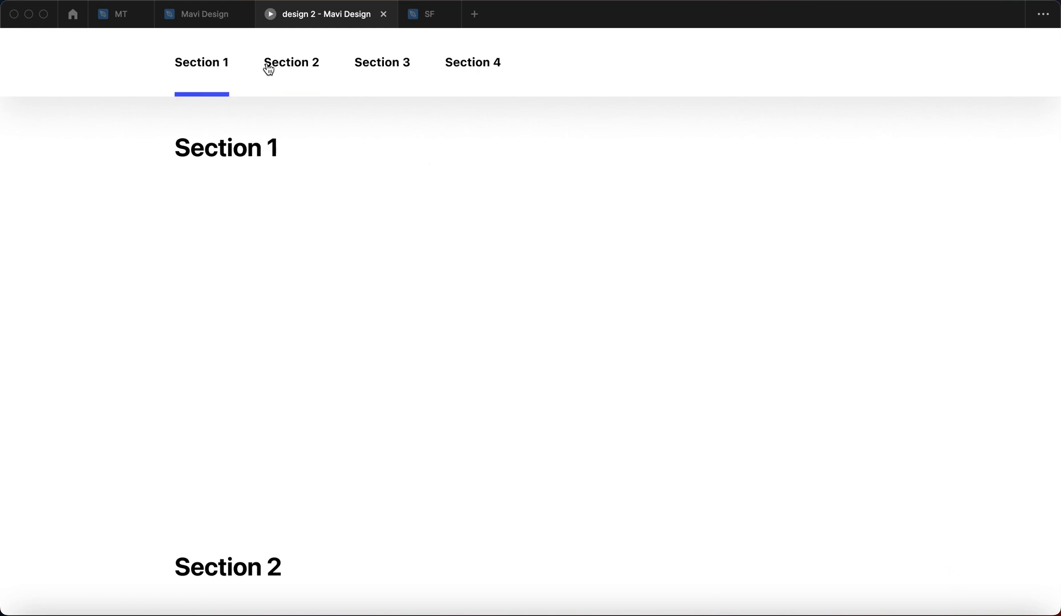
scroll(982, 573, down, 1)
scroll(983, 572, up, 1)
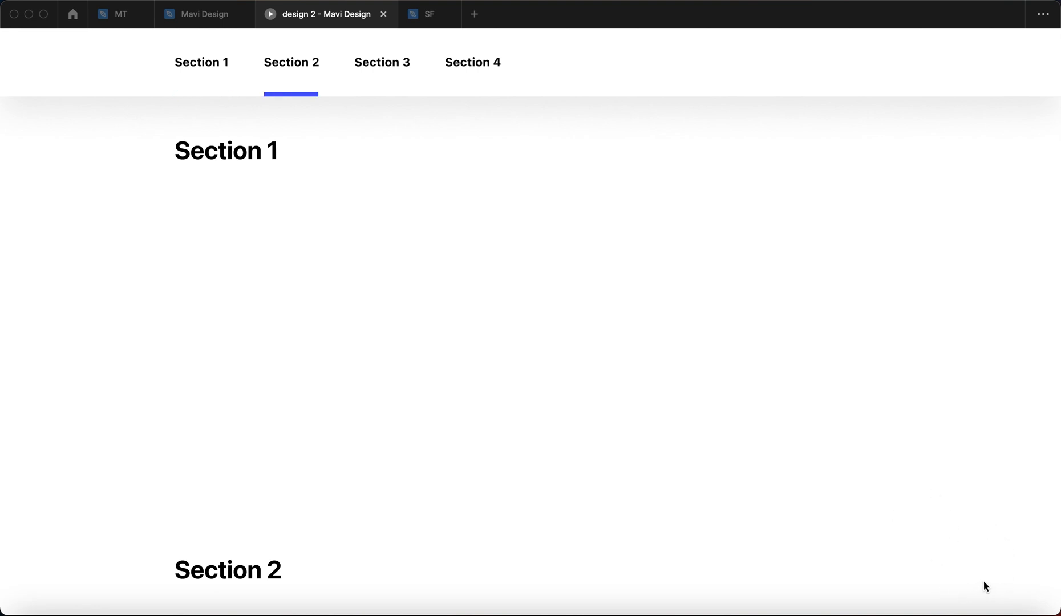
scroll(981, 571, down, 10)
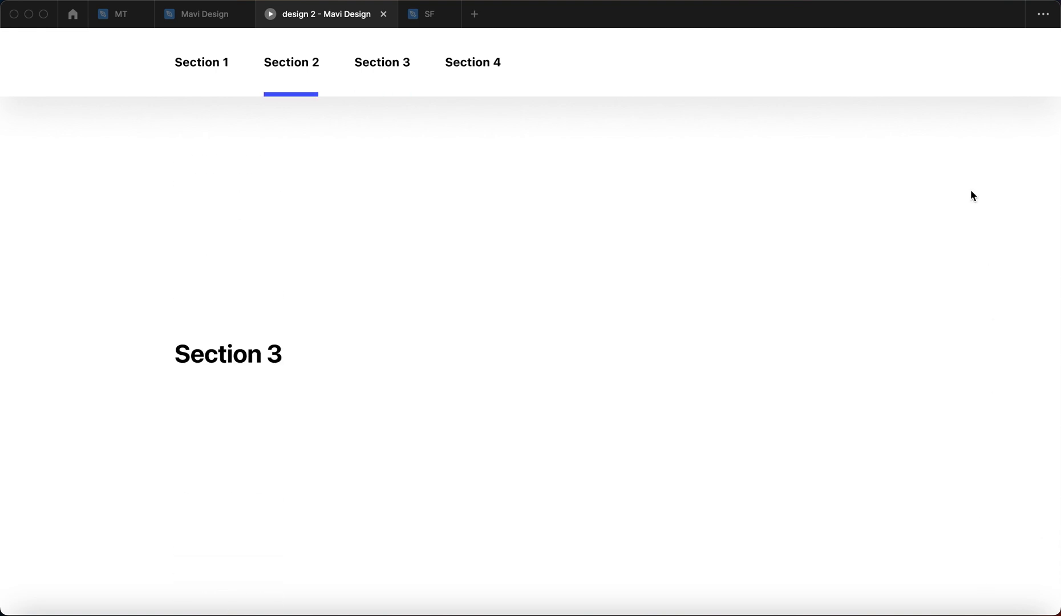
scroll(975, 128, down, 5)
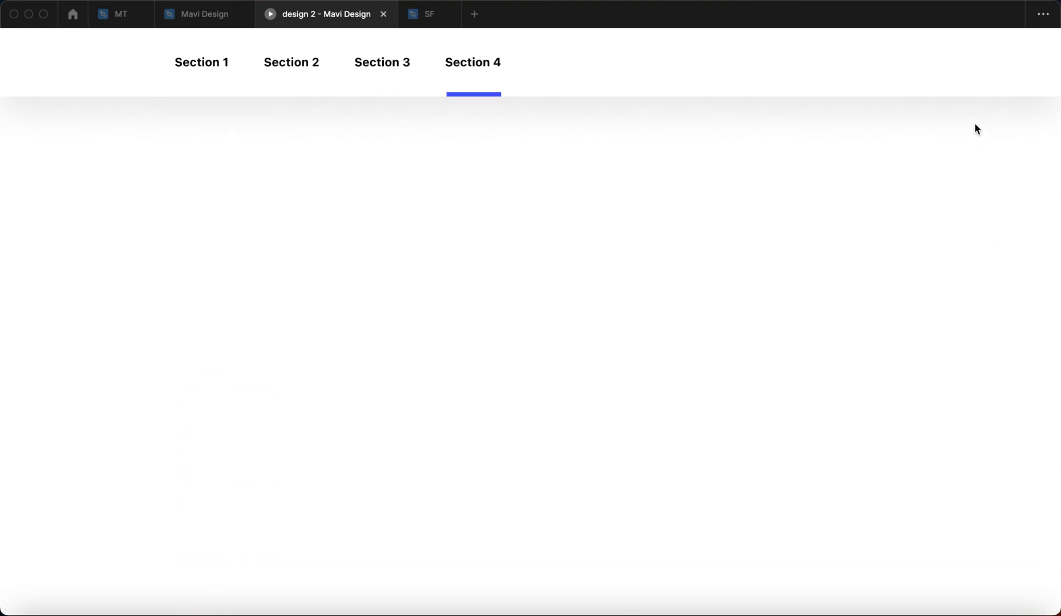
scroll(975, 129, up, 10)
scroll(976, 129, down, 8)
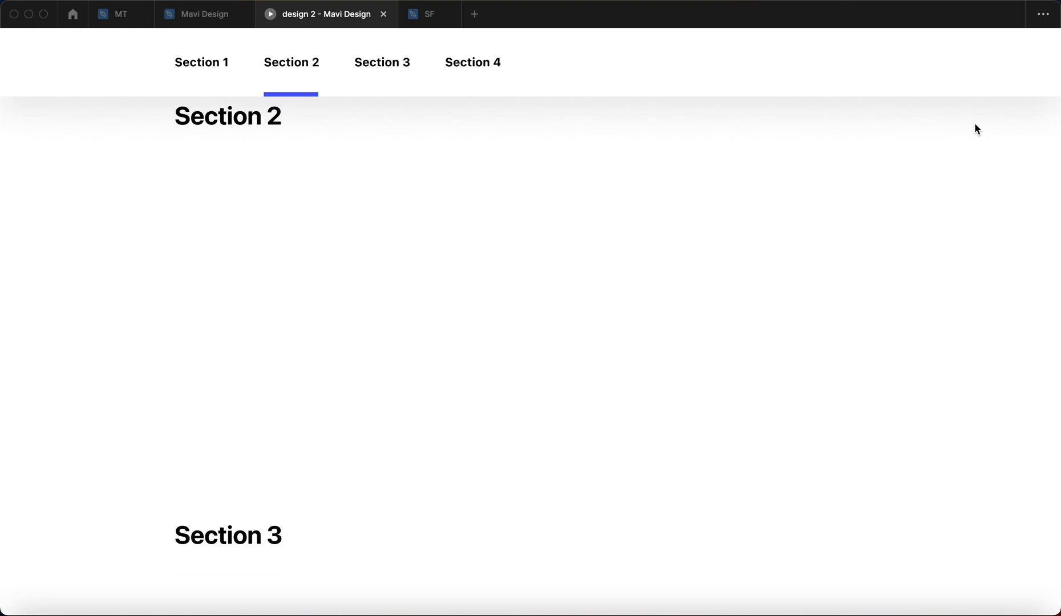
scroll(963, 254, down, 7)
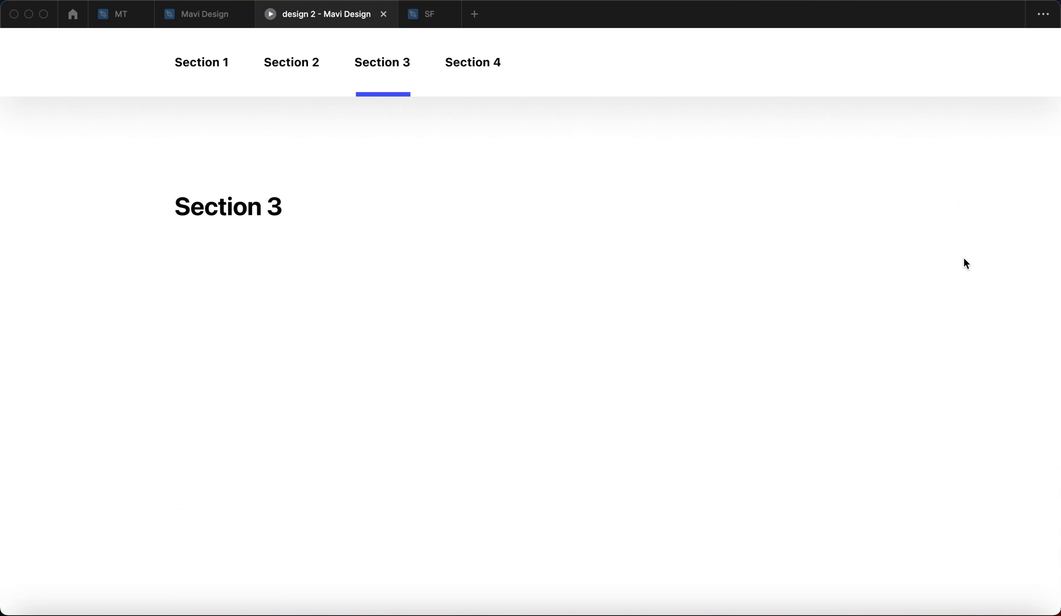
scroll(964, 256, down, 3)
scroll(964, 257, up, 15)
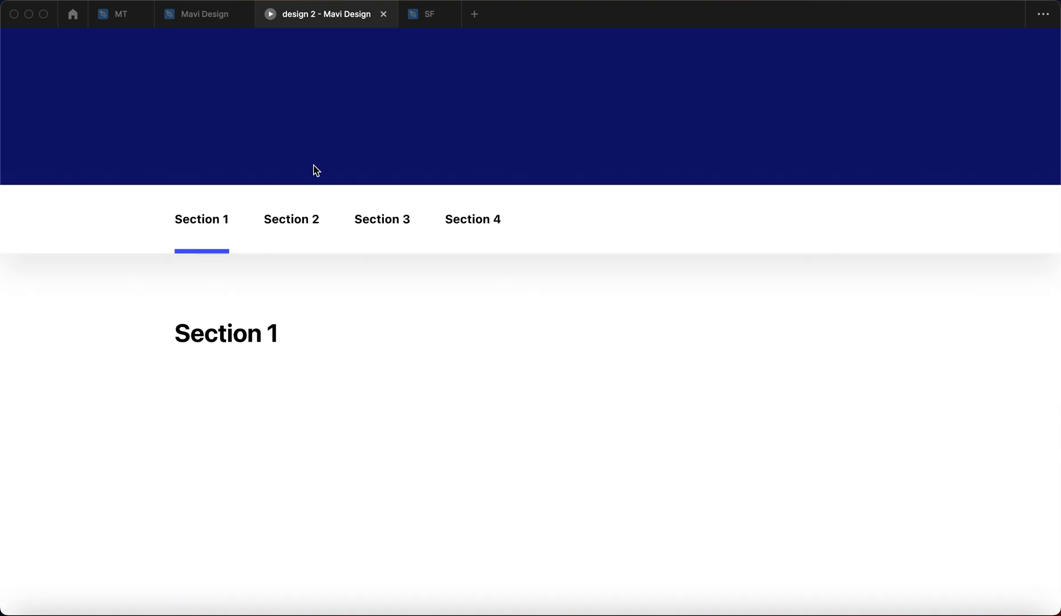
- Test the Section 2, Section 3, Section 4 and Section 1 navigation links in the preview, scrolling between the sections
click(296, 225)
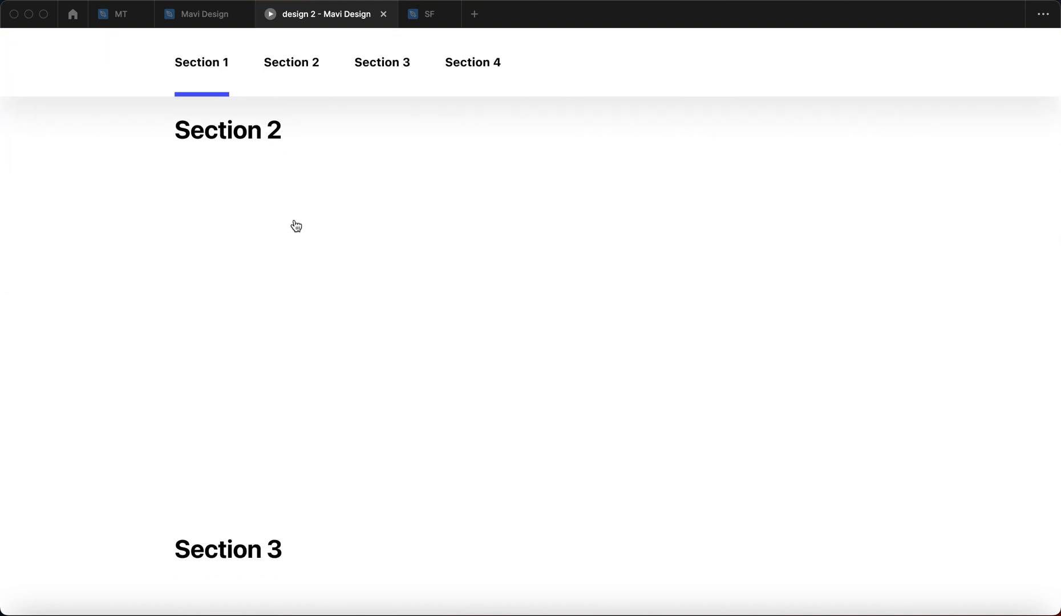
click(386, 65)
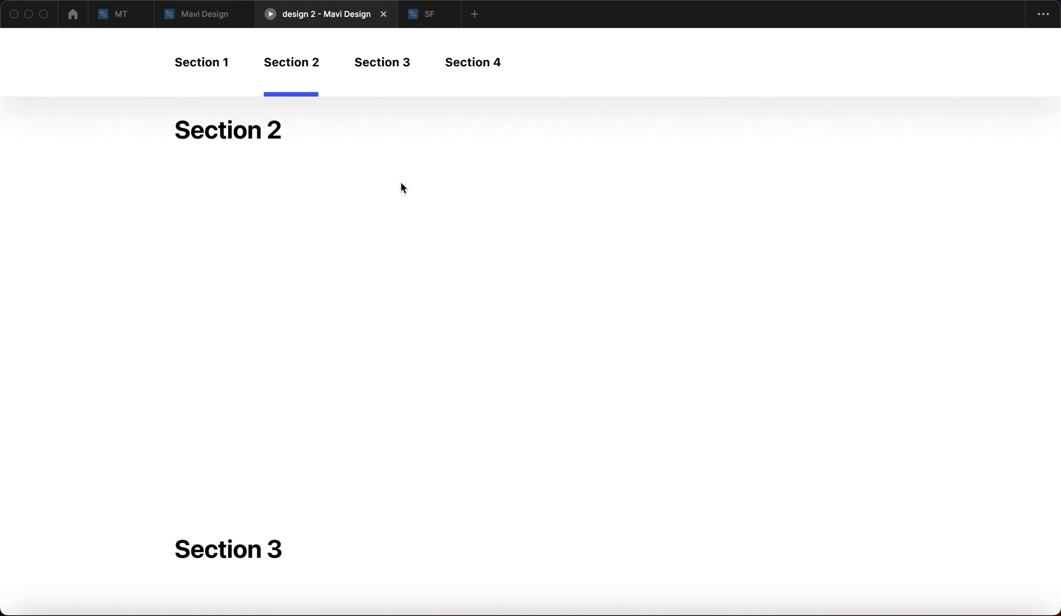
click(484, 67)
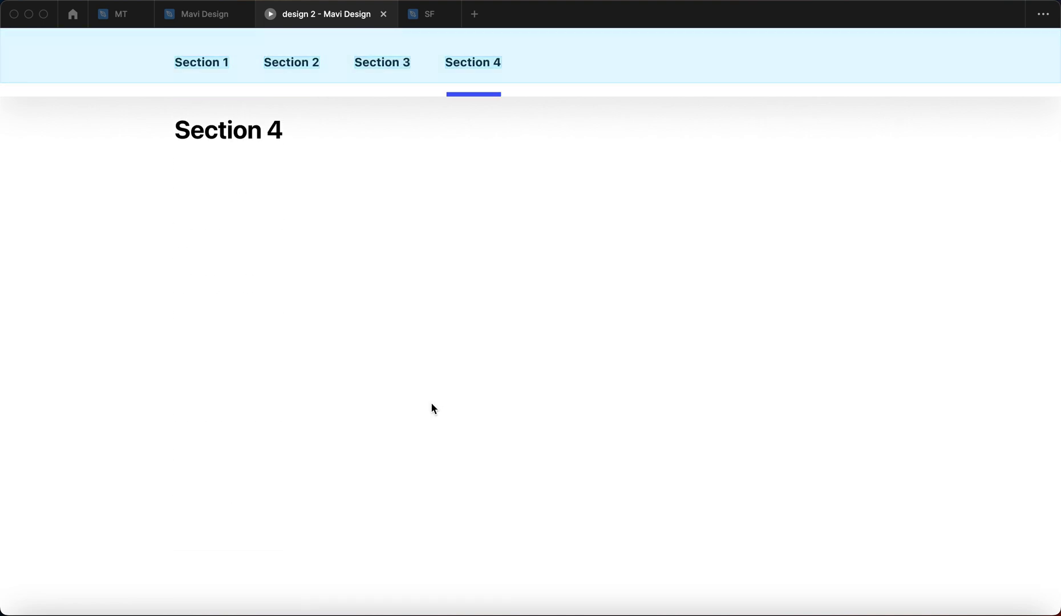
scroll(436, 402, up, 10)
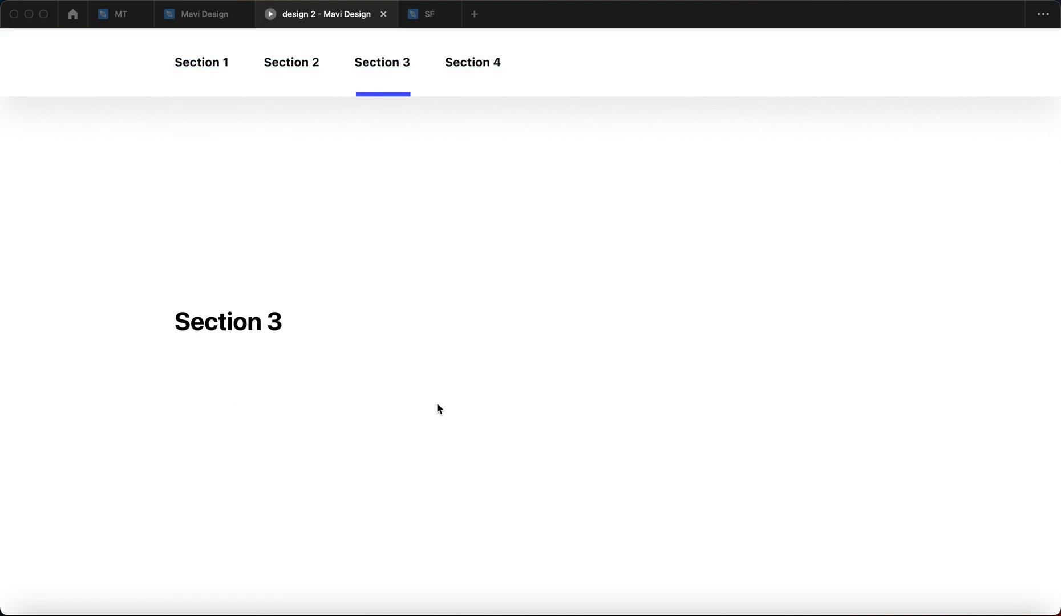
scroll(477, 265, up, 5)
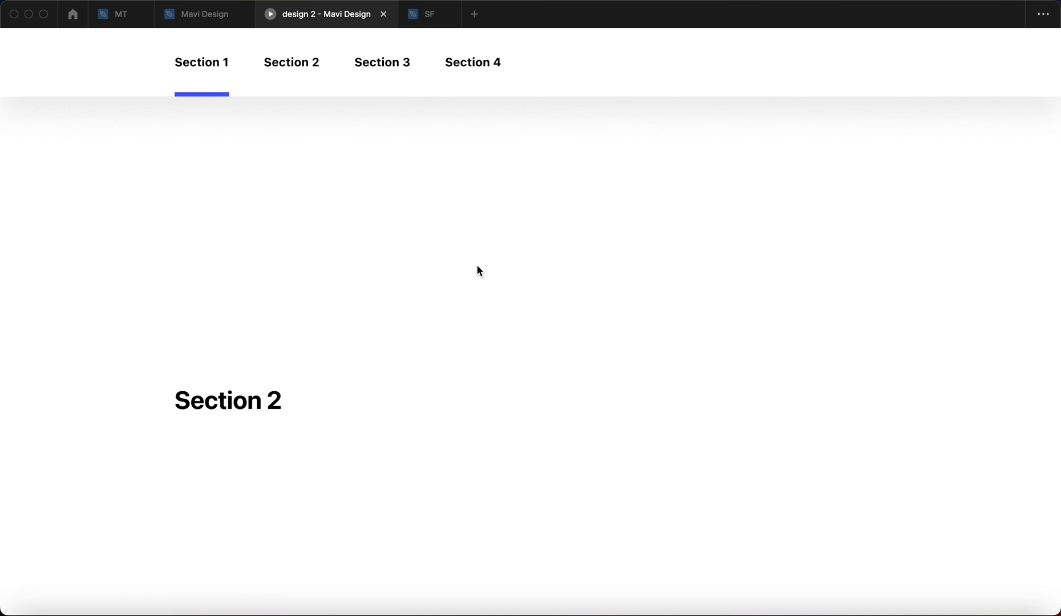
click(287, 67)
click(208, 62)
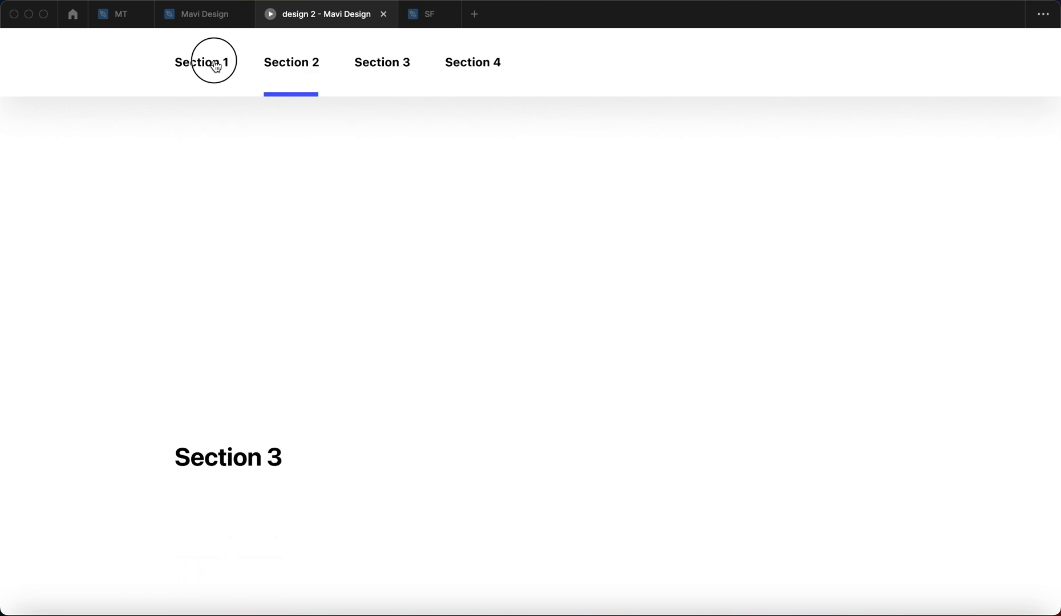
scroll(415, 141, up, 3)
scroll(422, 264, down, 2)
scroll(422, 264, down, 10)
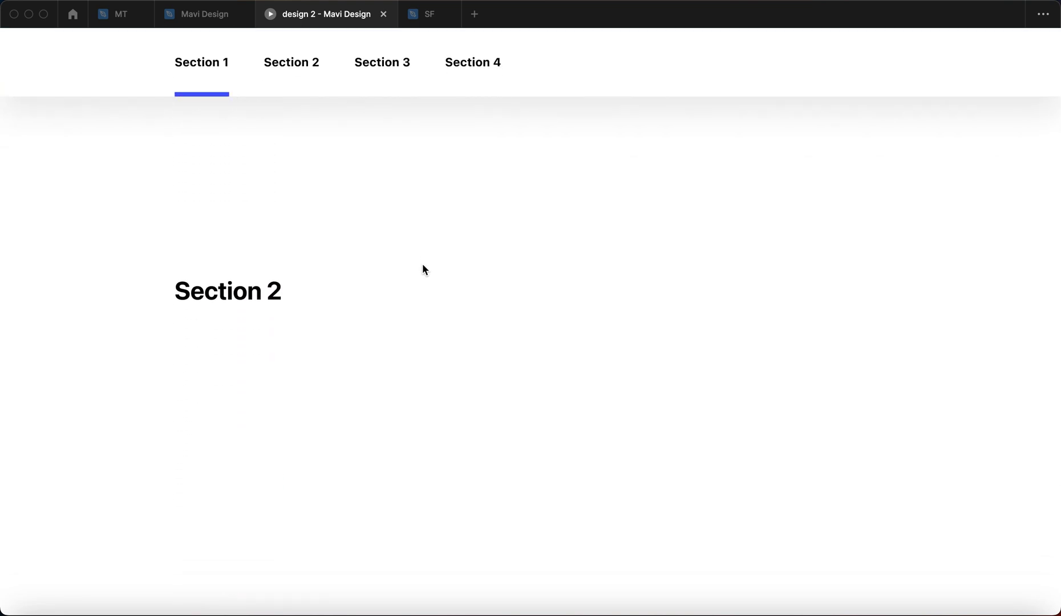
- Back in the design file, draw a 325 × 189 placeholder rectangle under the first screen's Section 1 heading and a long thin bar beside it
key(ctrl+shift+Tab)
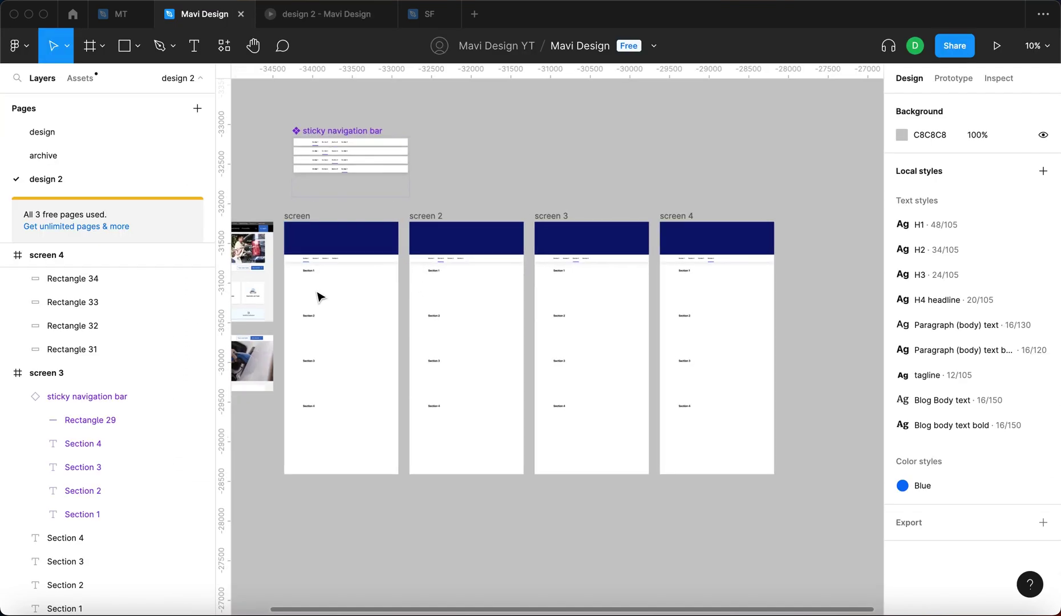
scroll(319, 297, up, 5)
scroll(334, 300, left, 2)
key(r)
drag(349, 249, 444, 303)
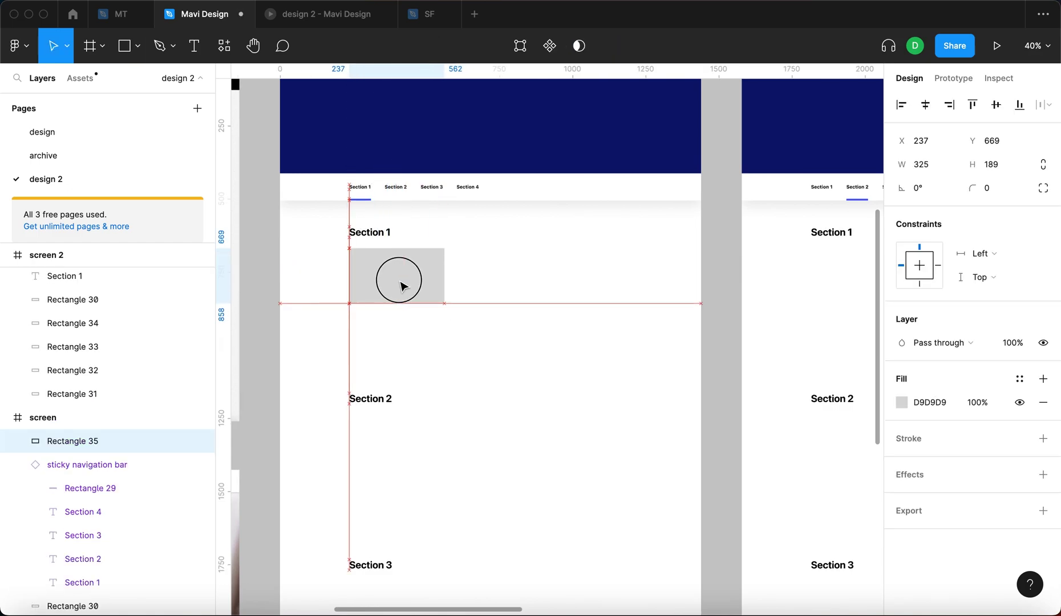
key(r)
mouse_move(463, 249)
mouse_down()
mouse_move(617, 268)
mouse_move(587, 253)
mouse_up()
- Duplicate the placeholder rectangle and bar to beneath the Section 2 heading on the first screen
shift+click(396, 274)
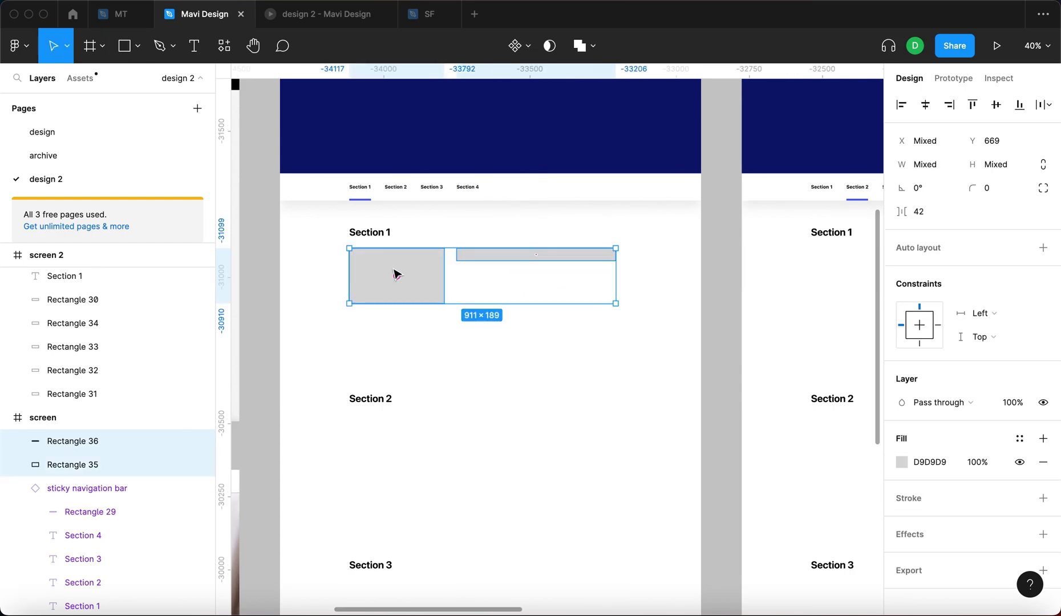
drag(401, 290, 442, 414)
scroll(490, 294, down, 5)
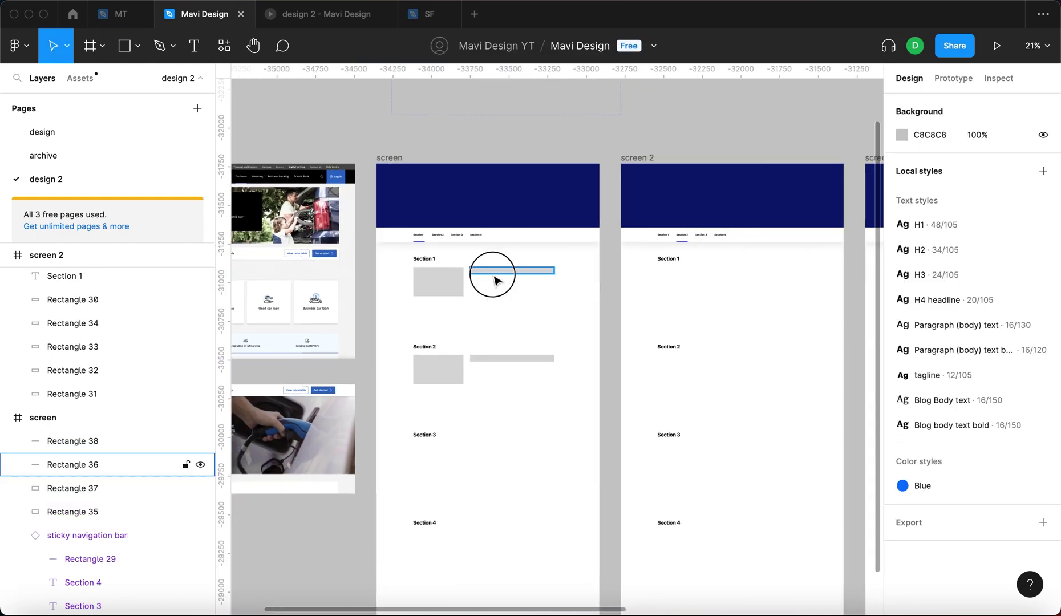
- Copy the four Section 1 and Section 2 placeholder shapes and paste them into screen 2, screen 3 and screen 4
shift+click(438, 369)
shift+click(511, 358)
key(super+c)
scroll(623, 199, down, 5)
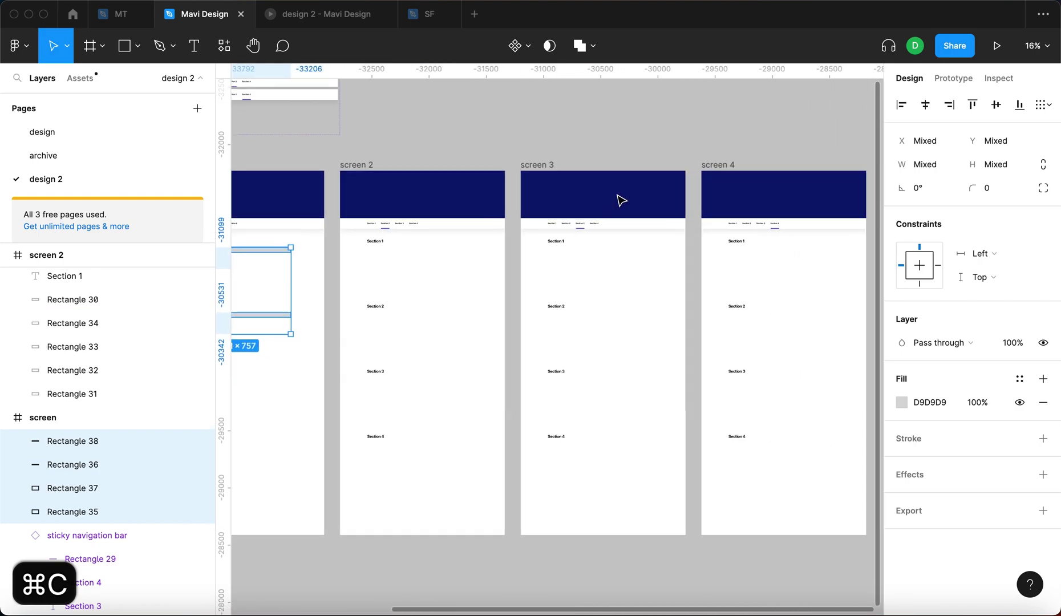
drag(401, 162, 812, 463)
key(super+v)
- Switch to the prototype preview and scroll through the sections to check the placeholders and the sticky navigation highlight
key(ctrl+Tab)
scroll(551, 292, up, 5)
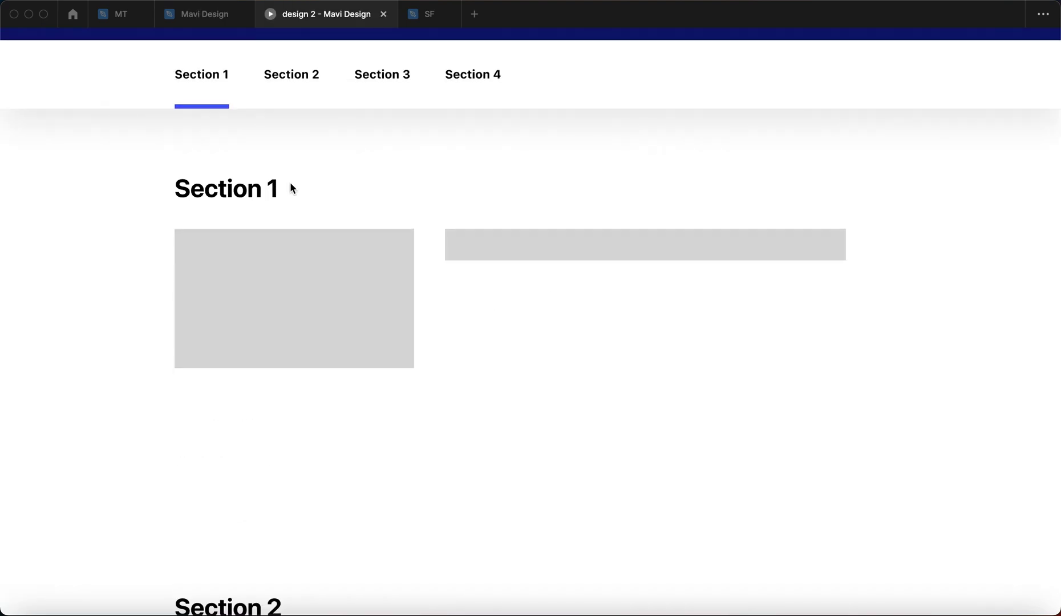
scroll(775, 363, down, 8)
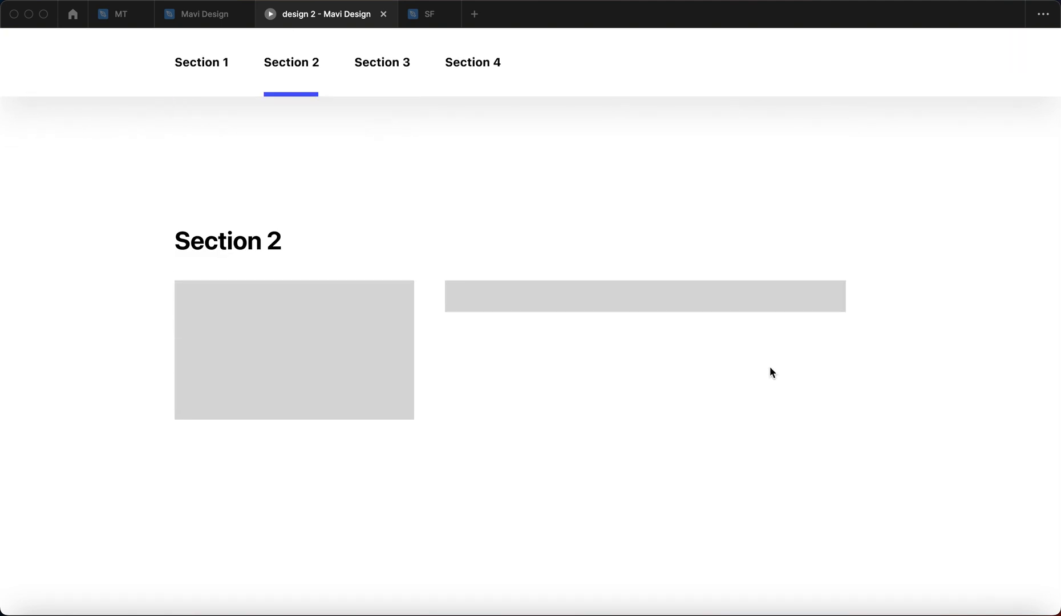
scroll(655, 361, down, 10)
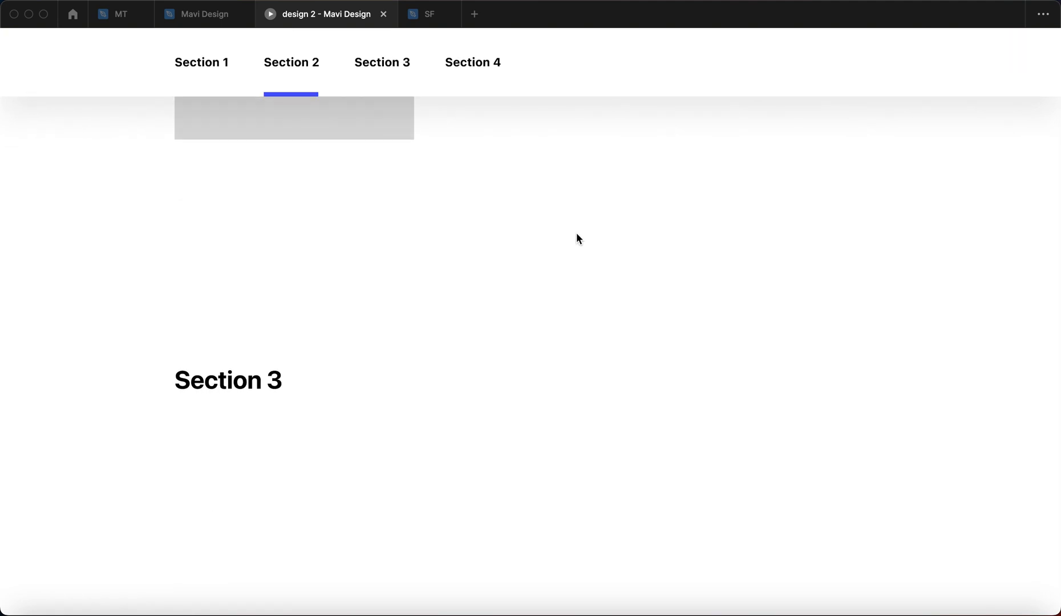
scroll(585, 283, up, 15)
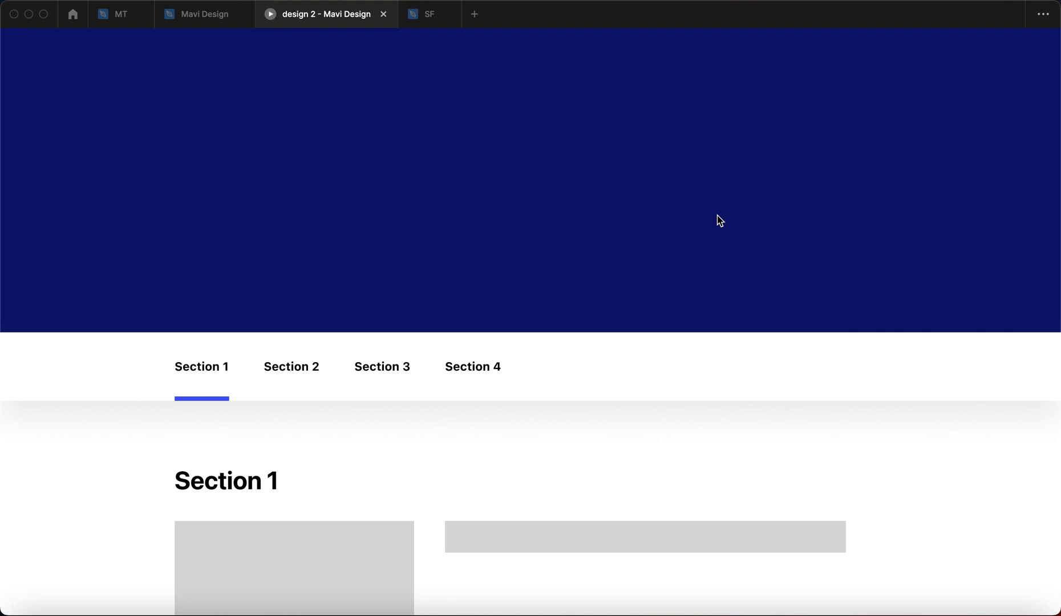
scroll(683, 437, down, 5)
scroll(682, 439, up, 2)
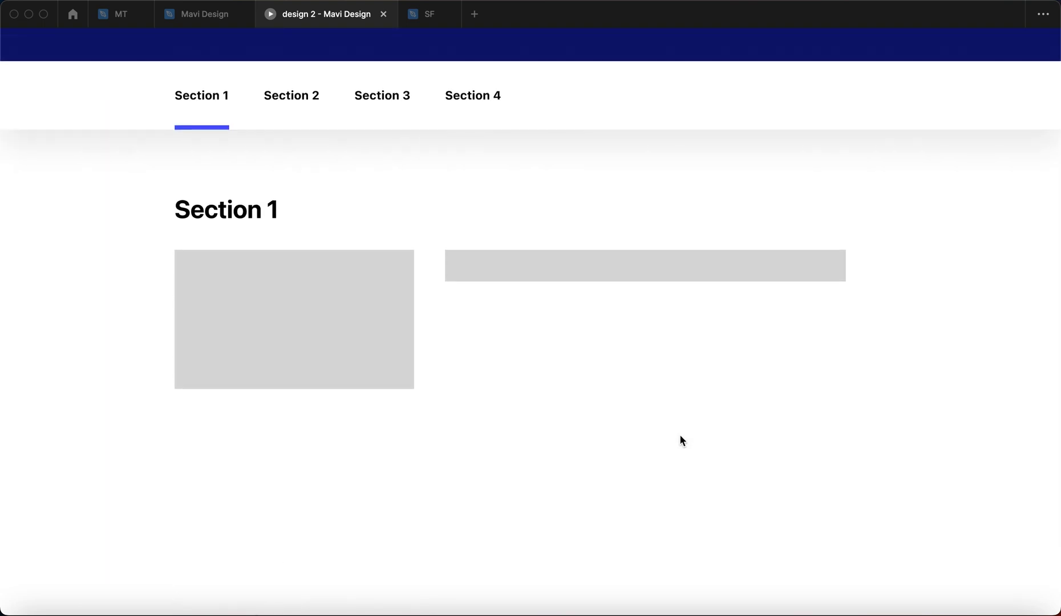
scroll(682, 439, down, 4)
scroll(680, 438, down, 5)
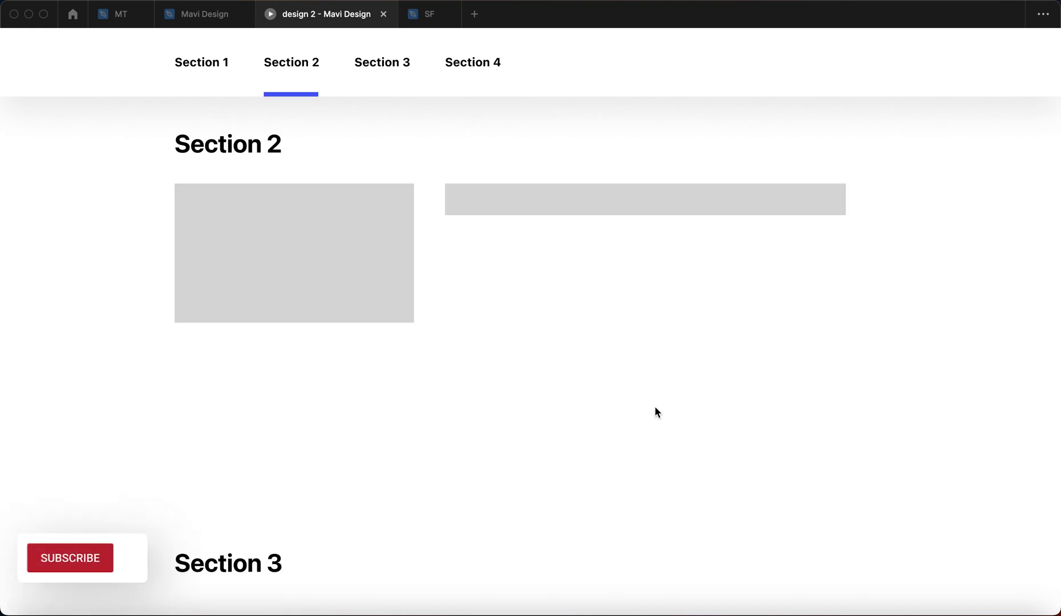
scroll(656, 410, down, 8)
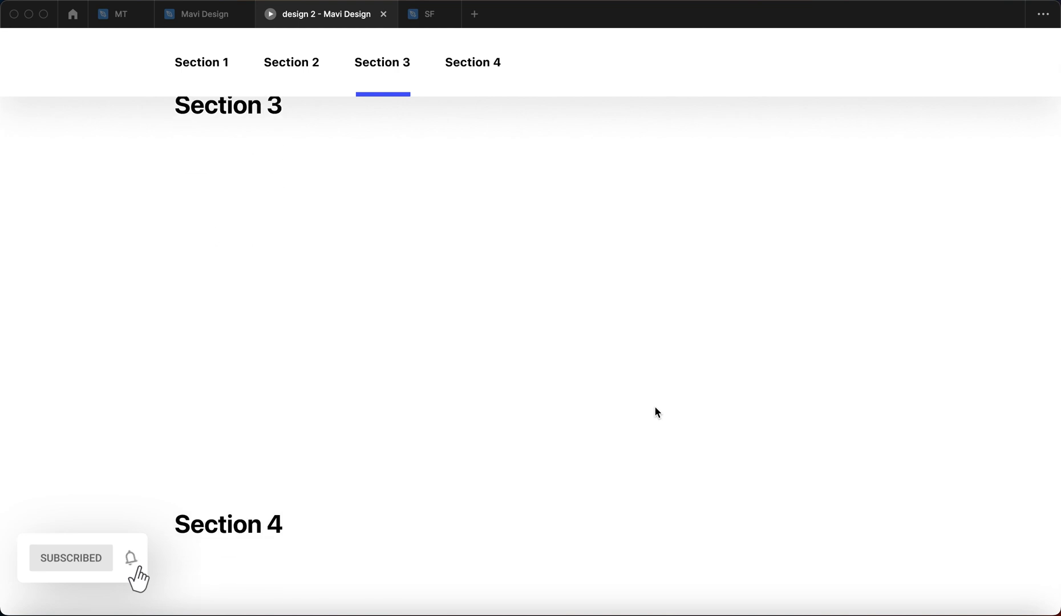